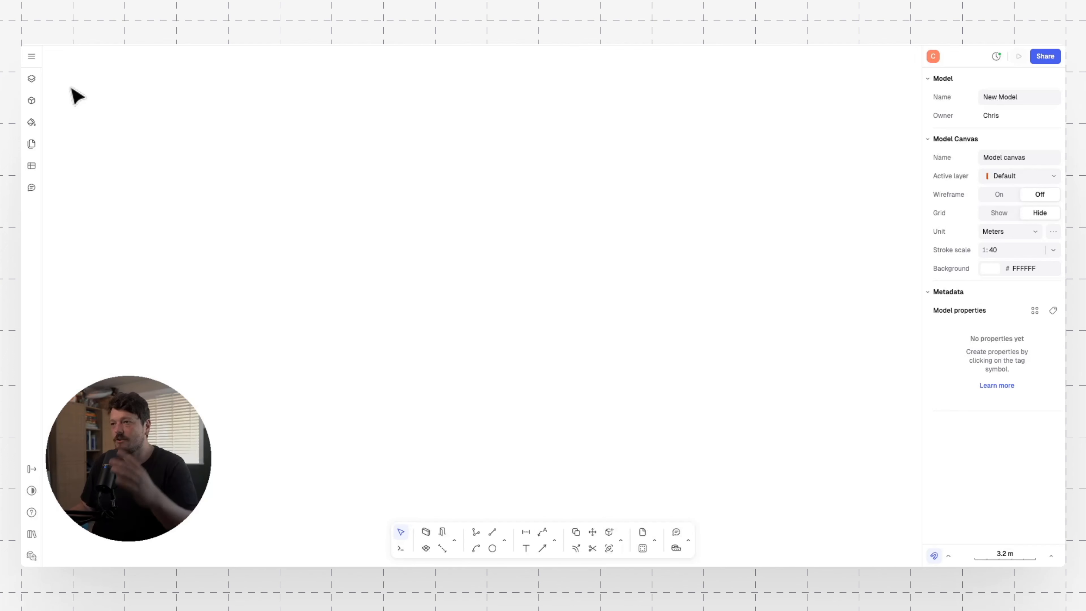
# - Import the Cabin.dwg file from the Desktop folder as a DWG / DXF drawing
pyautogui.click(31, 56)
pyautogui.moveTo(98, 125)
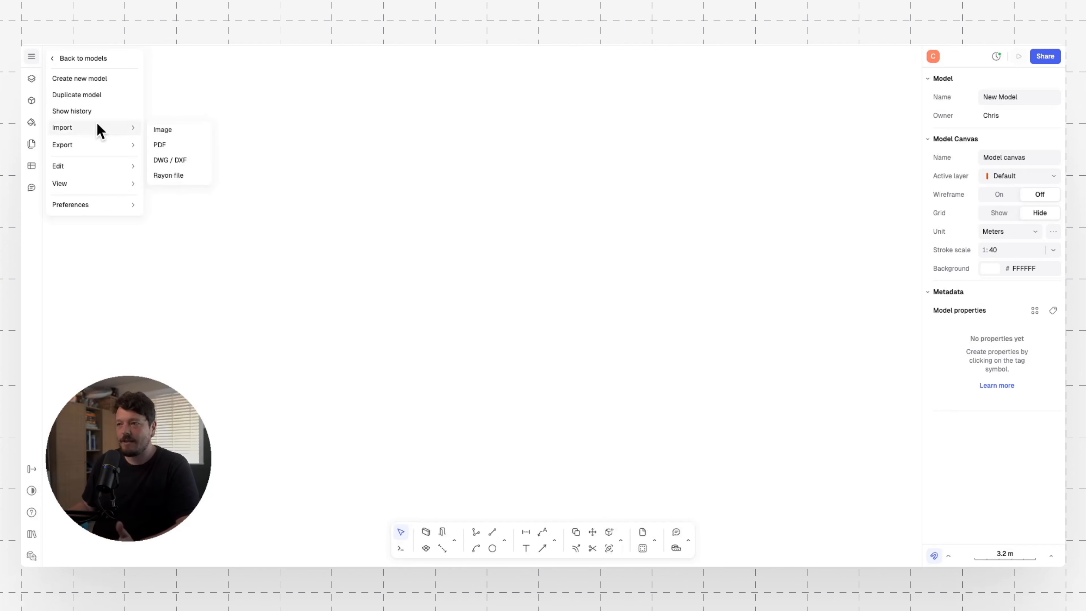
pyautogui.click(188, 160)
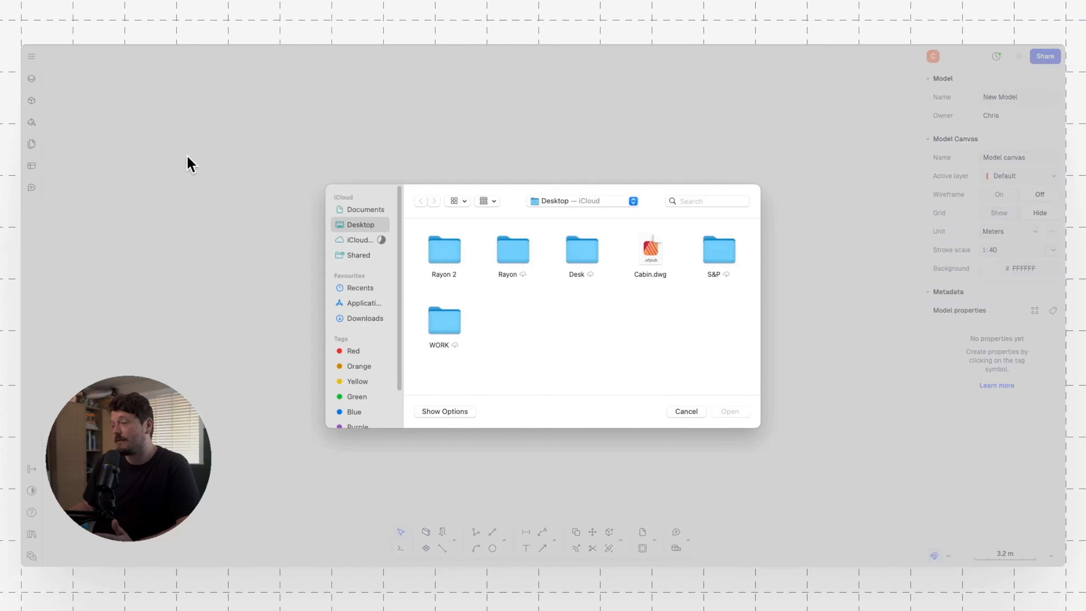
pyautogui.click(651, 259)
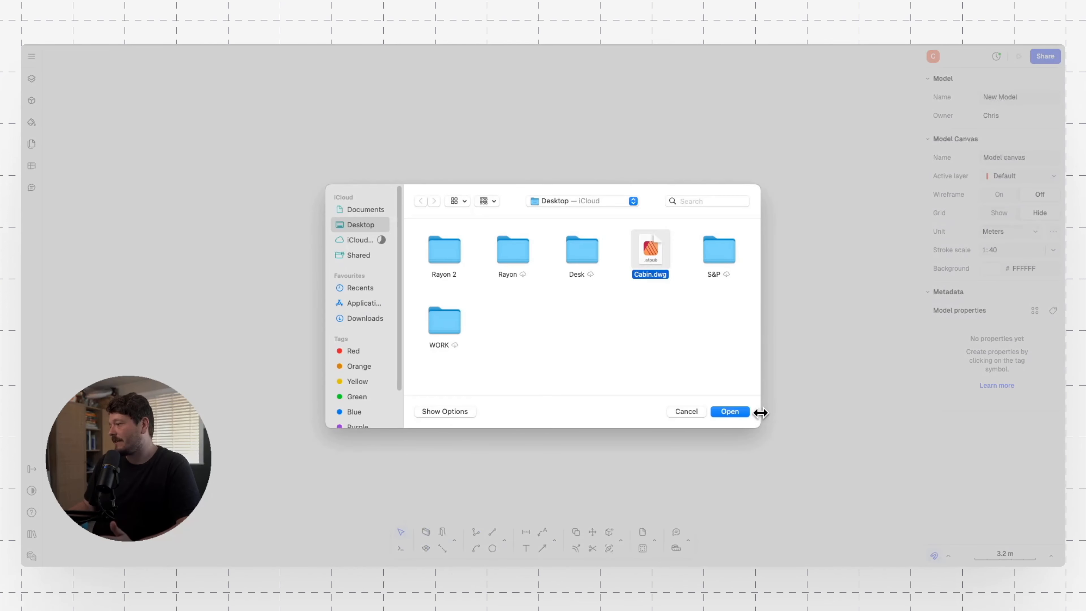
pyautogui.click(737, 412)
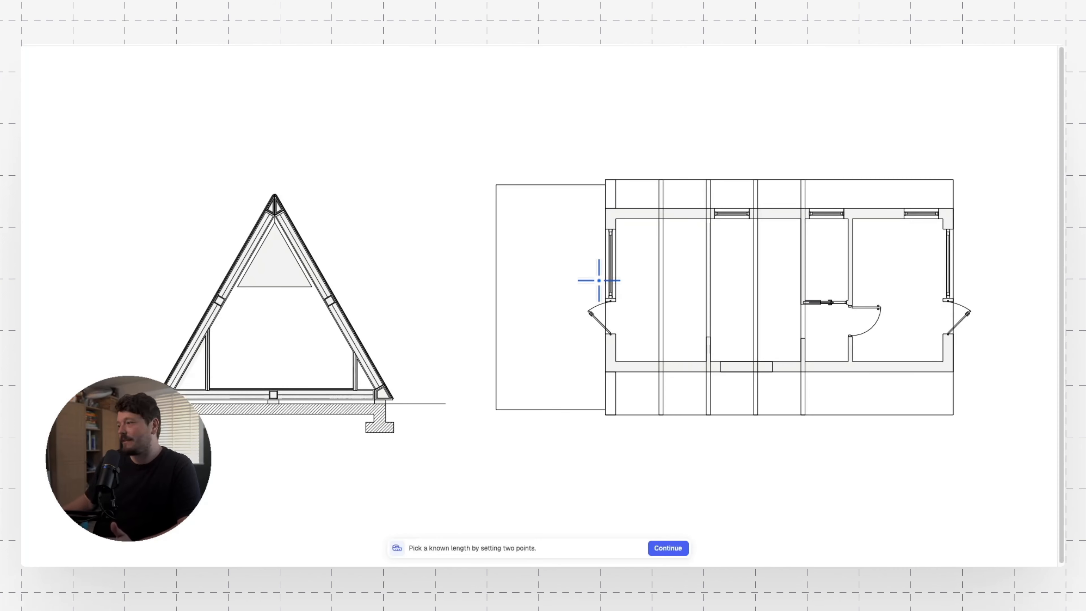
# - Pick a known length on the floor plan from the inner wall corner to the first beam and accept Meters as the import unit
pyautogui.moveTo(678, 308)
pyautogui.mouseDown(button='middle')
pyautogui.moveTo(549, 292)
pyautogui.moveTo(512, 306)
pyautogui.moveTo(481, 291)
pyautogui.mouseUp(button='middle')
pyautogui.click(440, 319)
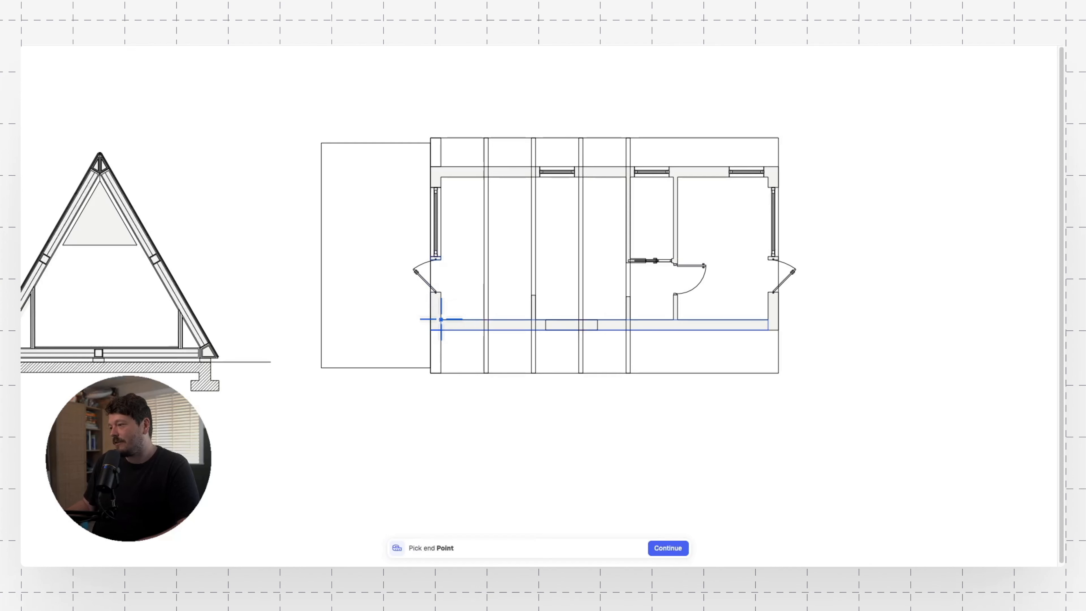
pyautogui.click(483, 319)
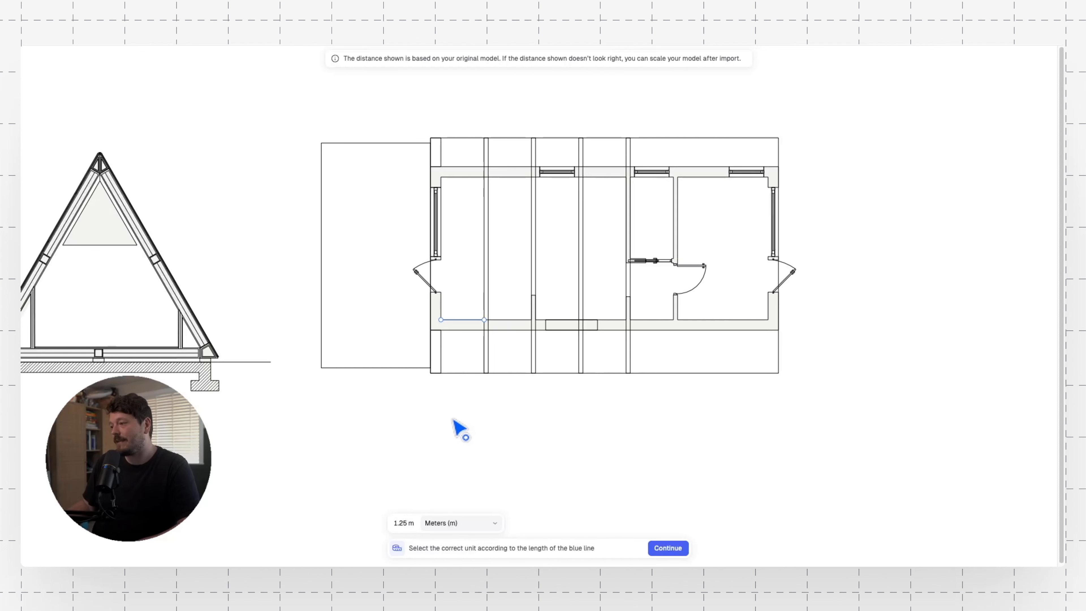
pyautogui.click(670, 552)
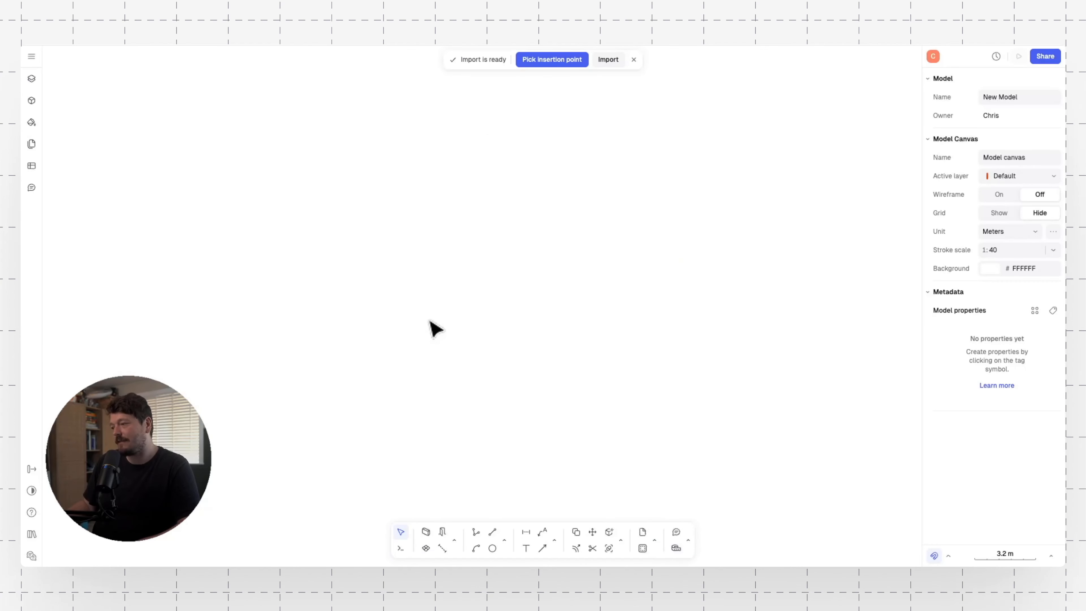
# - Place the imported cabin drawing at a picked insertion point near the middle of the model canvas and deselect it
pyautogui.click(552, 60)
pyautogui.click(511, 282)
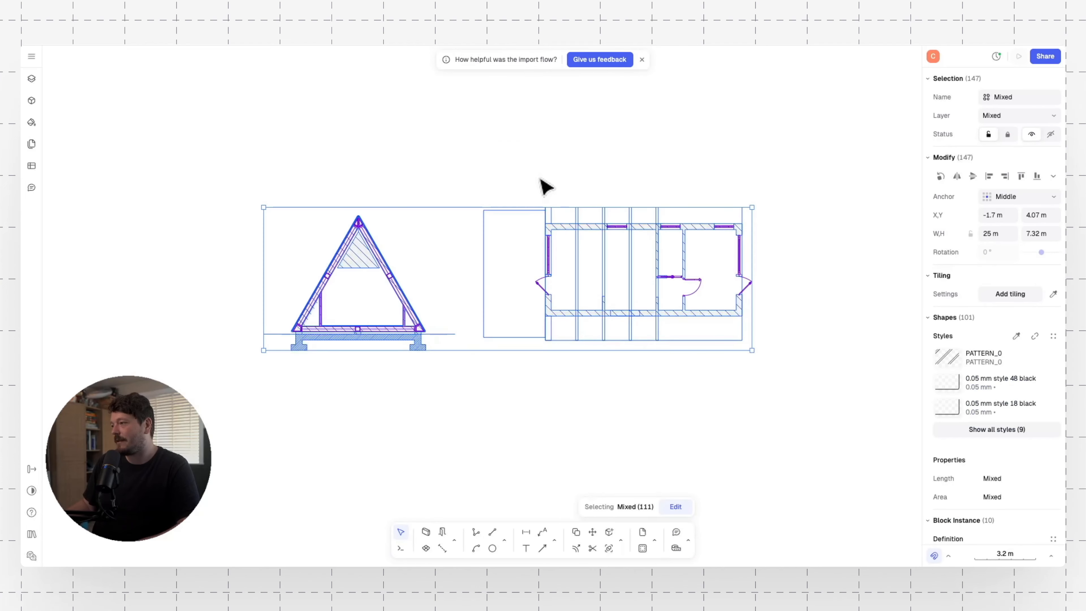
pyautogui.click(546, 187)
# - Dimension the span from the floor plan's lower-left inner wall corner to the first beam, placing the dimension just below the wall
pyautogui.scroll(5, 586, 339)
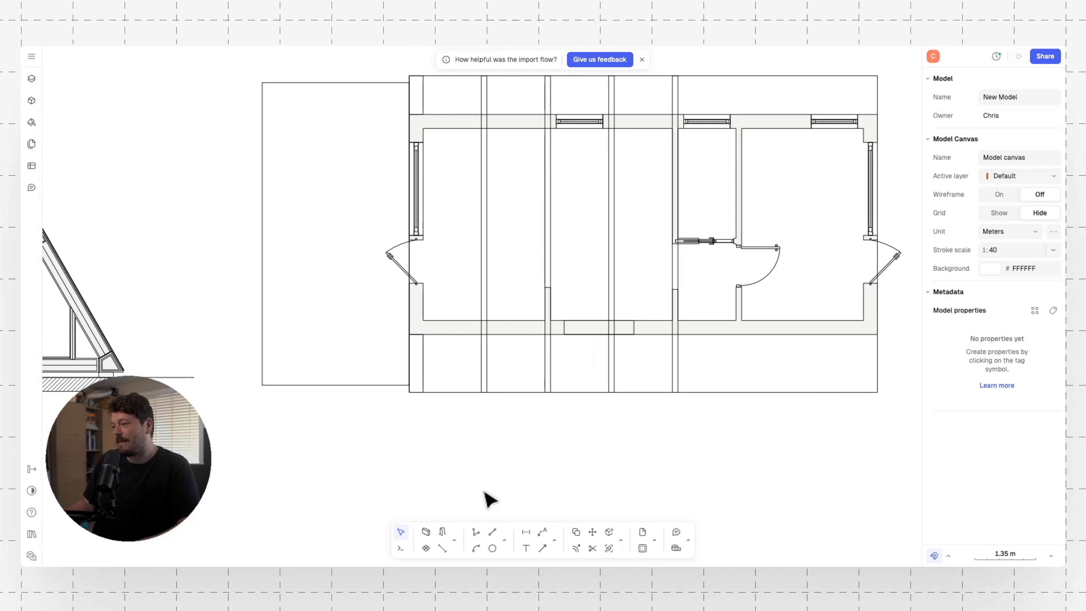
pyautogui.click(526, 531)
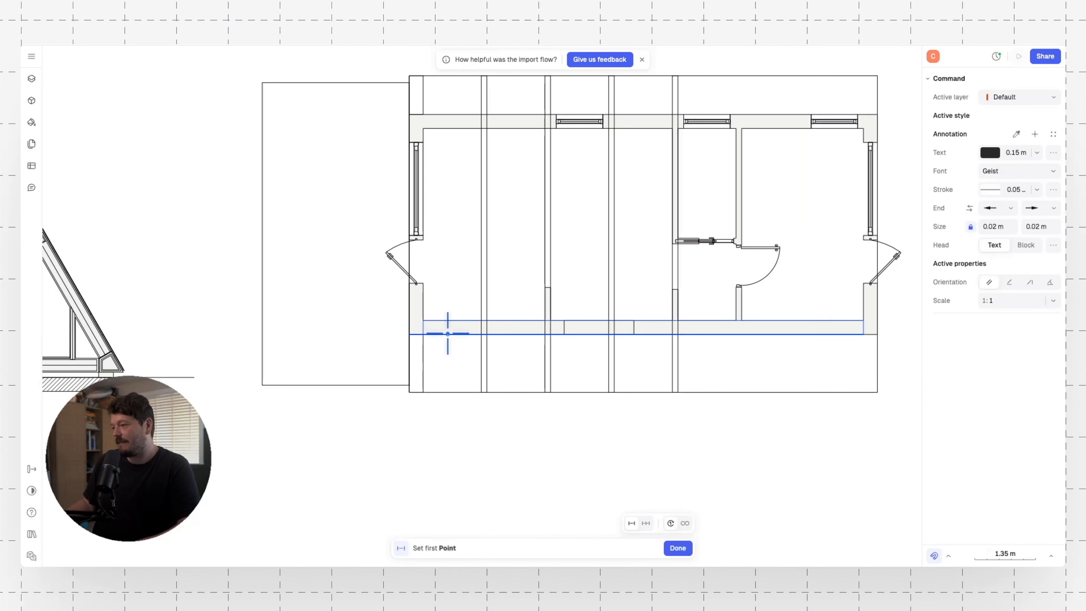
pyautogui.click(424, 320)
pyautogui.click(482, 320)
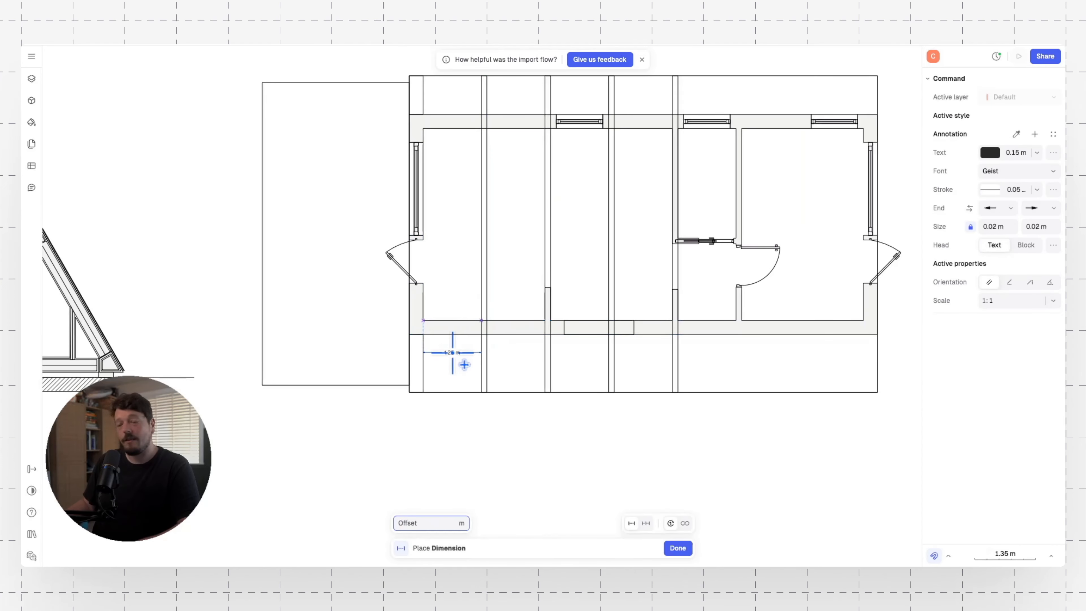
pyautogui.click(454, 355)
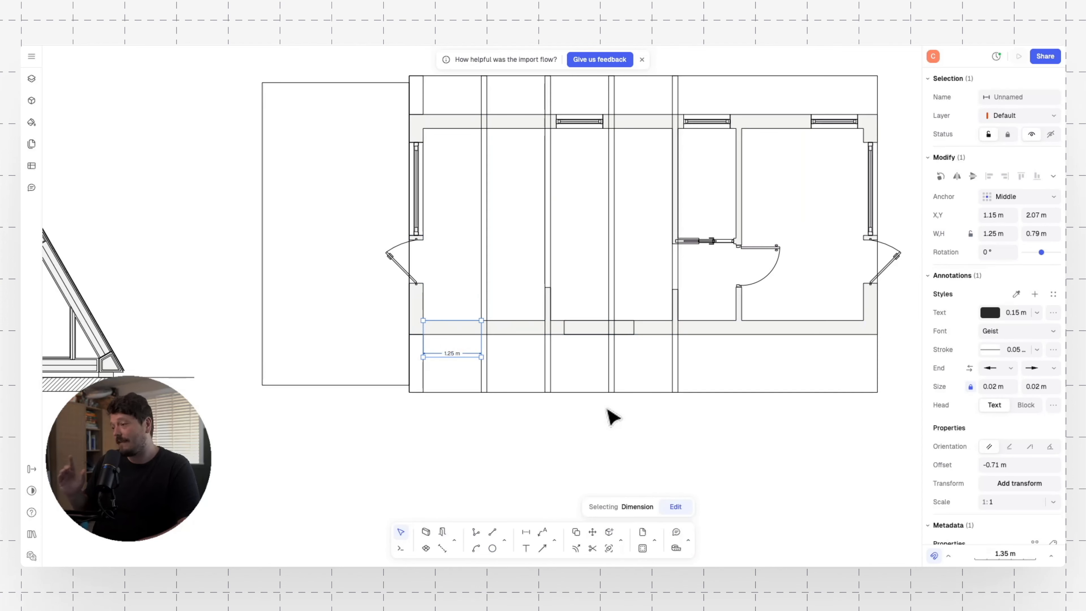
pyautogui.click(478, 432)
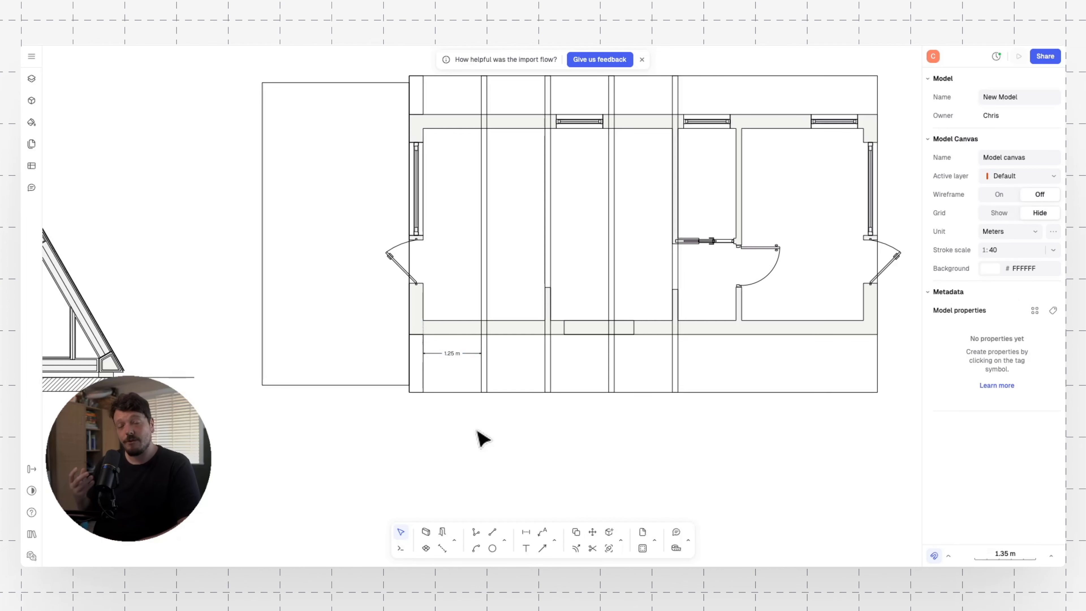
# - Set the model's length unit to Millimeters
pyautogui.moveTo(631, 339); pyautogui.dragTo(622, 351, button='middle')
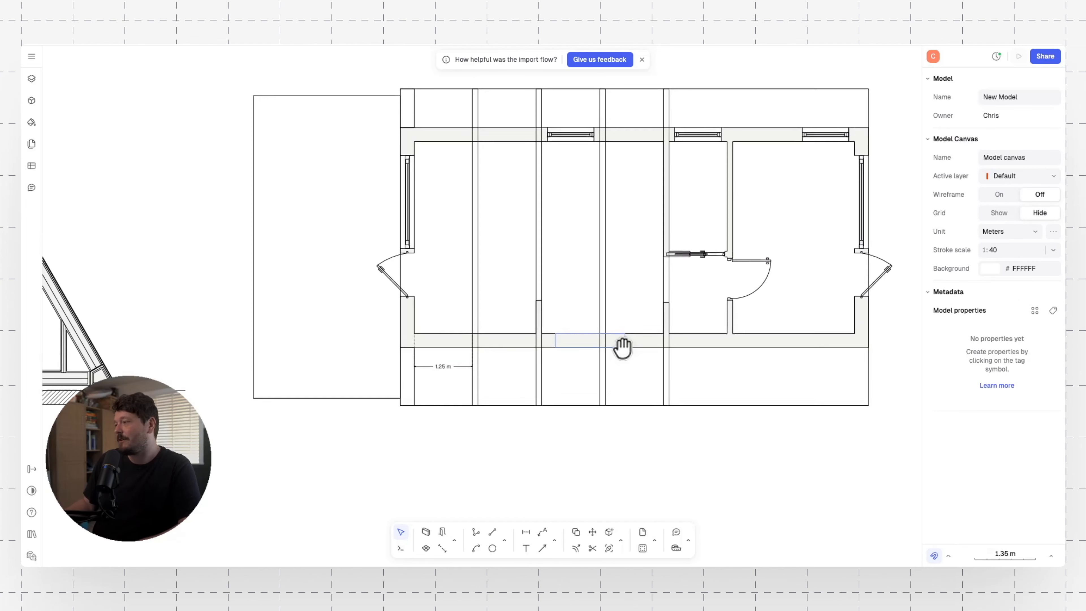
pyautogui.click(1003, 556)
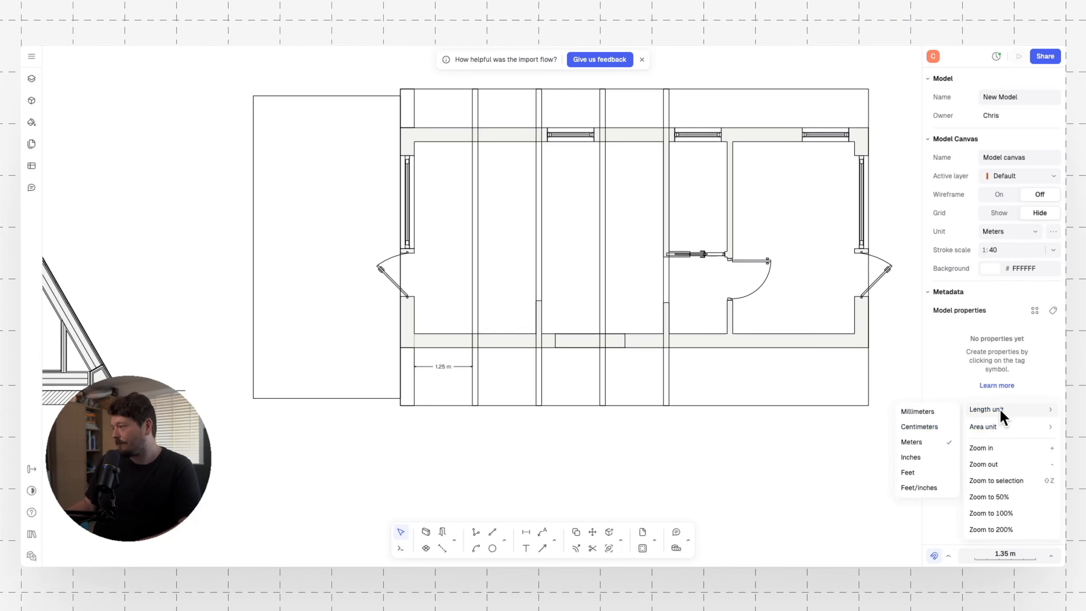
pyautogui.moveTo(998, 413)
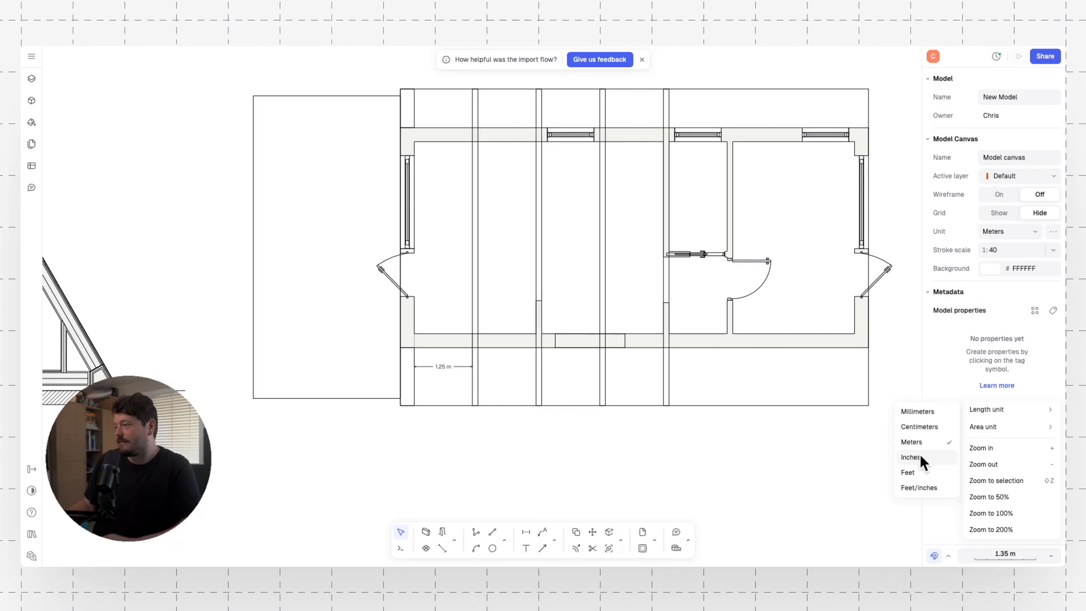
pyautogui.click(931, 413)
# - Check the dimension text below the floor plan's lower wall and delete that dimension
pyautogui.scroll(10, 446, 373)
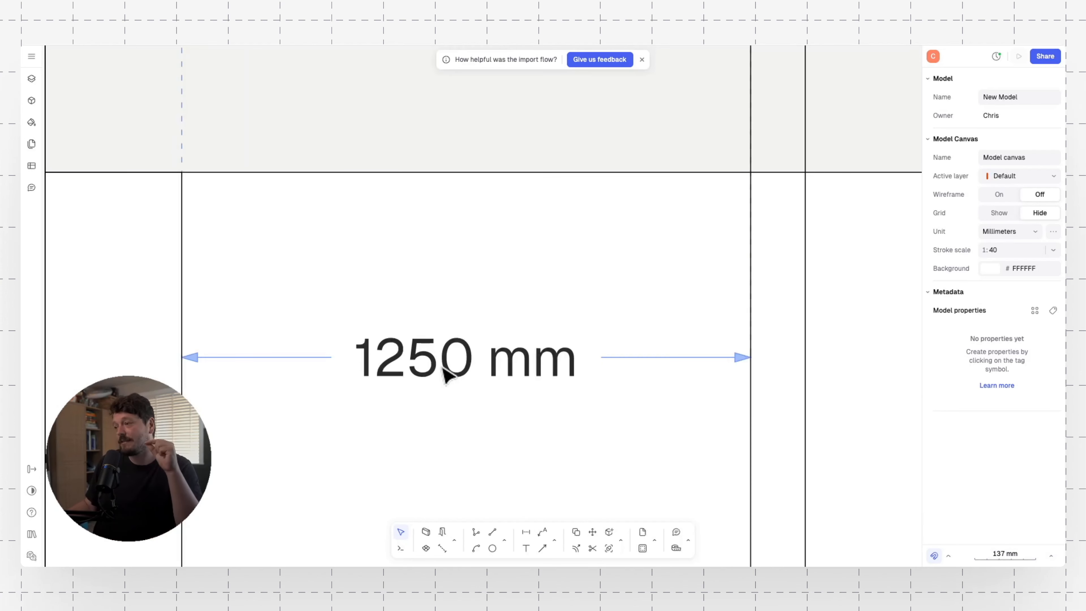
pyautogui.scroll(-1, 425, 328)
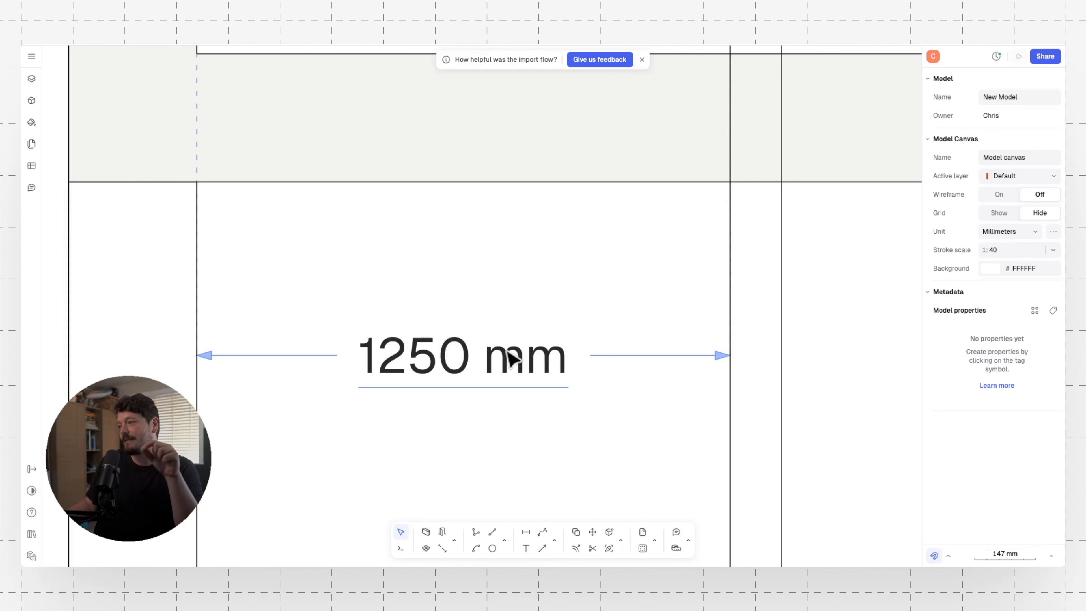
pyautogui.click(512, 359)
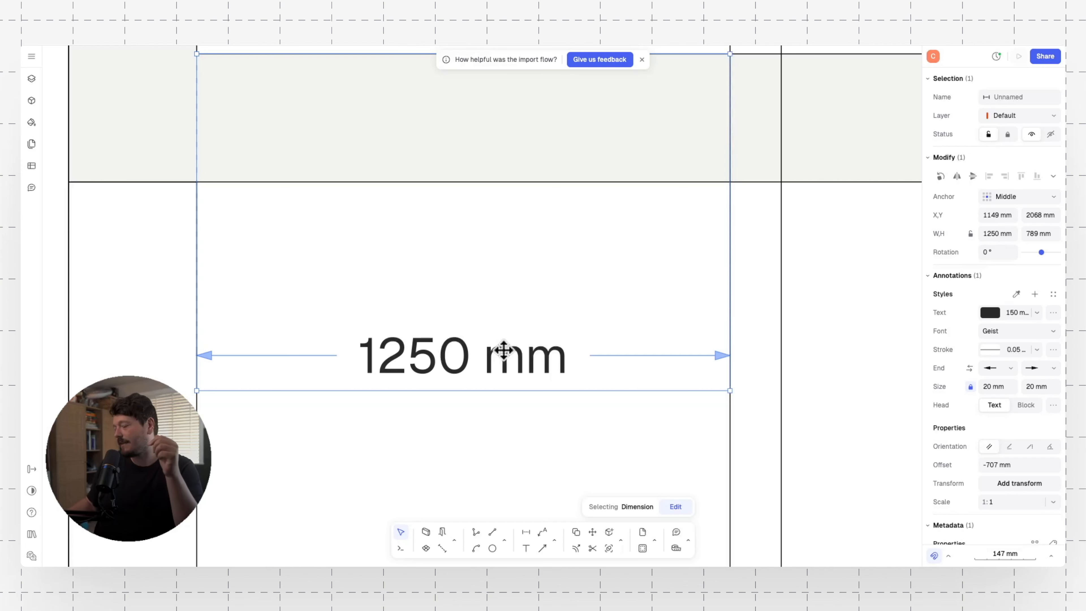
pyautogui.press('Delete')
pyautogui.scroll(-10, 507, 351)
pyautogui.moveTo(526, 273); pyautogui.dragTo(573, 294, button='middle')
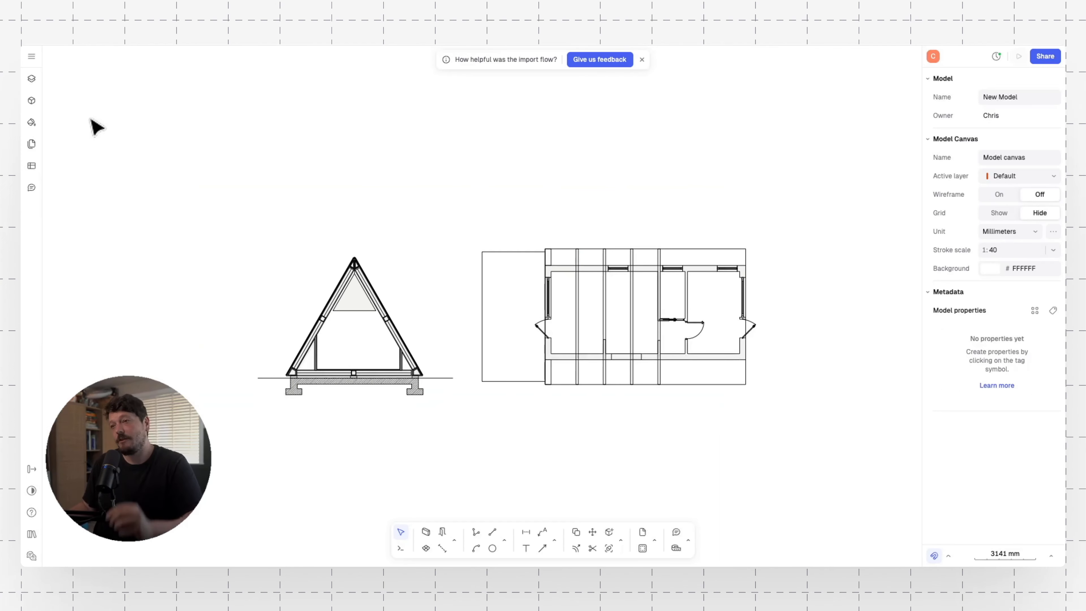
# - Lock the Import layer and toggle its visibility off and back on, both before and after locking
pyautogui.click(32, 79)
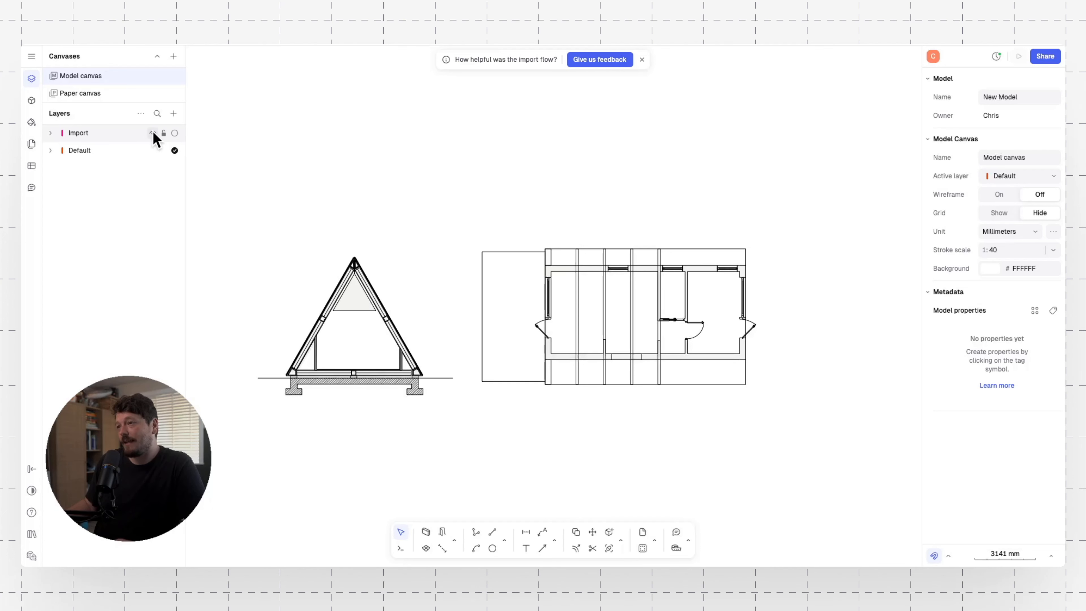
pyautogui.click(152, 133)
pyautogui.click(152, 133)
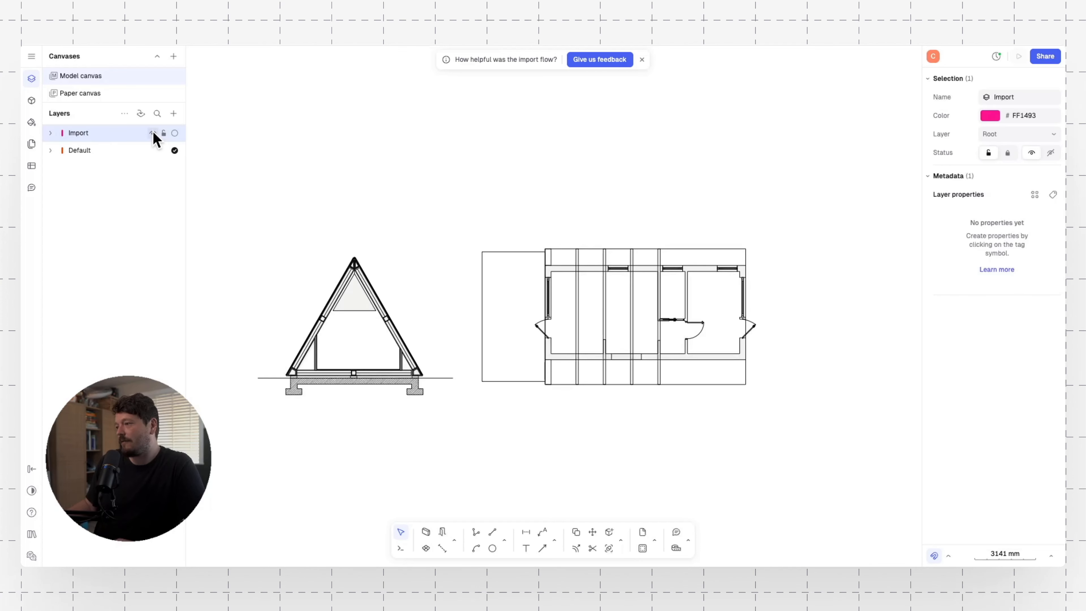
pyautogui.click(152, 133)
pyautogui.click(152, 133)
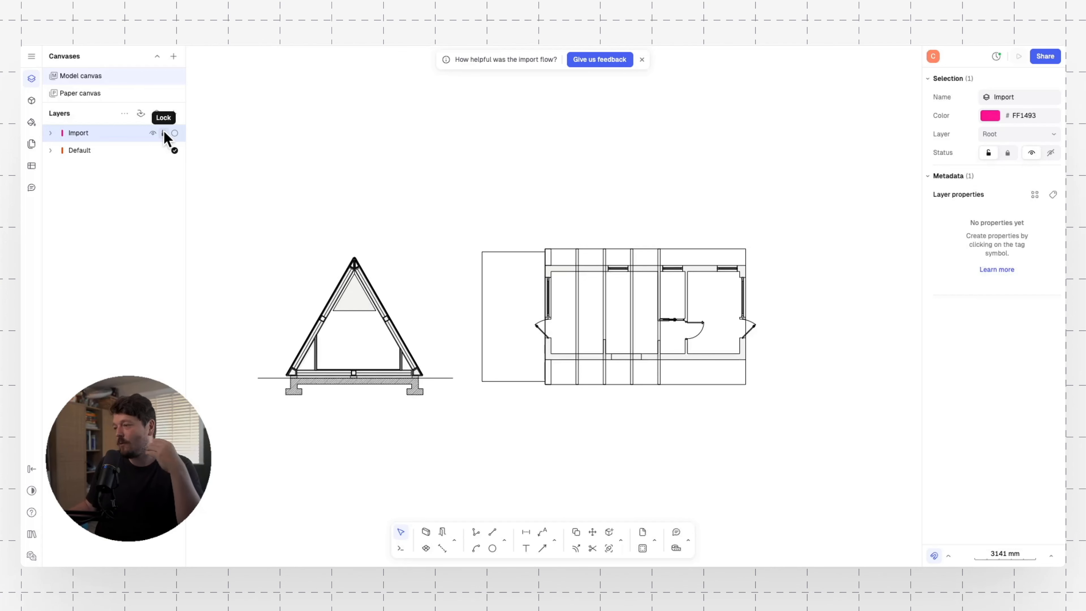
pyautogui.click(164, 133)
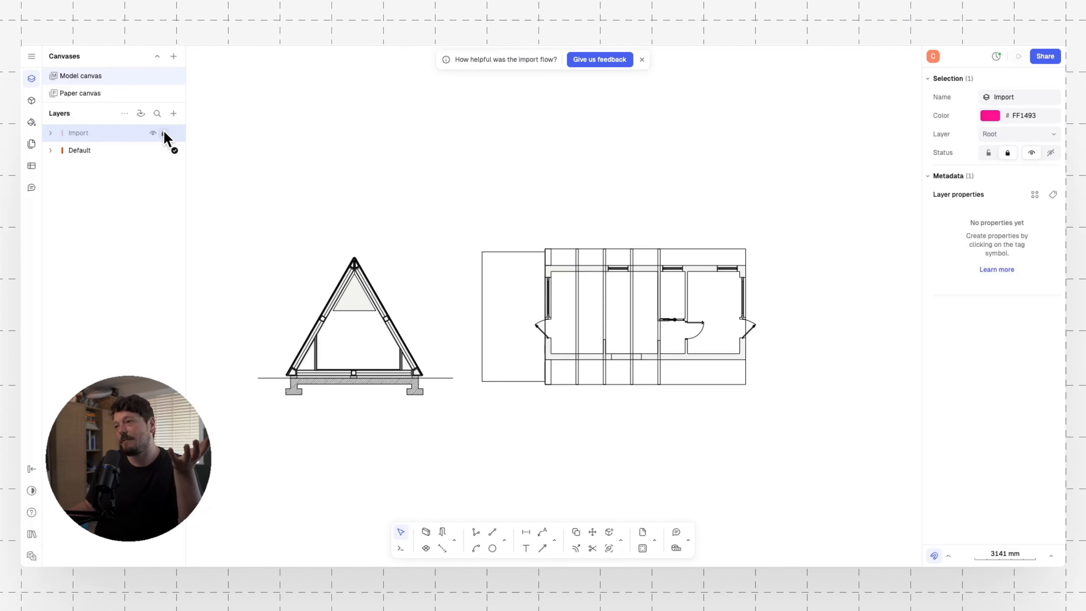
pyautogui.click(152, 133)
pyautogui.click(152, 133)
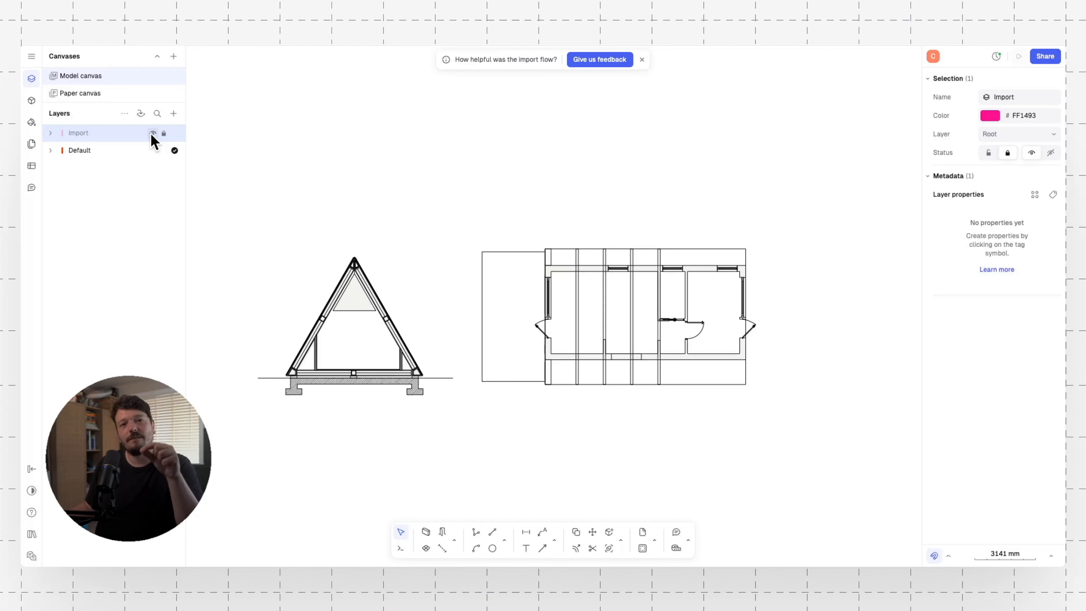
# - Turn on the wireframe display for the model canvas
pyautogui.click(32, 57)
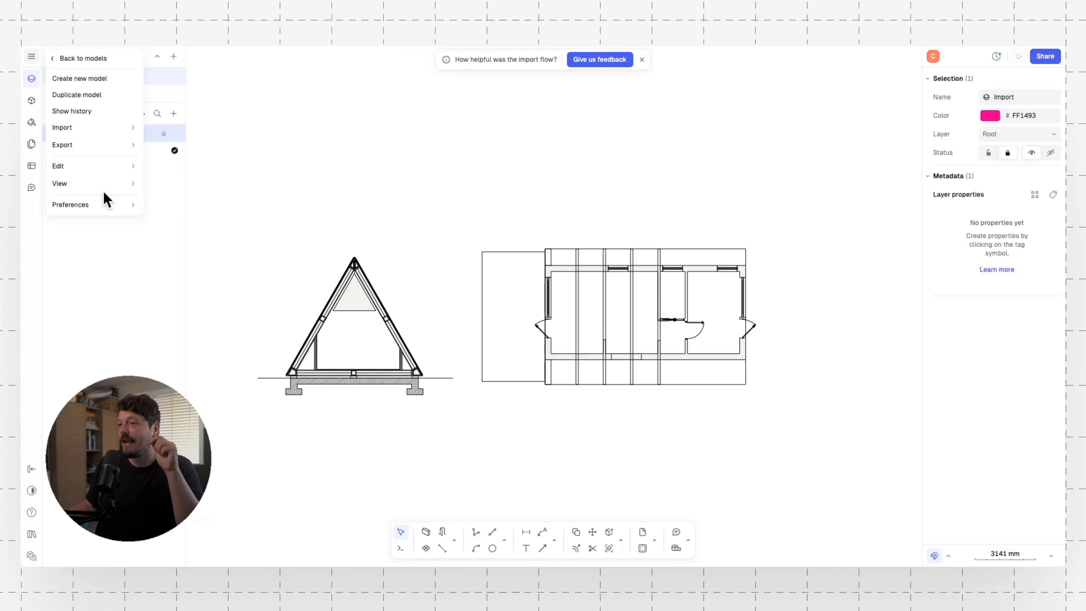
pyautogui.moveTo(105, 207)
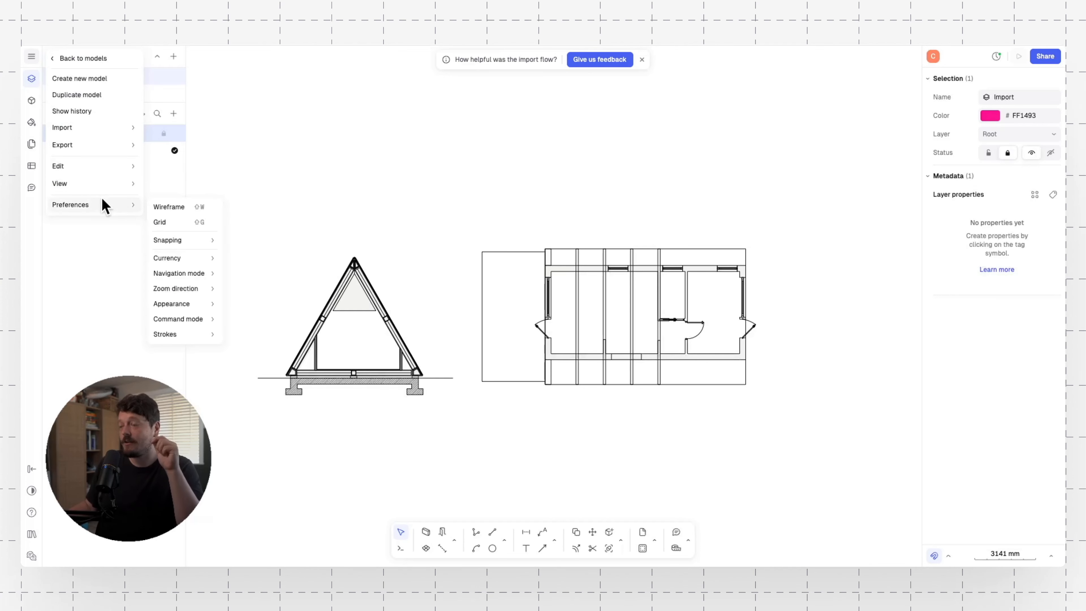
pyautogui.click(176, 207)
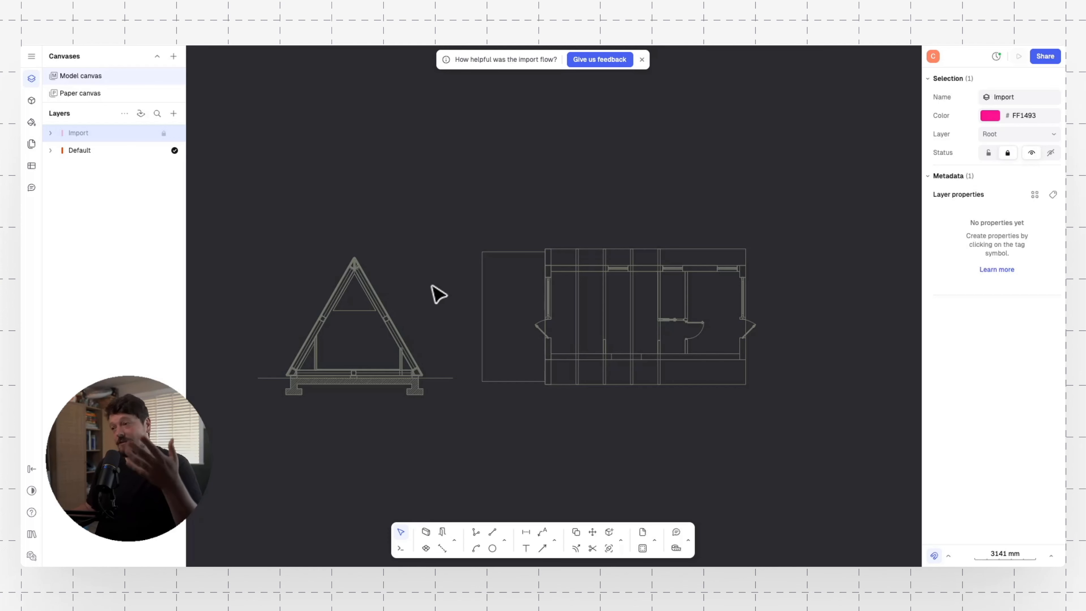
pyautogui.moveTo(600, 276); pyautogui.dragTo(518, 253, button='middle')
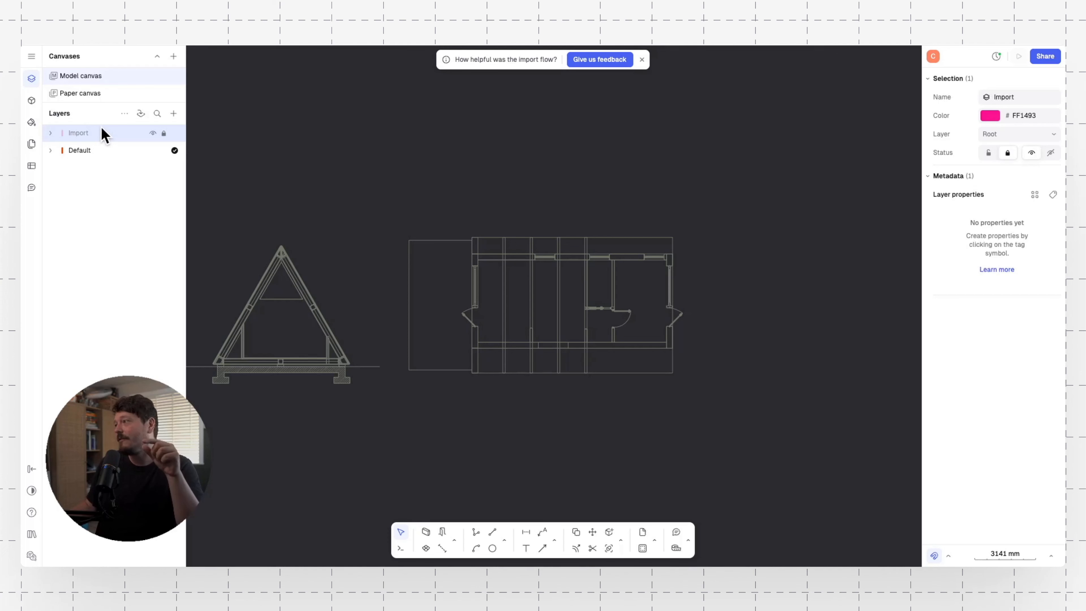
pyautogui.hscroll(-3, 579, 278)
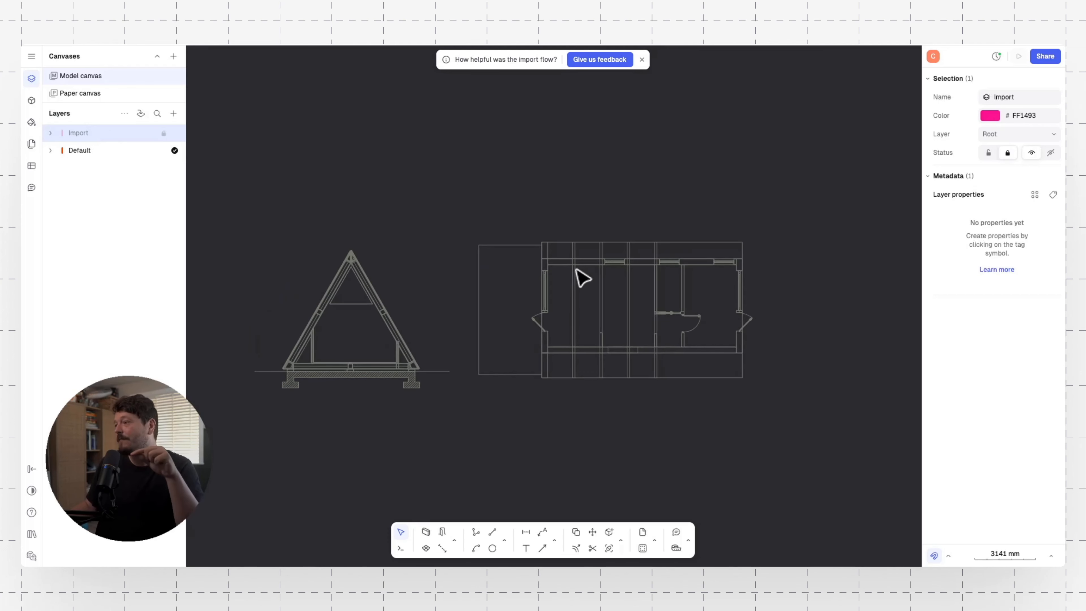
# - Set the interface appearance to Dark
pyautogui.click(31, 58)
pyautogui.moveTo(128, 204)
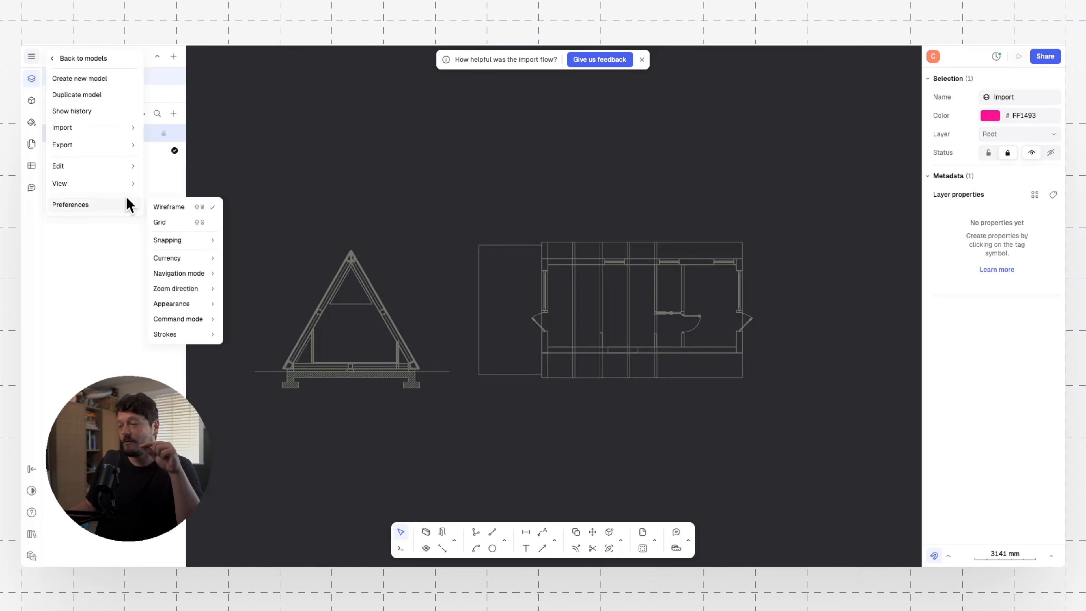
pyautogui.moveTo(198, 319)
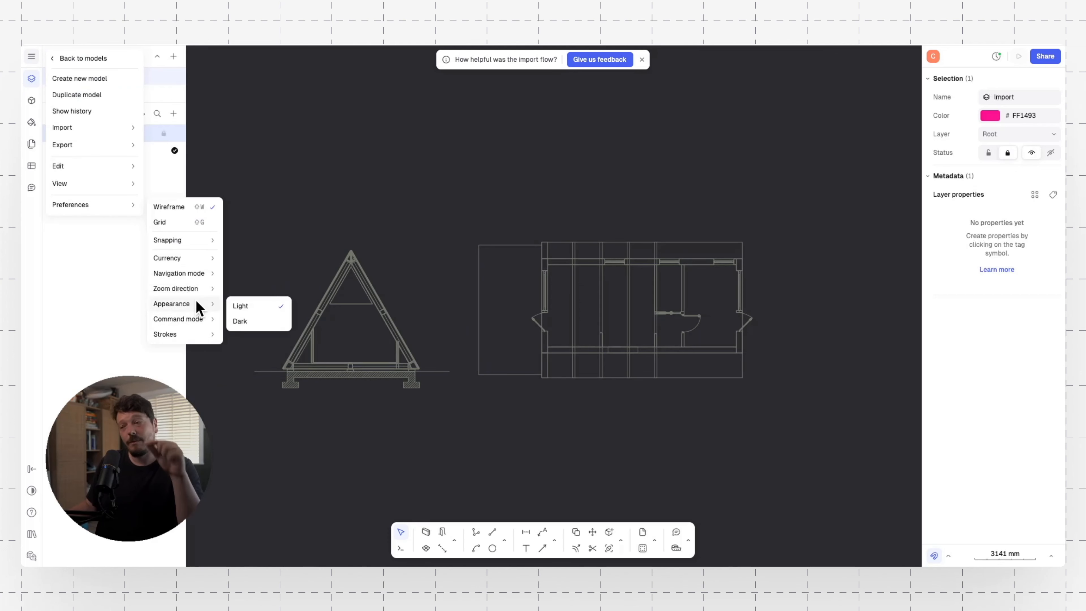
pyautogui.click(249, 322)
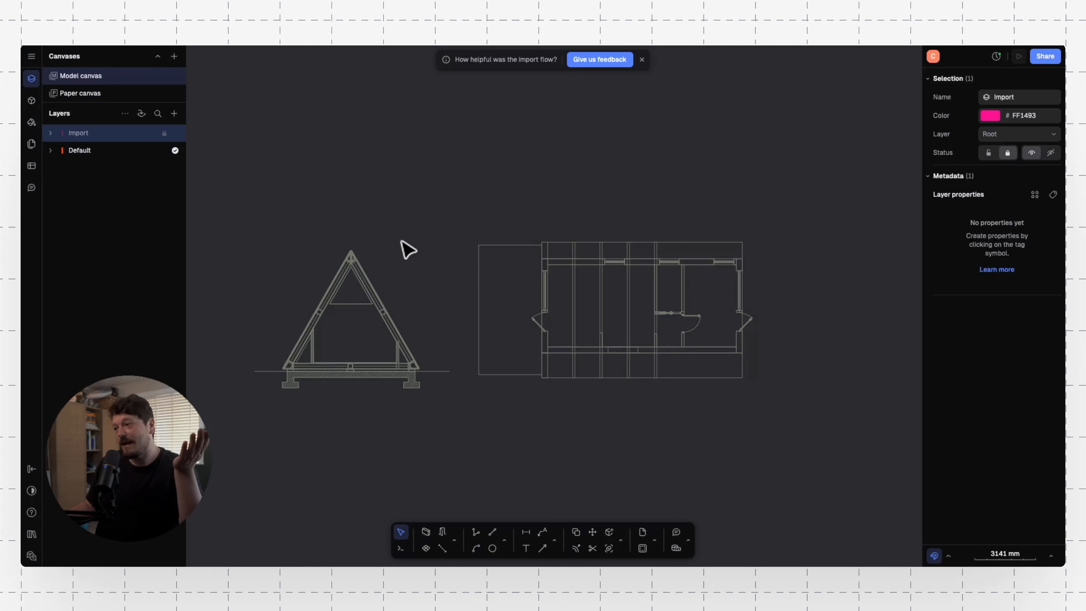
# - Turn off the wireframe display for the model canvas
pyautogui.click(30, 58)
pyautogui.moveTo(119, 198)
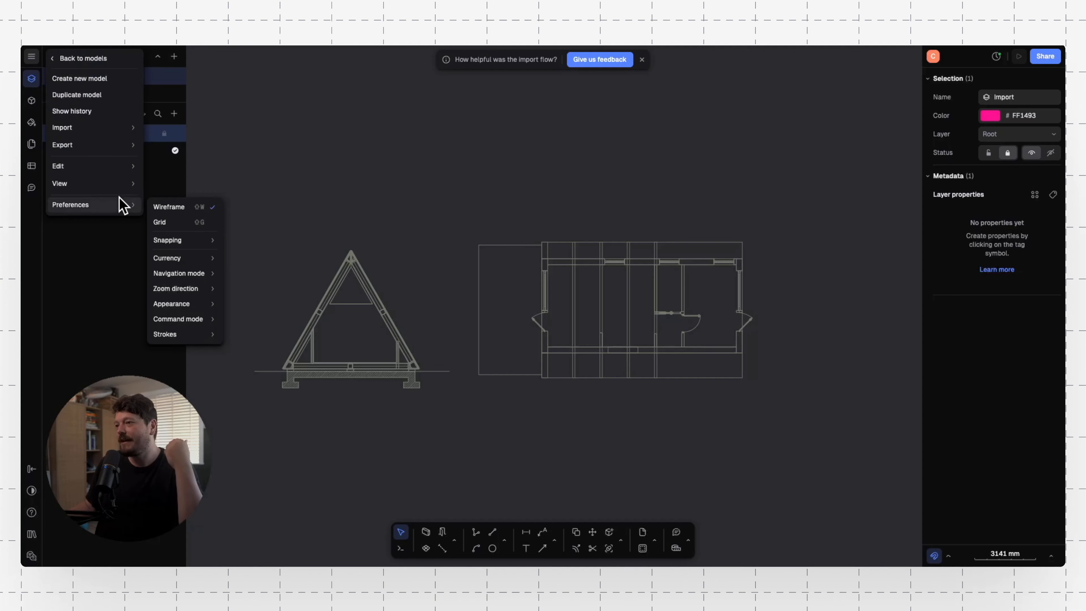
pyautogui.click(173, 208)
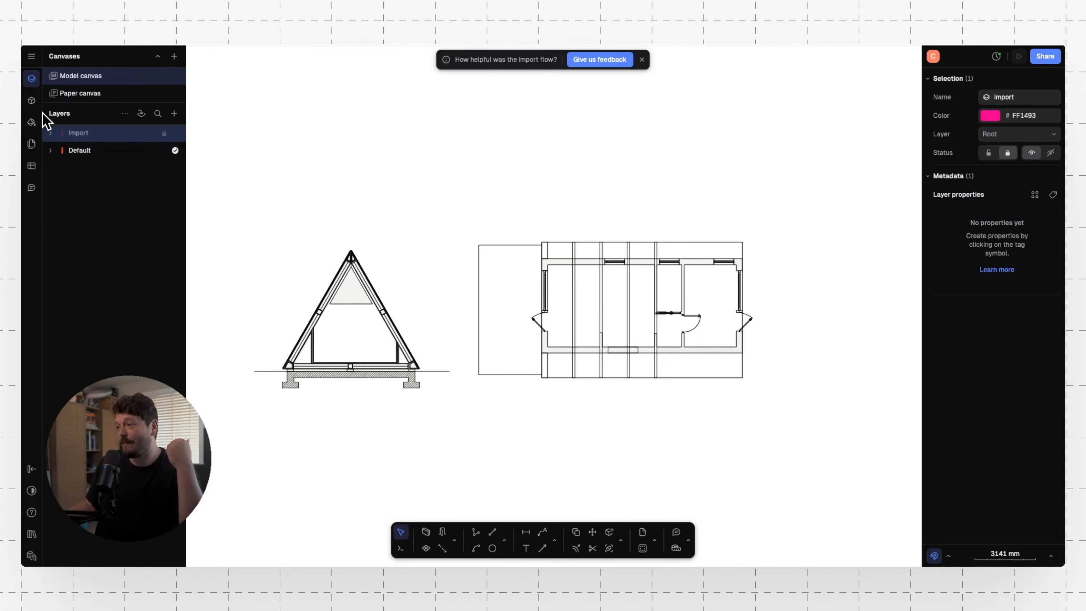
# - Set the interface appearance to Light
pyautogui.click(30, 57)
pyautogui.moveTo(112, 206)
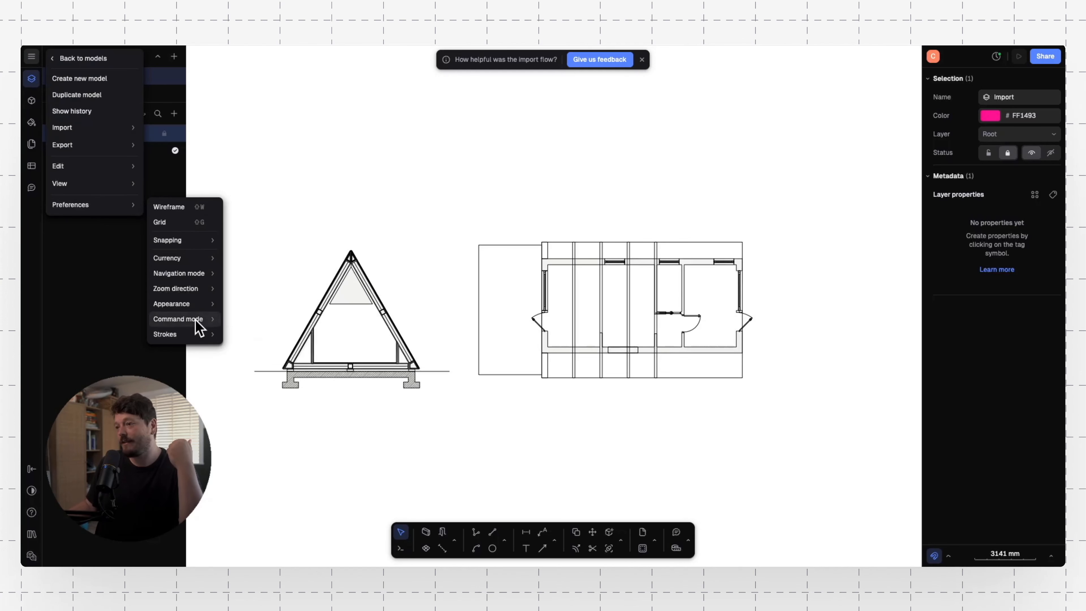
pyautogui.moveTo(195, 305)
pyautogui.click(253, 306)
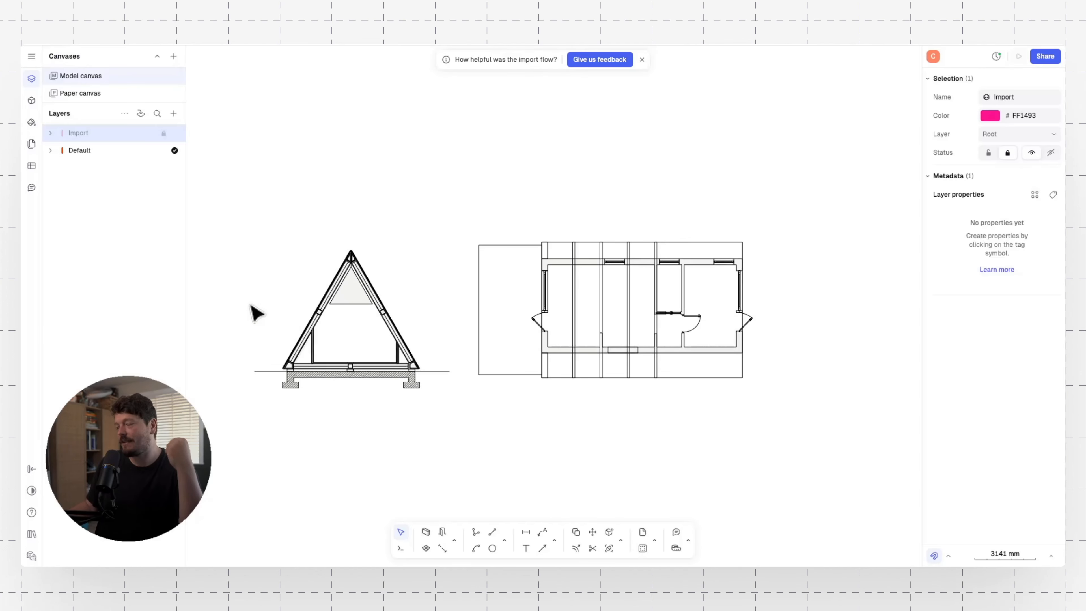
# - Turn on the grid display for the model canvas
pyautogui.click(31, 56)
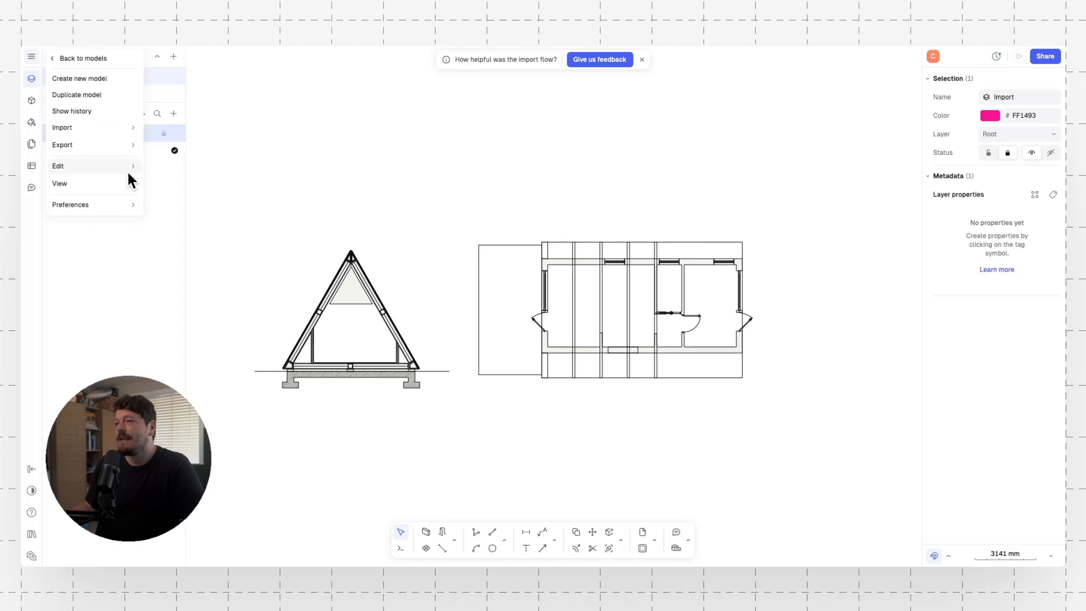
pyautogui.moveTo(126, 207)
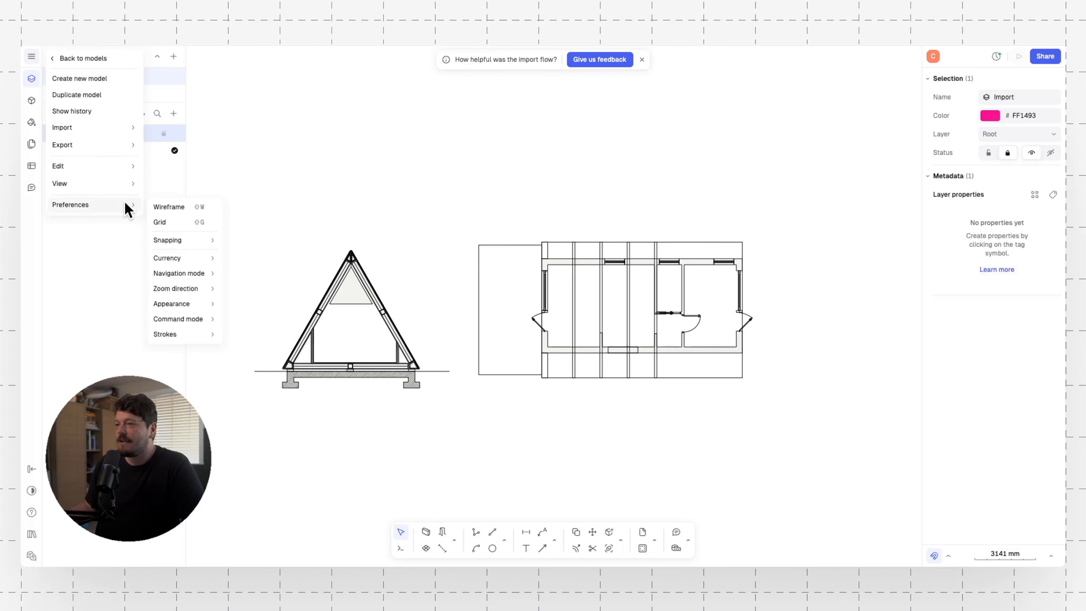
pyautogui.click(176, 223)
pyautogui.scroll(5, 325, 236)
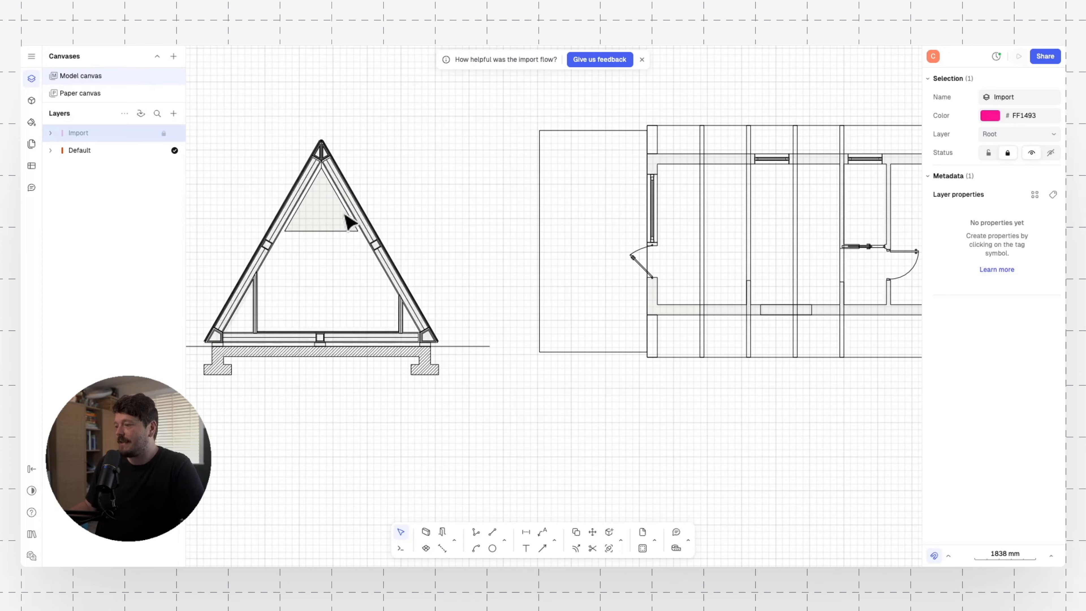
pyautogui.moveTo(345, 214); pyautogui.dragTo(367, 257, button='middle')
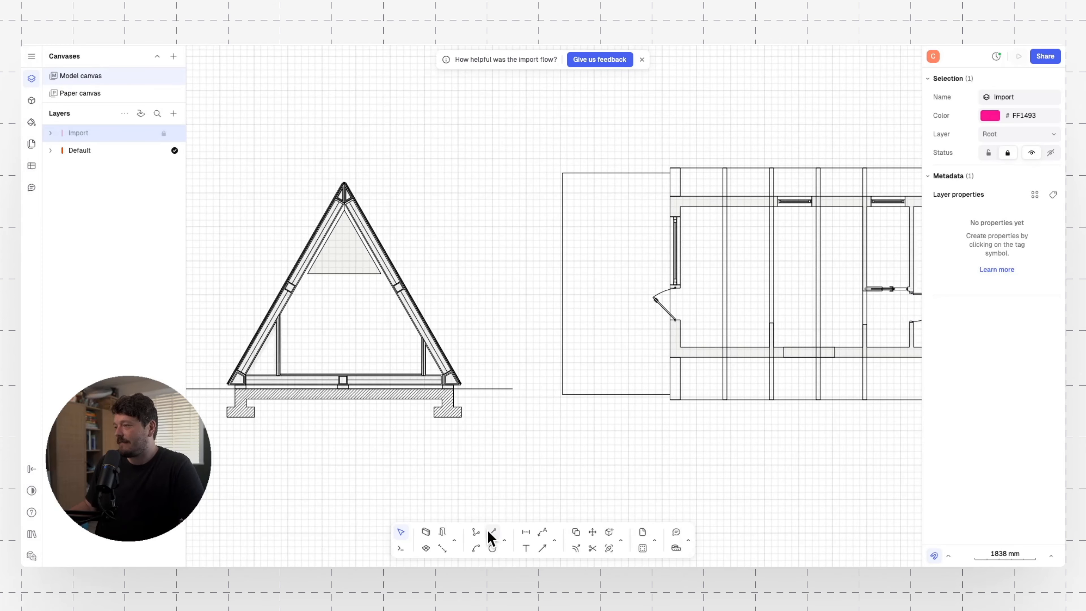
# - Start the Line tool and review the available snapping options, including the grid snap
pyautogui.click(489, 531)
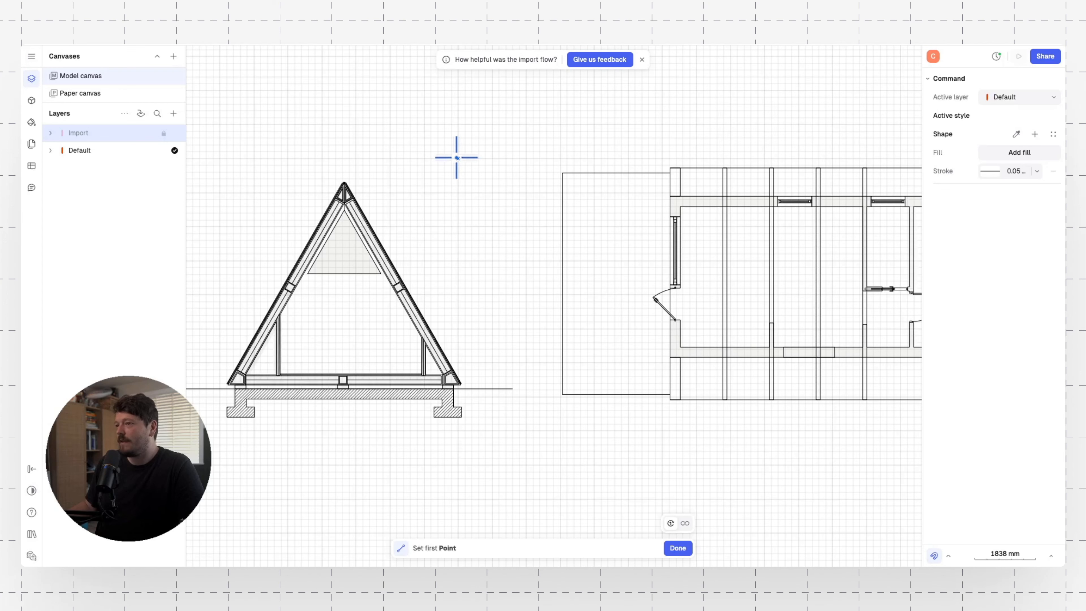
pyautogui.click(31, 56)
pyautogui.moveTo(111, 207)
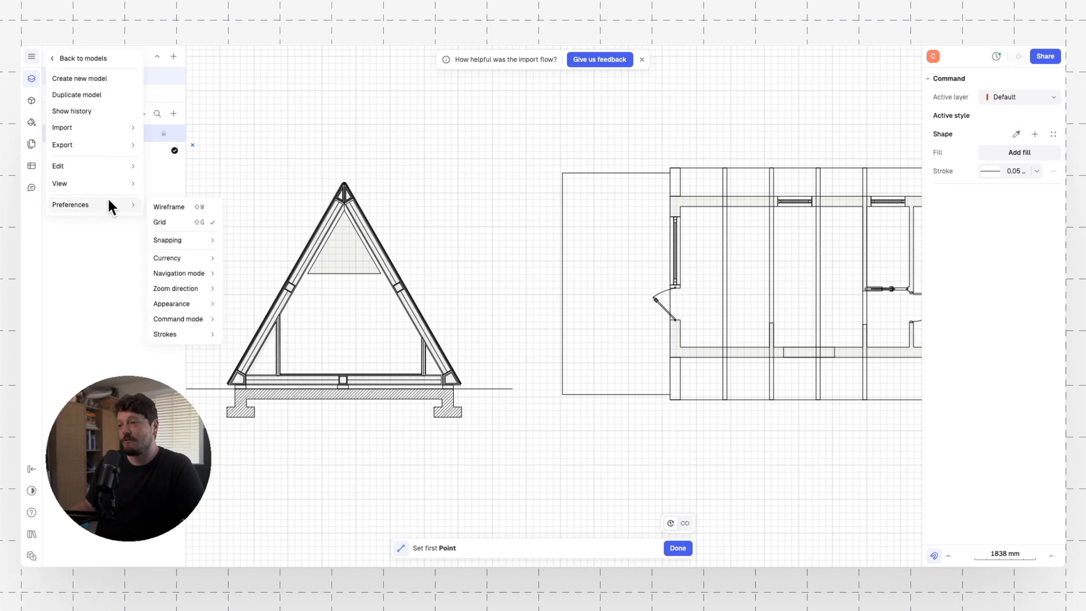
pyautogui.moveTo(173, 241)
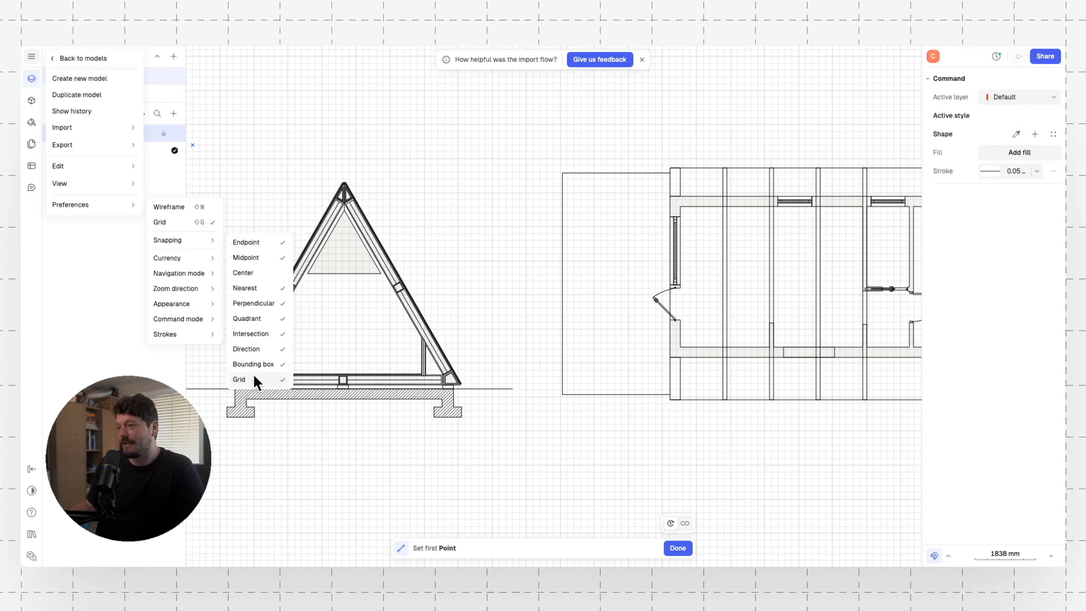
pyautogui.click(412, 164)
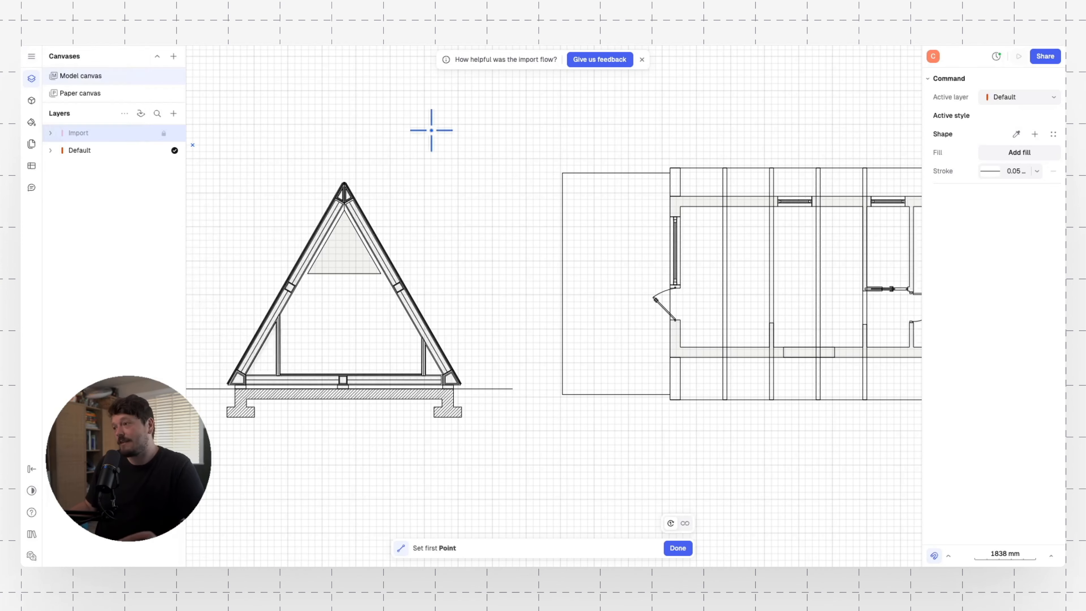
# - Draw a 2400 mm horizontal line and an 1800 mm vertical line from its end, both snapped to the grid, and delete them
pyautogui.scroll(8, 426, 131)
pyautogui.click(406, 135)
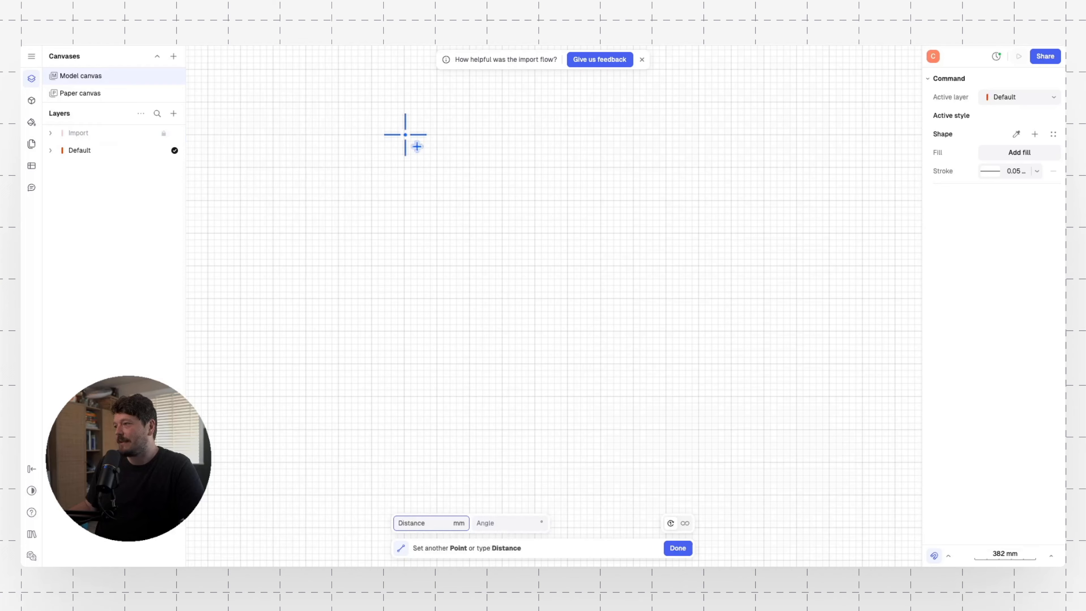
pyautogui.scroll(-4, 470, 135)
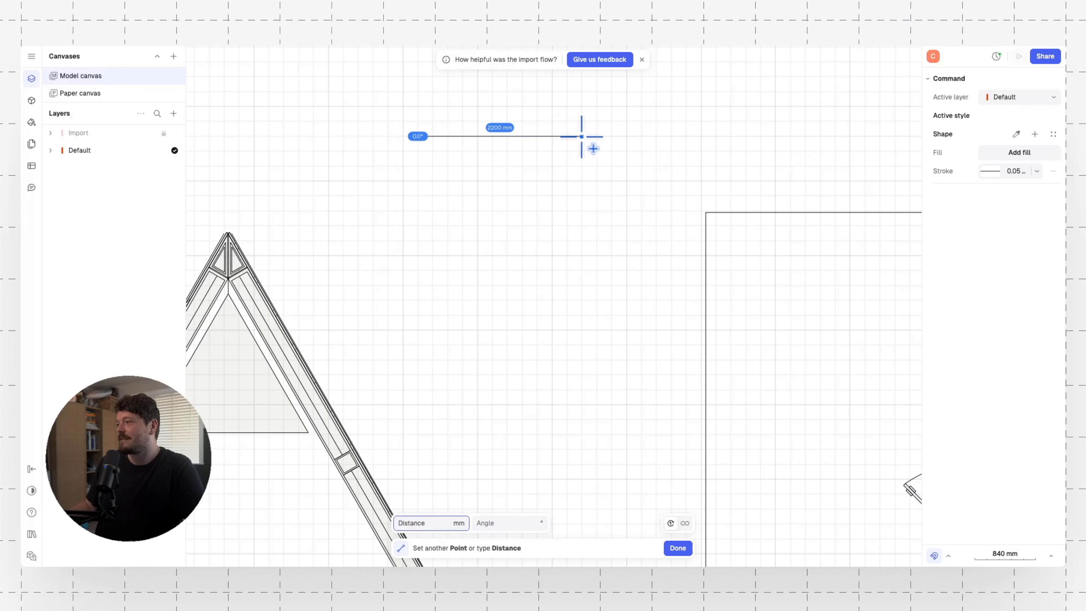
pyautogui.click(598, 136)
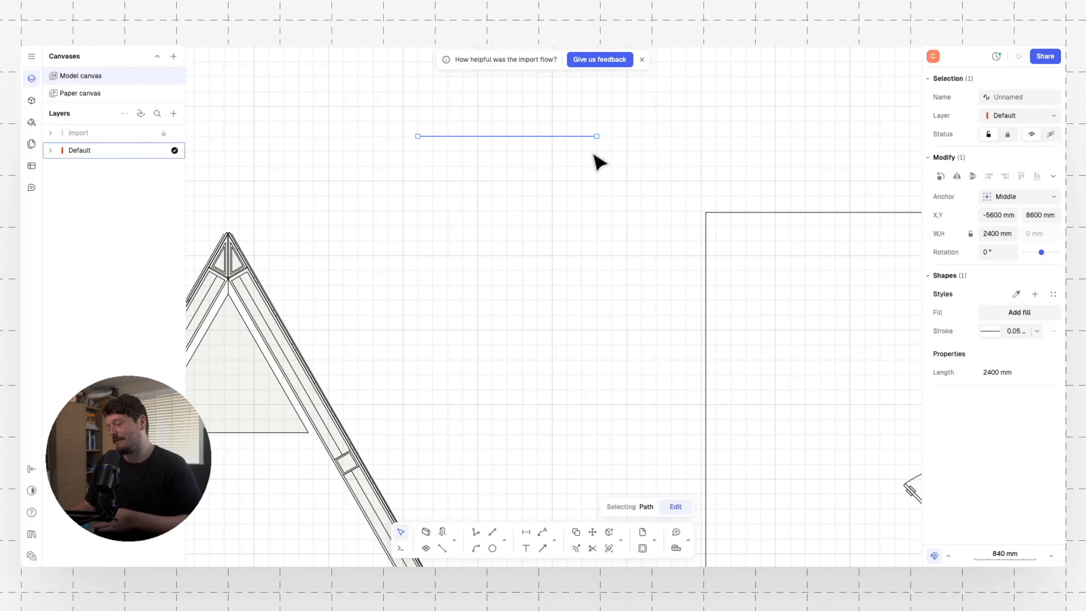
pyautogui.press('l')
pyautogui.click(596, 135)
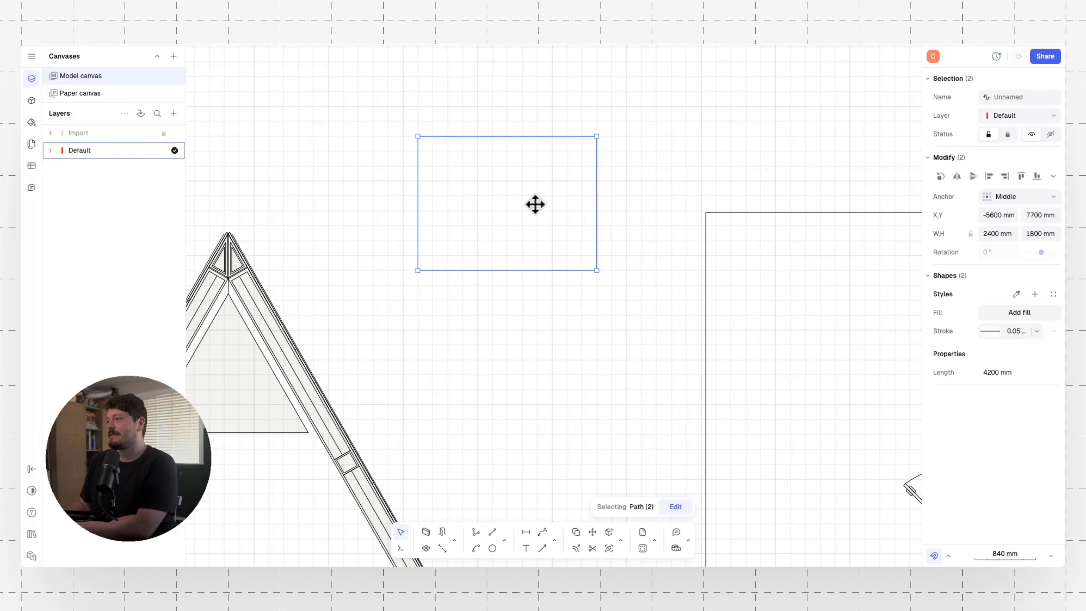
pyautogui.click(82, 78)
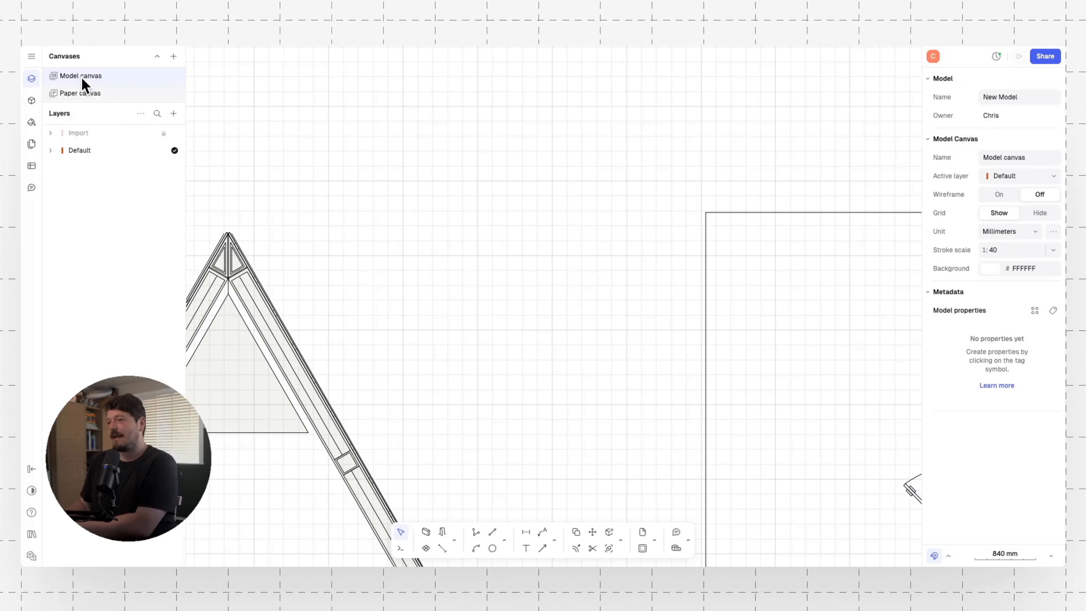
# - Turn off the grid display for the model canvas
pyautogui.click(32, 56)
pyautogui.moveTo(110, 210)
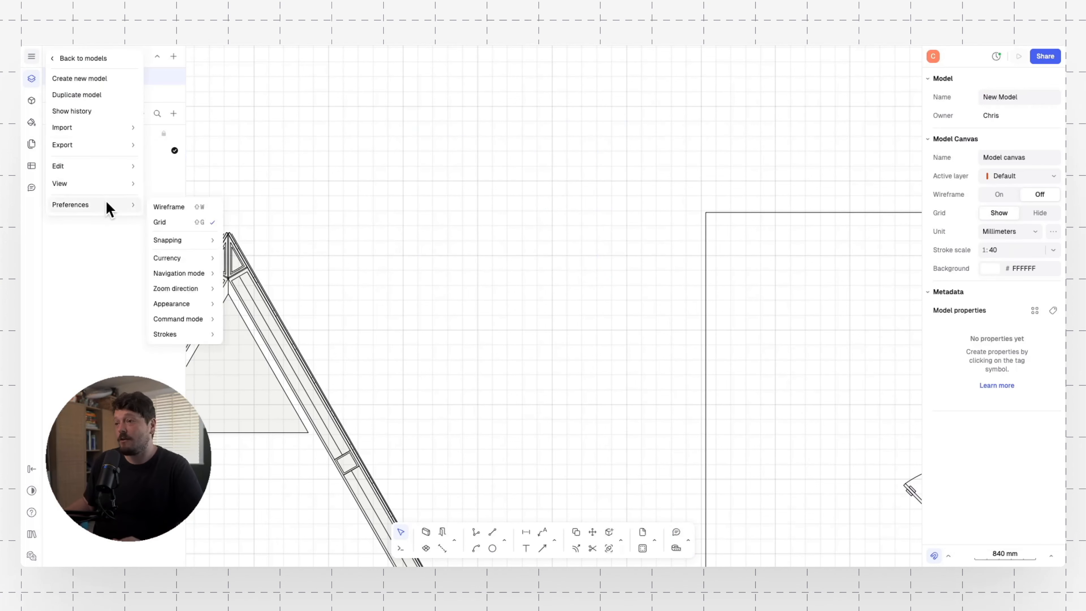
pyautogui.click(187, 223)
pyautogui.scroll(-5, 378, 239)
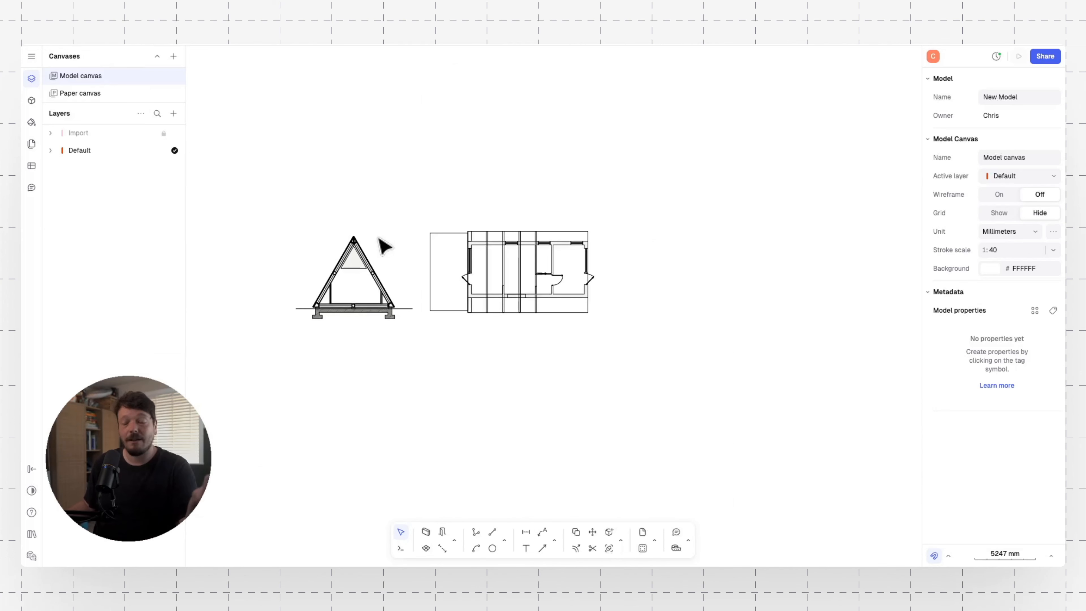
# - Add a new layer named Walls and select it
pyautogui.hscroll(-3, 383, 245)
pyautogui.scroll(1, 445, 236)
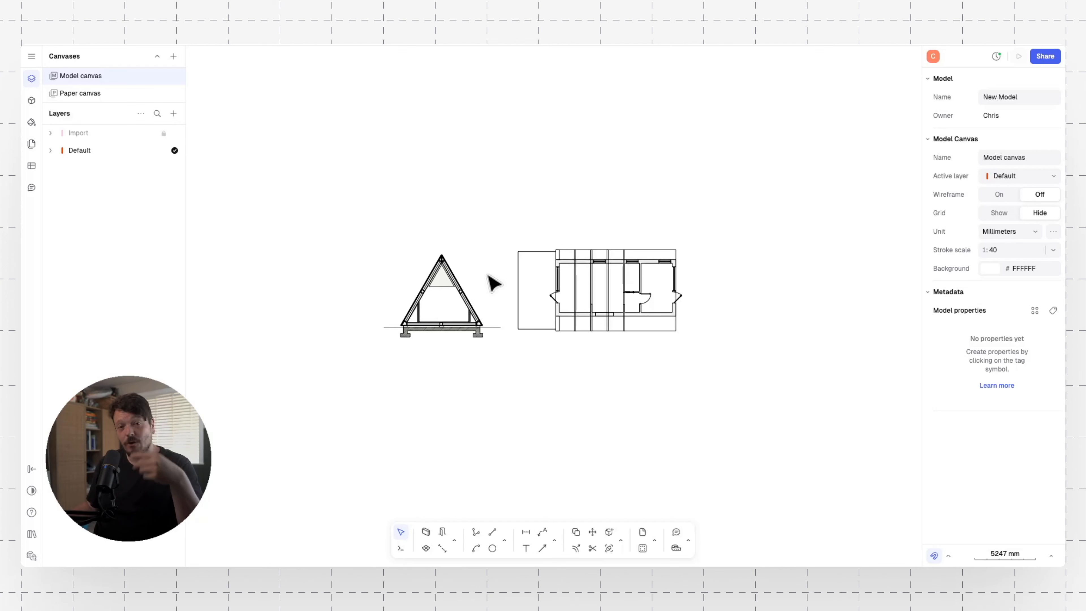
pyautogui.click(174, 114)
pyautogui.click(182, 134)
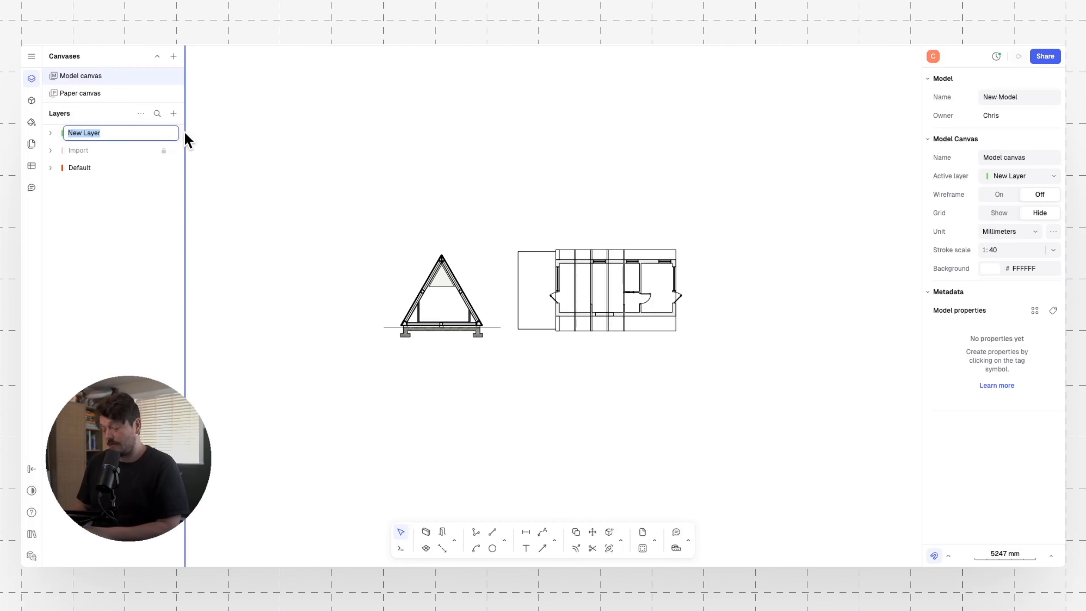
pyautogui.click(152, 151)
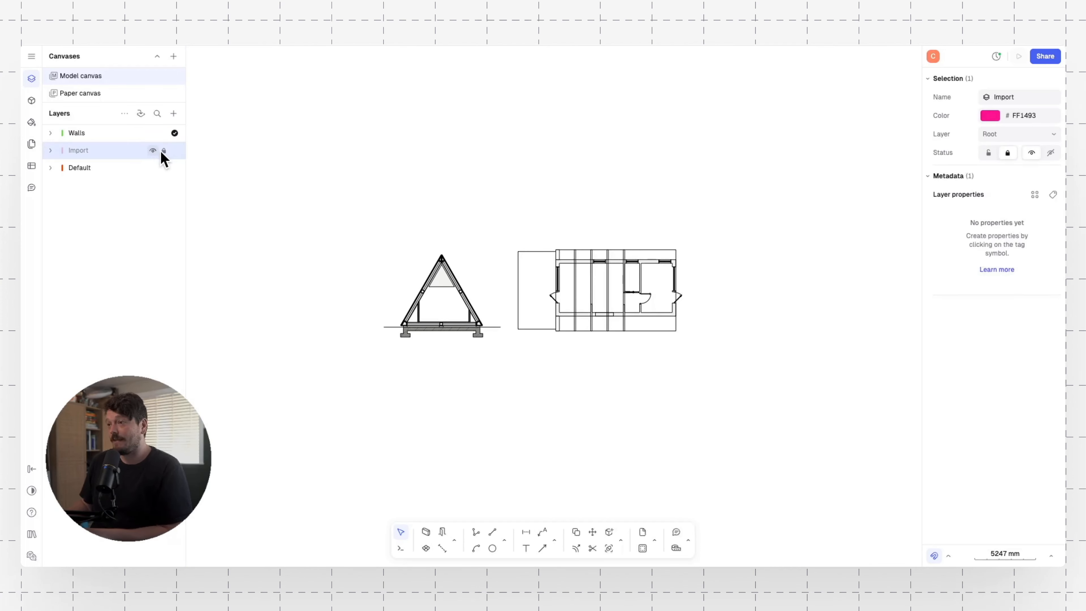
pyautogui.click(64, 135)
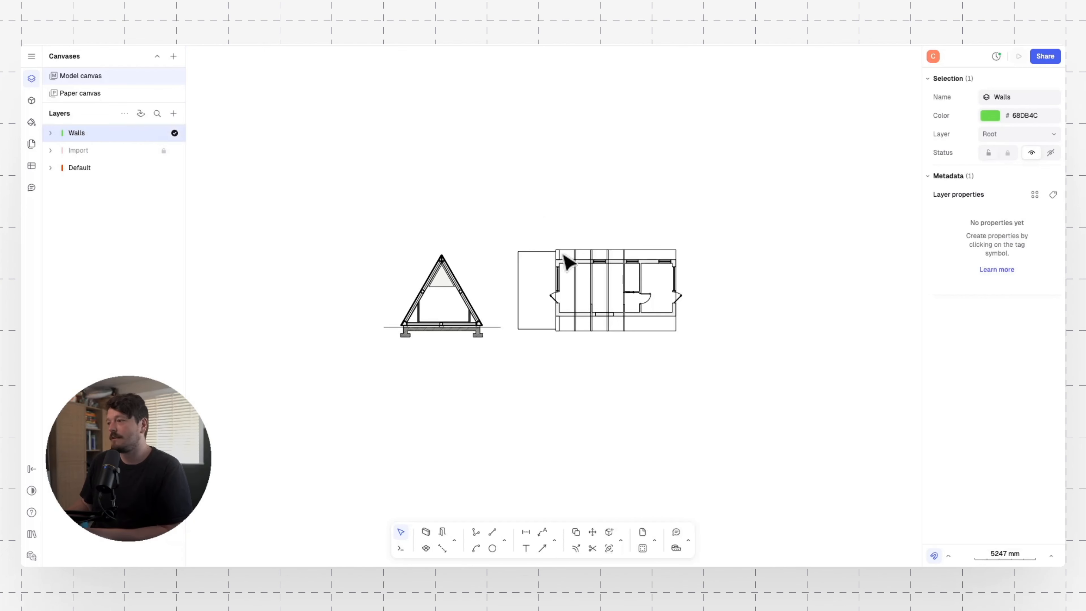
# - Dimension the thickness of the upper exterior wall in the imported floor plan
pyautogui.scroll(5, 650, 274)
pyautogui.scroll(5, 528, 277)
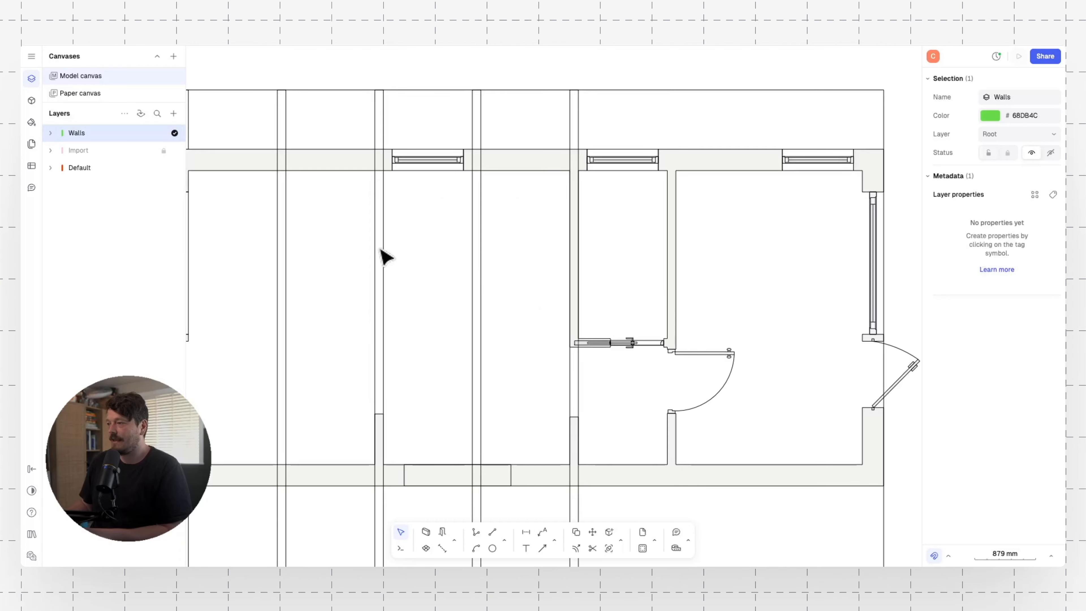
pyautogui.scroll(-3, 380, 249)
pyautogui.moveTo(379, 247); pyautogui.dragTo(422, 248, button='middle')
pyautogui.moveTo(521, 239); pyautogui.dragTo(476, 256, button='middle')
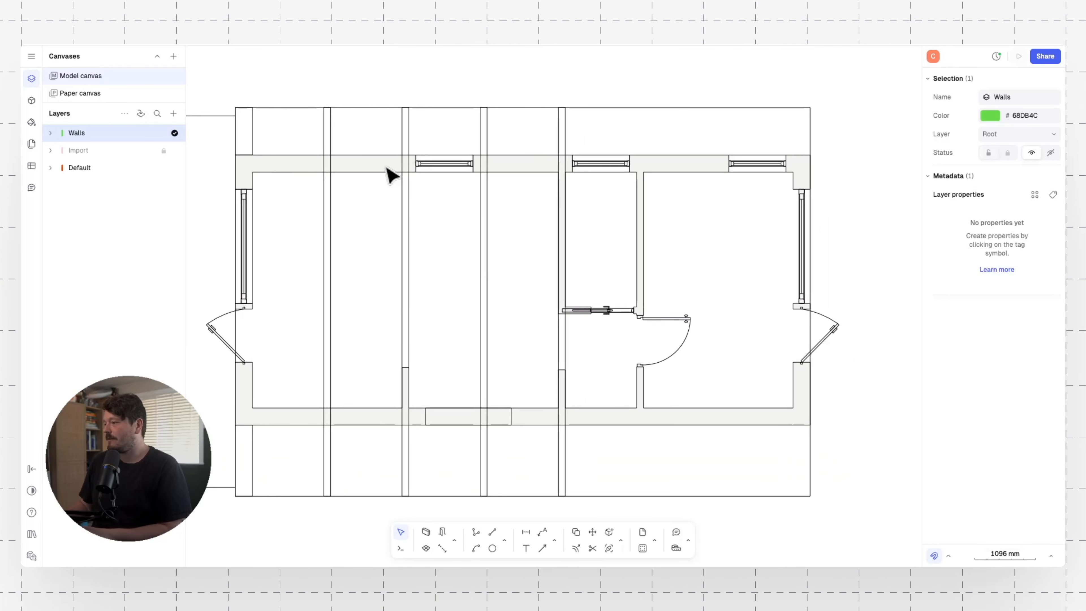
pyautogui.moveTo(456, 216); pyautogui.dragTo(538, 235, button='middle')
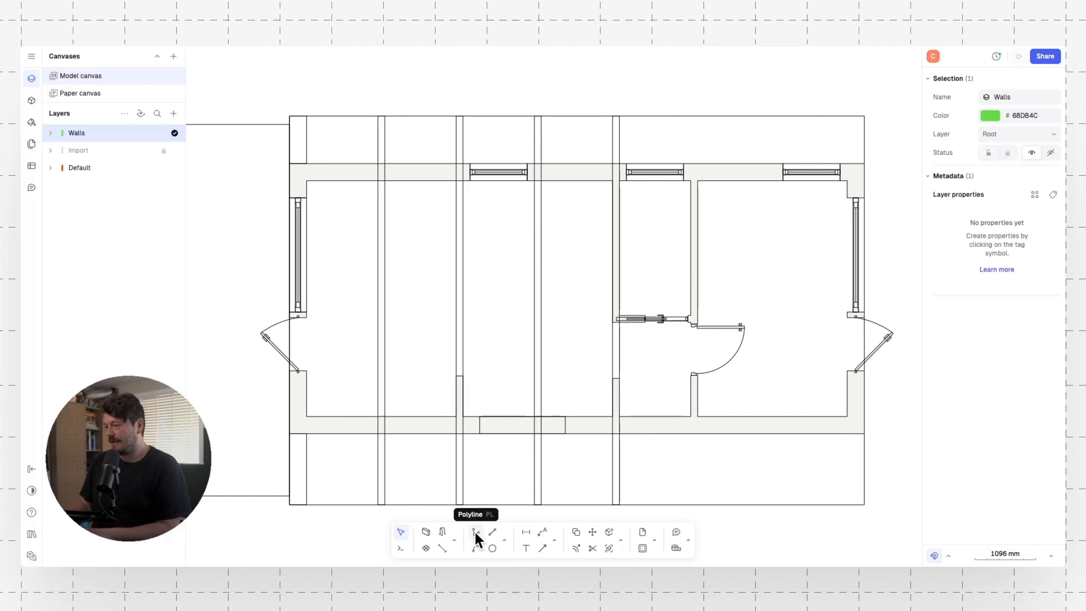
pyautogui.click(526, 532)
pyautogui.click(573, 180)
pyautogui.click(573, 164)
pyautogui.click(573, 150)
# - Dimension the thickness of the interior partition wall just below the upper exterior wall
pyautogui.scroll(10, 618, 195)
pyautogui.press('space')
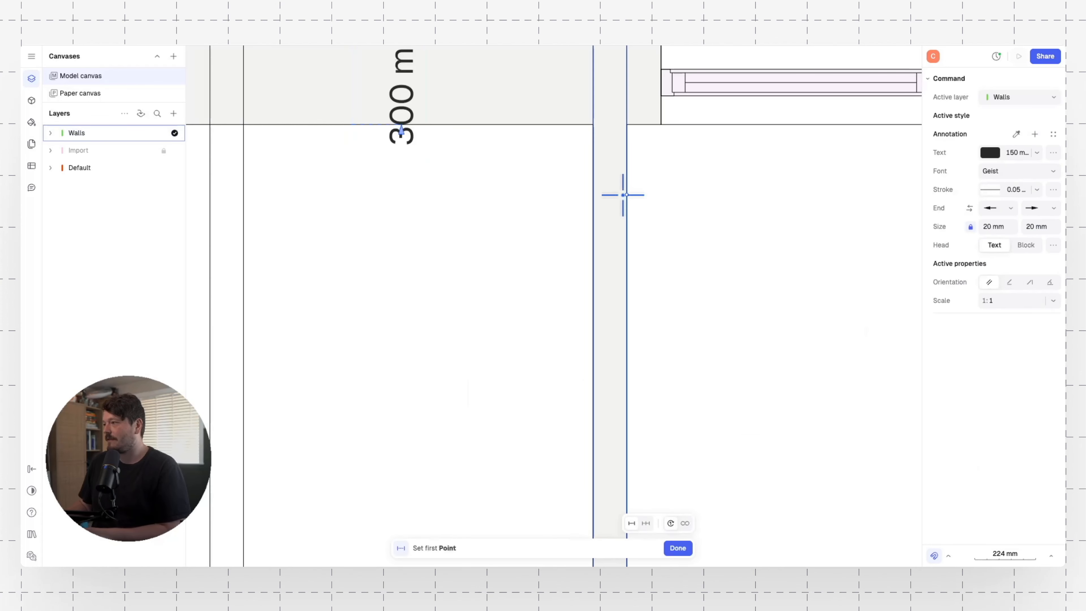
pyautogui.click(627, 194)
pyautogui.click(593, 194)
pyautogui.click(566, 231)
pyautogui.scroll(-3, 351, 301)
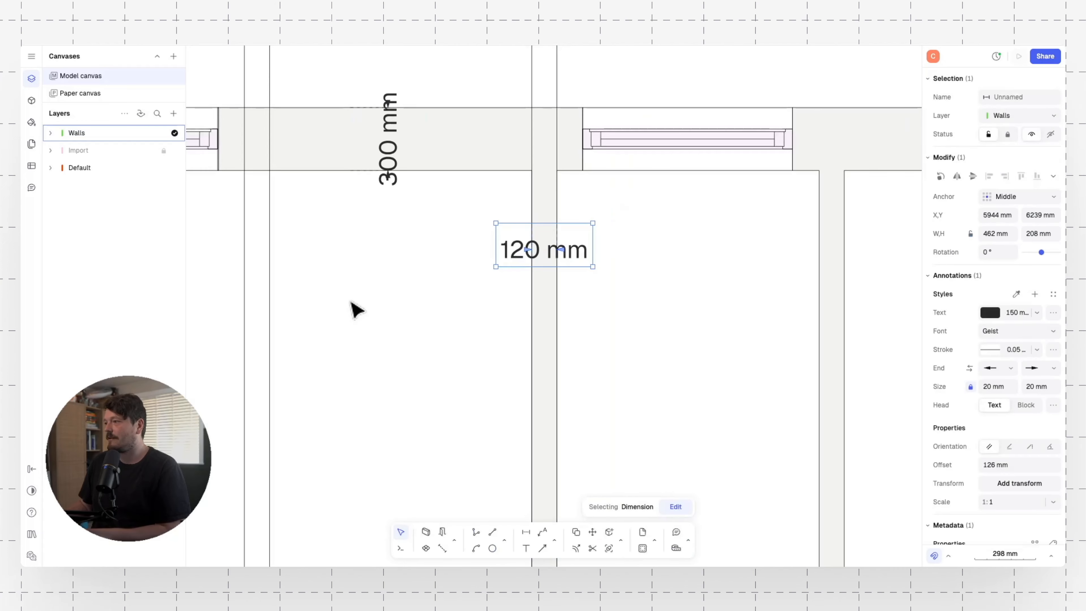
pyautogui.press('Escape')
# - Draw a 100 mm thick horizontal wall about 1328 mm long in the empty space above the floor plan
pyautogui.scroll(-10, 471, 247)
pyautogui.moveTo(472, 249); pyautogui.dragTo(517, 214, button='middle')
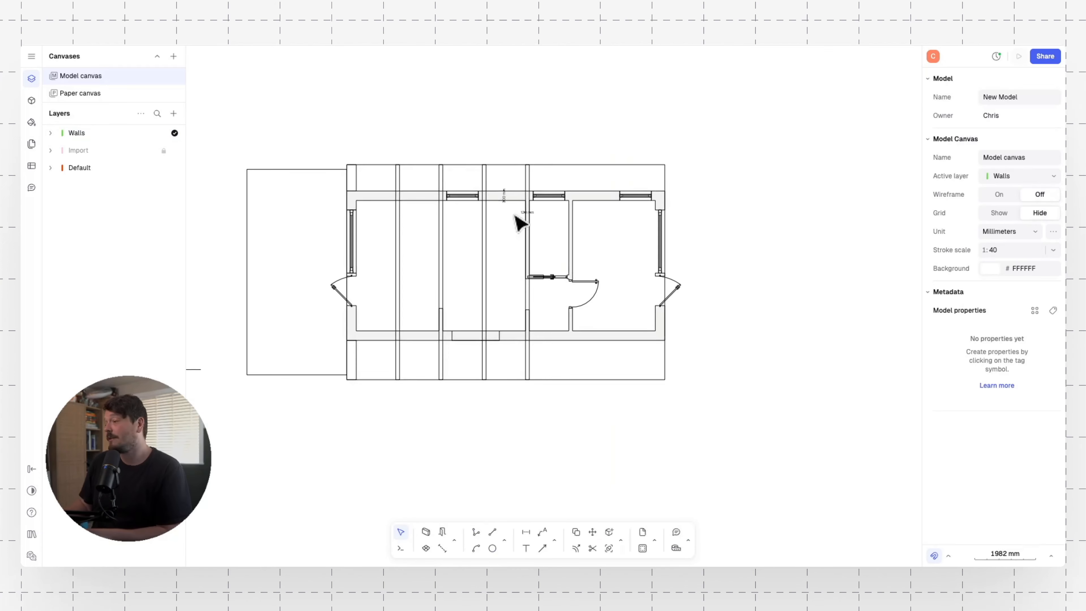
pyautogui.scroll(10, 508, 228)
pyautogui.scroll(-3, 501, 216)
pyautogui.moveTo(459, 196); pyautogui.dragTo(527, 182, button='middle')
pyautogui.scroll(-3, 512, 260)
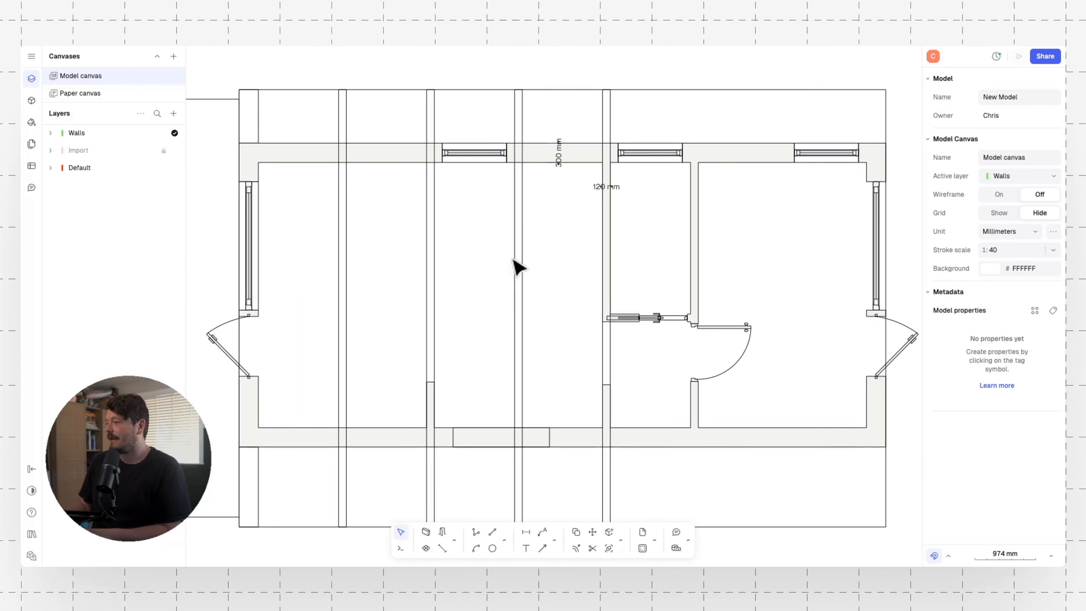
pyautogui.moveTo(536, 230); pyautogui.dragTo(530, 272, button='middle')
pyautogui.click(425, 532)
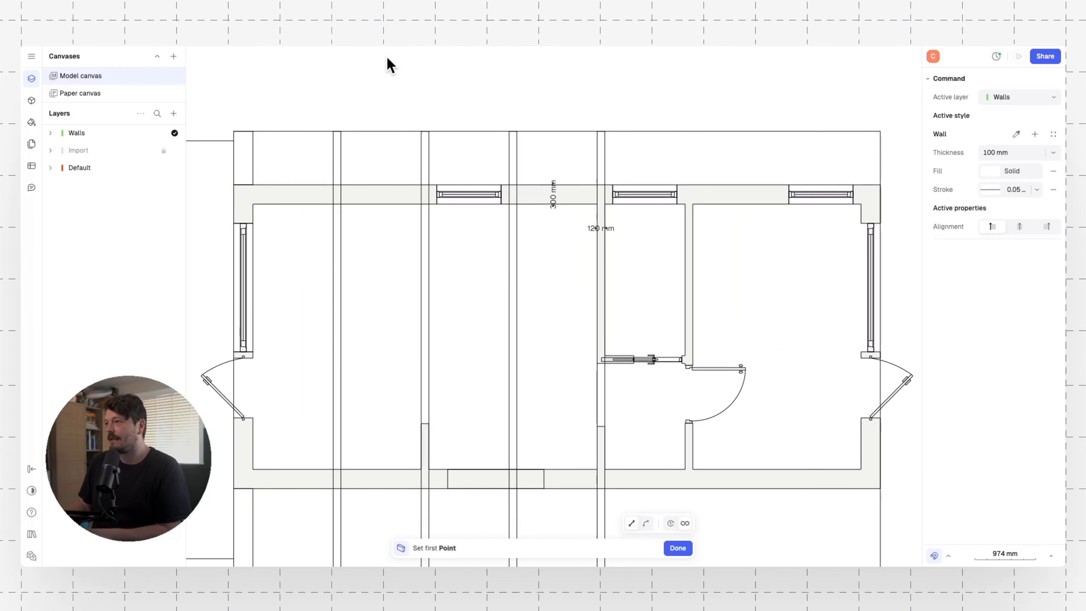
pyautogui.click(381, 71)
pyautogui.moveTo(502, 90); pyautogui.dragTo(502, 213, button='middle')
pyautogui.press('Escape')
# - Duplicate the sample wall and place the copy directly above it
pyautogui.hotkey('ctrl', 'd')
pyautogui.moveTo(446, 214); pyautogui.dragTo(445, 180)
pyautogui.click(466, 105)
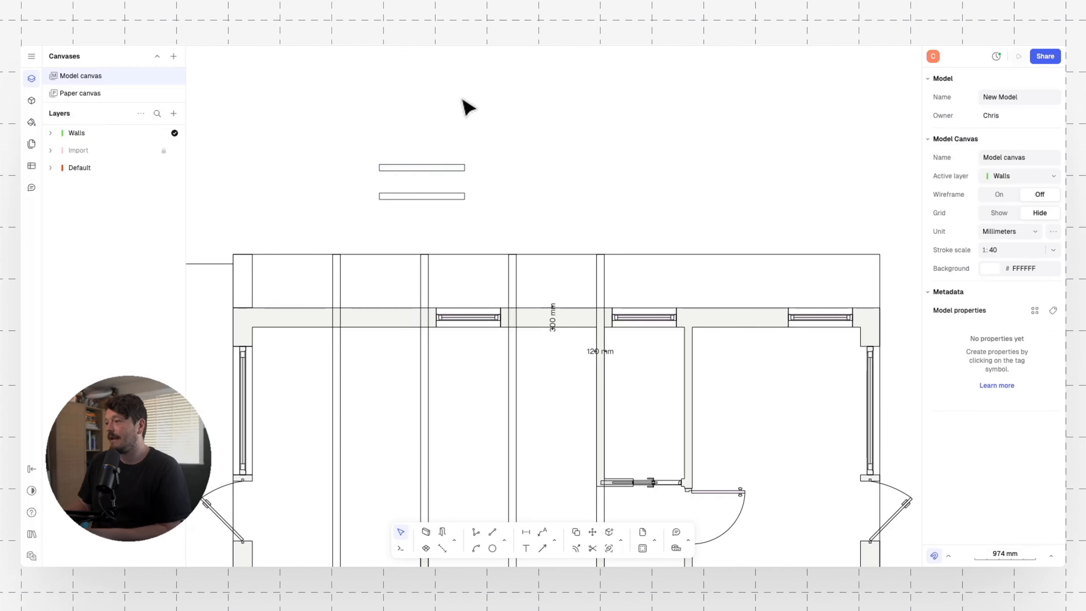
# - Set the upper sample wall's thickness to 300 mm
pyautogui.click(460, 168)
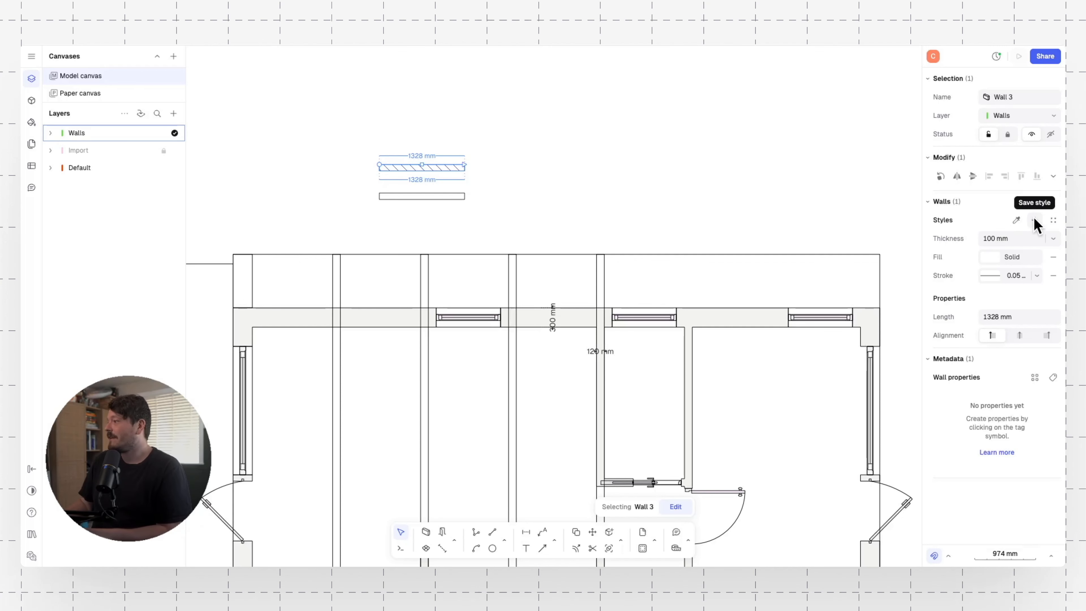
pyautogui.click(1007, 238)
pyautogui.write('300')
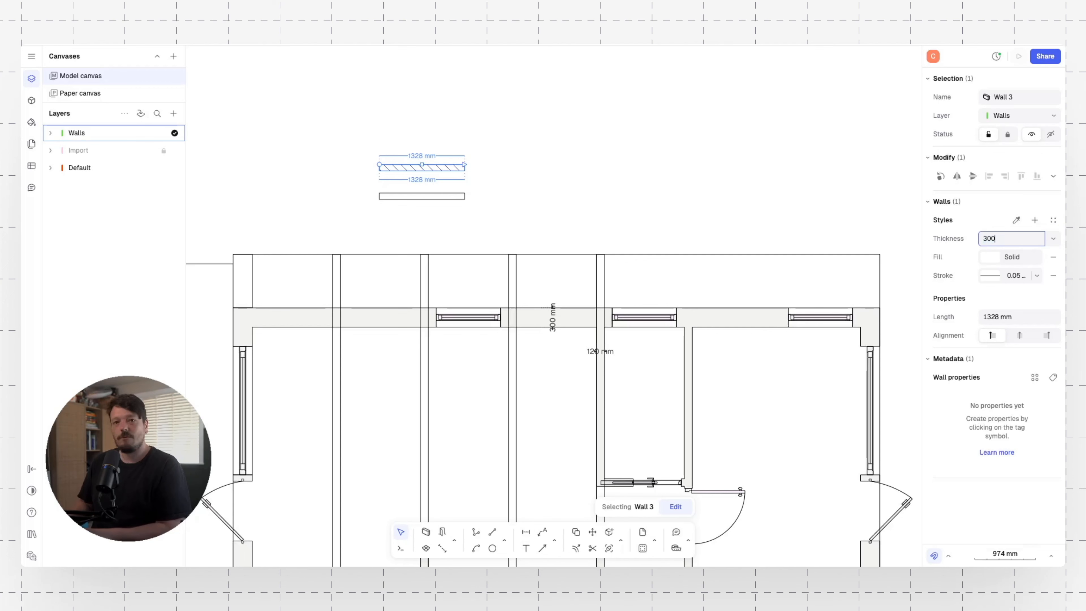
pyautogui.press('Return')
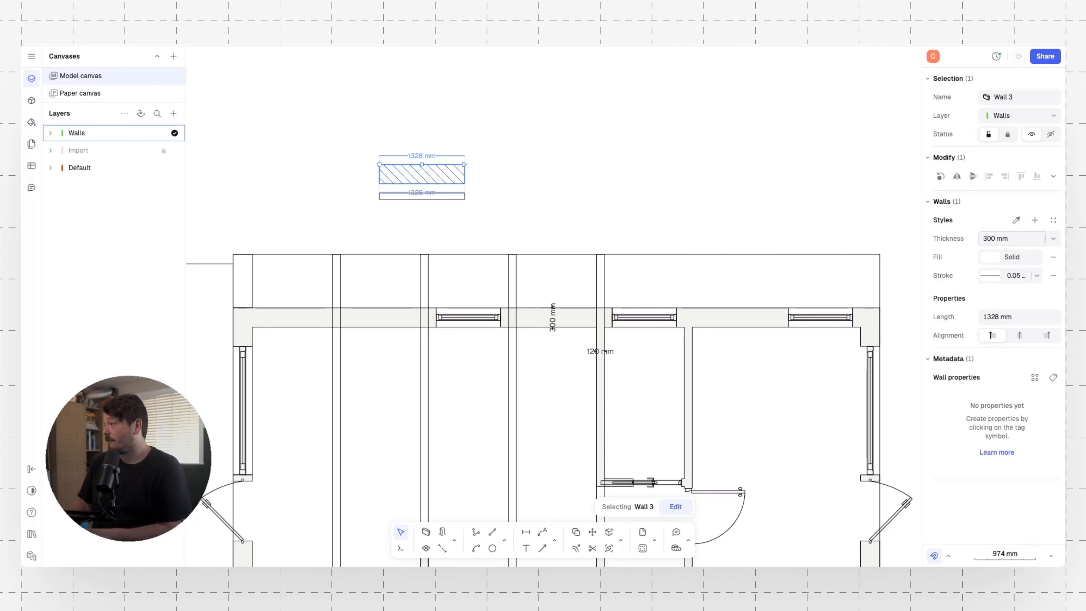
# - Save the upper sample wall's look as a wall style named External Wall and give it a solid orange fill
pyautogui.click(1034, 221)
pyautogui.write('External Wall')
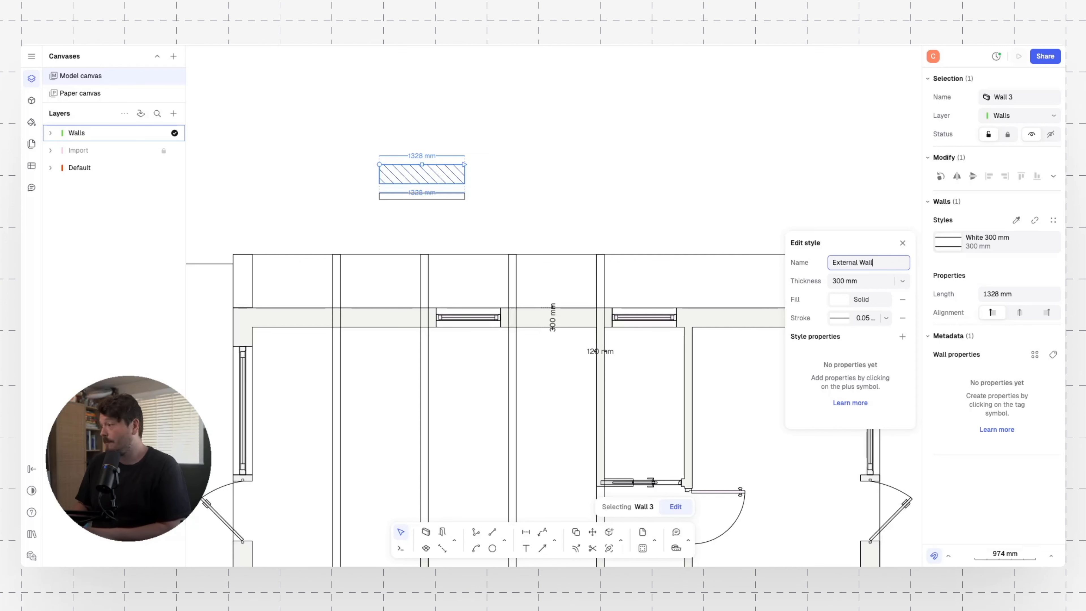
pyautogui.press('Return')
pyautogui.click(837, 301)
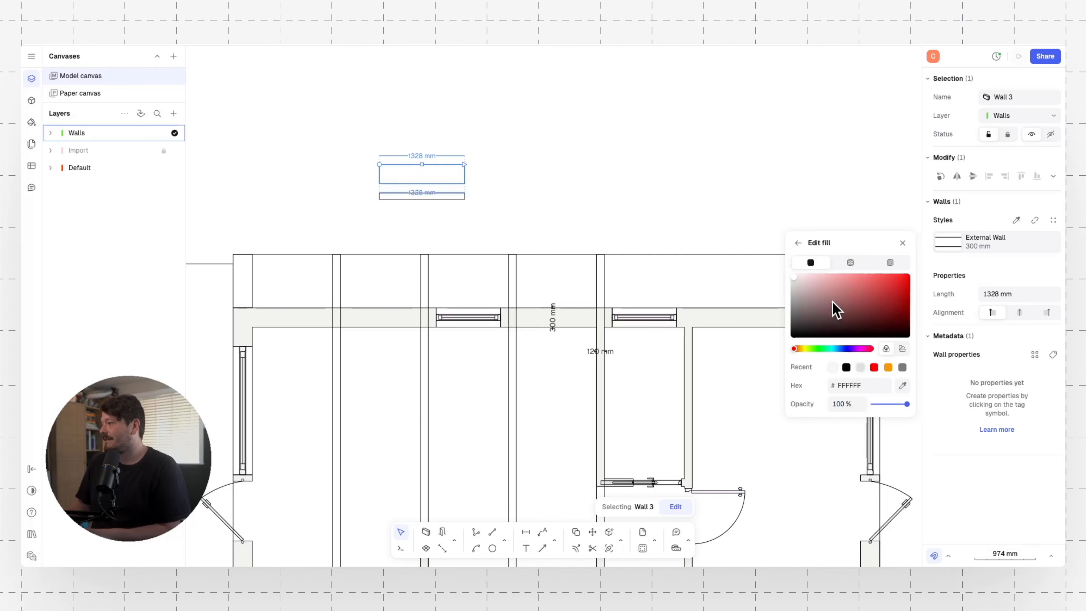
pyautogui.click(888, 367)
pyautogui.click(521, 150)
# - Move the orange sample wall slightly upward to widen the gap between it and the thin sample wall
pyautogui.click(429, 182)
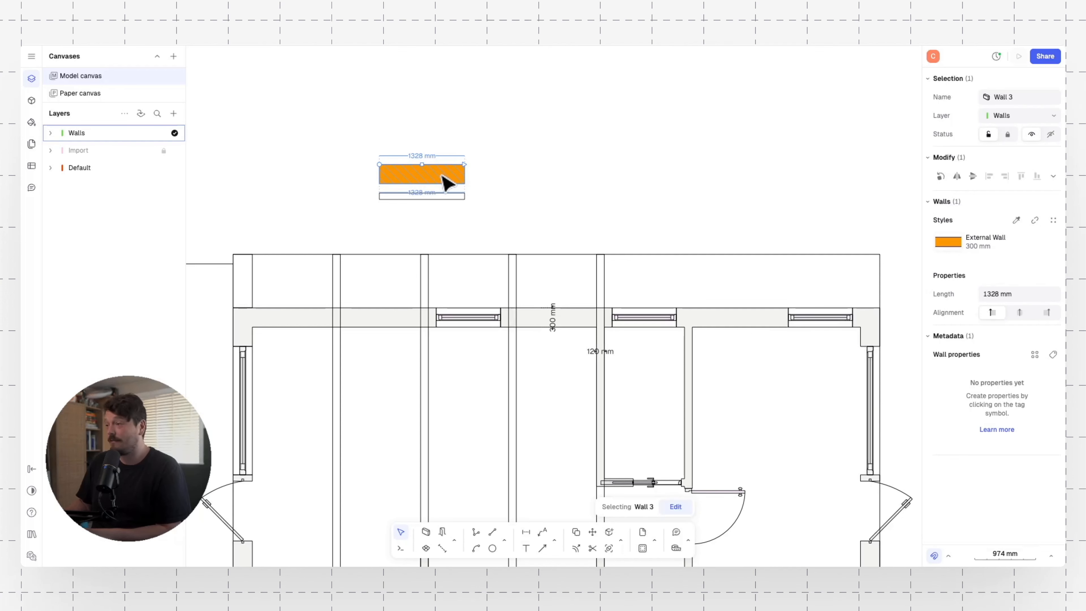
pyautogui.moveTo(442, 174); pyautogui.dragTo(439, 151)
pyautogui.click(486, 169)
# - Set the lower sample wall's thickness to 120 mm
pyautogui.click(443, 197)
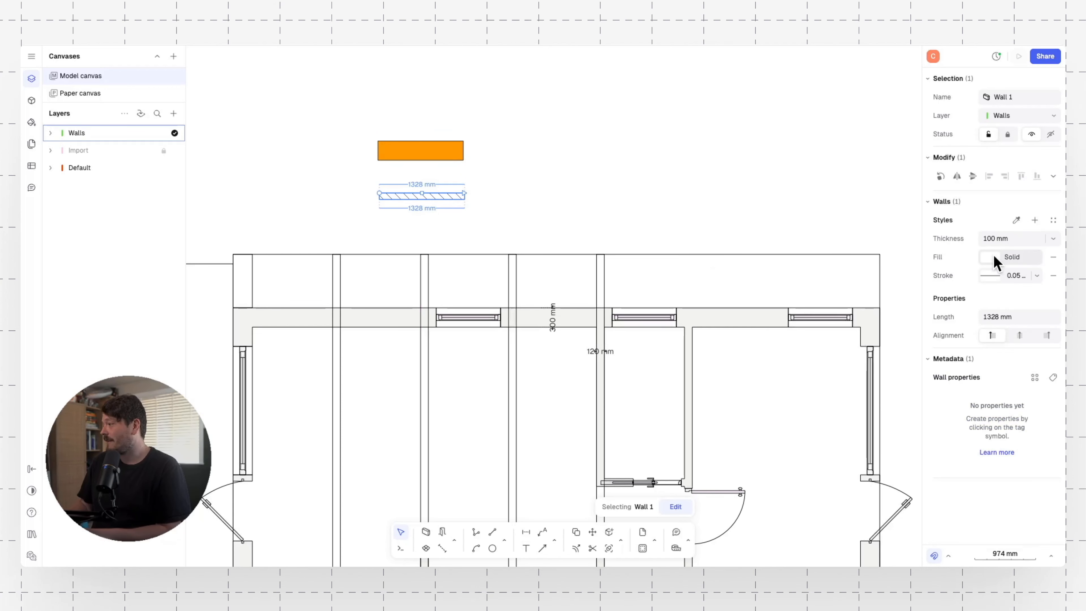
pyautogui.click(1016, 238)
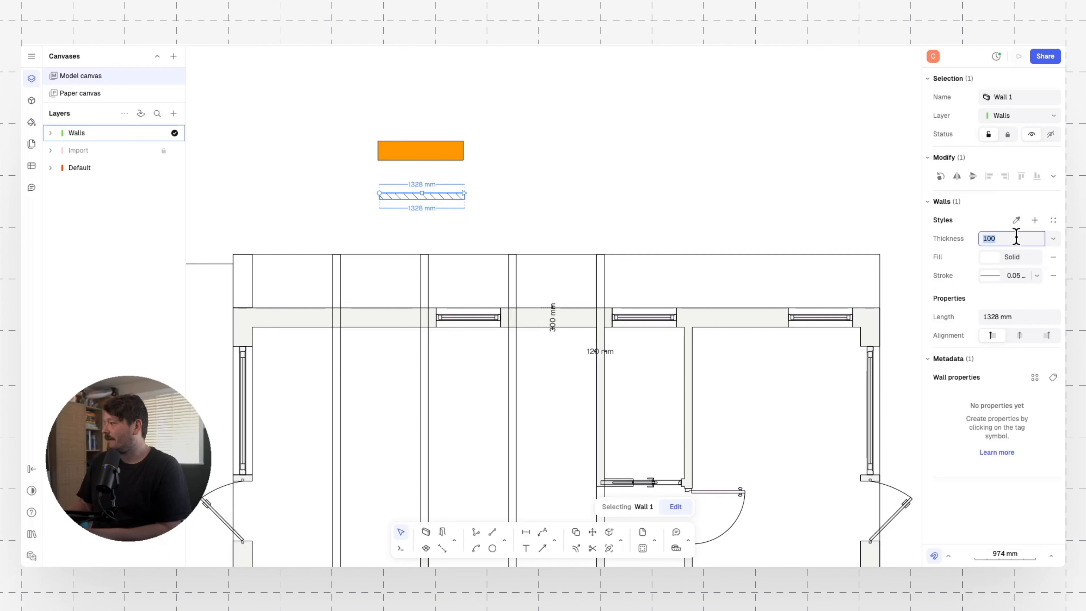
pyautogui.write('120')
pyautogui.press('Return')
pyautogui.click(602, 160)
pyautogui.click(444, 200)
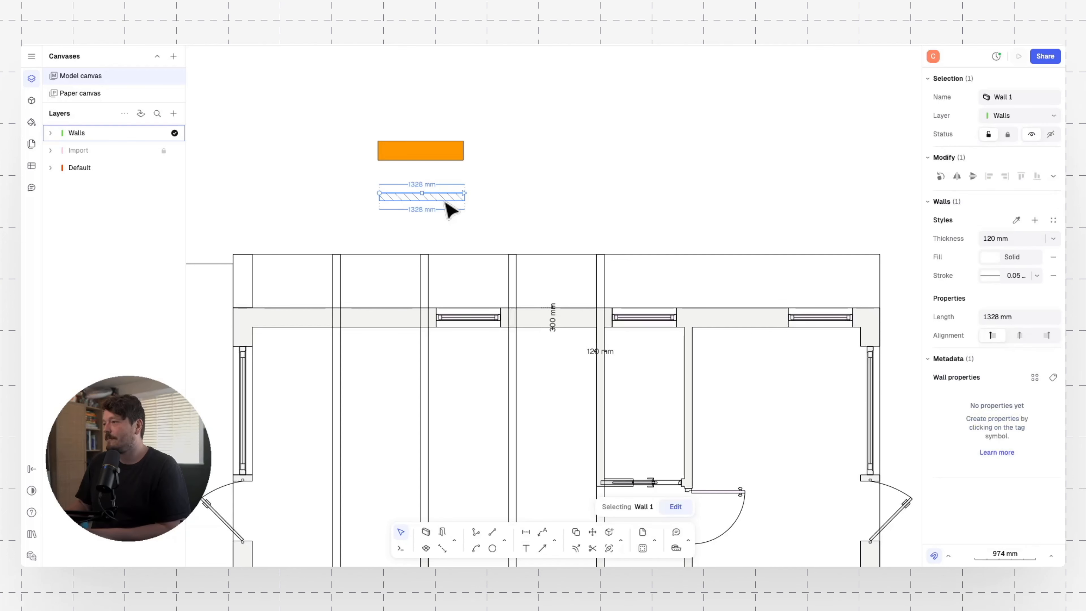
# - Save the lower sample wall's look as a wall style named Internal Wall and give it a solid green fill
pyautogui.click(1035, 220)
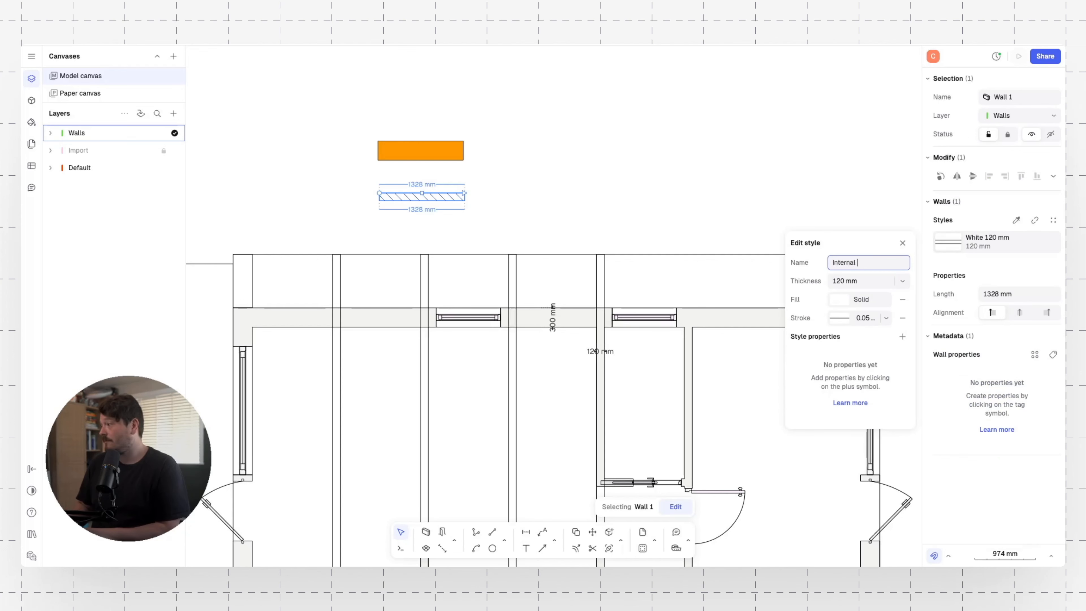
pyautogui.click(858, 300)
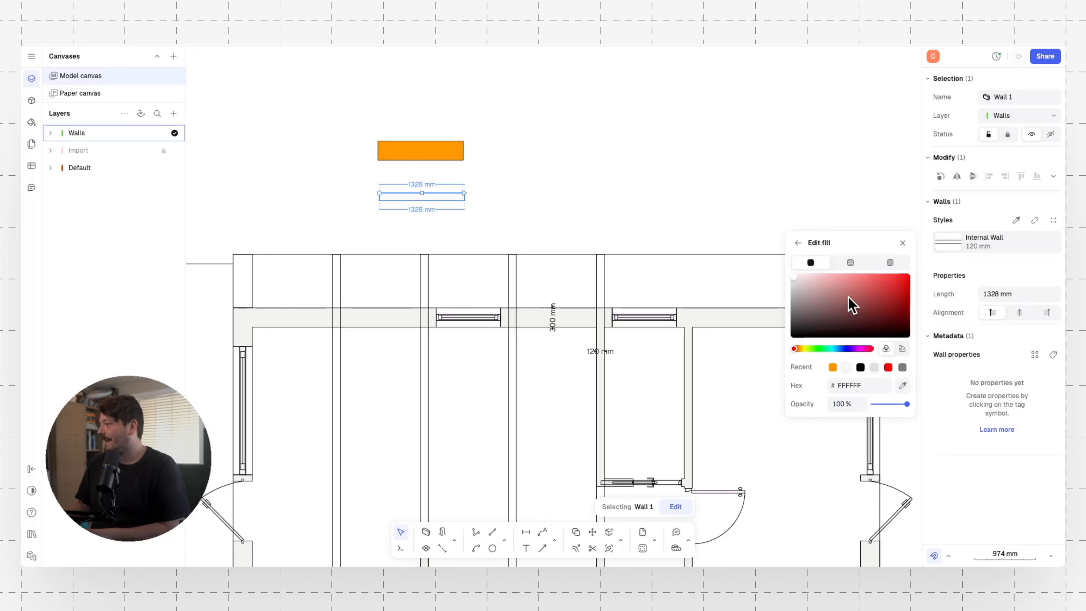
pyautogui.click(813, 349)
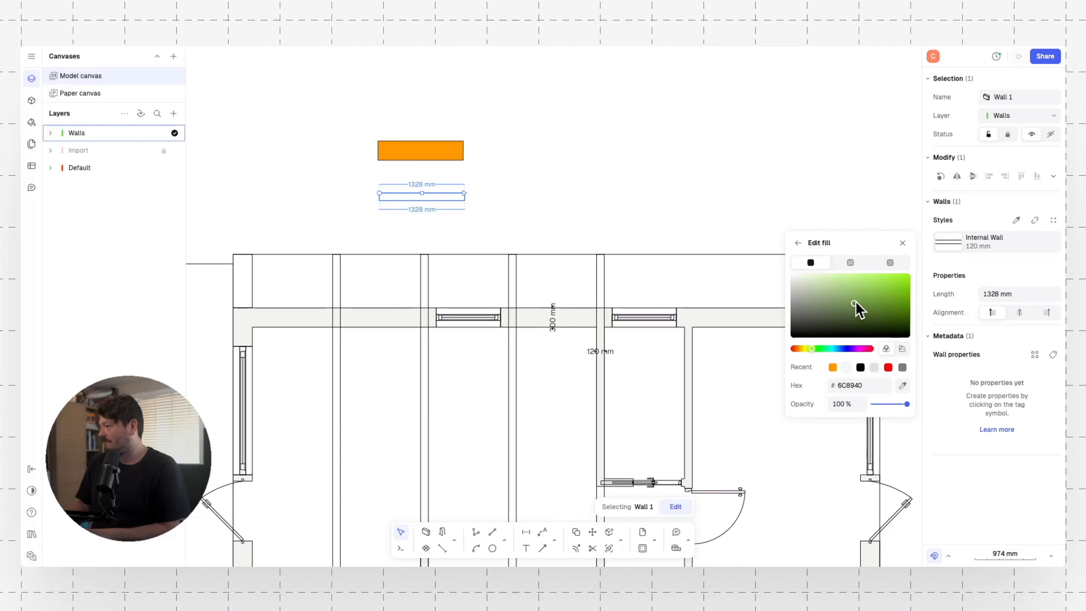
pyautogui.moveTo(855, 305); pyautogui.dragTo(869, 292)
pyautogui.click(638, 173)
pyautogui.scroll(-3, 535, 167)
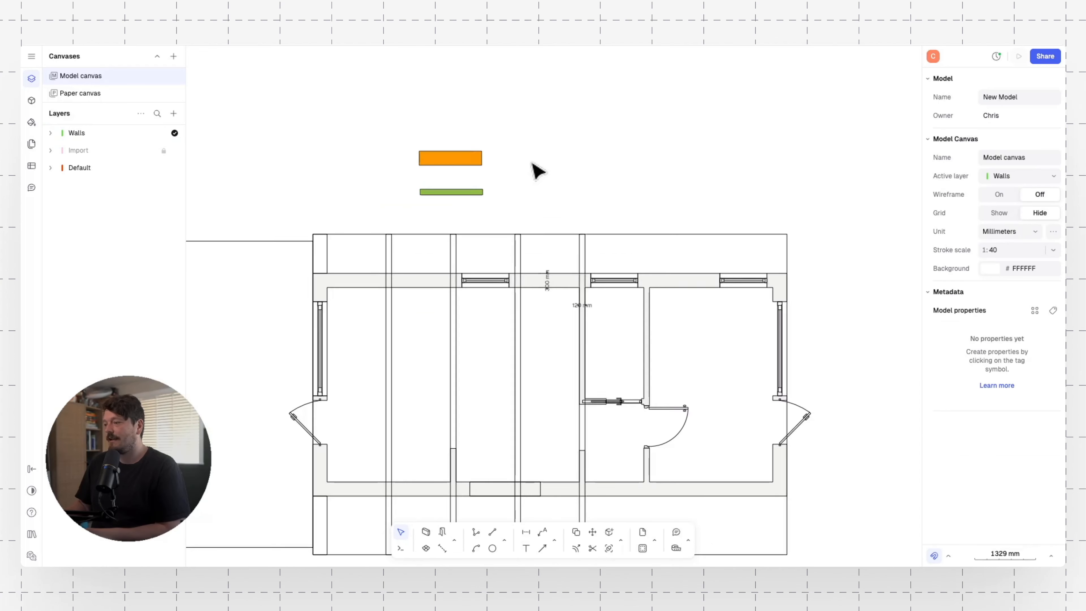
pyautogui.moveTo(553, 177); pyautogui.dragTo(586, 167, button='middle')
pyautogui.click(510, 148)
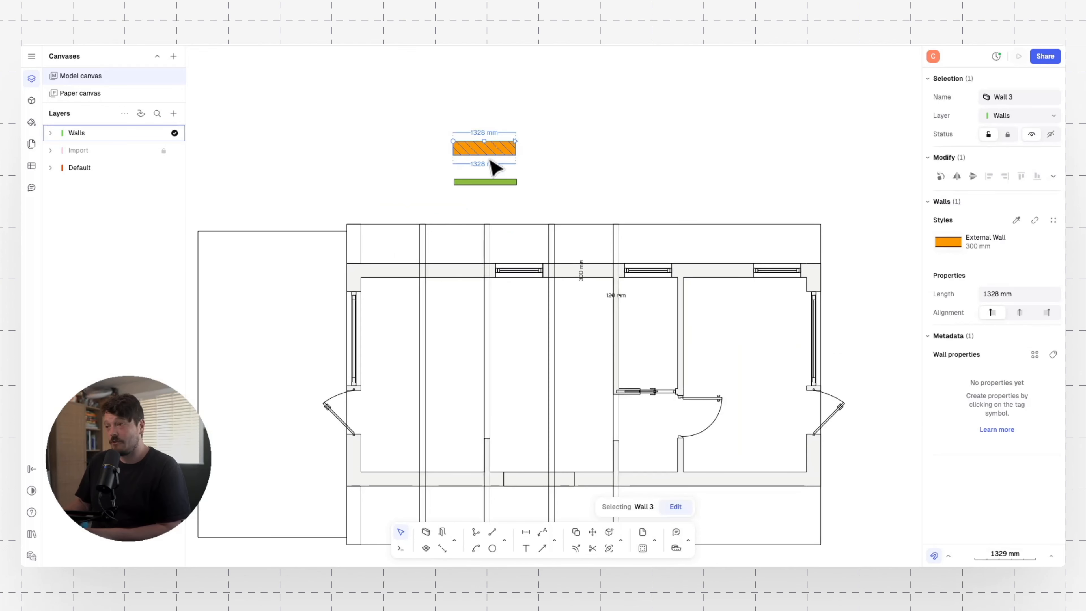
pyautogui.click(490, 181)
pyautogui.click(600, 186)
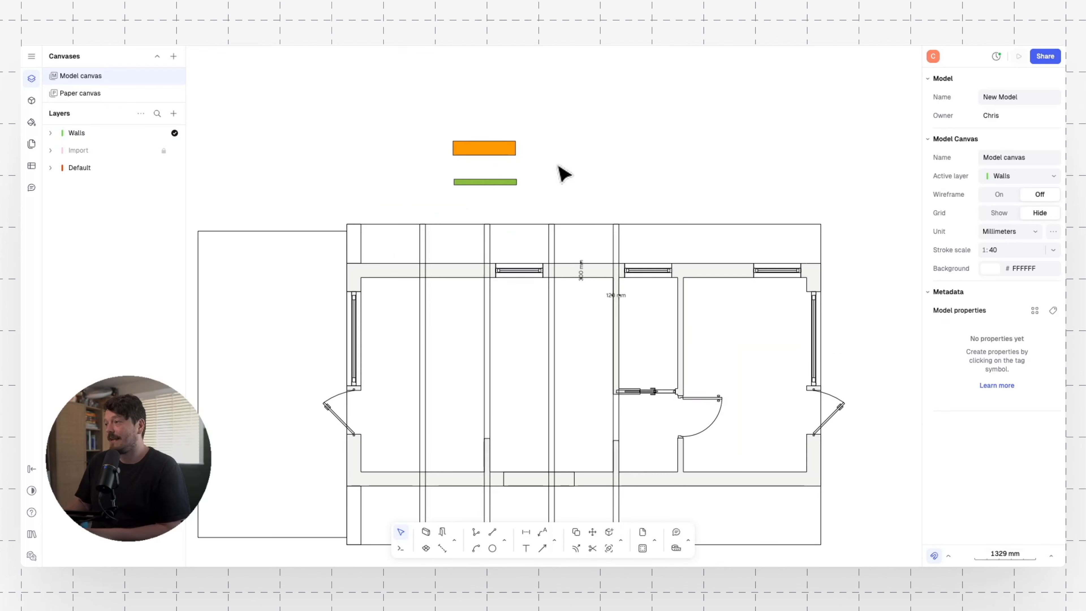
# - Change the fill of the saved External Wall style to solid black
pyautogui.click(32, 123)
pyautogui.scroll(-10, 141, 214)
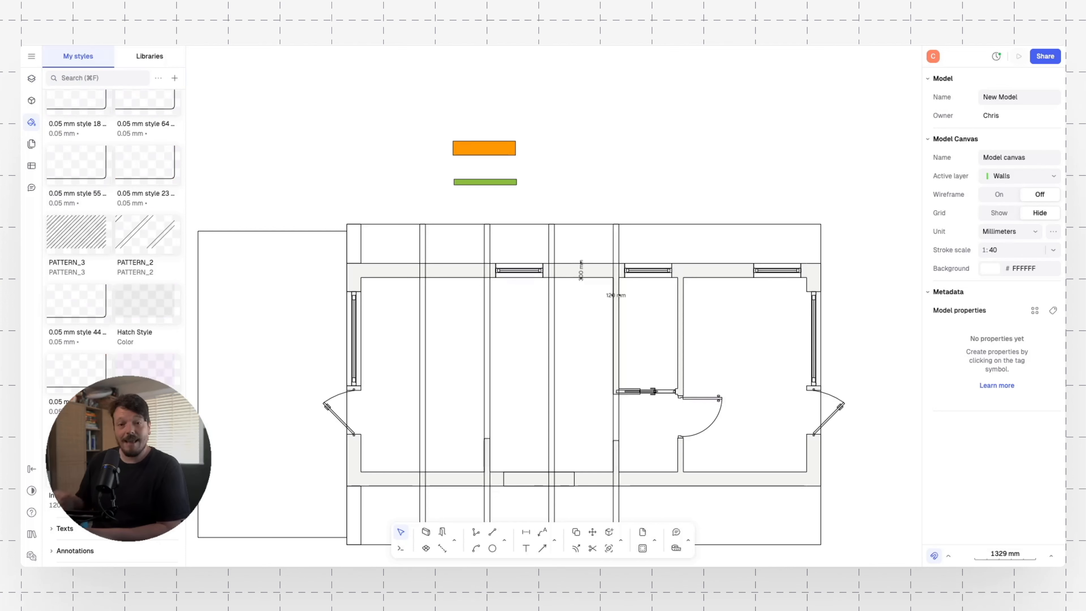
pyautogui.click(145, 467)
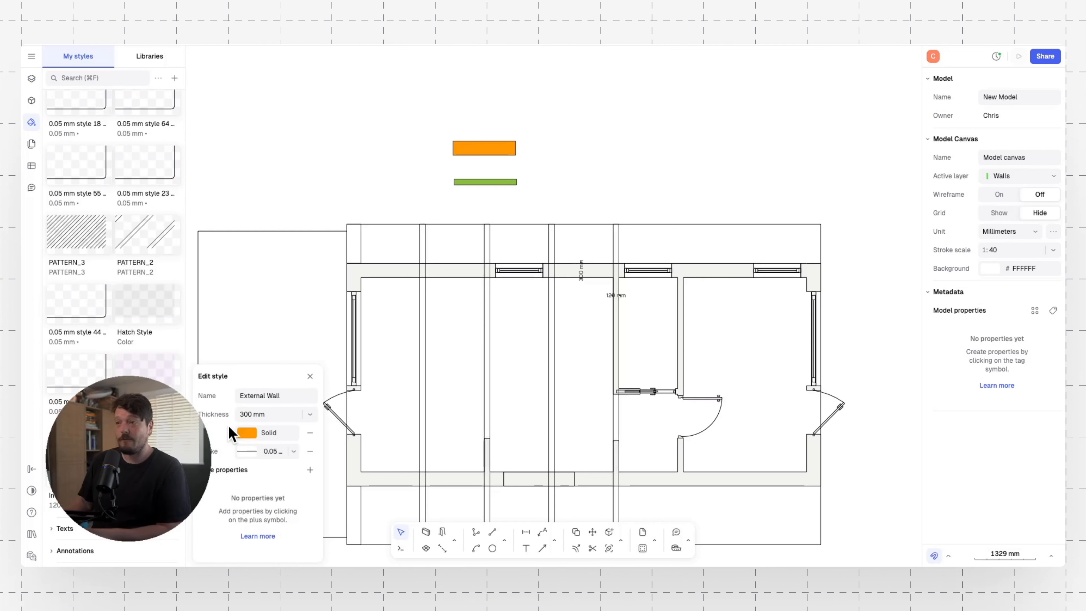
pyautogui.click(246, 433)
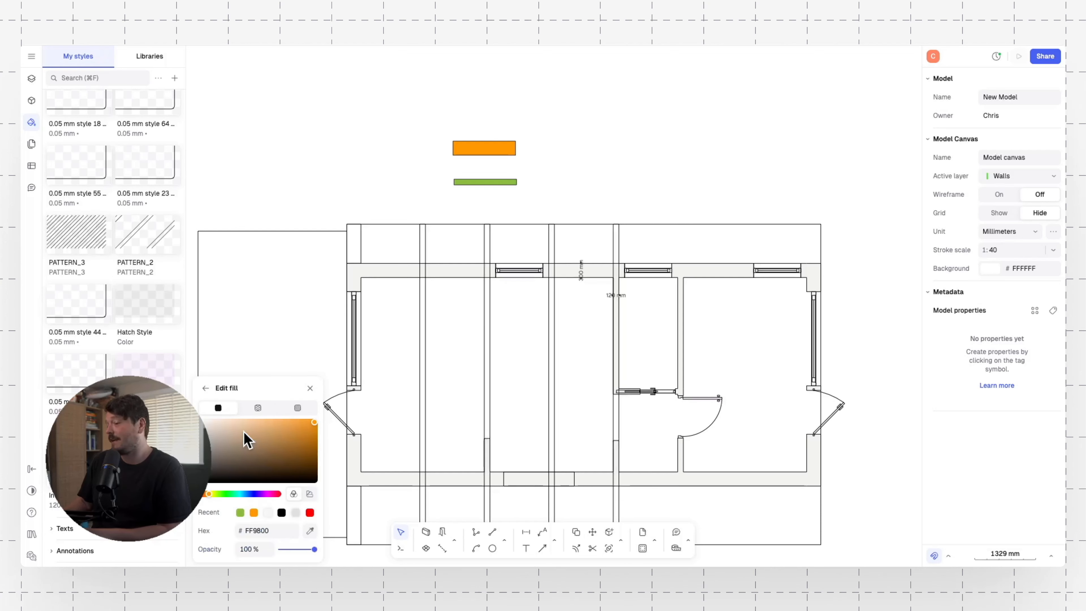
pyautogui.click(253, 494)
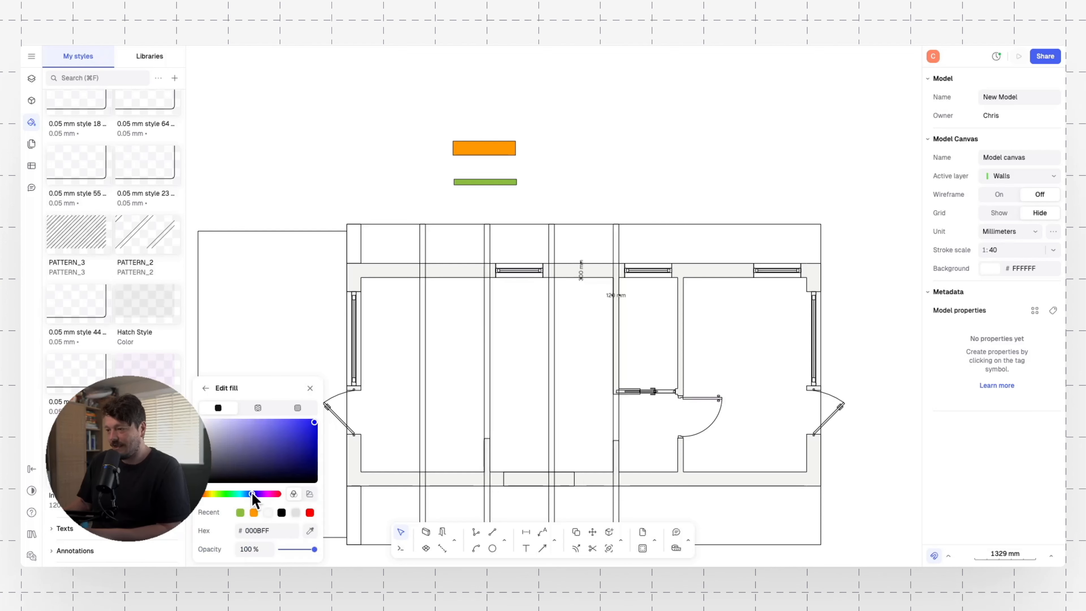
pyautogui.click(281, 512)
pyautogui.click(278, 198)
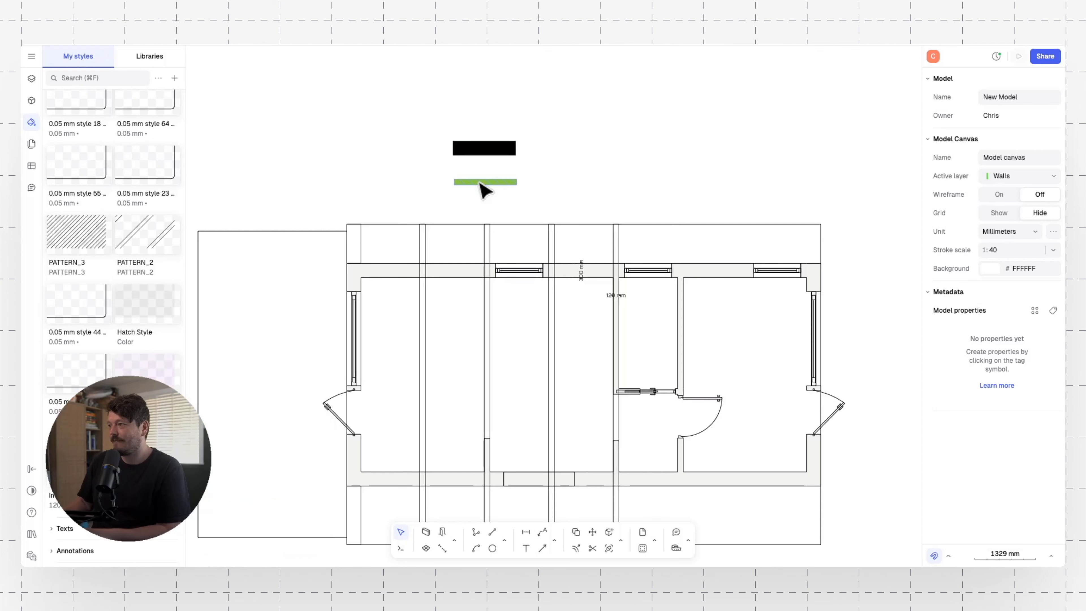
# - Change the fill of the saved Internal Wall style to solid light grey
pyautogui.click(78, 468)
pyautogui.click(243, 436)
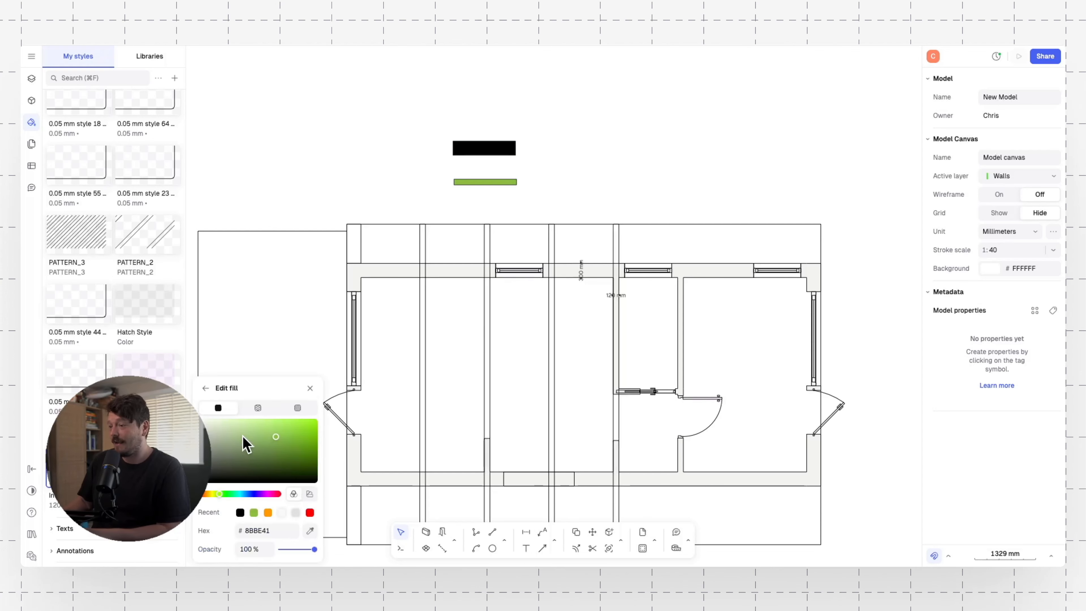
pyautogui.click(295, 512)
pyautogui.click(291, 158)
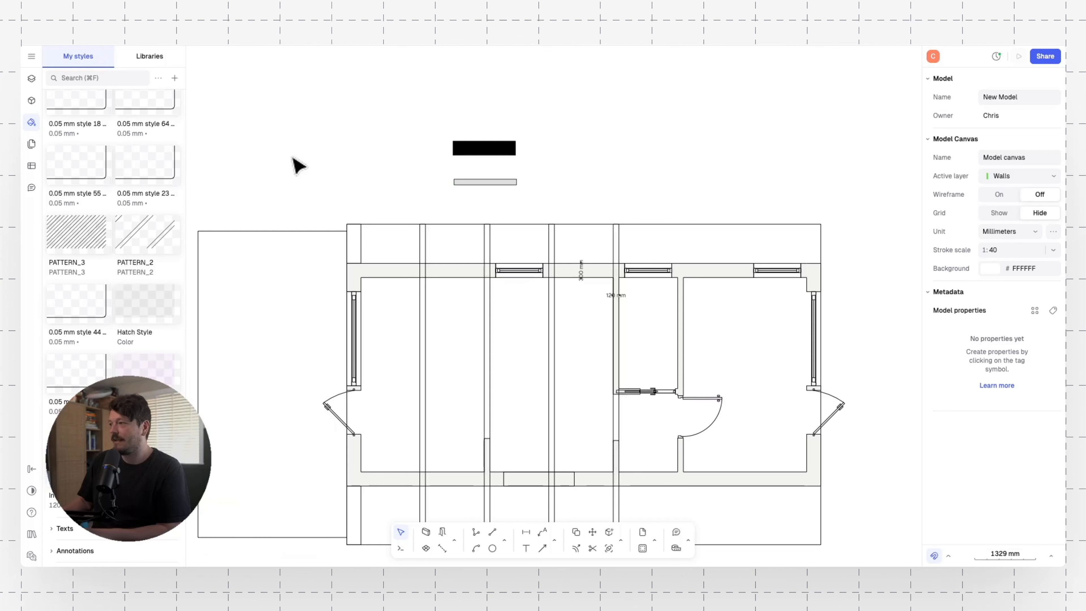
# - Draw a closed rectangle of walls along the imported plan's outer perimeter, using the External Wall style matched from the black sample
pyautogui.hscroll(2, 619, 170)
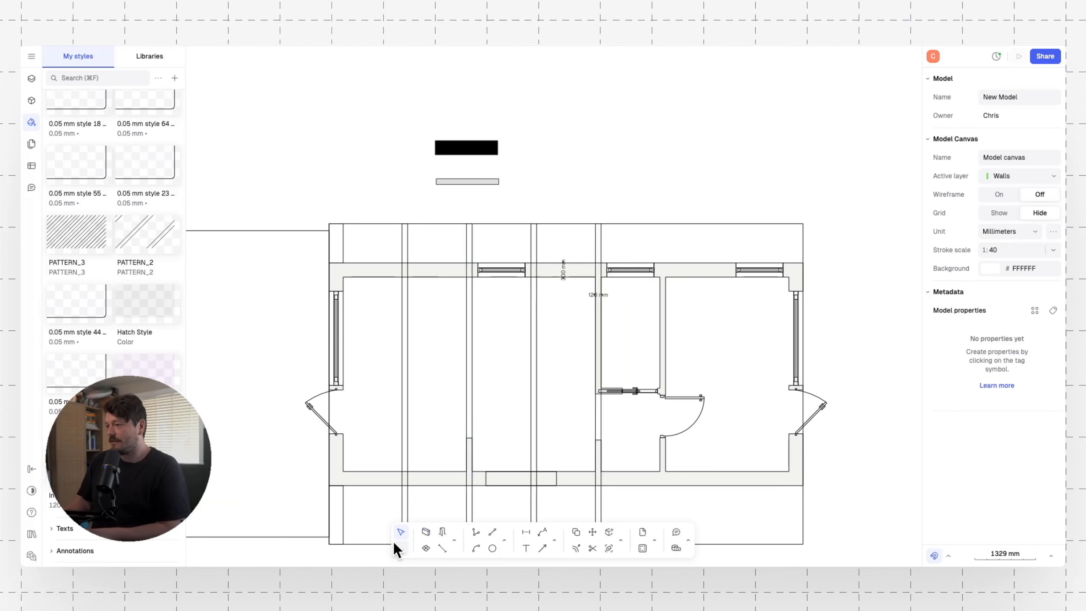
pyautogui.click(425, 532)
pyautogui.hscroll(3, 516, 308)
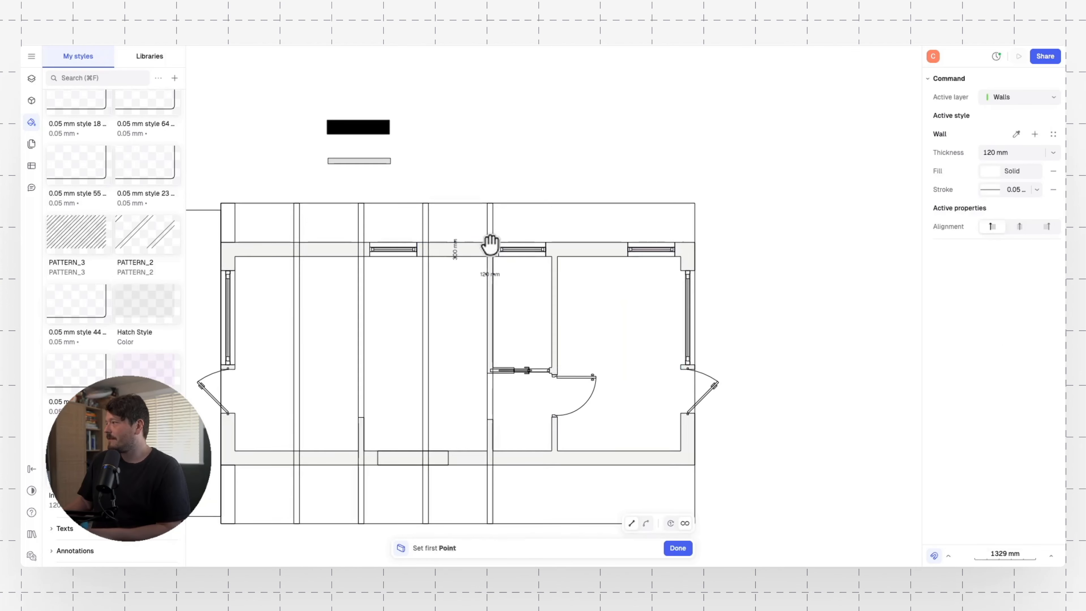
pyautogui.click(1019, 135)
pyautogui.click(428, 145)
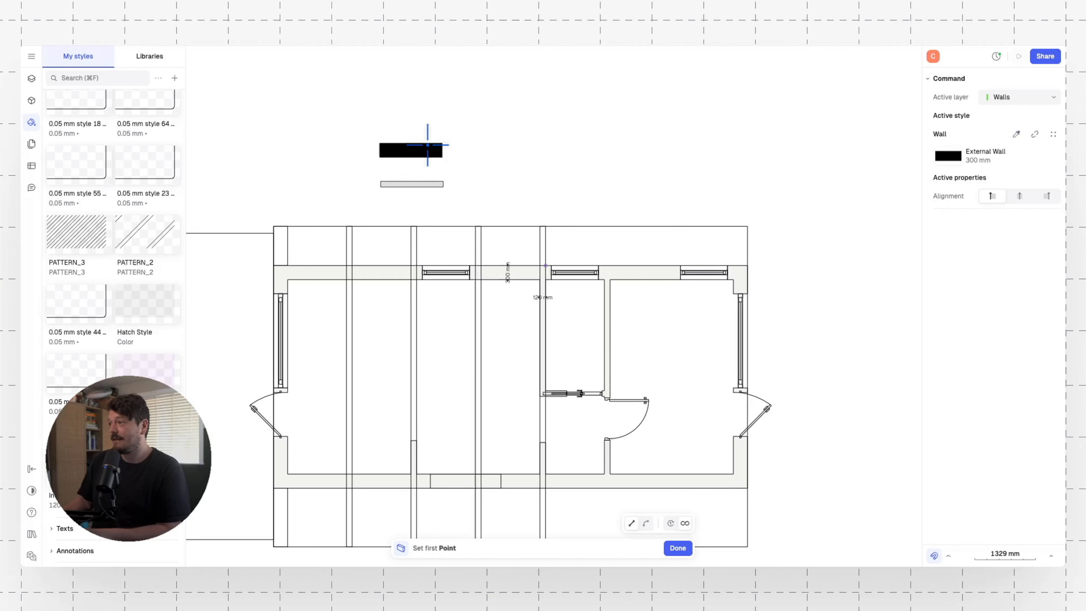
pyautogui.click(274, 266)
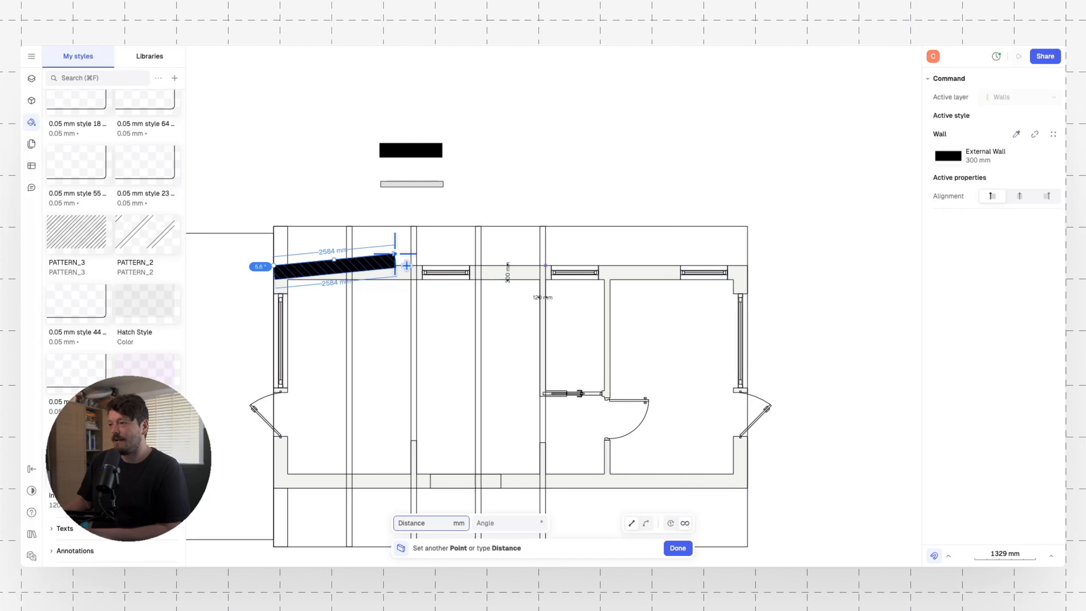
pyautogui.click(760, 279)
pyautogui.click(759, 498)
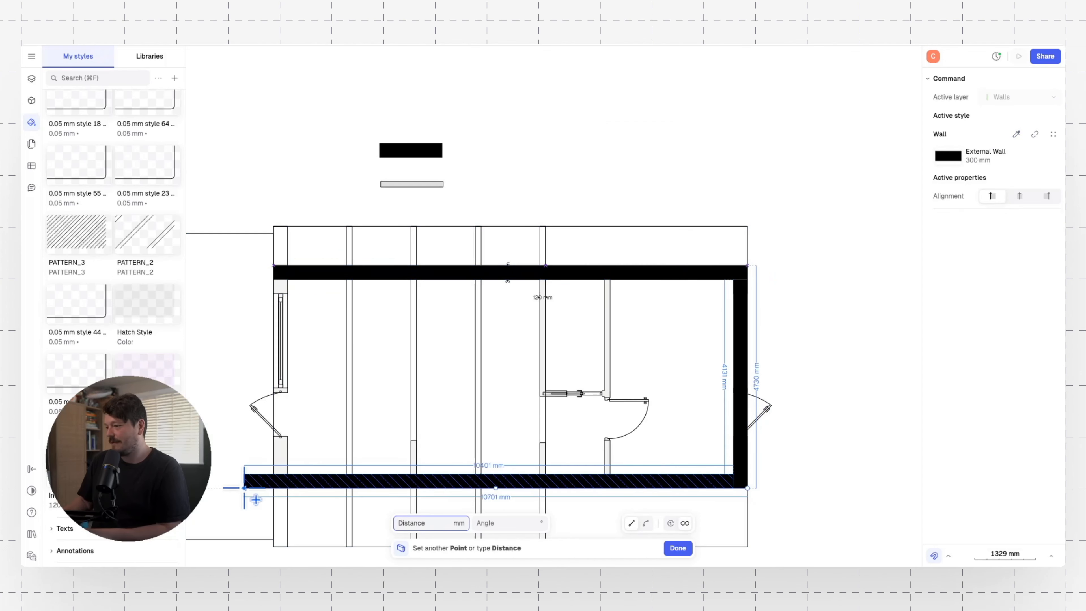
pyautogui.click(274, 496)
pyautogui.click(275, 266)
pyautogui.press('Escape')
pyautogui.moveTo(521, 419); pyautogui.dragTo(478, 358, button='middle')
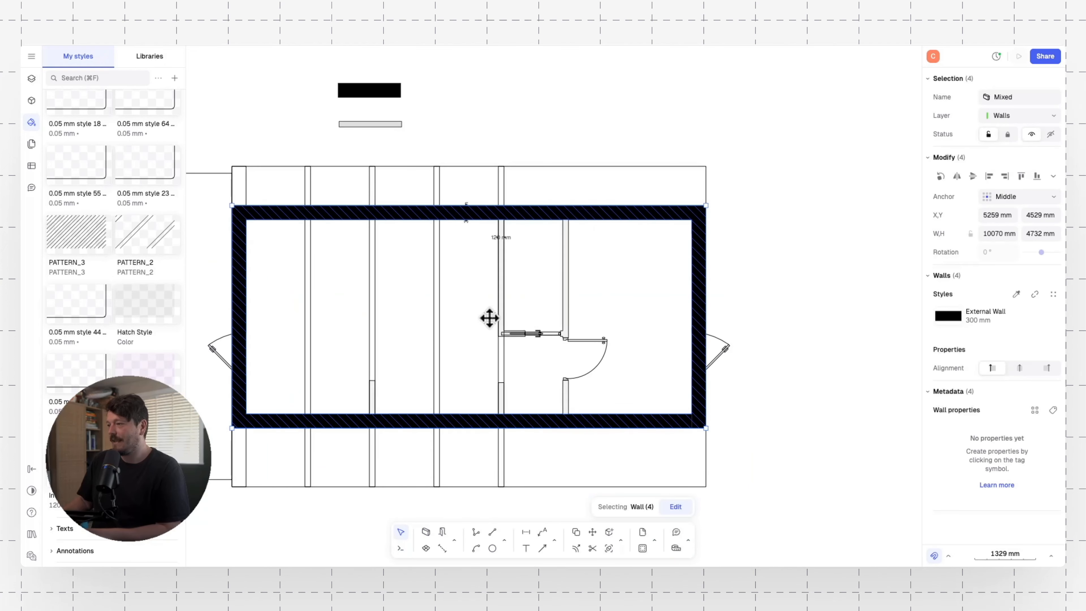
# - Match the Wall tool's active style to Internal Wall by sampling the thin grey sample wall
pyautogui.moveTo(438, 248); pyautogui.dragTo(502, 282, button='middle')
pyautogui.press('w')
pyautogui.click(440, 298)
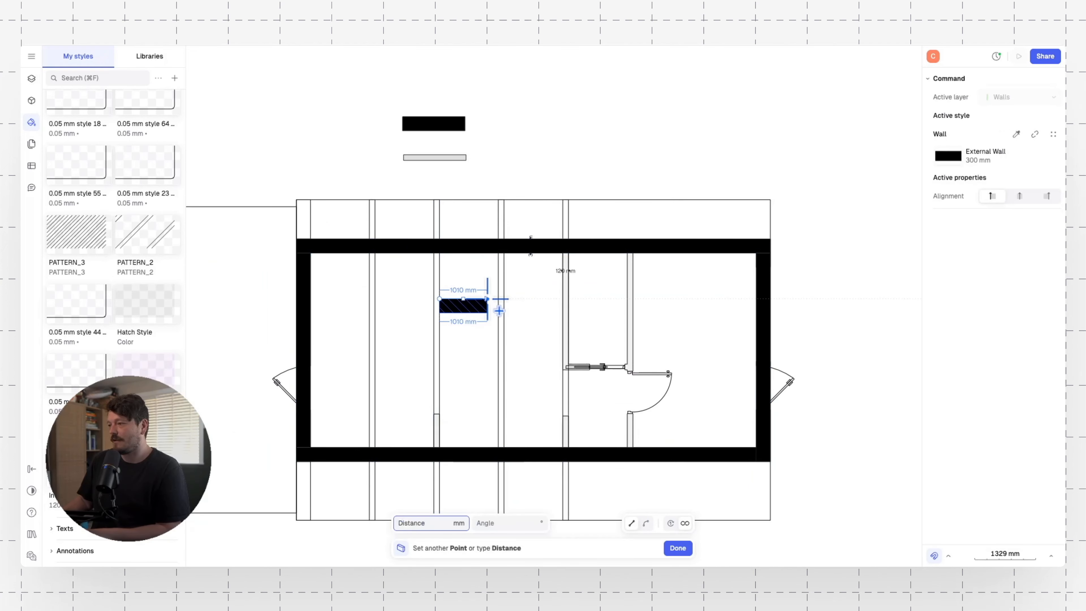
pyautogui.click(1016, 133)
pyautogui.click(446, 157)
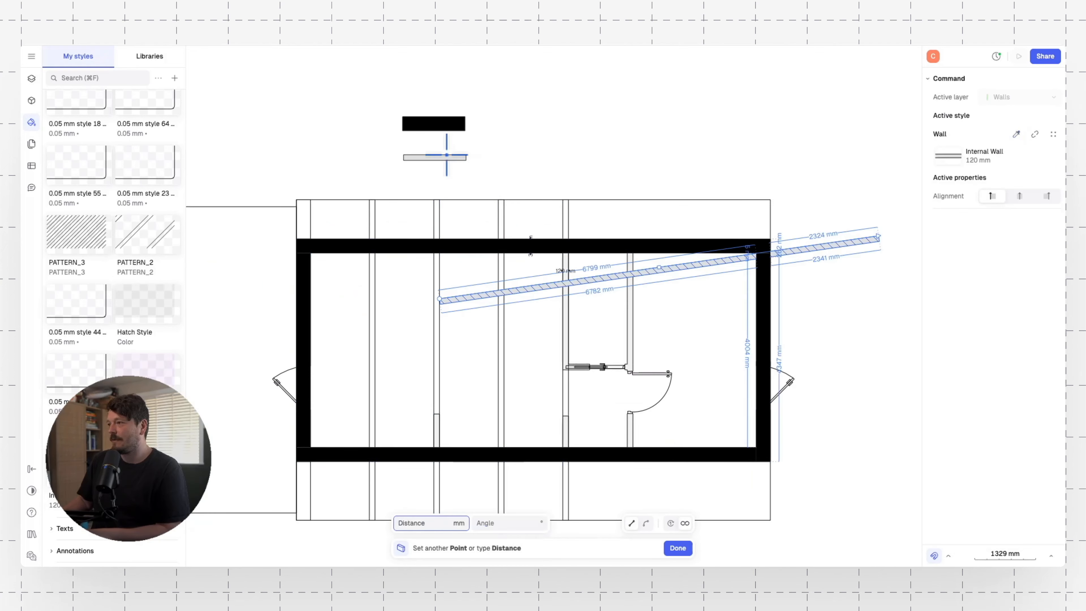
pyautogui.press('Escape')
# - Delete the stray diagonal internal wall crossing the floor plan
pyautogui.scroll(5, 435, 420)
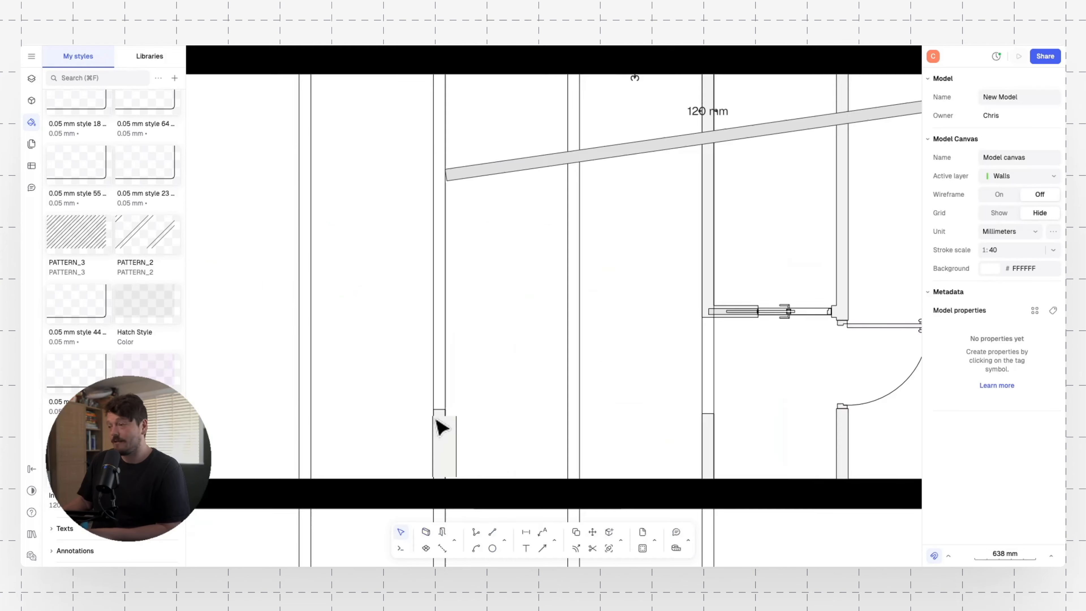
pyautogui.scroll(3, 441, 427)
pyautogui.scroll(-4, 417, 376)
pyautogui.click(446, 199)
pyautogui.press('Delete')
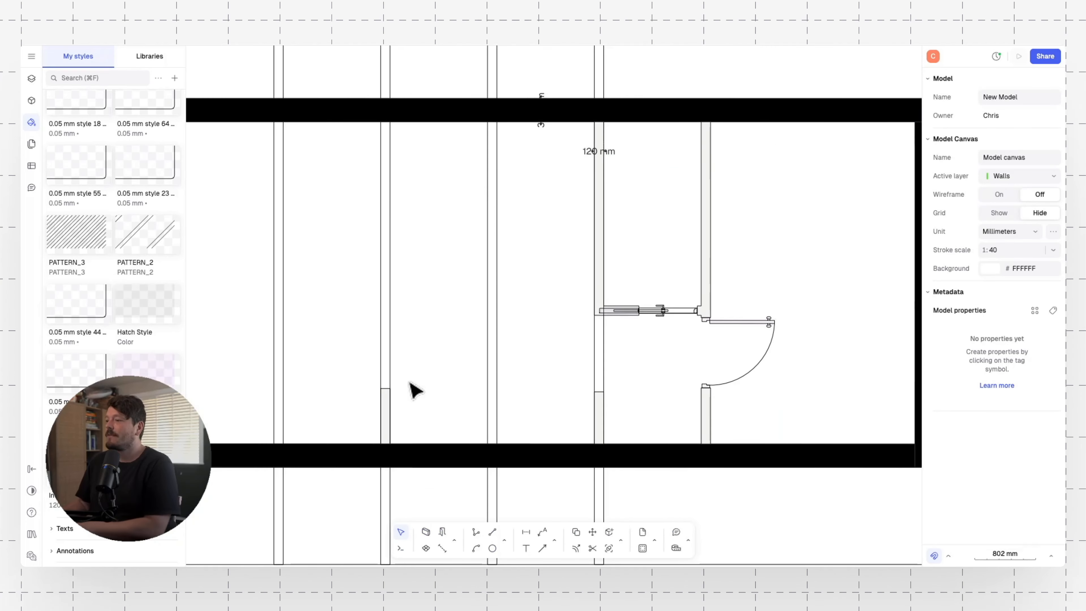
# - Draw two short vertical Internal Wall segments over the partition stubs that meet the lower external wall
pyautogui.press('w')
pyautogui.click(390, 388)
pyautogui.click(391, 444)
pyautogui.press('Escape')
pyautogui.press('w')
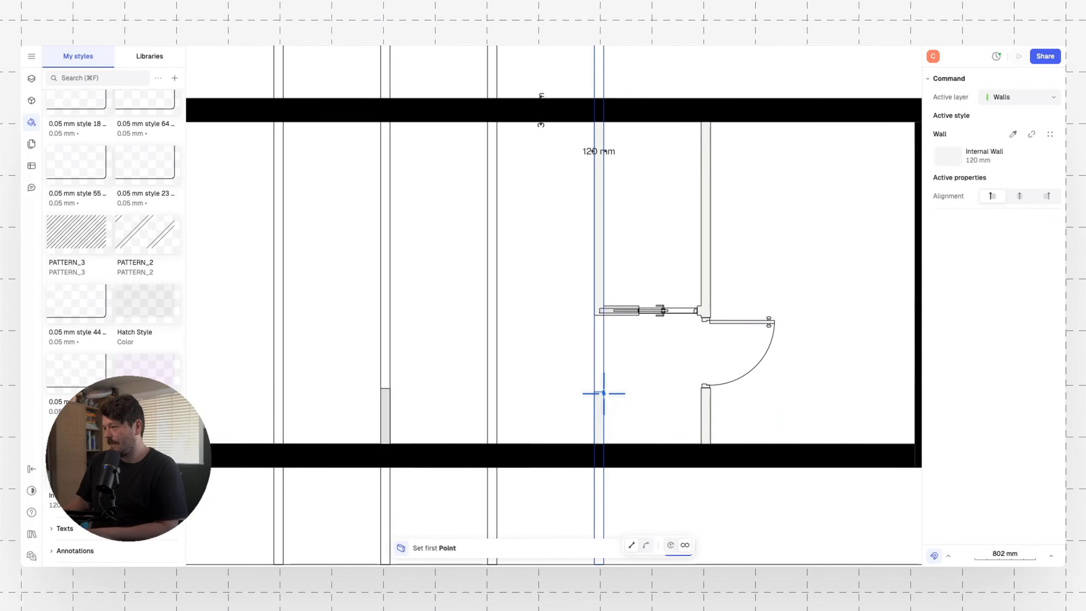
pyautogui.click(604, 393)
pyautogui.click(604, 444)
pyautogui.press('Escape')
# - Draw an L-shaped internal wall down from the upper external wall and across the small room's sliding-door line to the next partition
pyautogui.hscroll(3, 556, 342)
pyautogui.press('w')
pyautogui.click(483, 174)
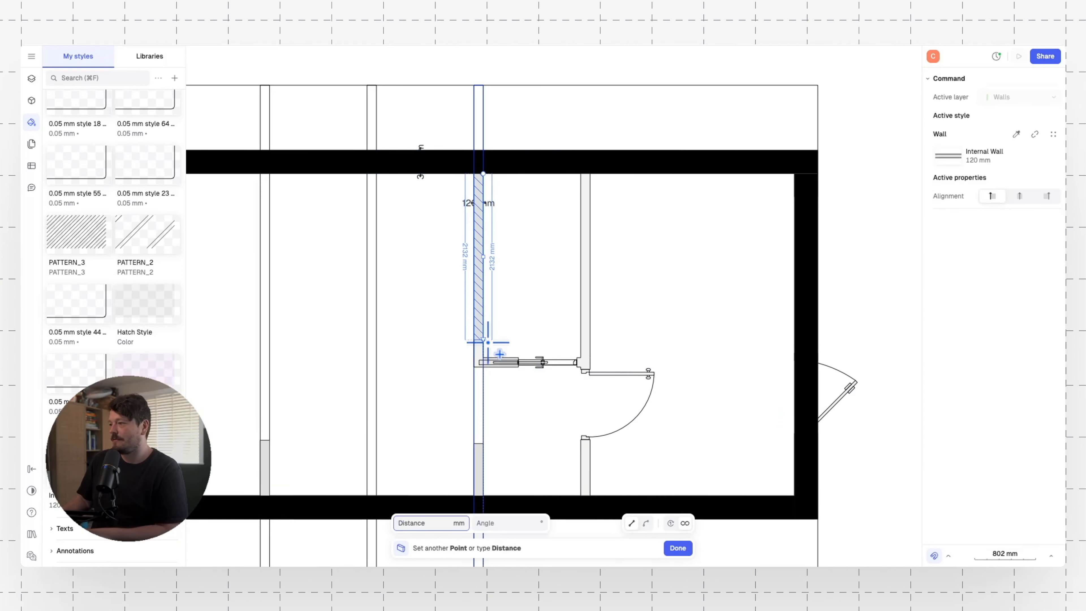
pyautogui.click(483, 358)
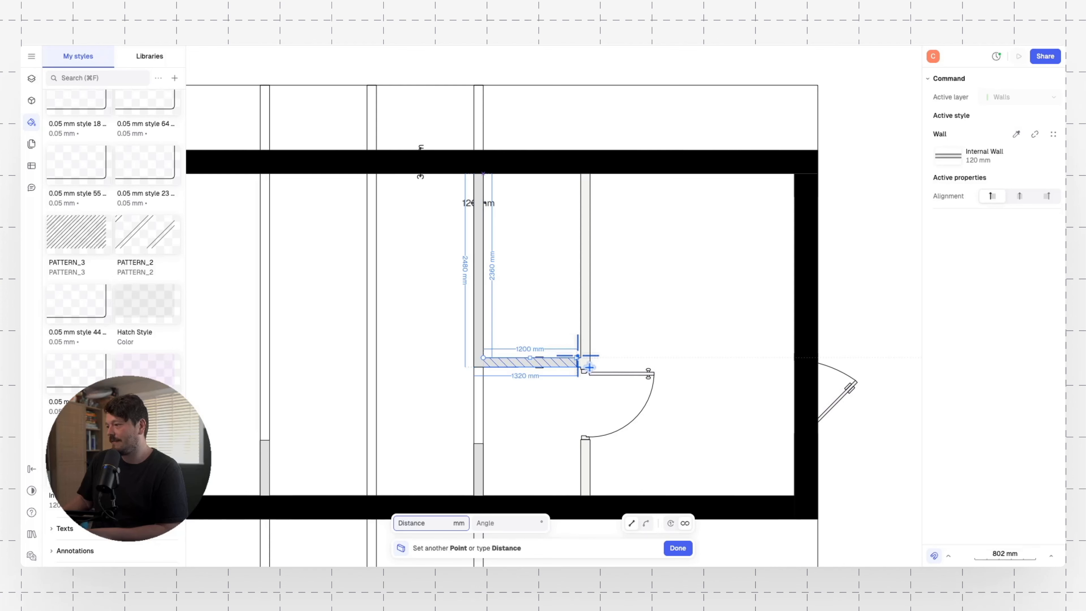
pyautogui.click(581, 357)
pyautogui.press('Escape')
# - Draw a vertical internal wall along the small room's other partition, from the upper external wall to the lower one
pyautogui.press('w')
pyautogui.click(590, 173)
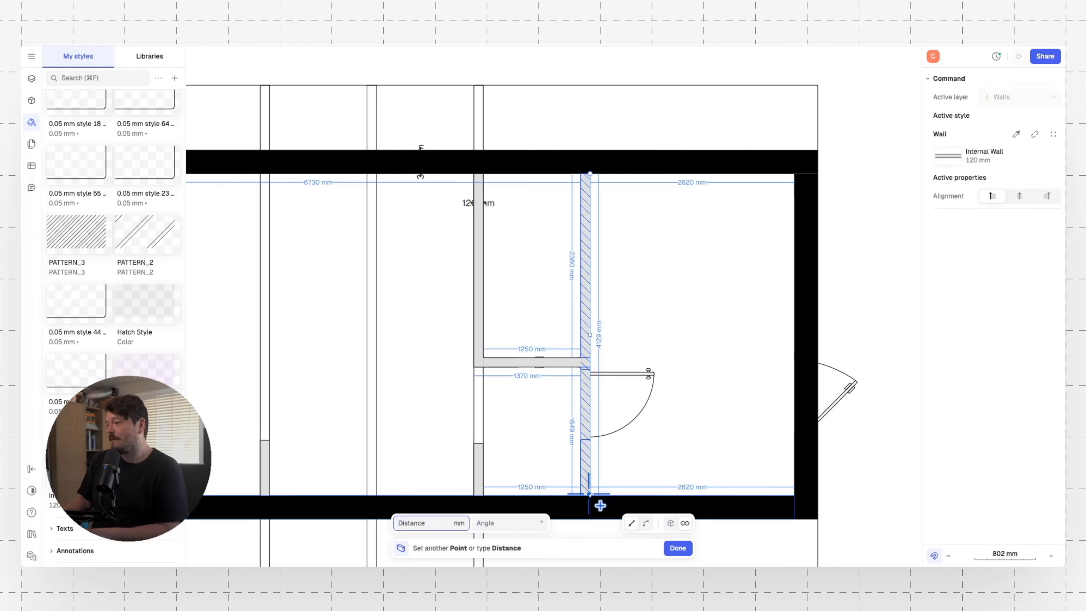
pyautogui.click(601, 506)
pyautogui.press('Escape')
pyautogui.scroll(-5, 666, 328)
pyautogui.moveTo(535, 306); pyautogui.dragTo(495, 301, button='middle')
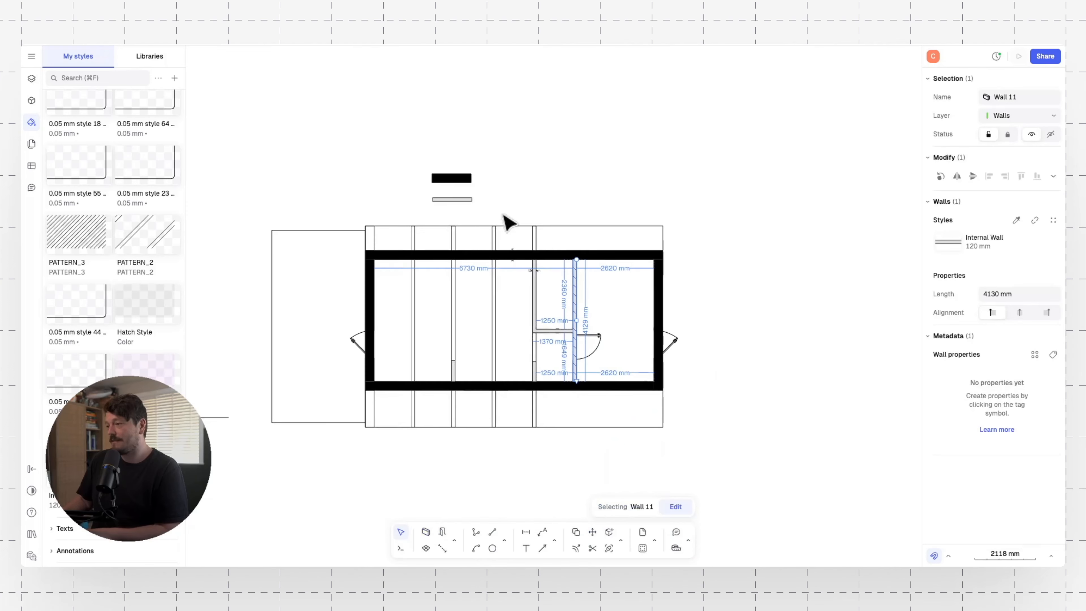
pyautogui.scroll(4, 593, 211)
pyautogui.scroll(-1, 593, 211)
pyautogui.moveTo(558, 216); pyautogui.dragTo(580, 194, button='middle')
pyautogui.click(604, 127)
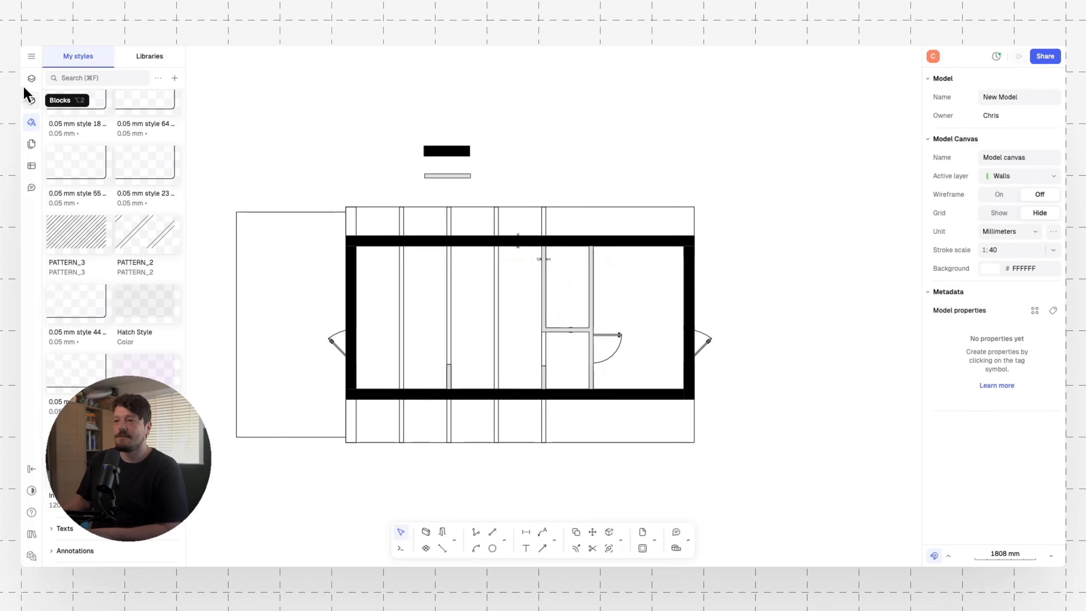
# - Hide and show the Import layer to compare the traced walls with the imported cabin plan
pyautogui.click(31, 79)
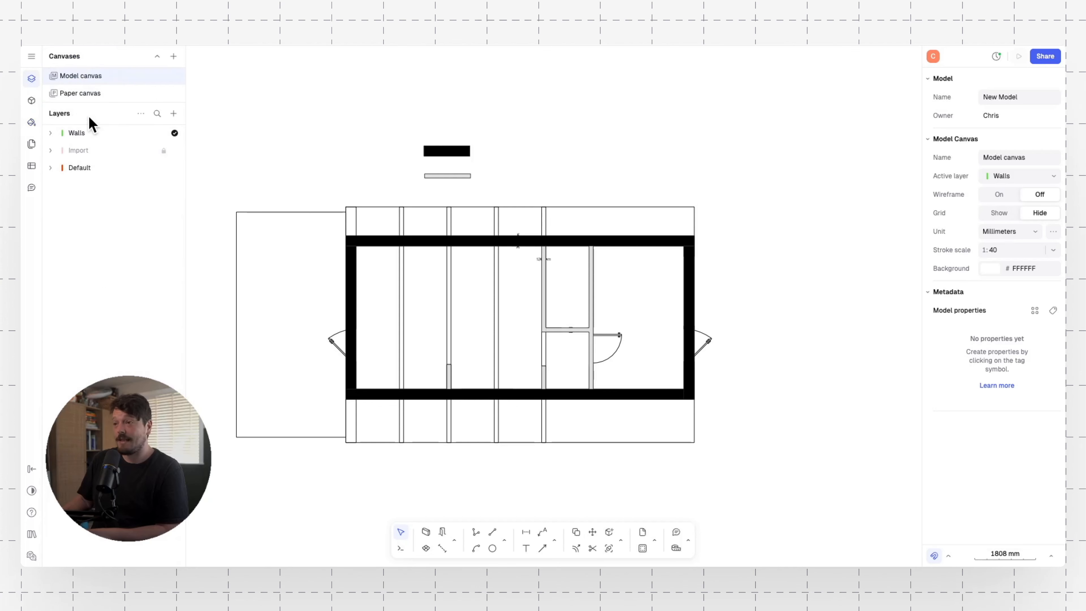
pyautogui.click(153, 150)
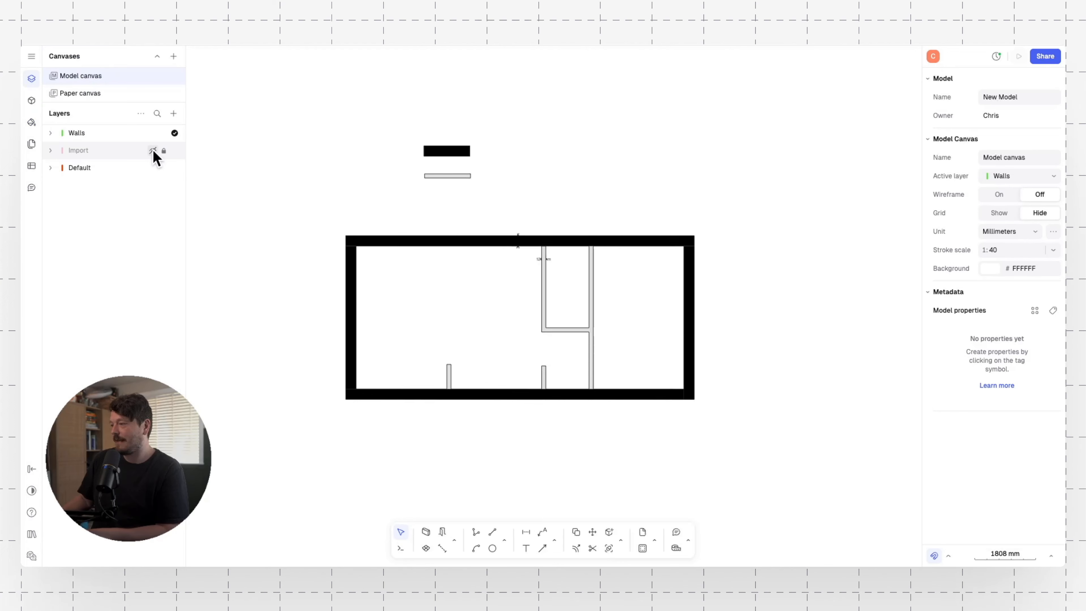
pyautogui.click(153, 151)
pyautogui.click(152, 150)
pyautogui.click(153, 150)
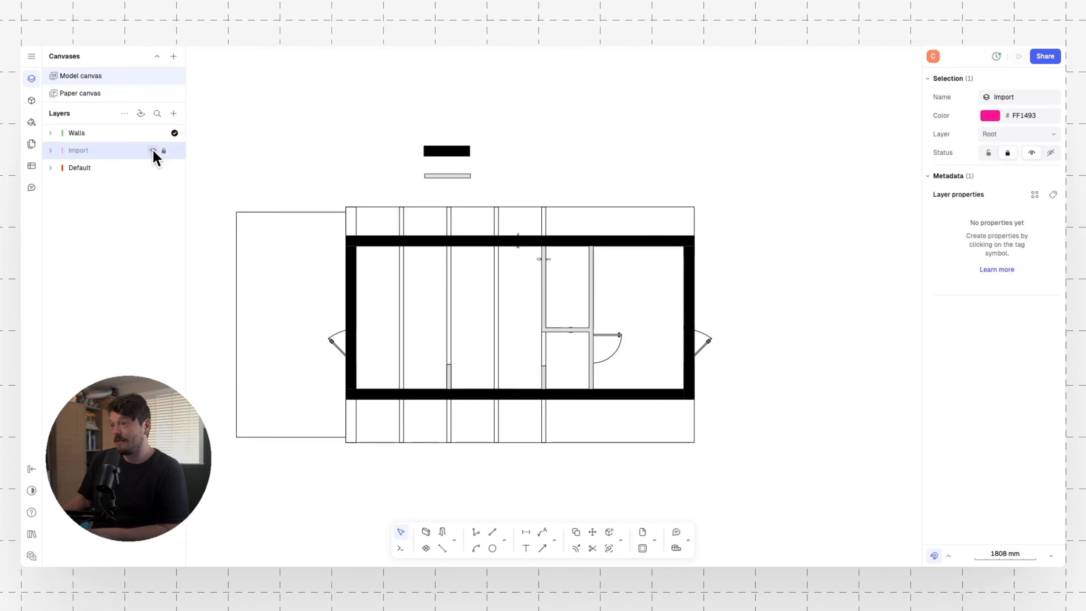
pyautogui.scroll(5, 529, 255)
pyautogui.scroll(-5, 532, 263)
pyautogui.click(535, 268)
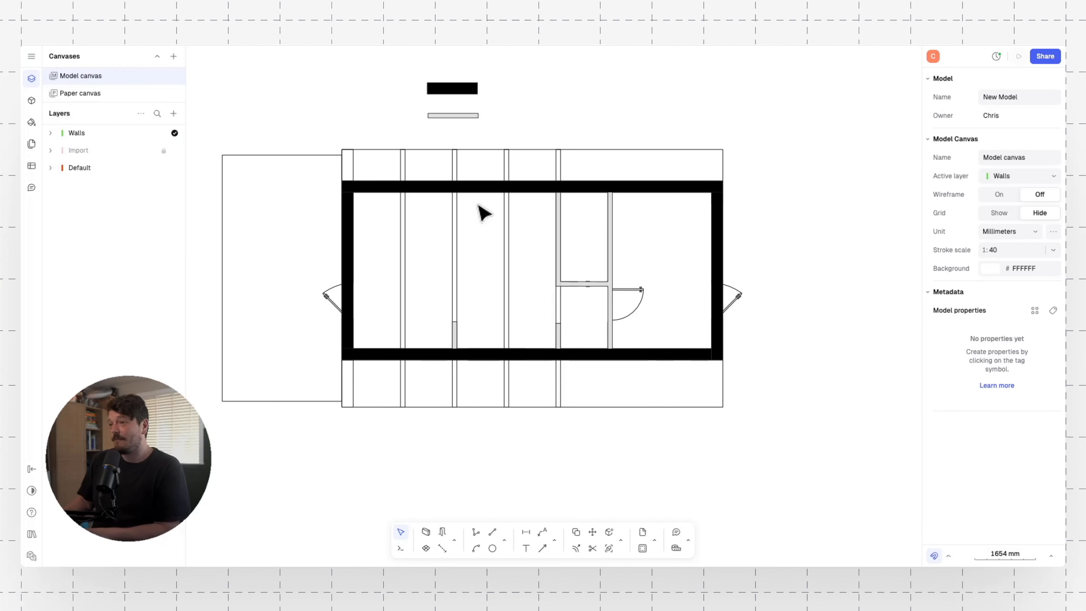
# - Change the External Wall style's solid fill to the near-white recent colour, using the sample wall above the plan
pyautogui.moveTo(643, 228); pyautogui.dragTo(621, 245, button='middle')
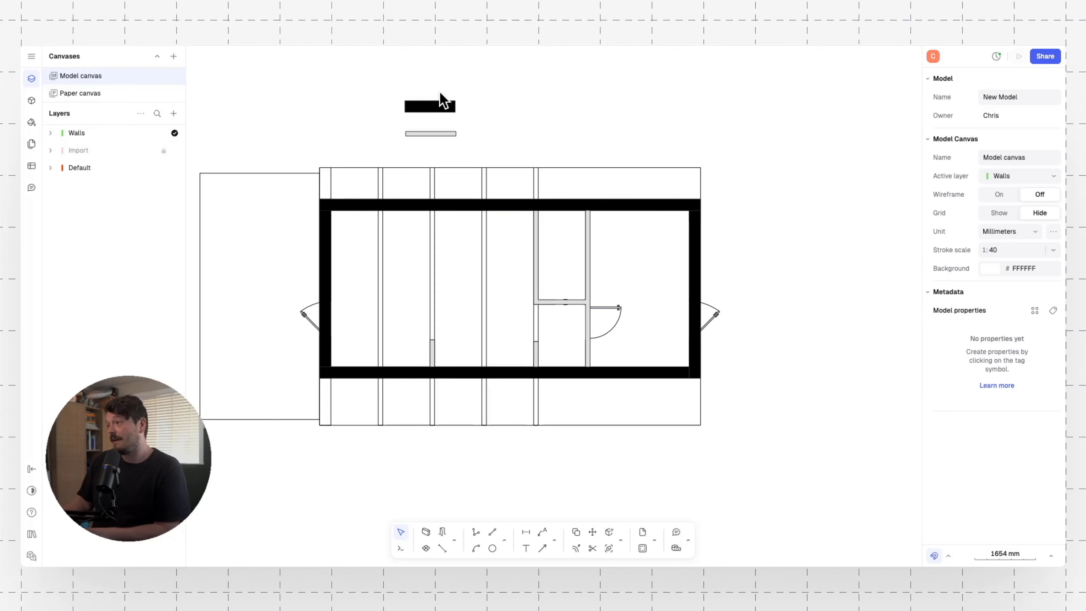
pyautogui.click(428, 106)
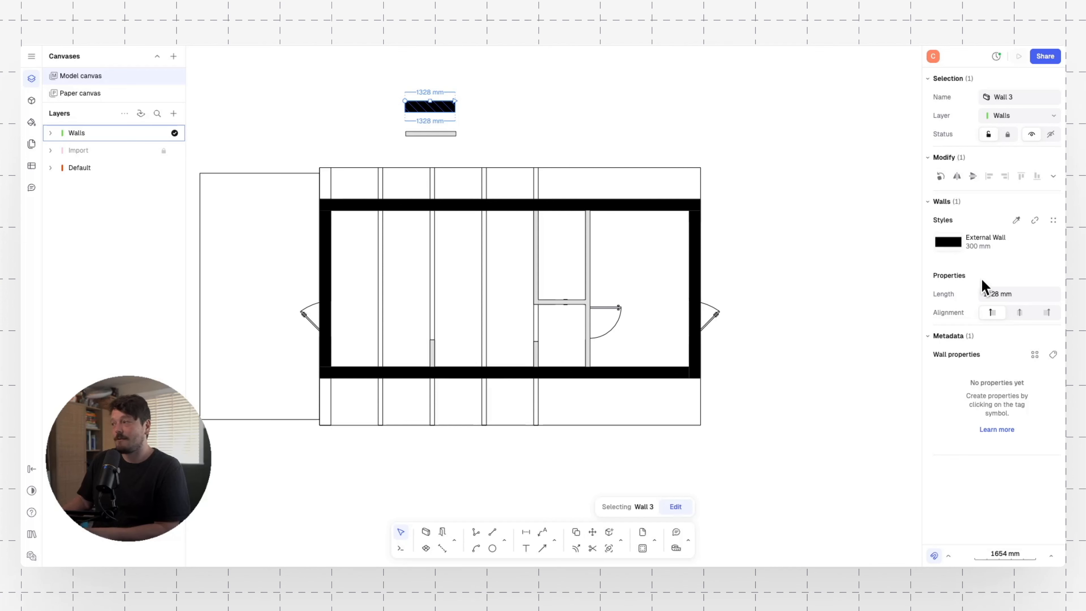
pyautogui.moveTo(963, 245)
pyautogui.click(1054, 242)
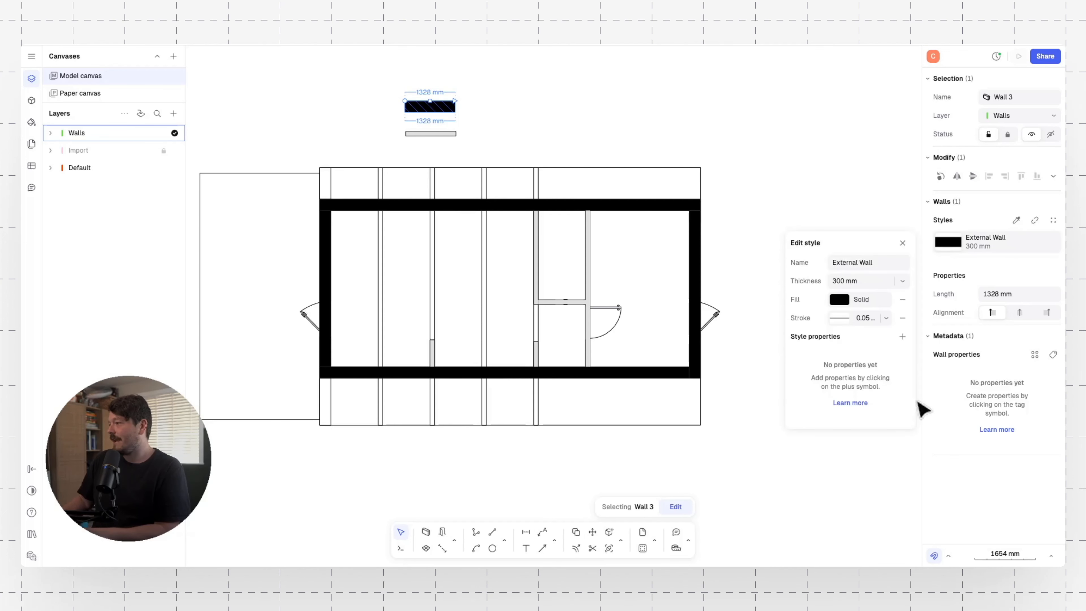
pyautogui.click(836, 301)
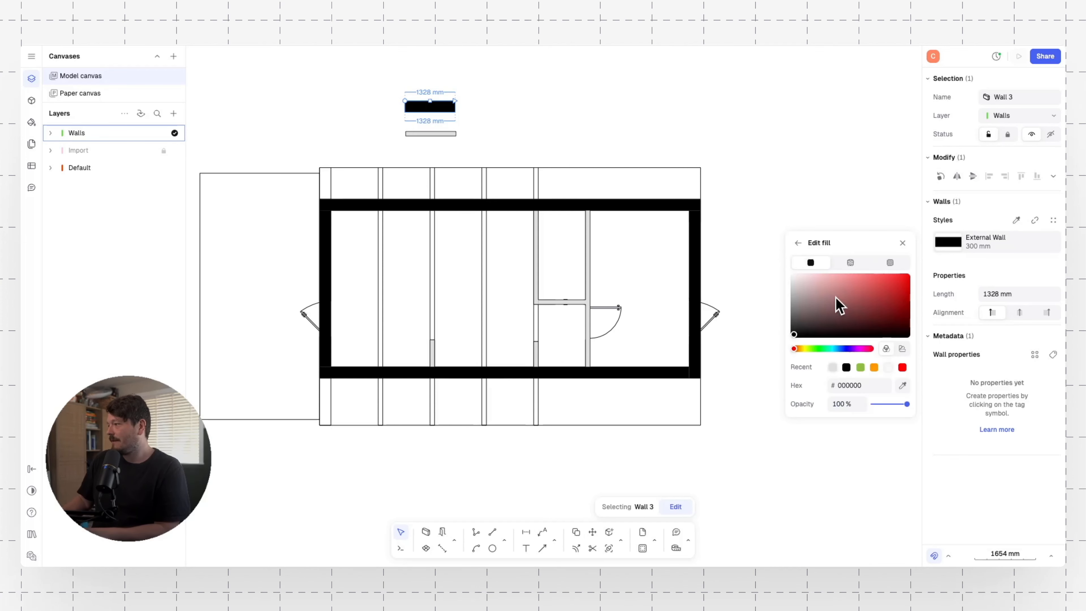
pyautogui.click(889, 368)
pyautogui.click(706, 138)
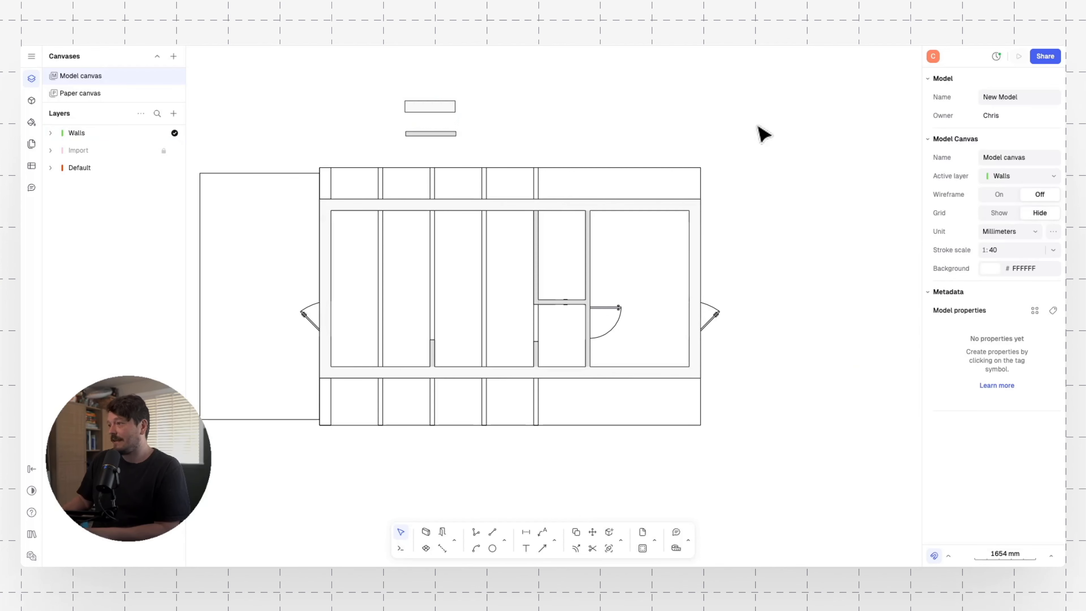
# - Move the Walls layer below the Import layer in the layer order
pyautogui.click(116, 133)
pyautogui.moveTo(120, 163); pyautogui.dragTo(116, 165)
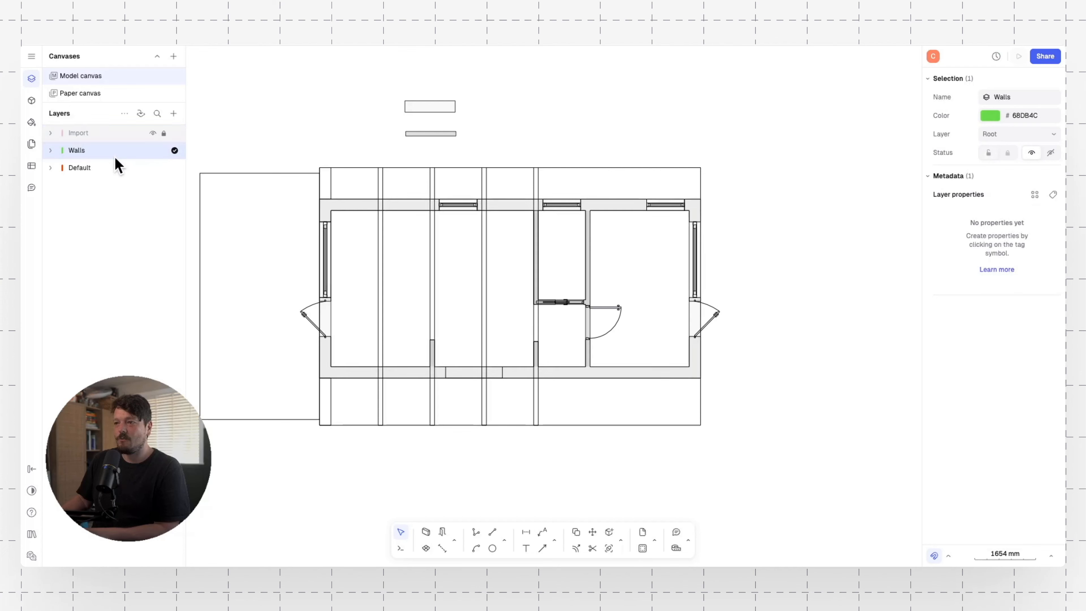
pyautogui.click(283, 107)
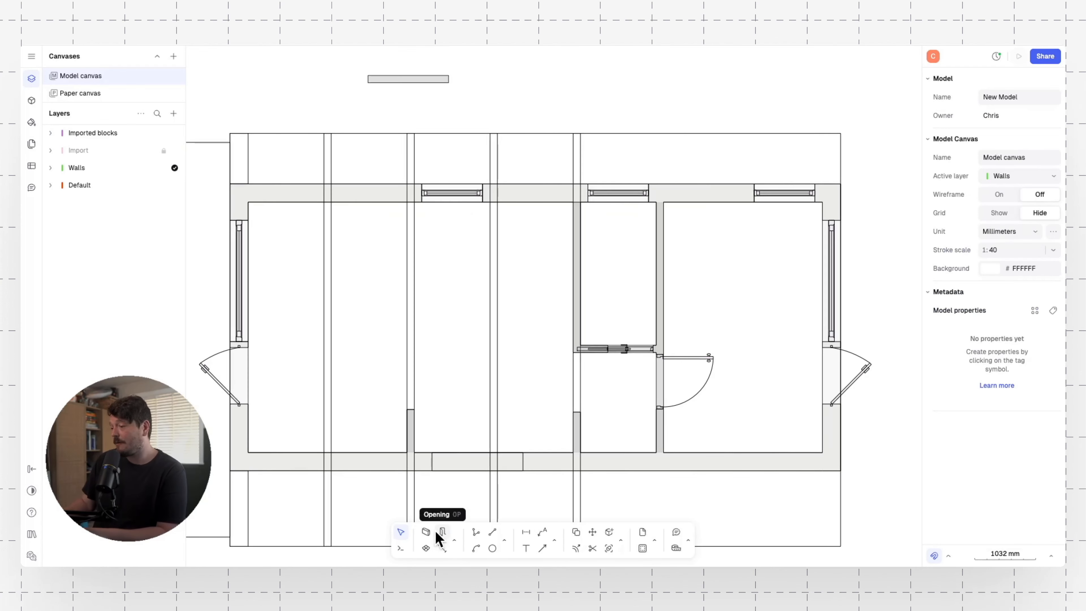
# - Search the opening libraries for "1000 window" and insert the Window 1000 block over the leftmost imported window in the upper external wall
pyautogui.click(437, 532)
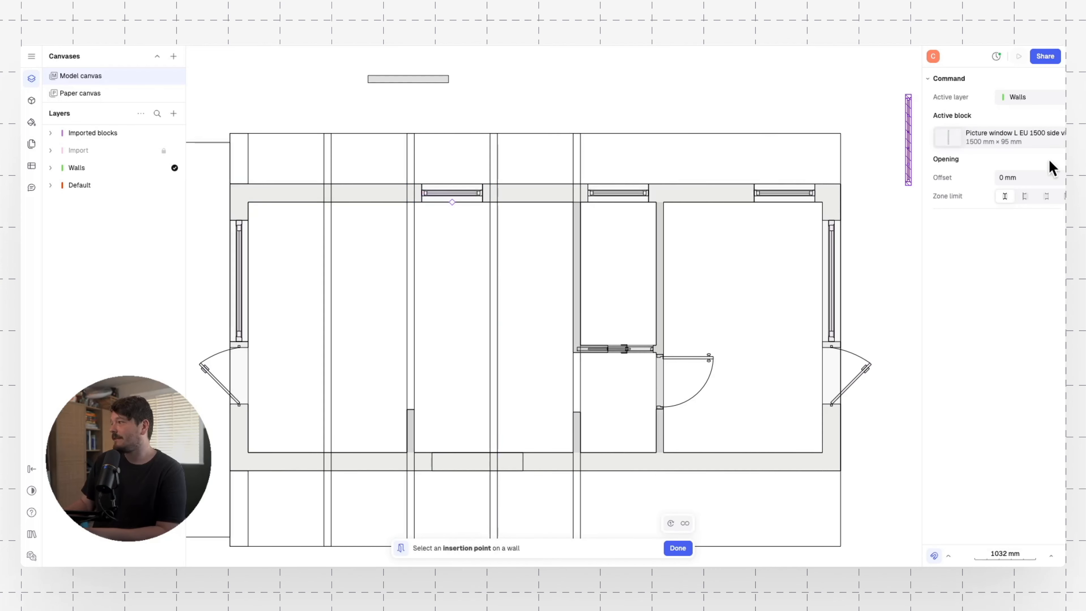
pyautogui.click(1041, 138)
pyautogui.write('1')
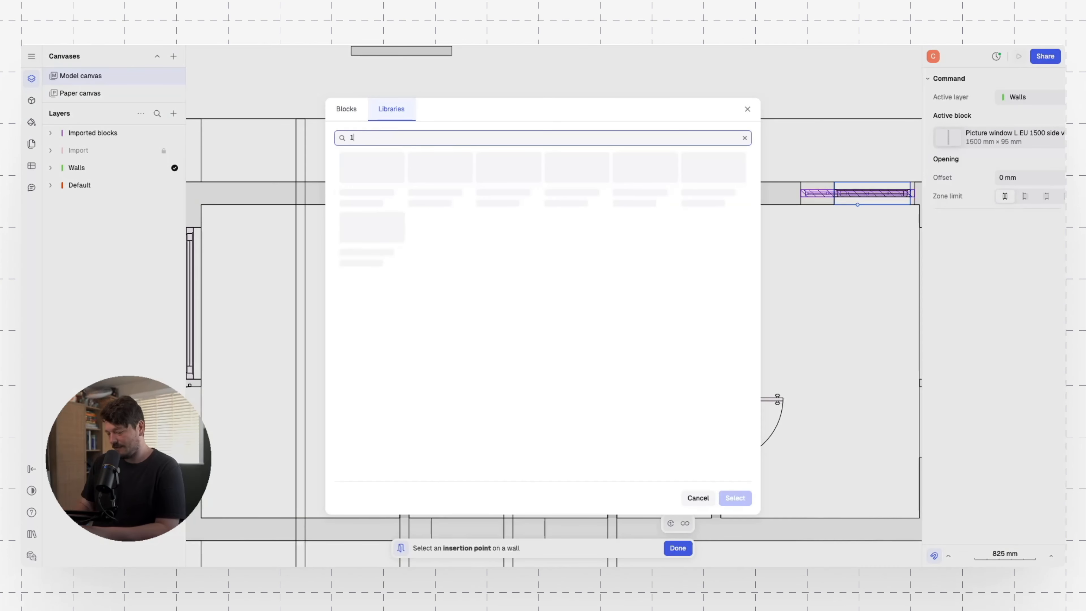
pyautogui.write('000 window')
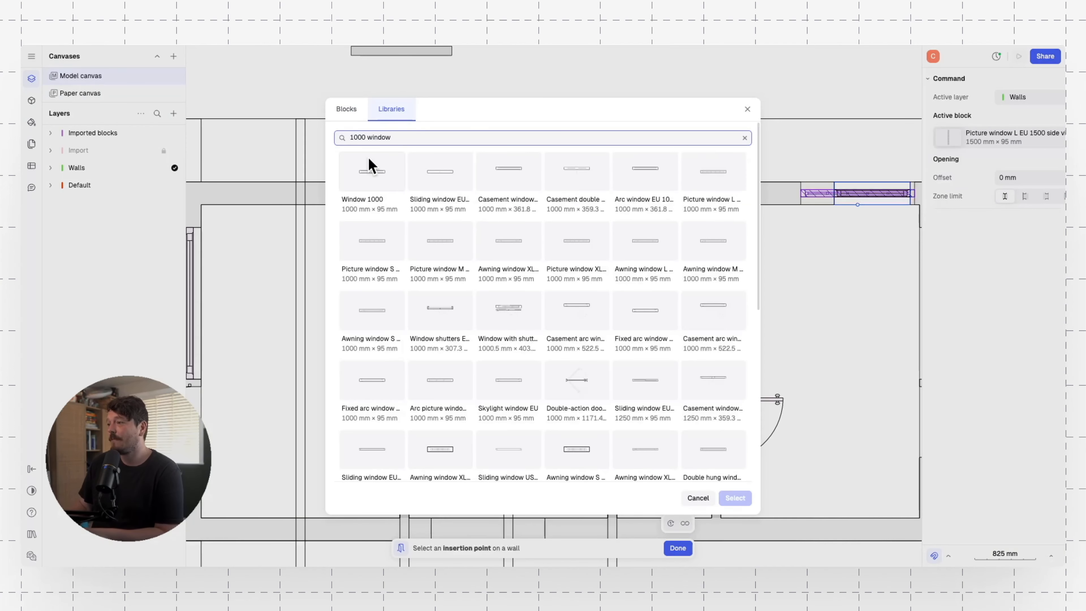
pyautogui.click(369, 173)
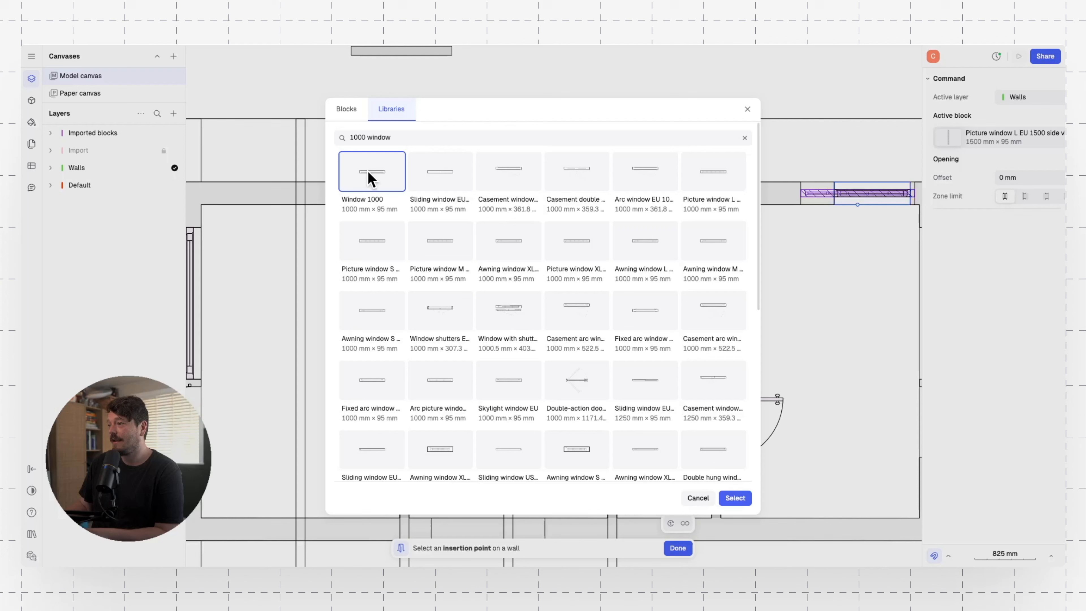
pyautogui.click(735, 498)
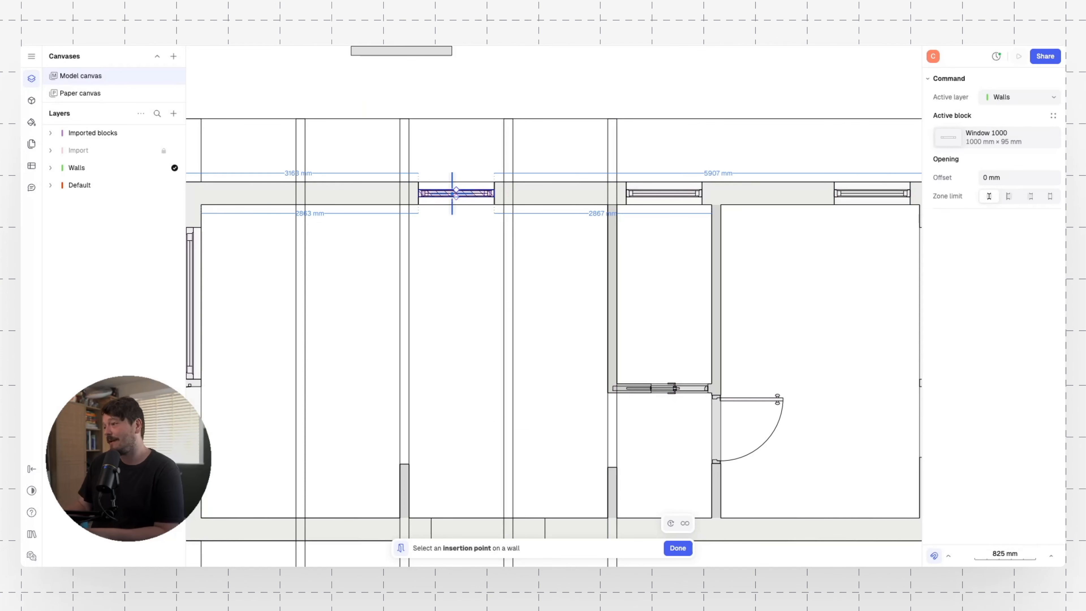
pyautogui.click(453, 195)
pyautogui.click(454, 135)
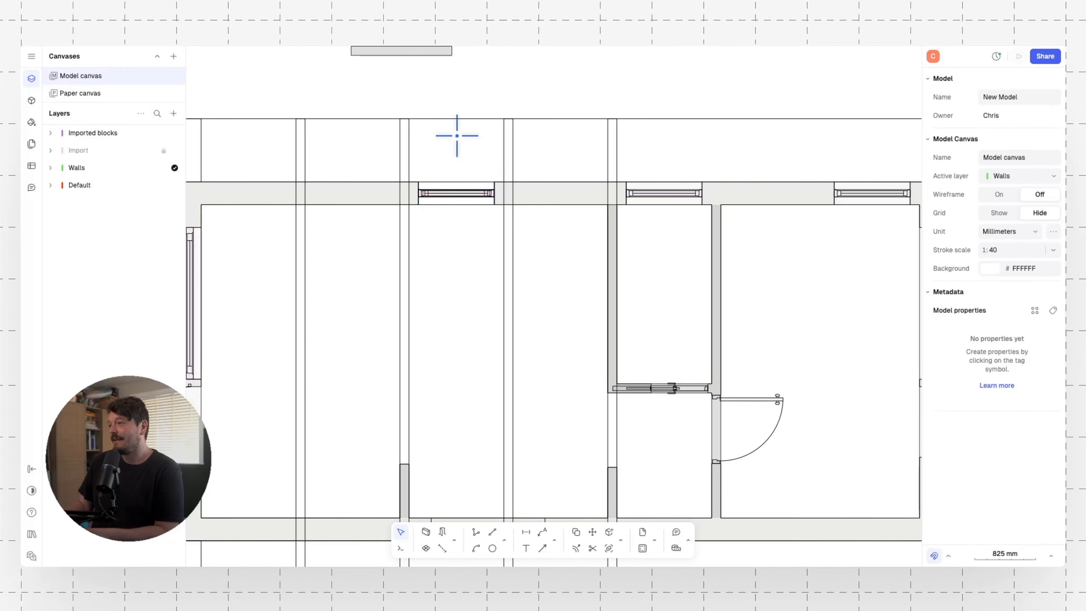
# - Insert two more Window 1000 openings over the small room's and right-hand room's imported windows in the upper external wall
pyautogui.click(443, 531)
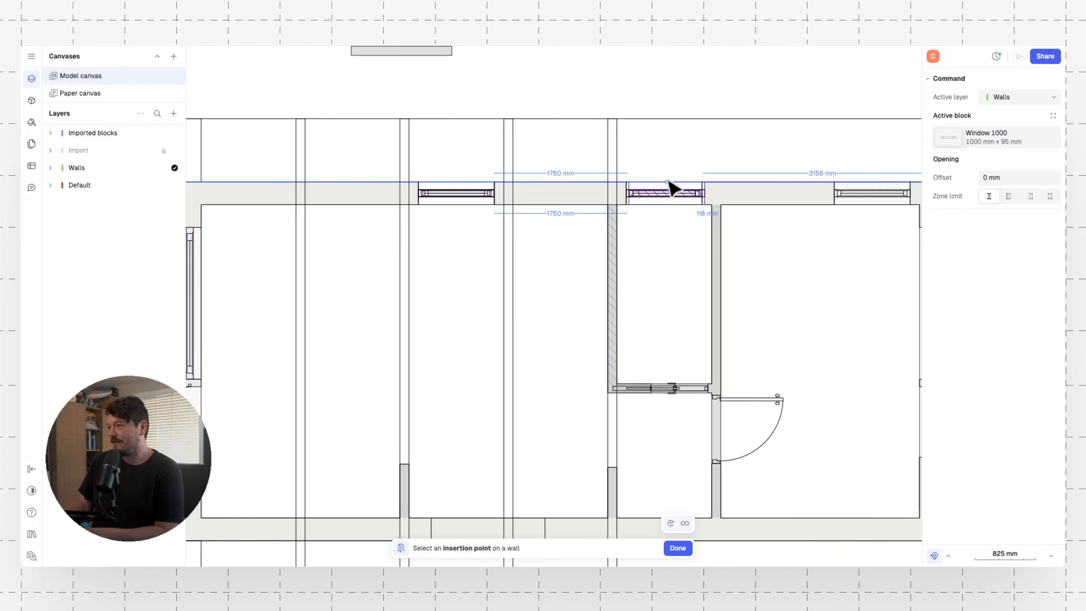
pyautogui.click(669, 195)
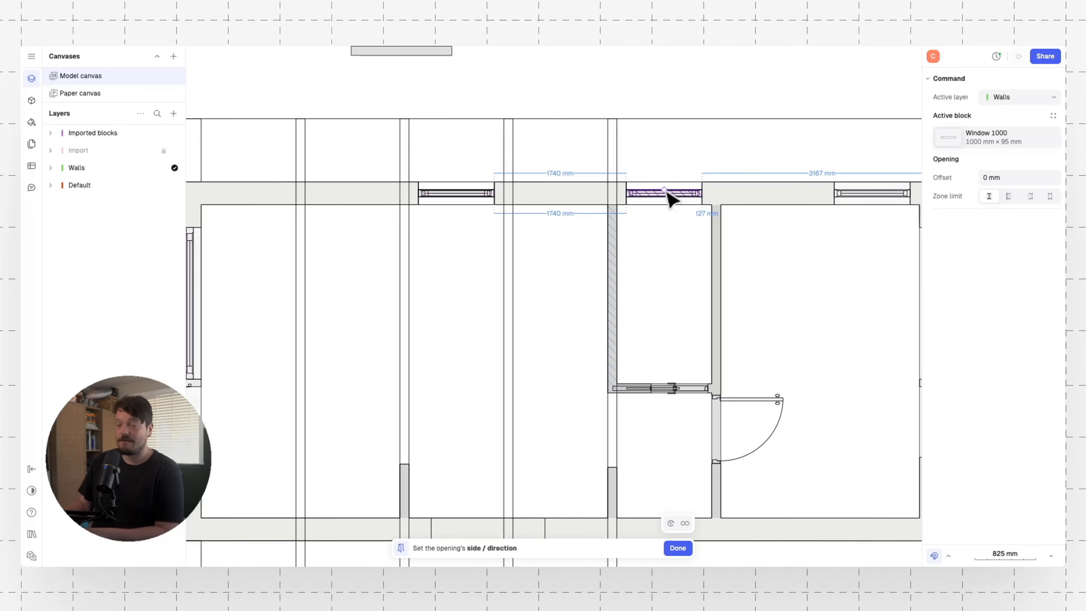
pyautogui.click(427, 221)
pyautogui.press('Return')
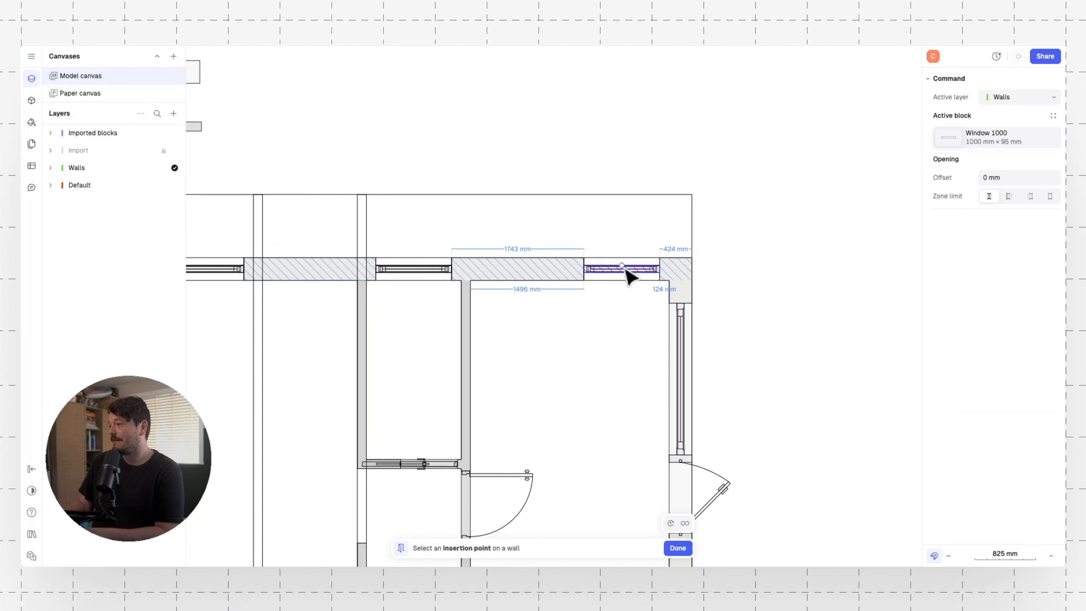
pyautogui.click(624, 268)
pyautogui.click(622, 224)
# - Hide and show the Import layer to check the three inserted windows against the imported plan
pyautogui.scroll(-3, 621, 195)
pyautogui.moveTo(360, 261); pyautogui.dragTo(513, 204, button='middle')
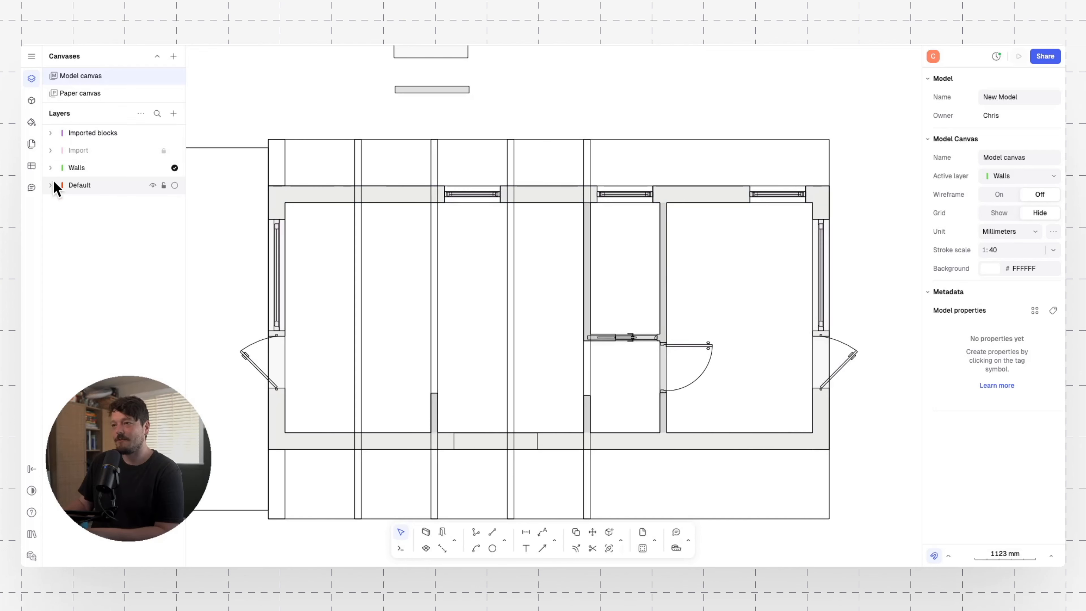
pyautogui.click(153, 151)
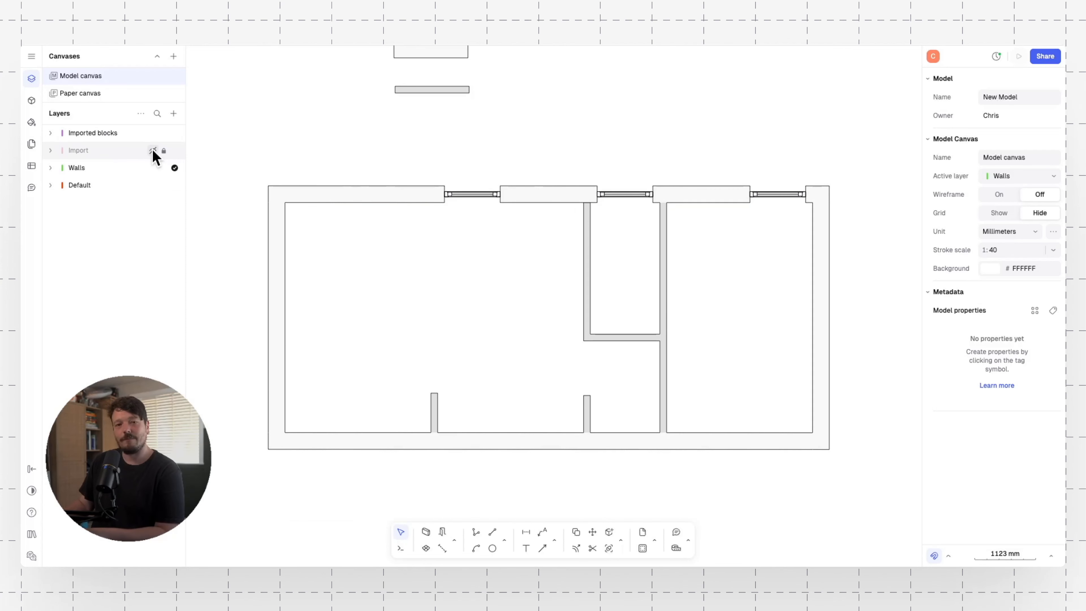
pyautogui.click(153, 151)
# - Insert Door EU 70 from the Openings, doors & arcs - 3 views library over the imported interior door, swinging into the right-hand room
pyautogui.moveTo(558, 319); pyautogui.dragTo(564, 281, button='middle')
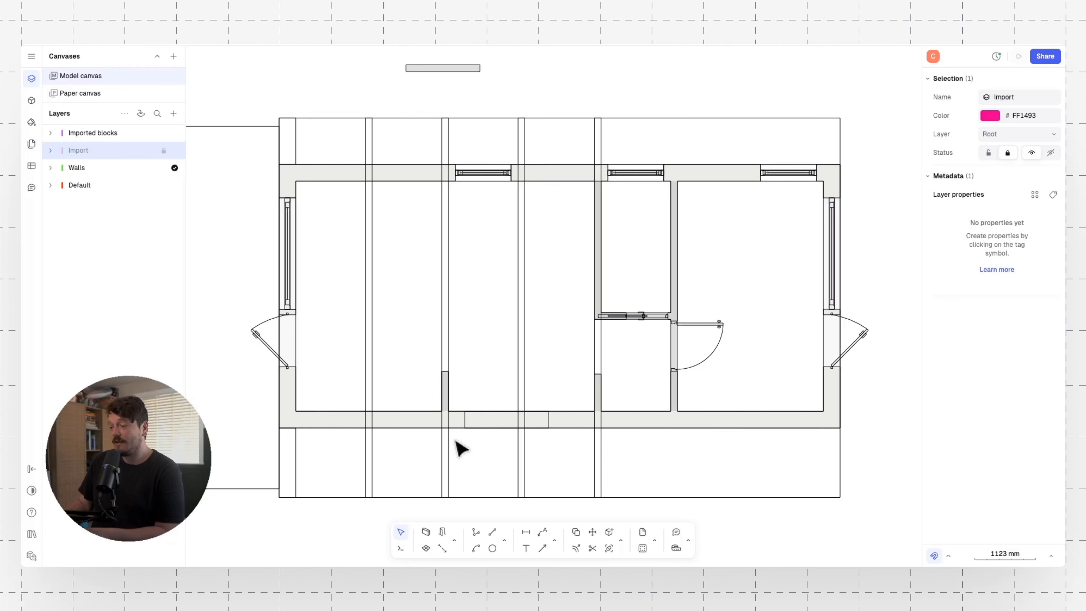
pyautogui.click(442, 532)
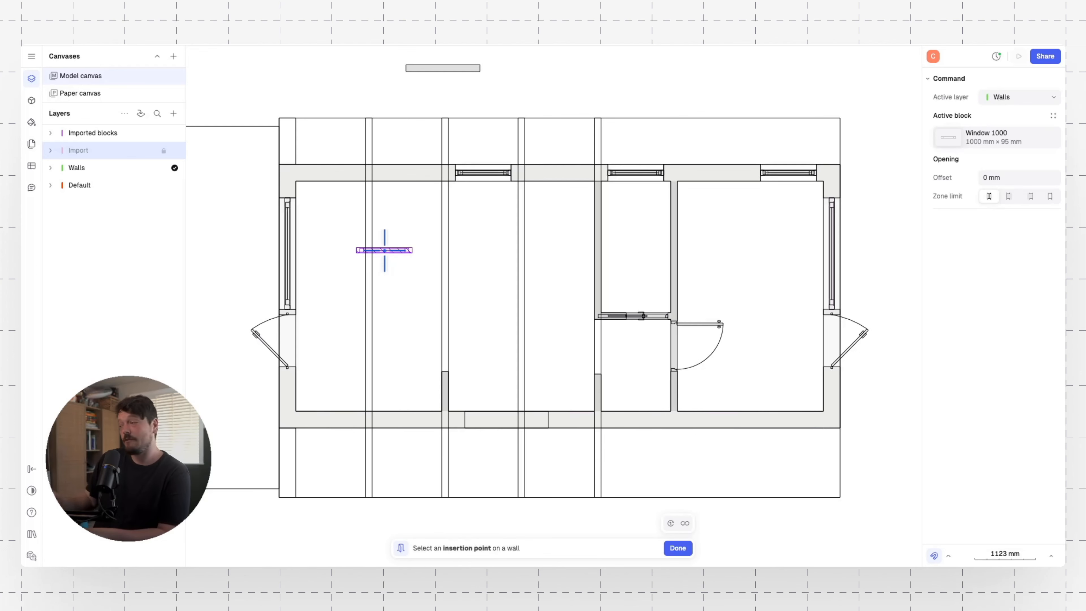
pyautogui.click(1025, 146)
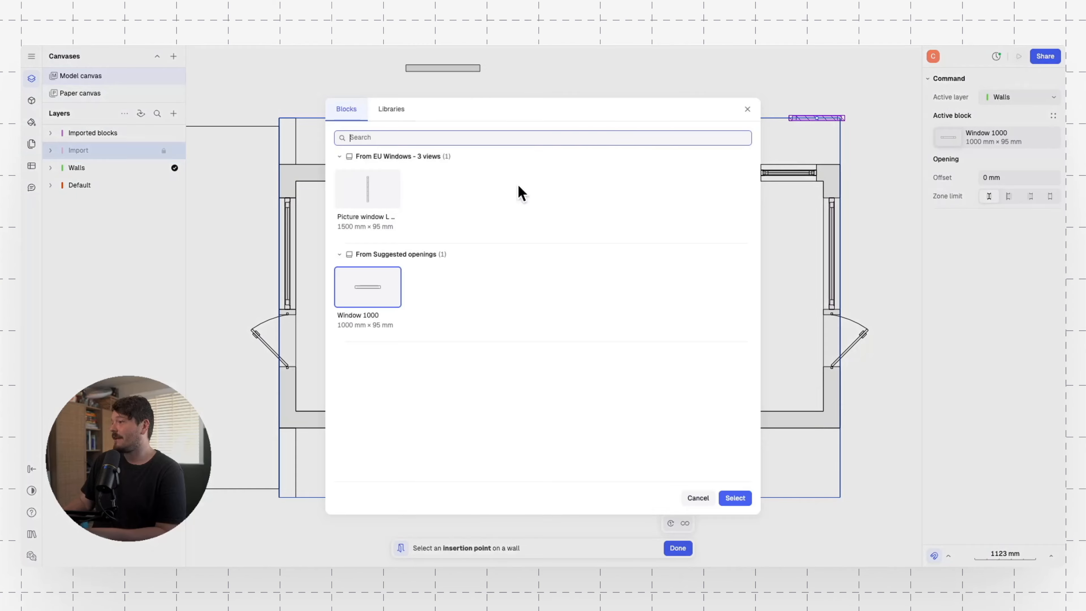
pyautogui.click(390, 110)
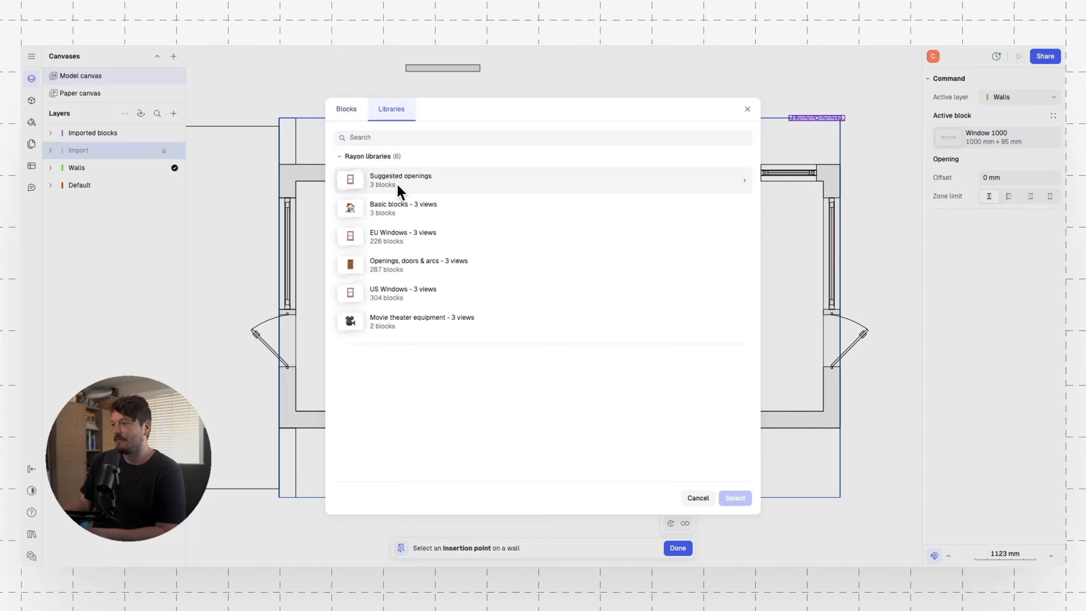
pyautogui.click(411, 259)
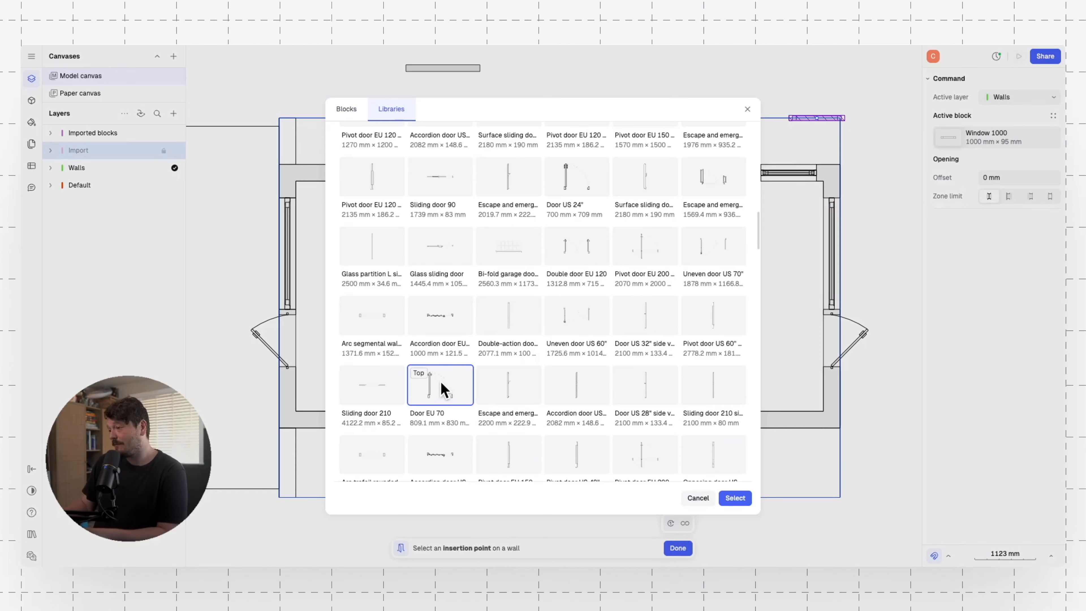
pyautogui.click(734, 497)
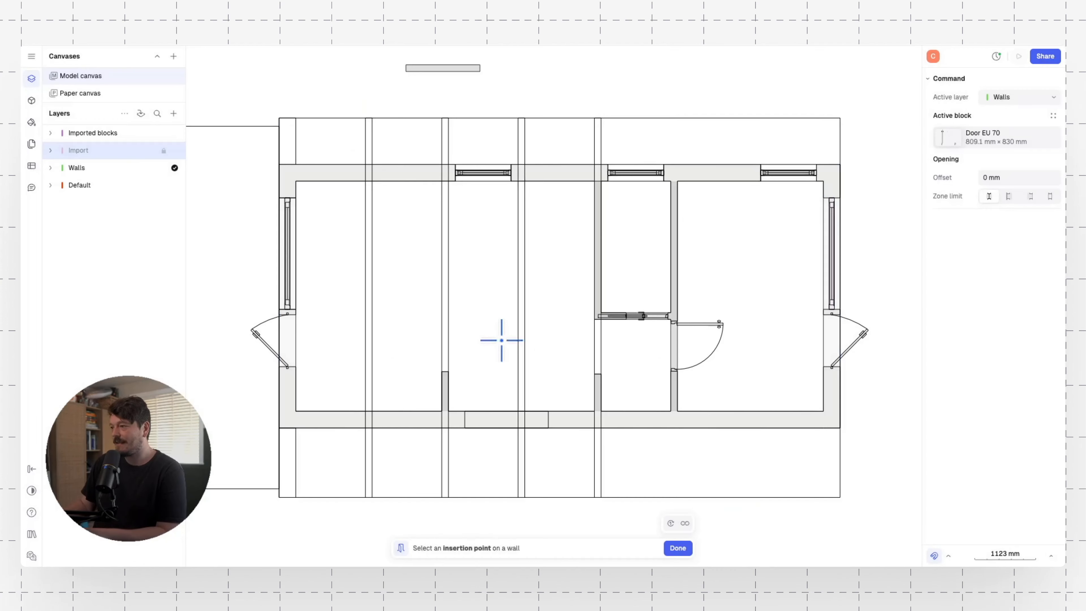
pyautogui.click(672, 344)
pyautogui.click(730, 302)
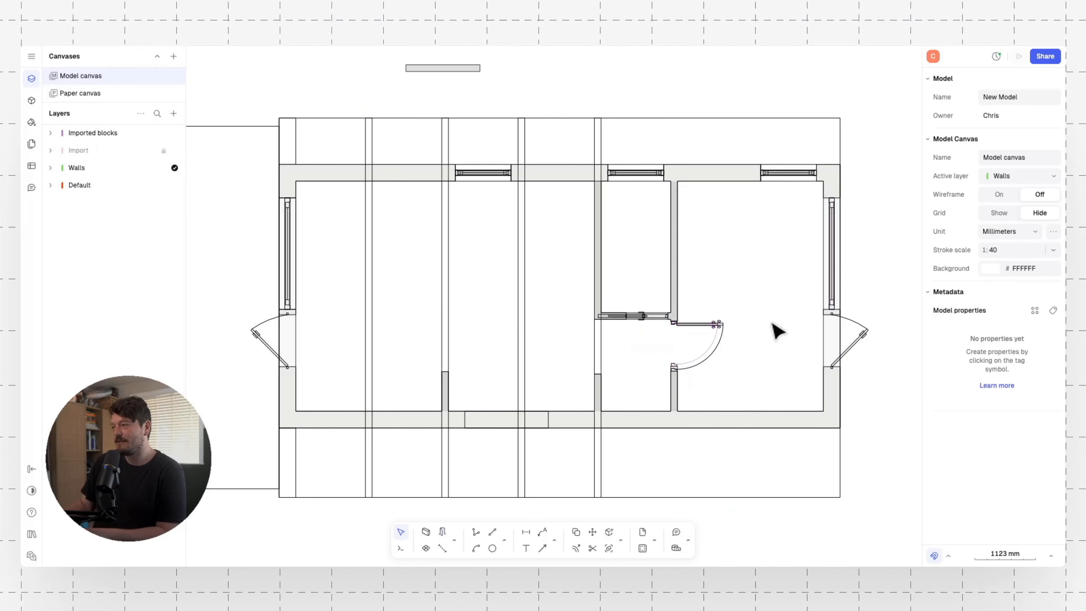
# - Create zones in the large main room, the small room and the right-hand room
pyautogui.moveTo(688, 330); pyautogui.dragTo(675, 330, button='middle')
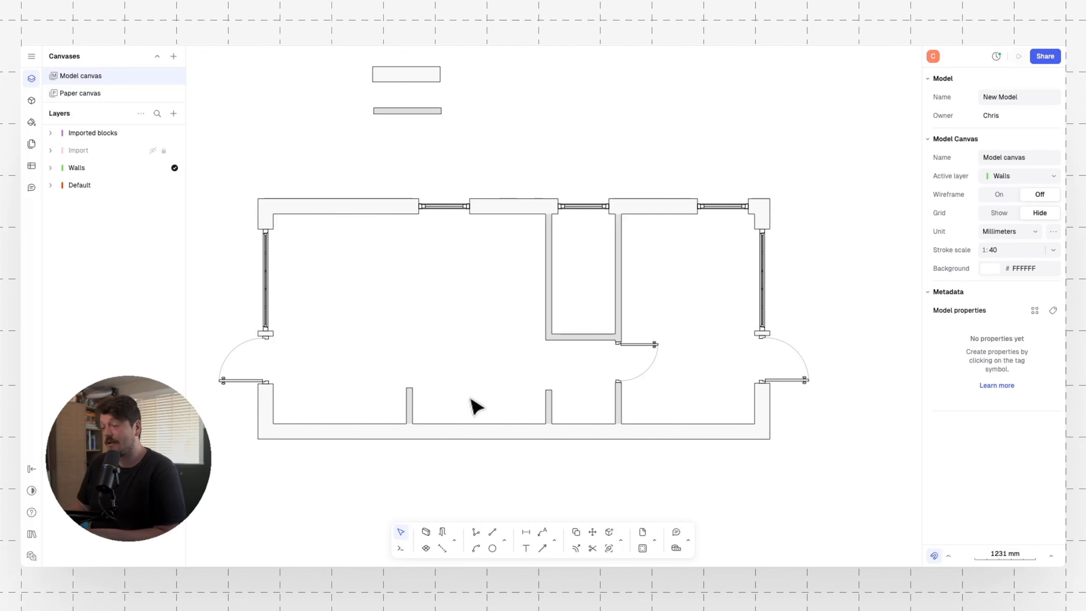
pyautogui.click(426, 549)
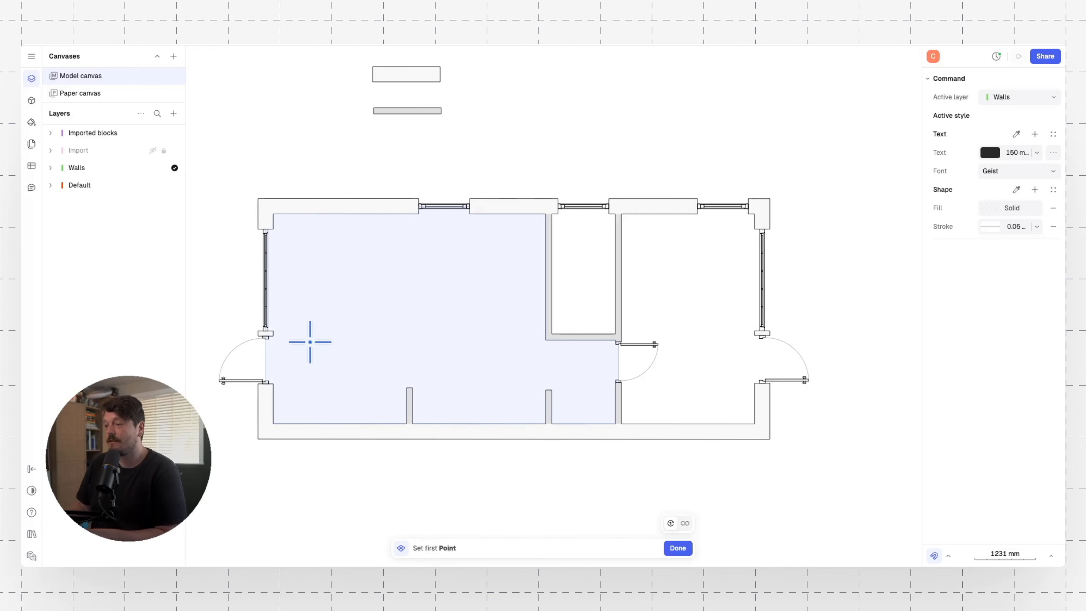
pyautogui.click(387, 316)
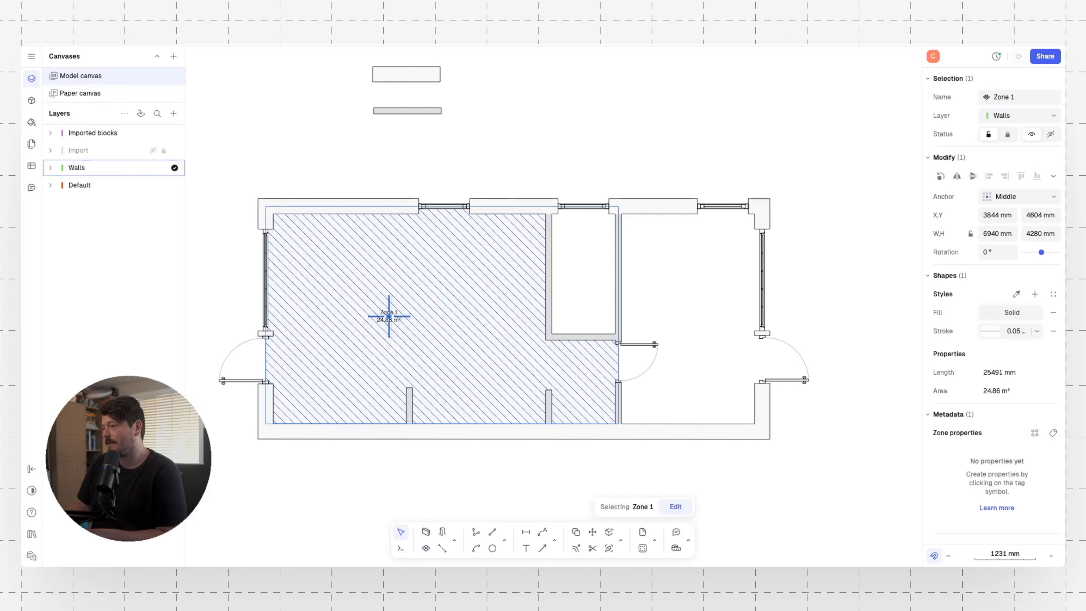
pyautogui.click(586, 274)
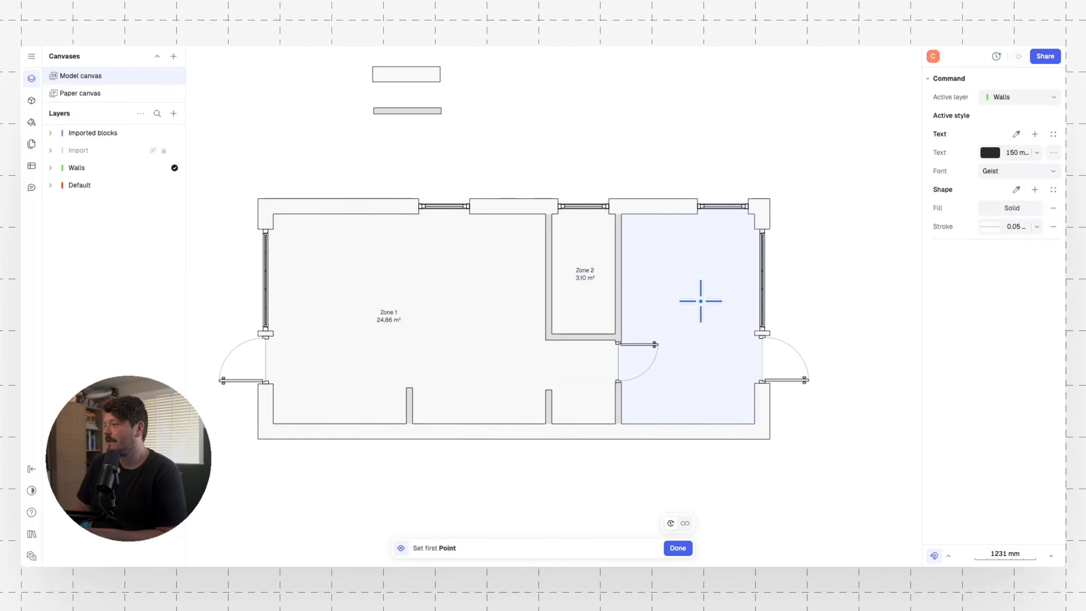
pyautogui.click(701, 301)
# - Rename the large main room's zone Living, the small room's zone Bathroom and the right-hand room's zone Bedroom
pyautogui.click(388, 317)
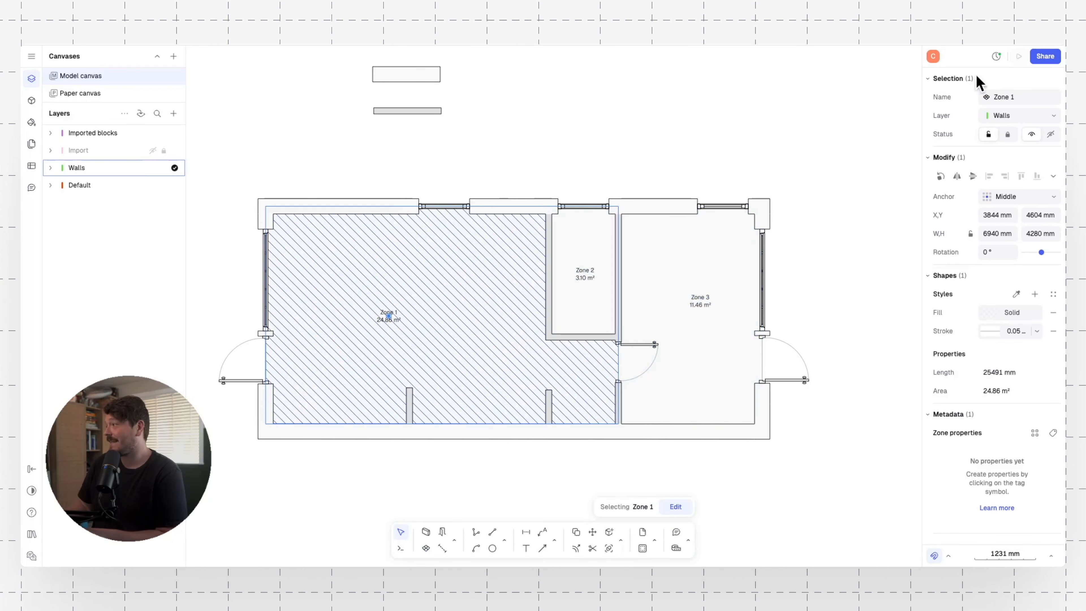
pyautogui.click(1050, 99)
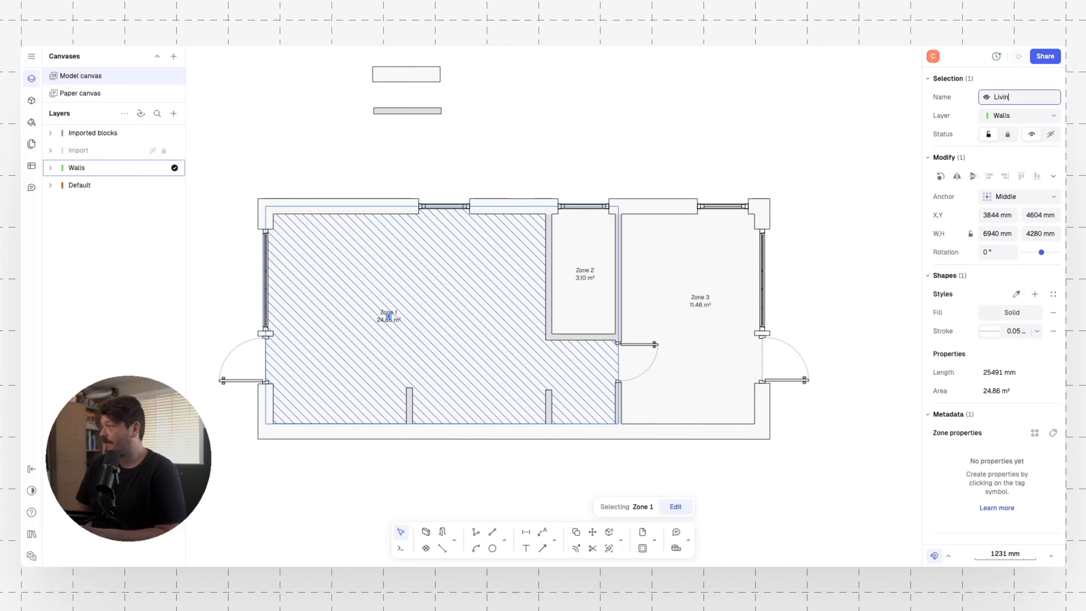
pyautogui.click(597, 245)
pyautogui.click(1012, 98)
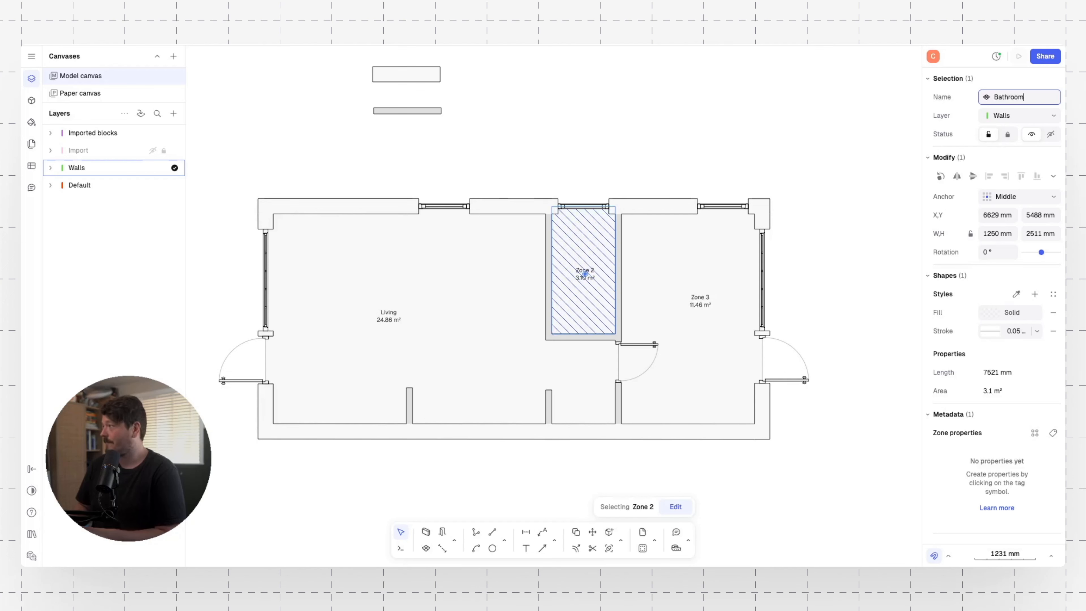
pyautogui.press('Return')
pyautogui.click(621, 240)
pyautogui.click(664, 249)
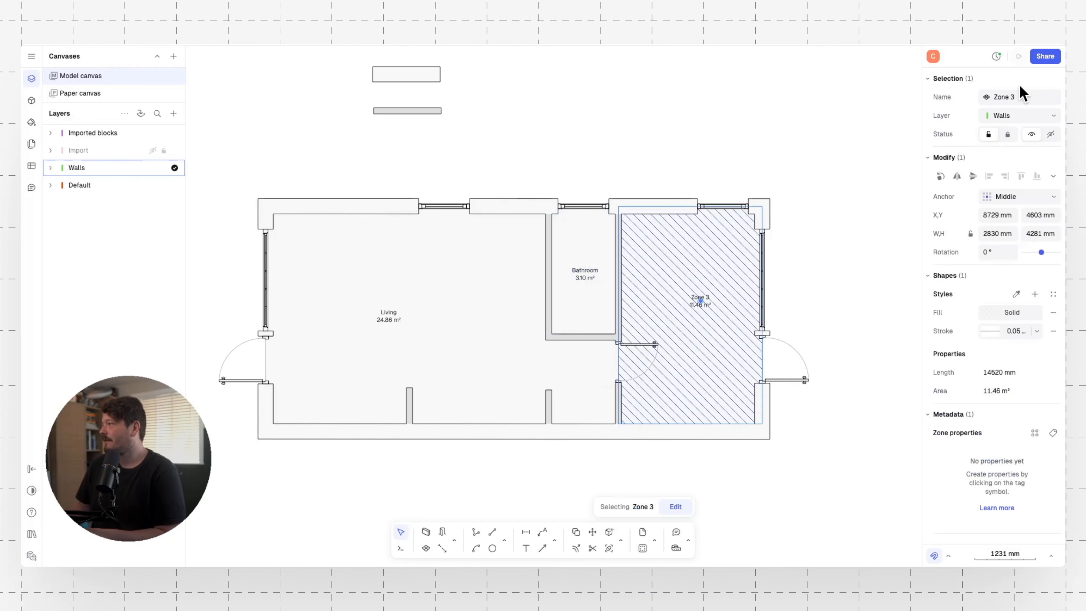
pyautogui.click(1016, 95)
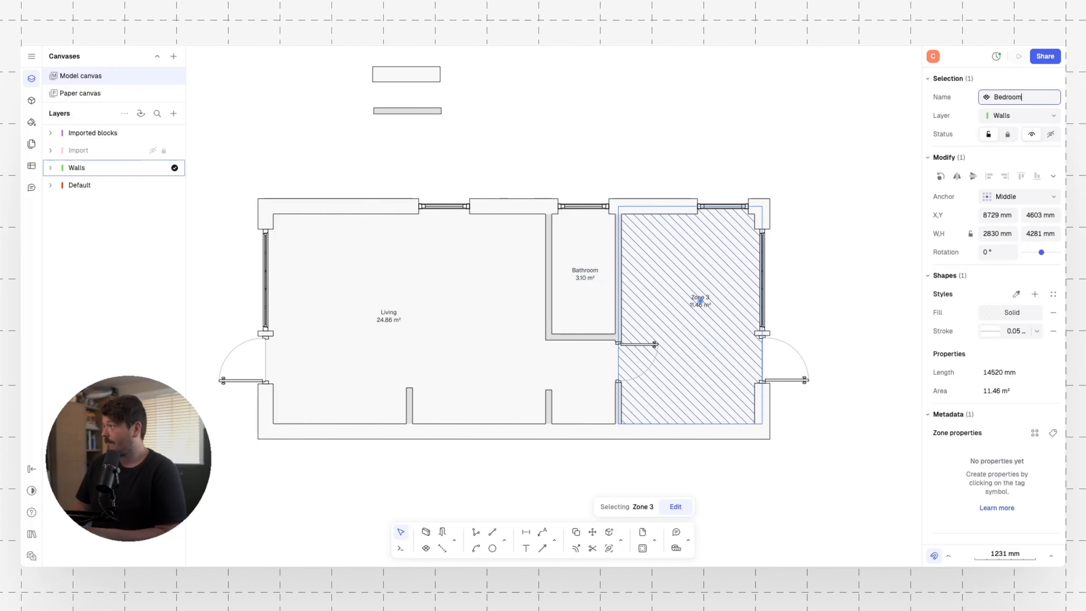
pyautogui.press('Return')
pyautogui.click(759, 119)
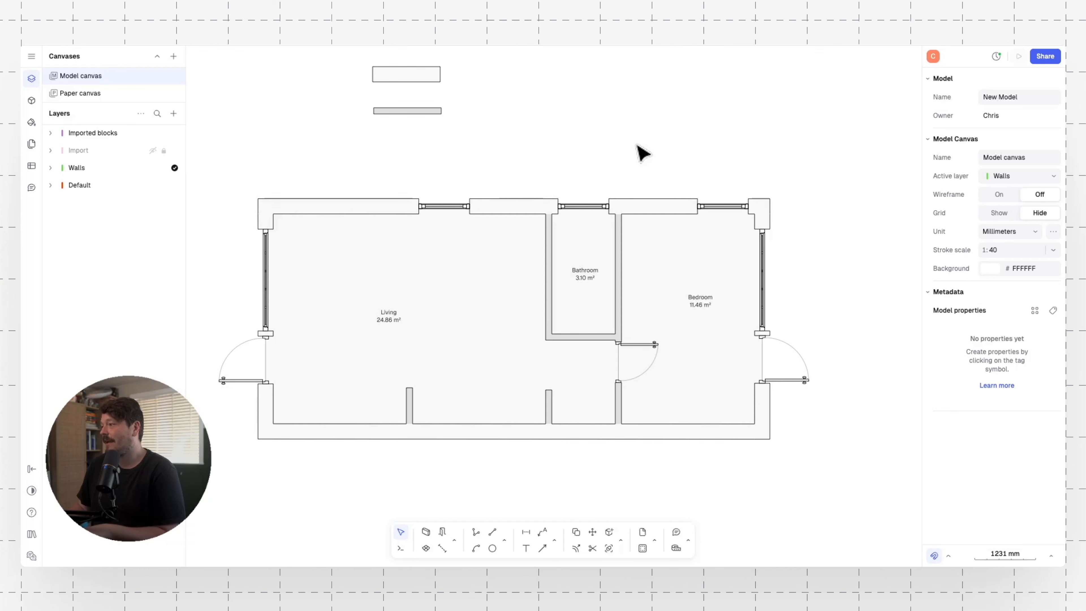
# - Show the Import layer over the traced plan
pyautogui.hscroll(1, 534, 278)
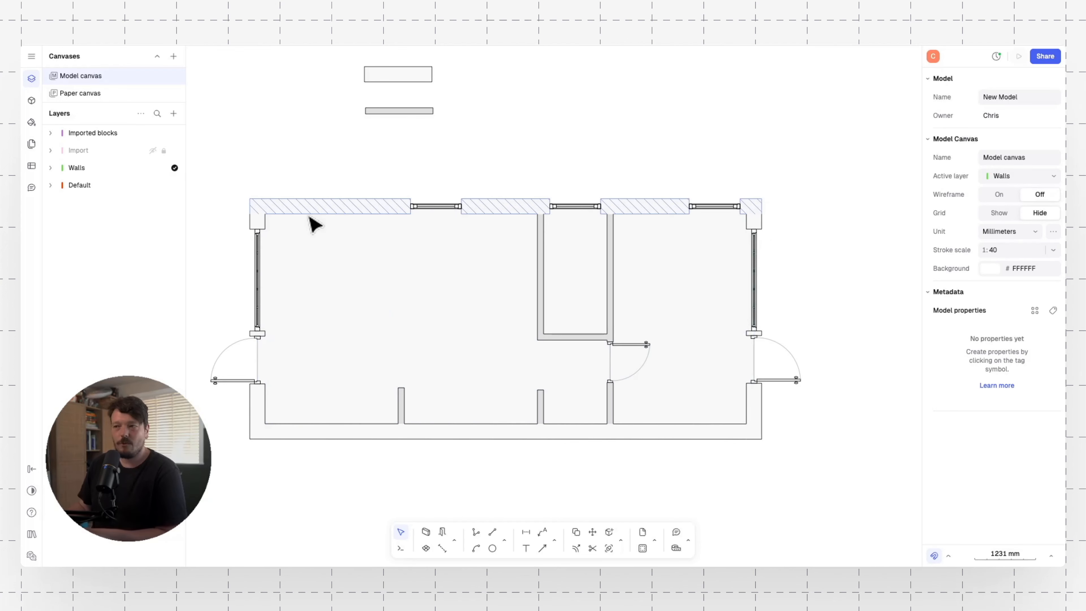
pyautogui.click(153, 150)
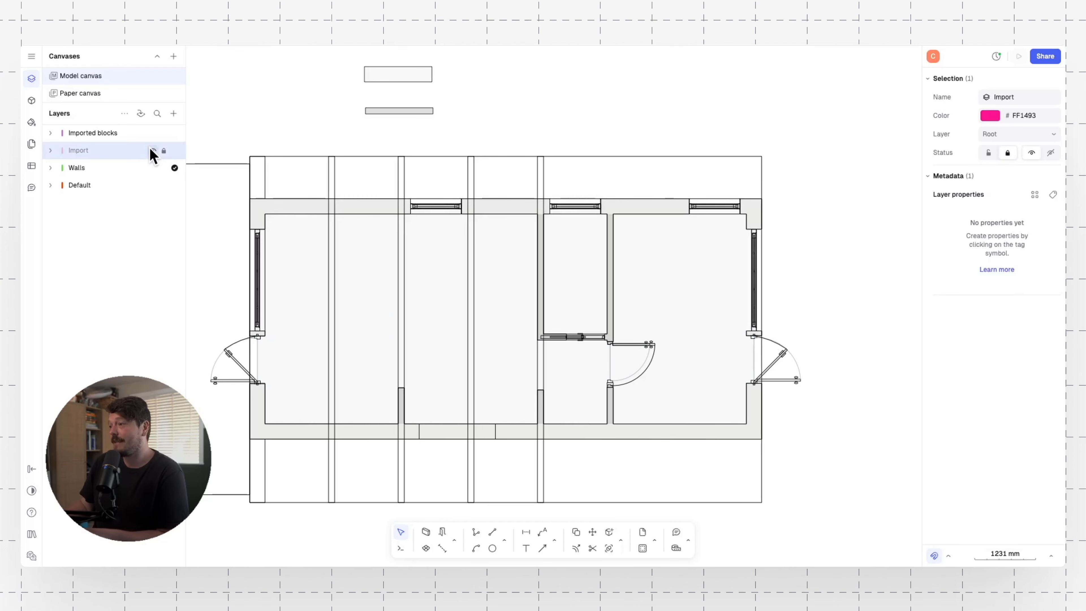
pyautogui.moveTo(351, 218); pyautogui.dragTo(449, 221, button='middle')
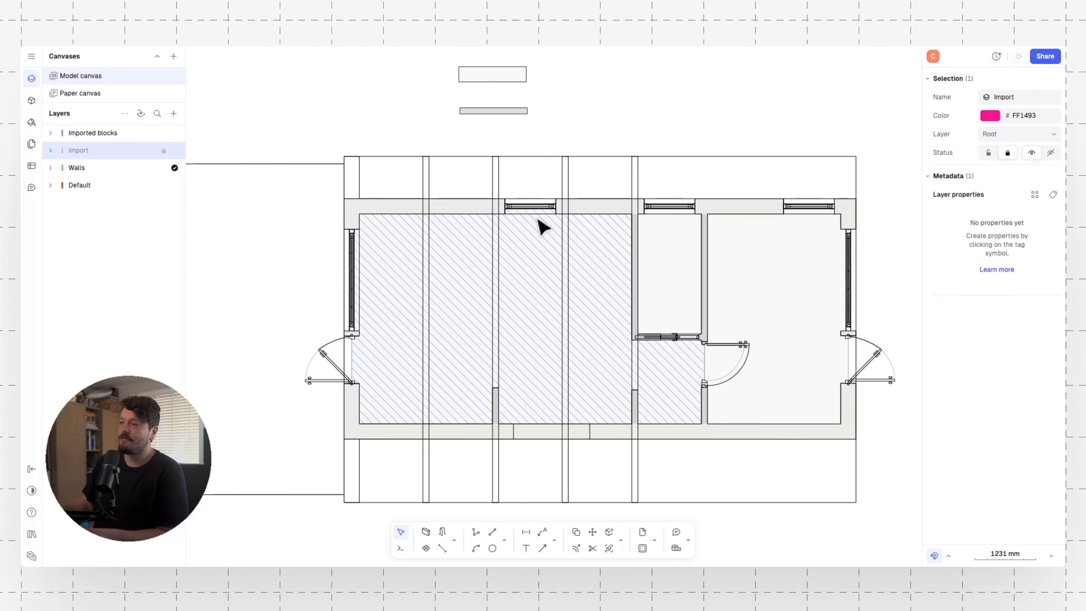
# - Examine the imported A-frame section and compare it with the overhead beam lines crossing the floor plan
pyautogui.scroll(-5, 596, 208)
pyautogui.scroll(3, 451, 272)
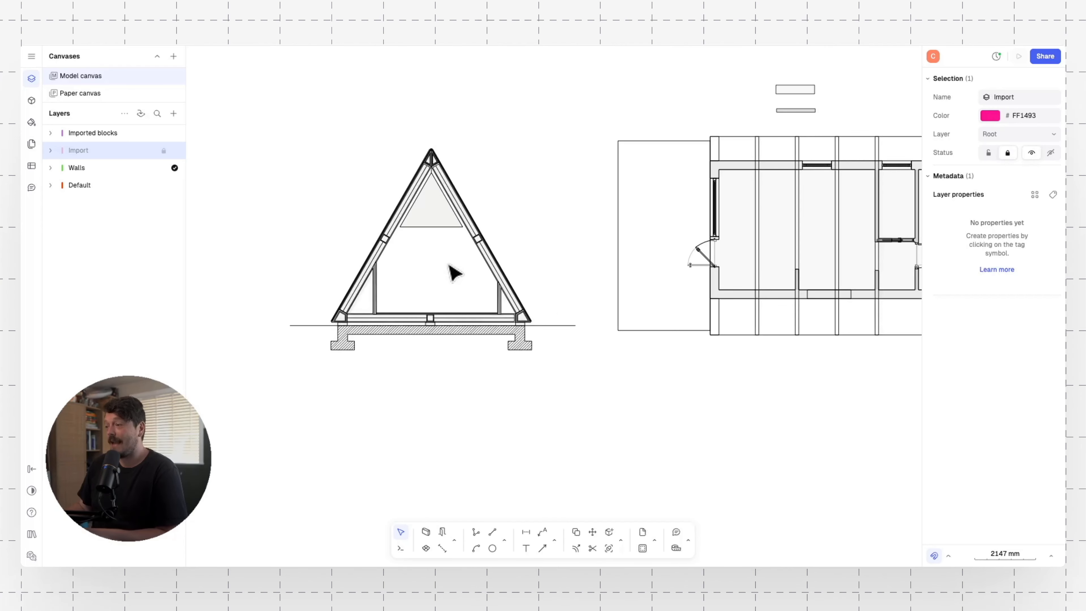
pyautogui.scroll(3, 454, 273)
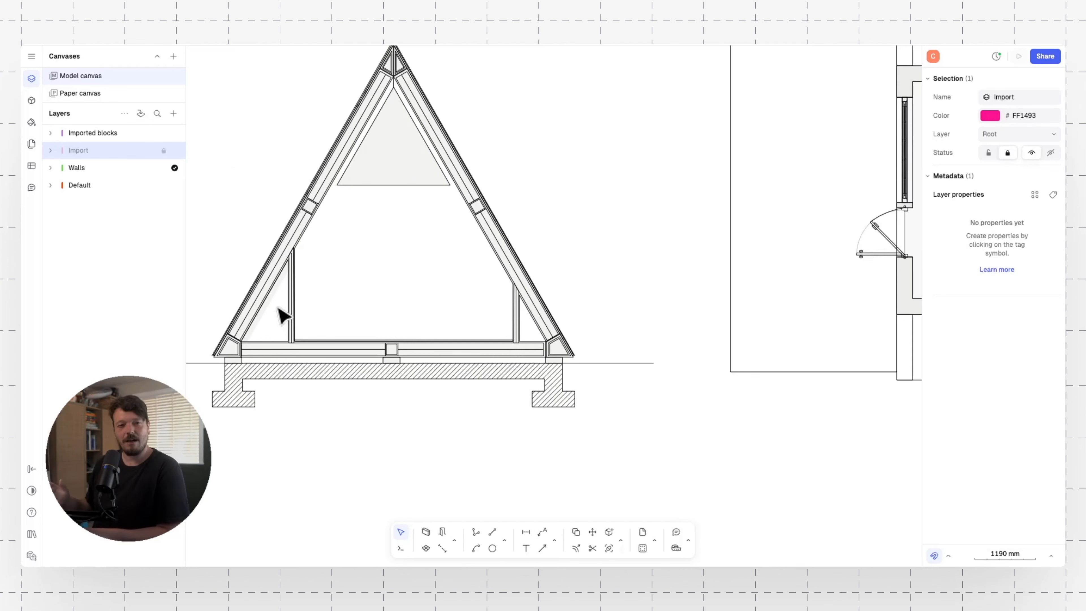
pyautogui.scroll(-4, 295, 327)
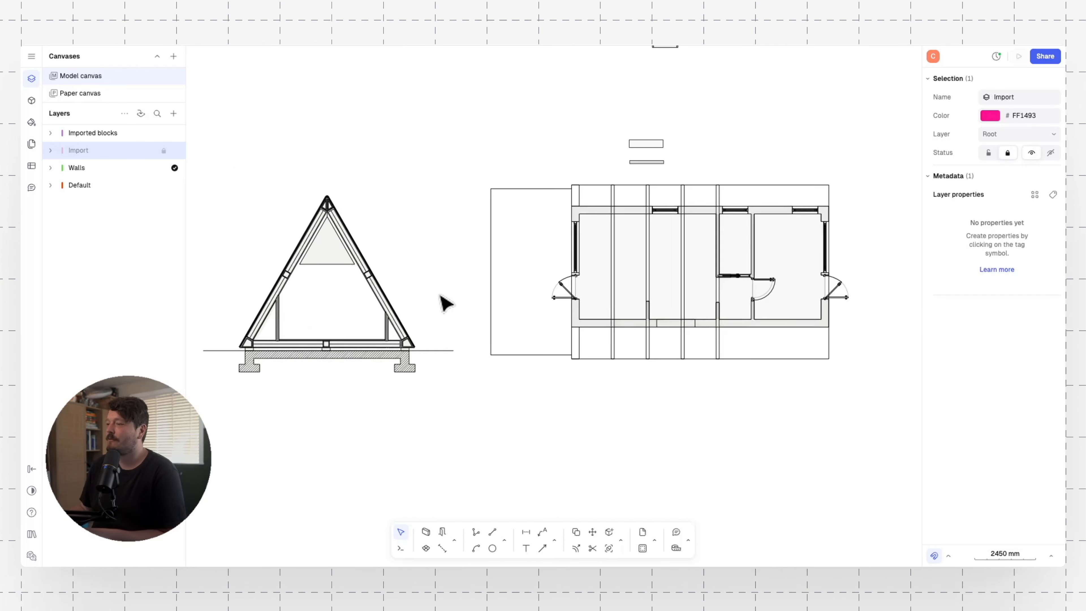
pyautogui.scroll(5, 517, 255)
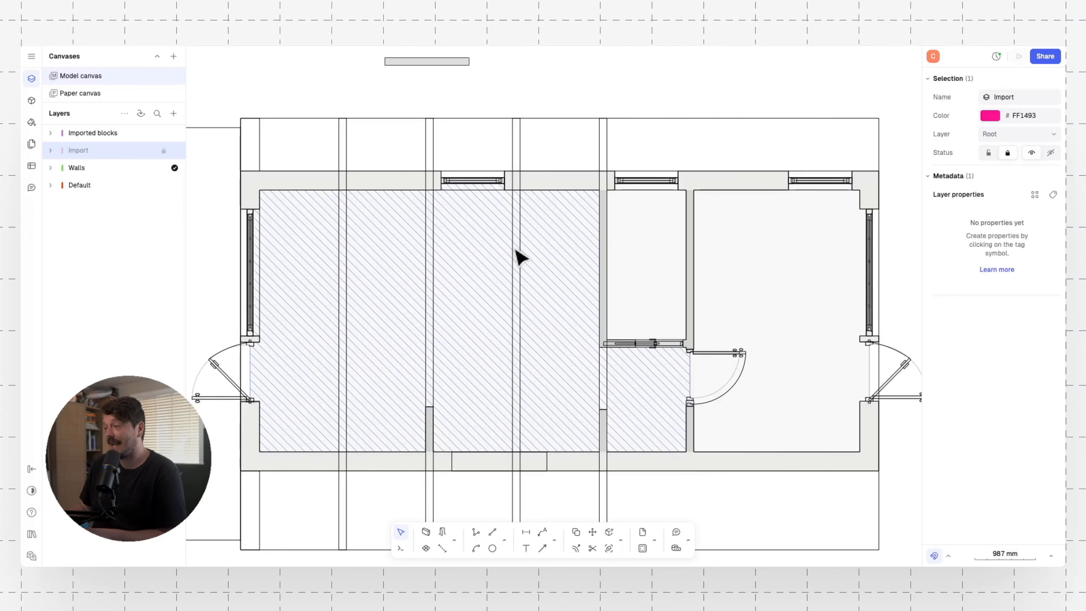
pyautogui.moveTo(405, 275); pyautogui.dragTo(462, 269, button='middle')
pyautogui.scroll(-1, 462, 268)
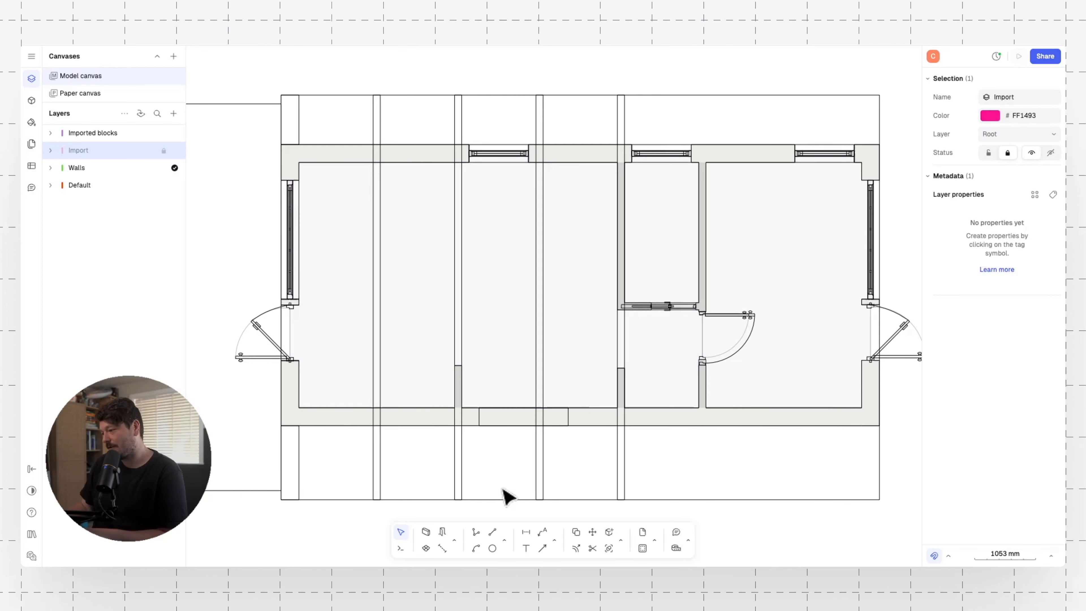
# - Start a straight line and give its stroke the Dashed pattern
pyautogui.click(493, 534)
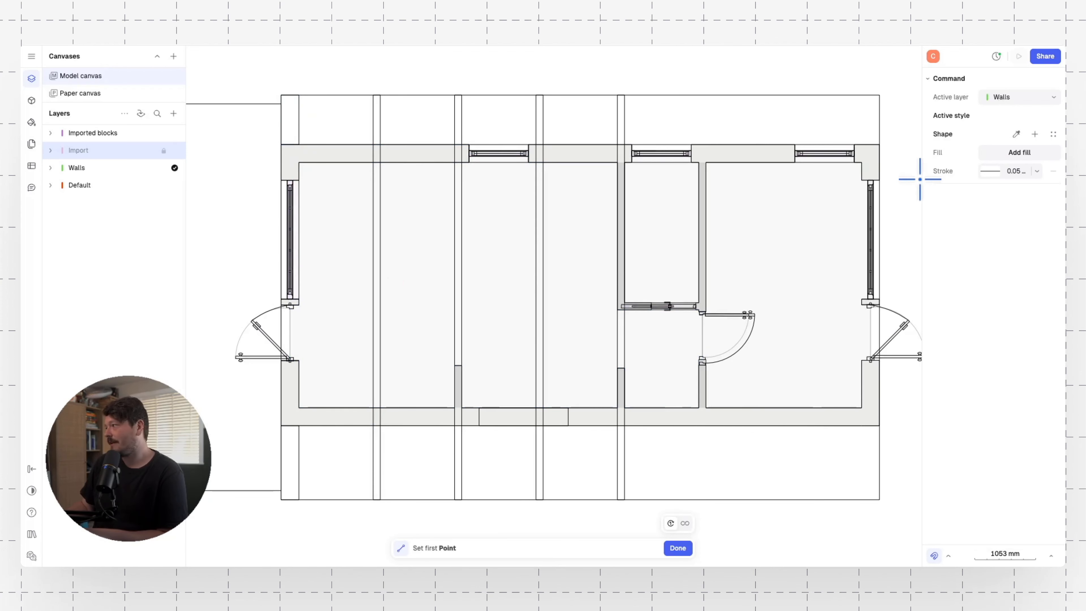
pyautogui.click(990, 171)
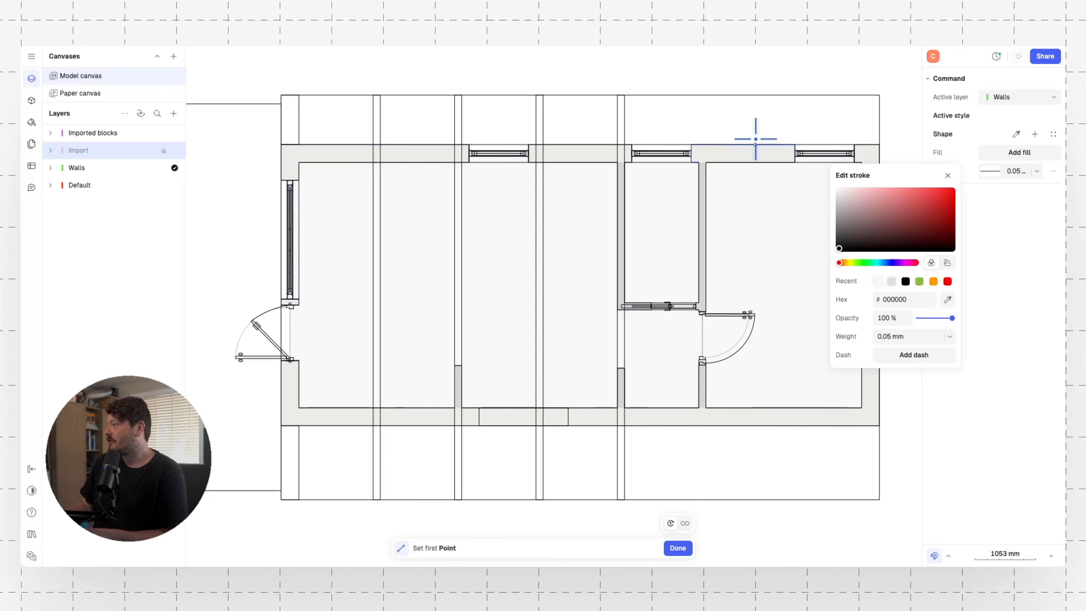
pyautogui.click(884, 361)
pyautogui.click(889, 355)
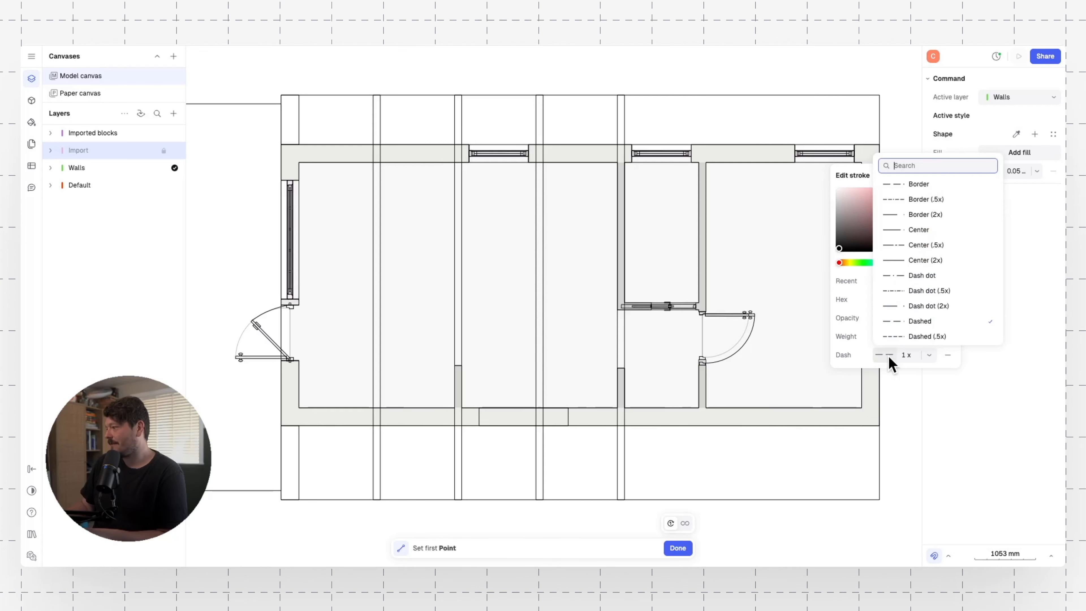
pyautogui.scroll(-3, 915, 244)
pyautogui.scroll(-5, 928, 269)
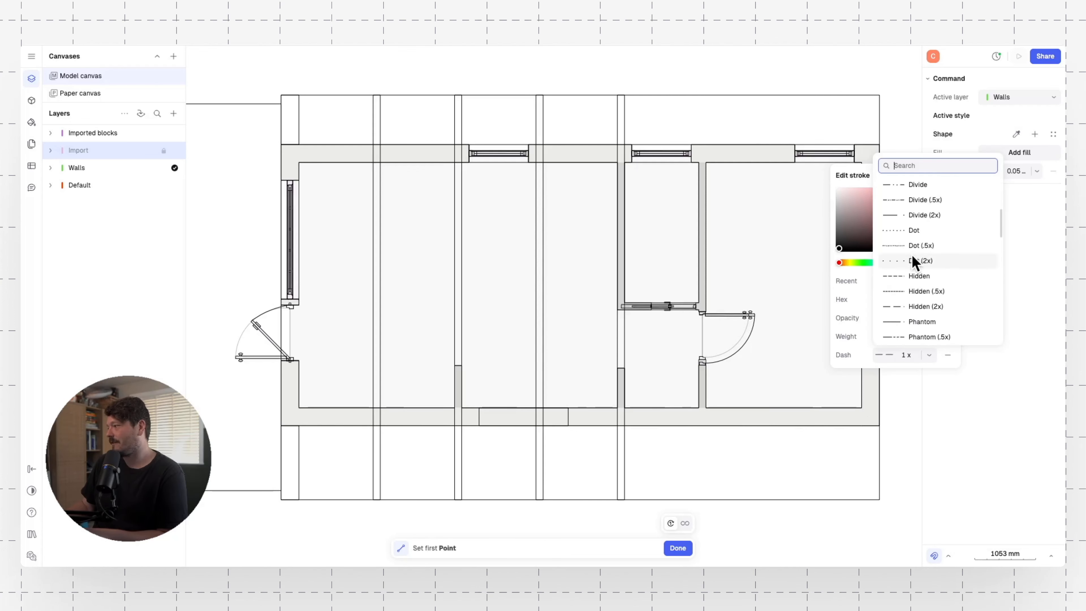
pyautogui.scroll(10, 941, 283)
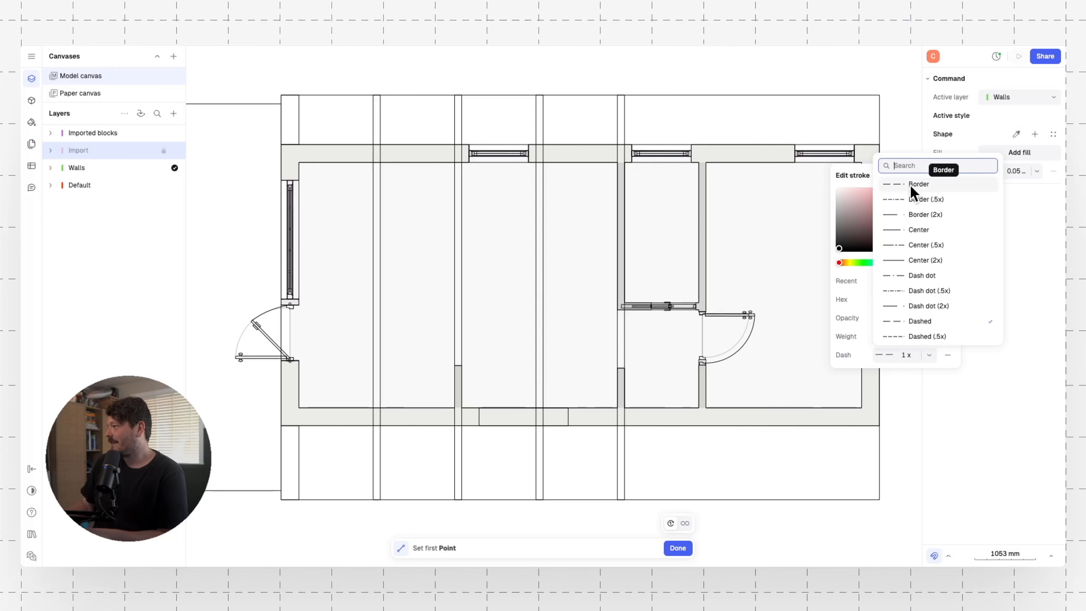
pyautogui.click(911, 321)
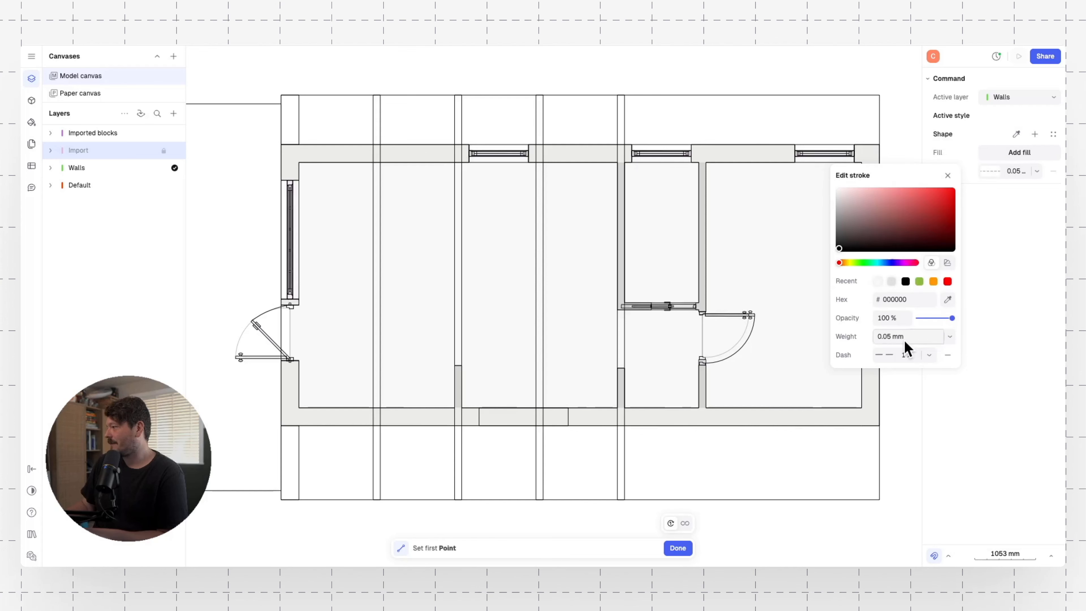
# - Draw a horizontal dashed sample line about 2340 mm long above the plan and set its dash scale to 5x
pyautogui.click(506, 70)
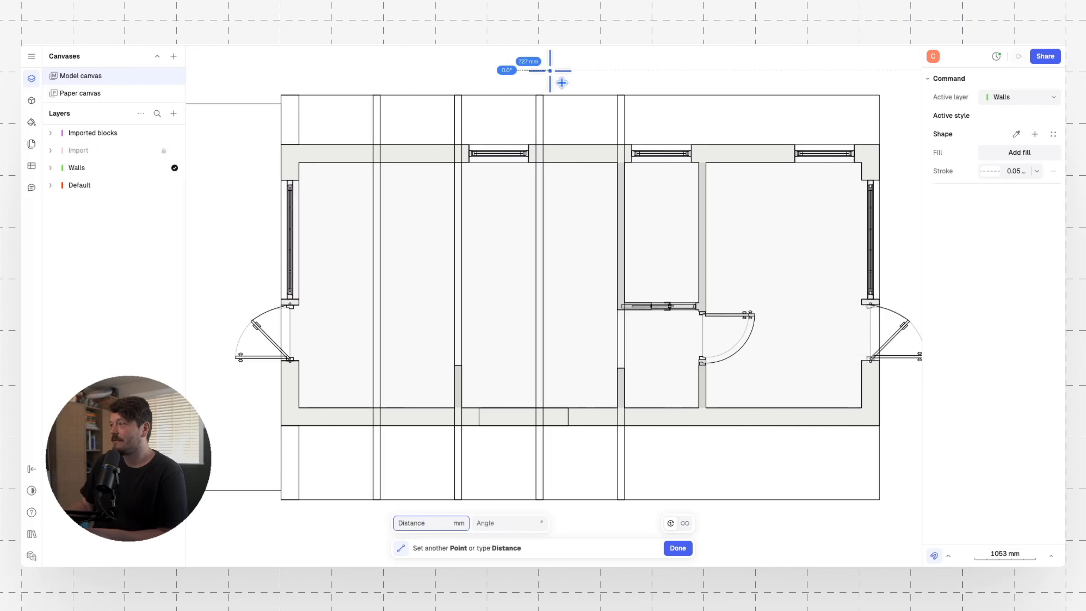
pyautogui.click(646, 70)
pyautogui.click(641, 132)
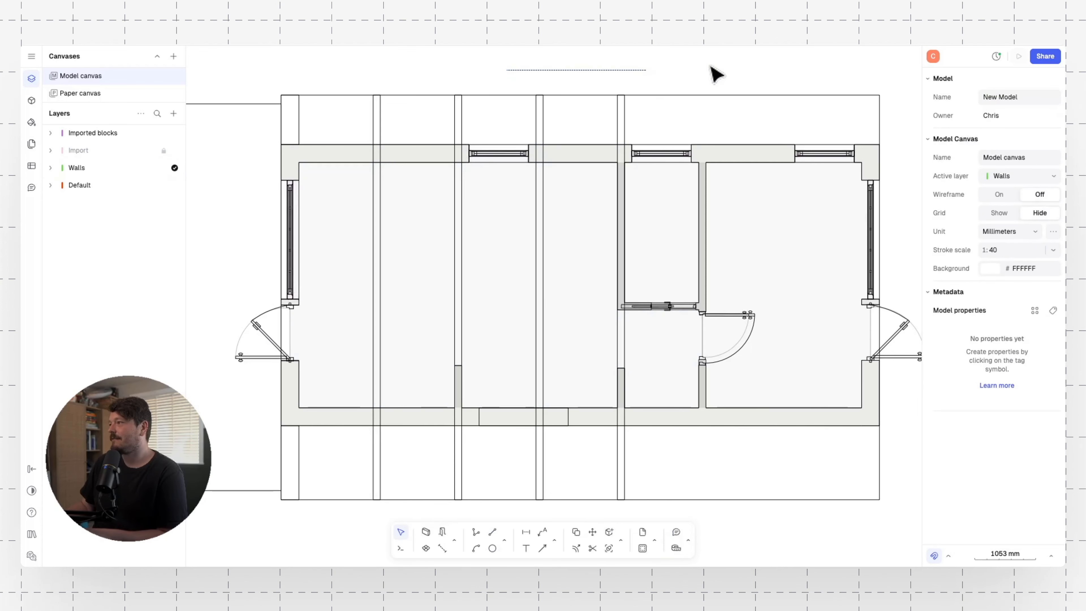
pyautogui.click(613, 71)
pyautogui.click(990, 332)
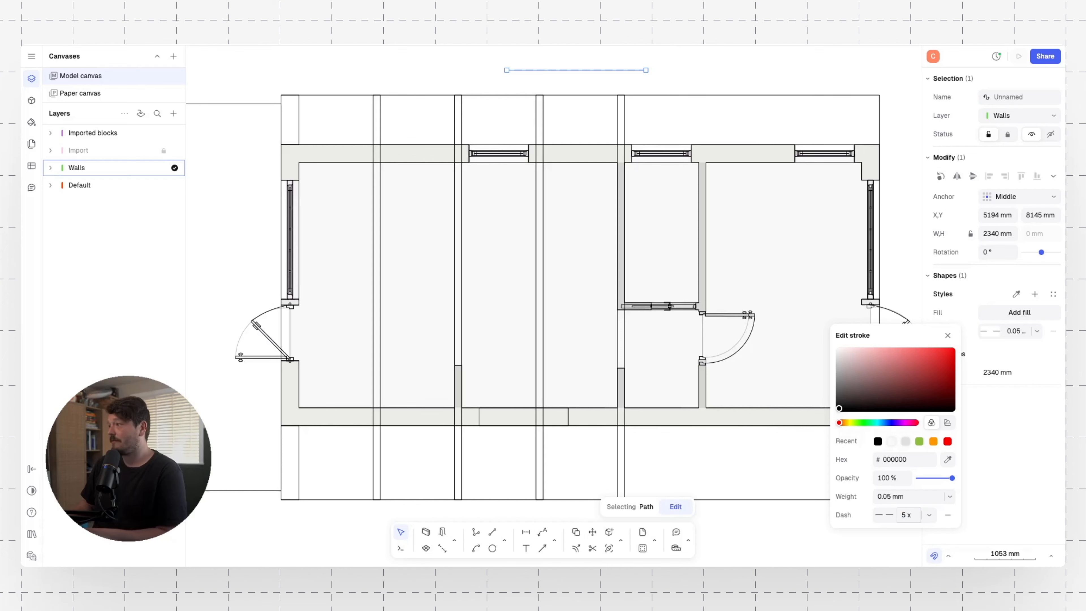
pyautogui.click(691, 80)
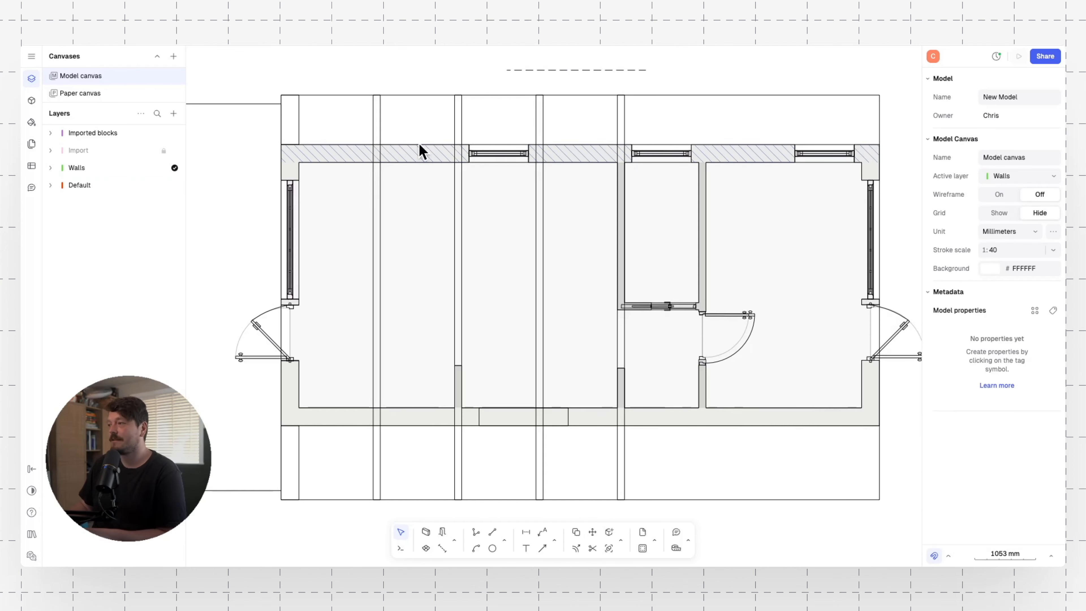
# - Trace both edges of the first imported overhead beam from the left with full-height dashed lines about 6809 mm long
pyautogui.moveTo(403, 144); pyautogui.dragTo(434, 149, button='middle')
pyautogui.press('l')
pyautogui.click(405, 100)
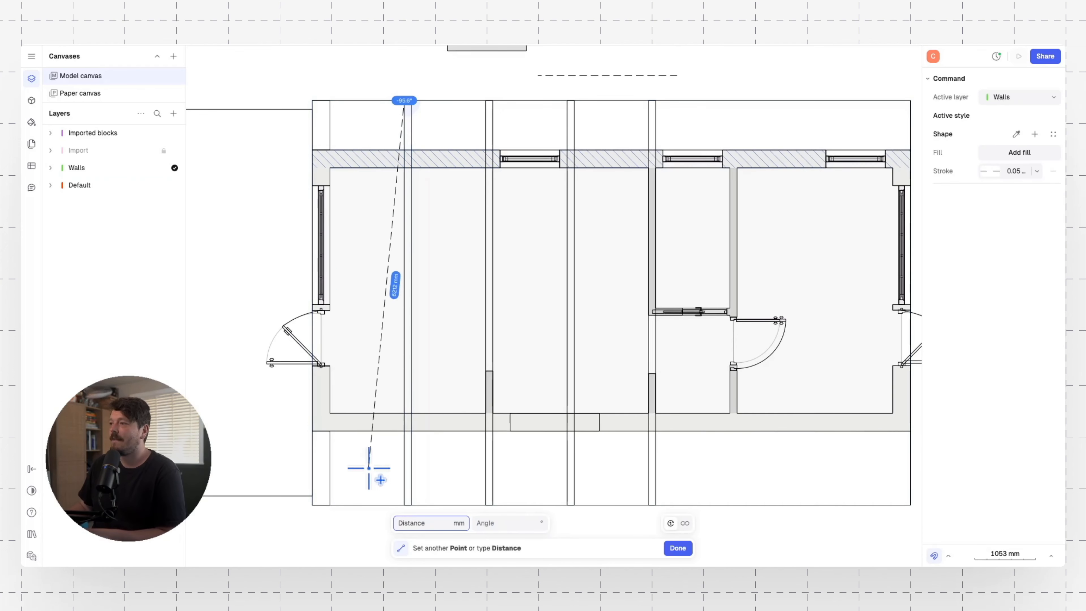
pyautogui.click(405, 503)
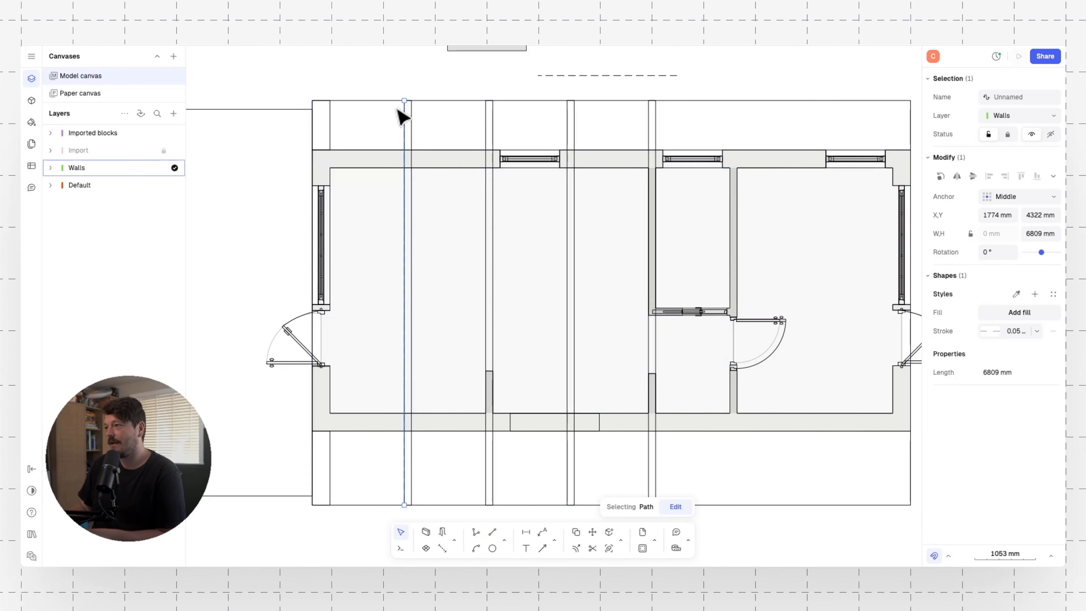
pyautogui.press('l')
pyautogui.click(411, 101)
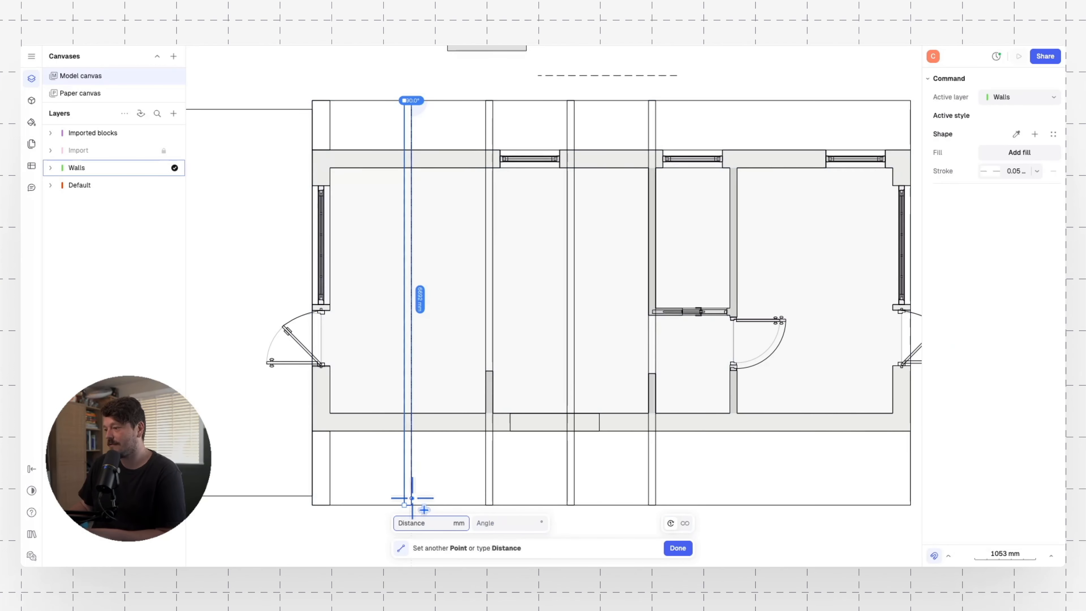
pyautogui.click(411, 505)
pyautogui.press('Escape')
# - Trace both edges of the second overhead beam with dashed lines spanning the full roof depth
pyautogui.press('l')
pyautogui.click(485, 101)
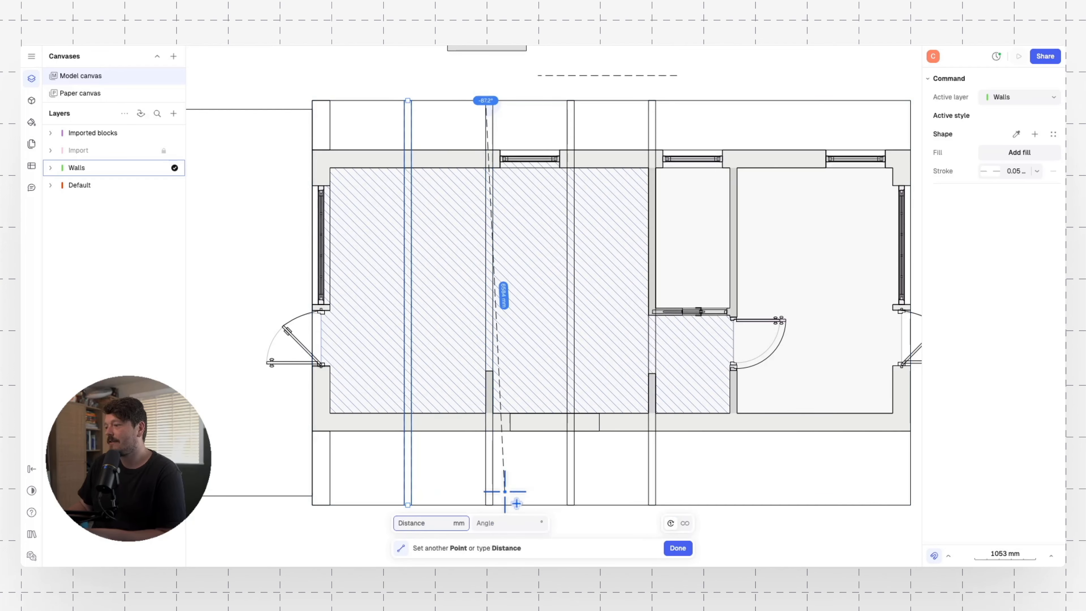
pyautogui.click(486, 504)
pyautogui.click(494, 506)
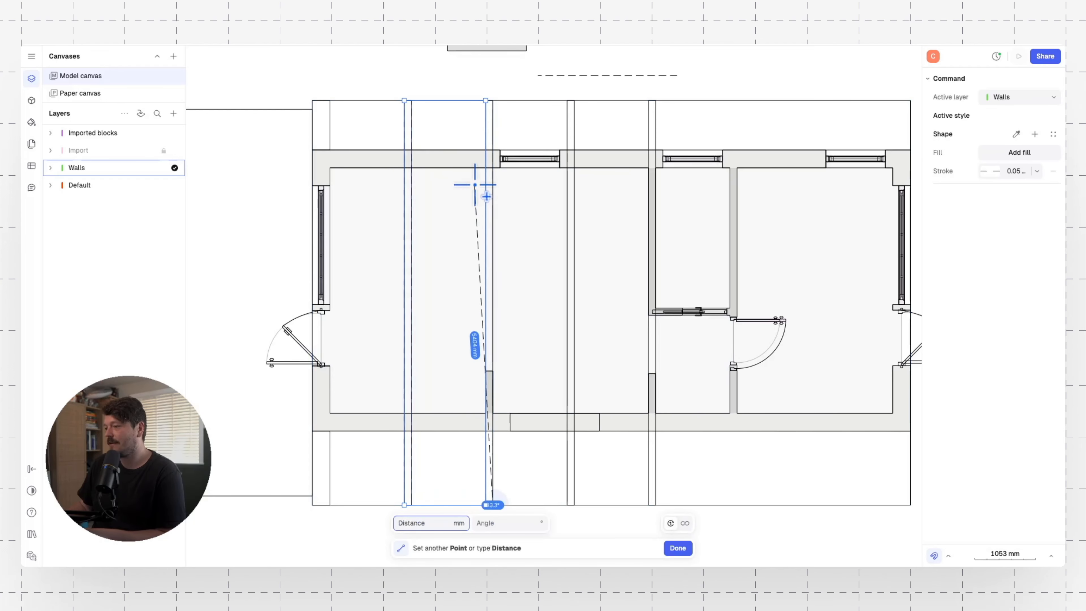
pyautogui.click(493, 101)
pyautogui.press('Escape')
# - Copy the vertical dashed lines onto the third and fourth imported overhead beams
pyautogui.click(493, 109)
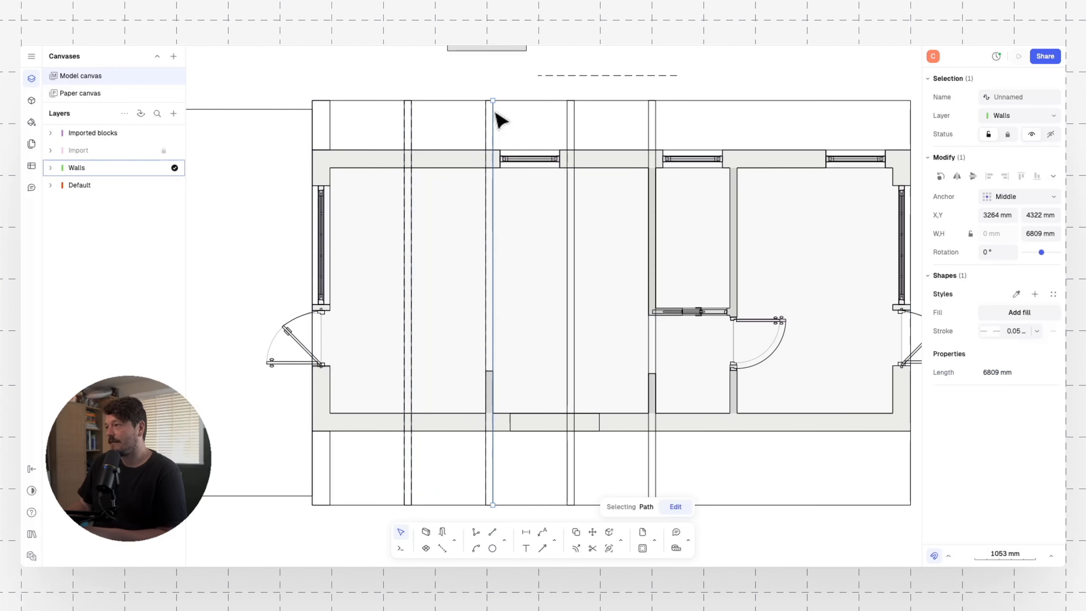
pyautogui.moveTo(495, 121); pyautogui.dragTo(575, 120)
pyautogui.keyDown('alt'); pyautogui.moveTo(575, 120); pyautogui.dragTo(650, 118); pyautogui.keyUp('alt')
pyautogui.click(699, 125)
# - Trace the roof's outer outline and the adjoining left-hand rectangle with dashed lines, and hide the Import layer
pyautogui.press('l')
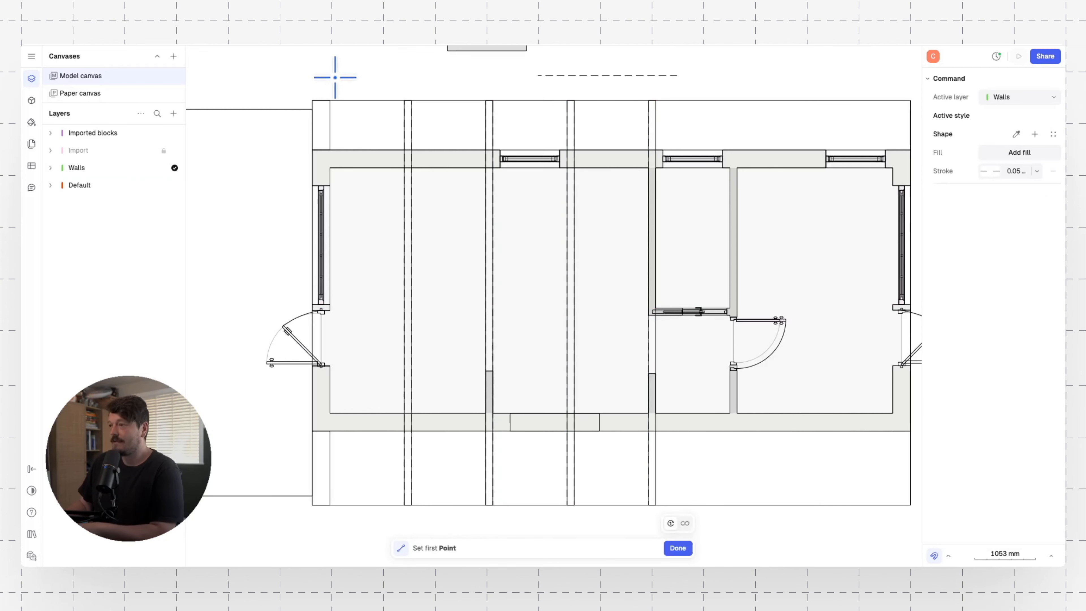
pyautogui.click(312, 101)
pyautogui.hscroll(5, 641, 129)
pyautogui.click(757, 98)
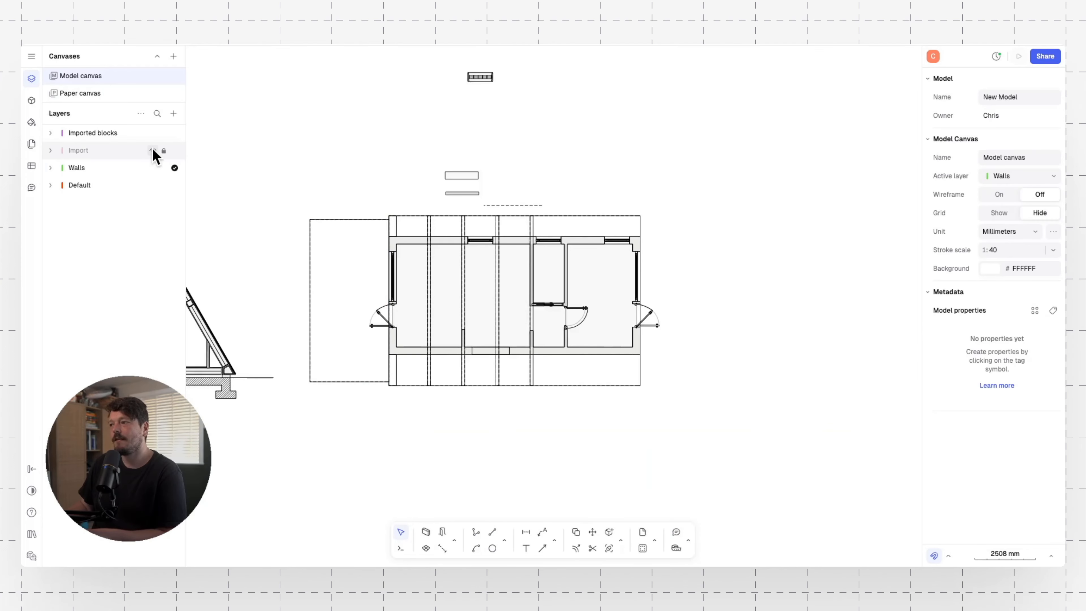
pyautogui.scroll(5, 543, 286)
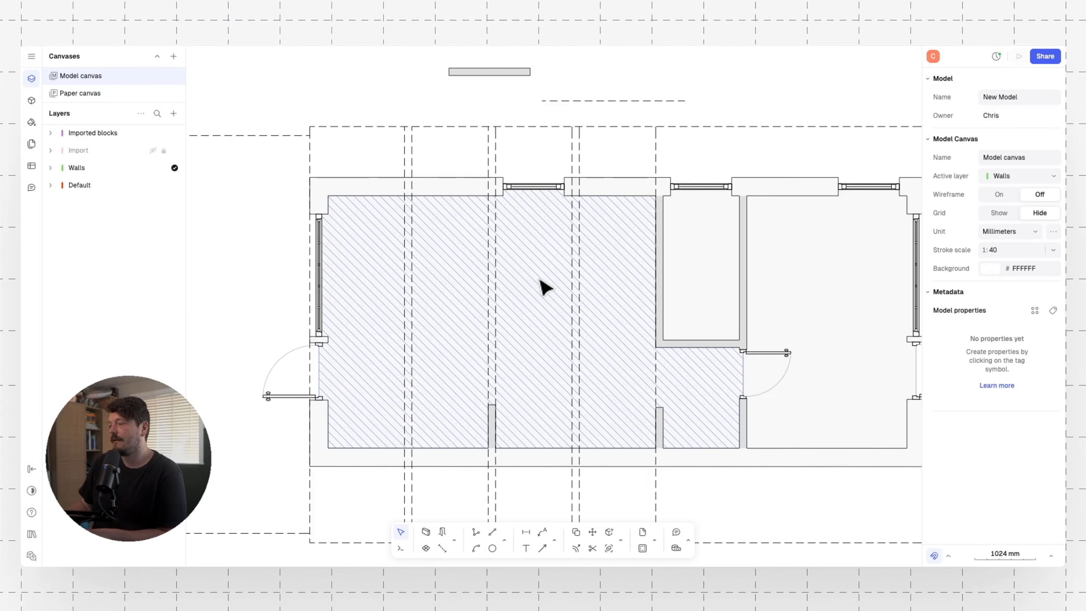
pyautogui.scroll(-1, 582, 252)
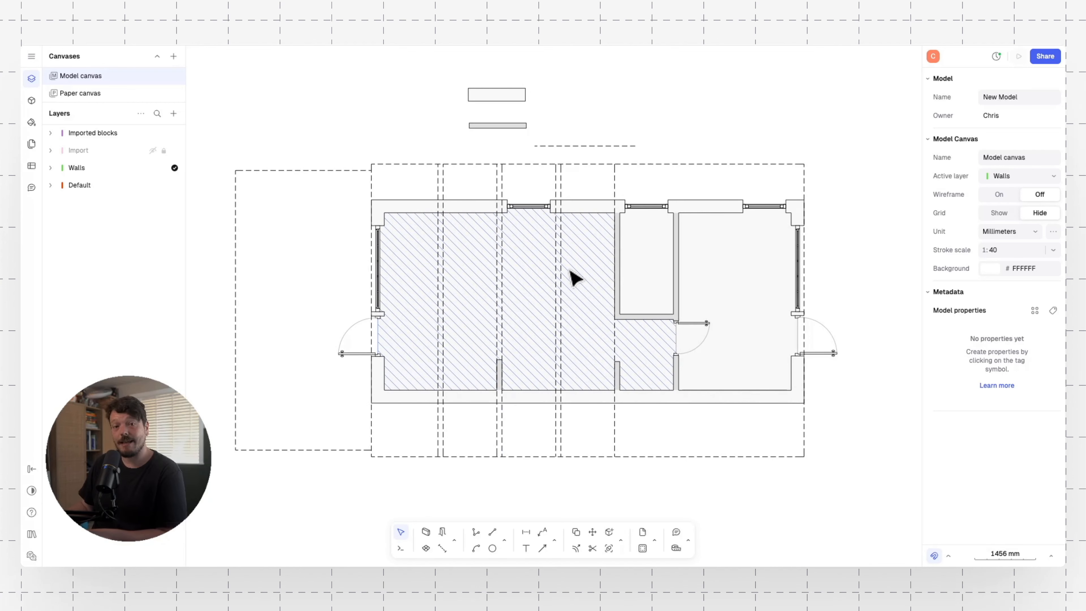
pyautogui.moveTo(685, 272); pyautogui.dragTo(680, 272, button='middle')
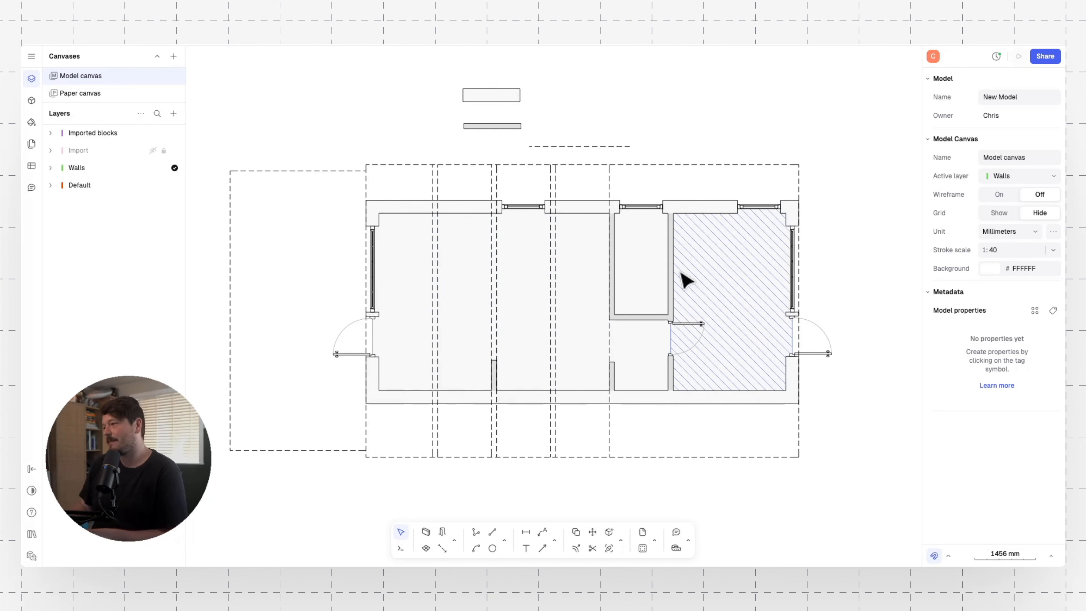
# - Change the External Wall style's solid fill to white
pyautogui.scroll(-2, 451, 223)
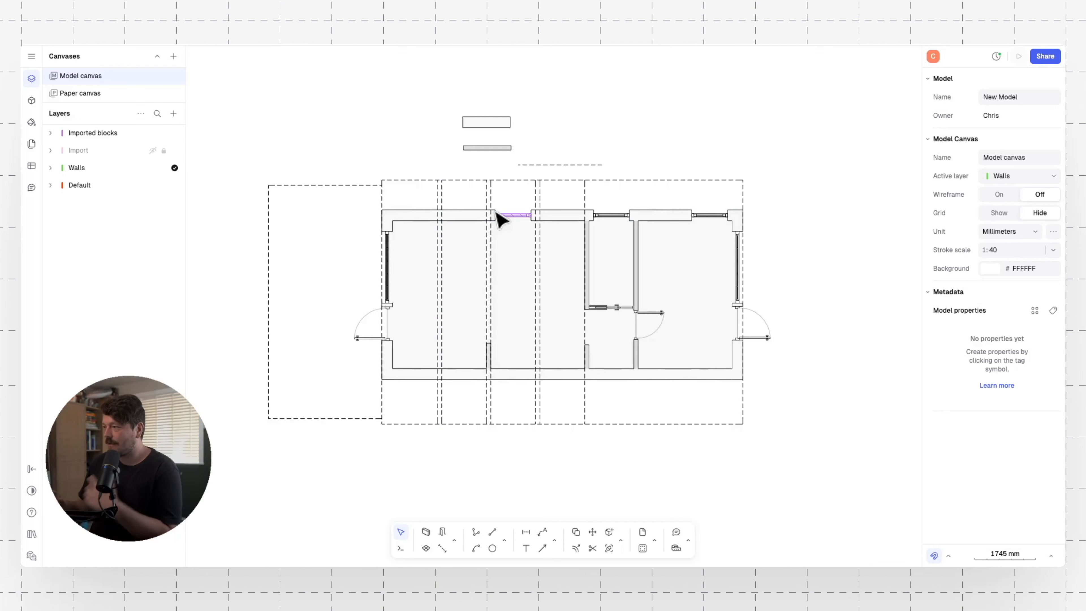
pyautogui.click(31, 123)
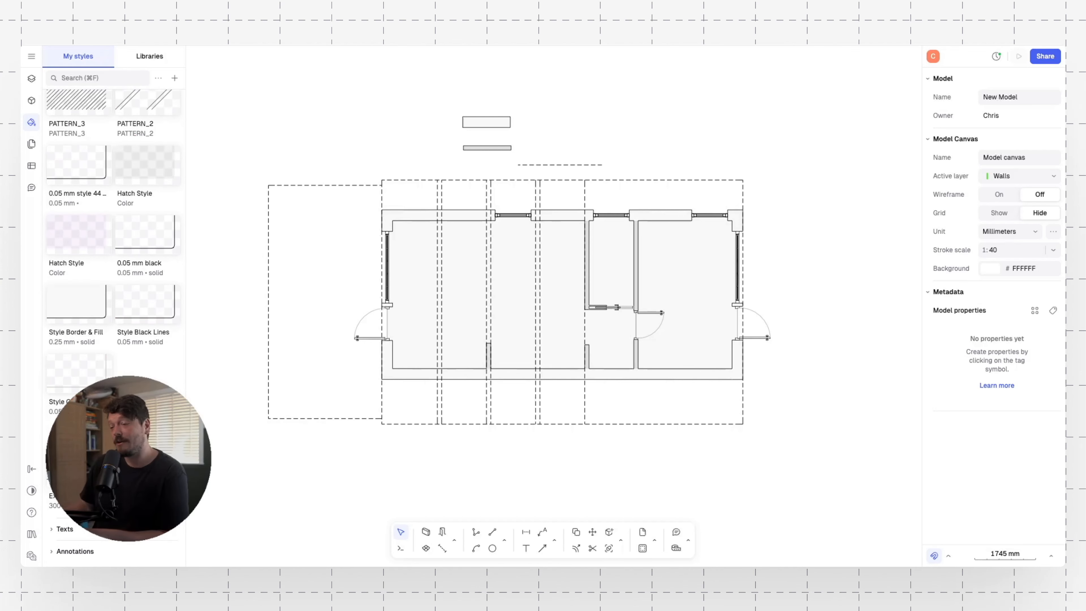
pyautogui.click(77, 468)
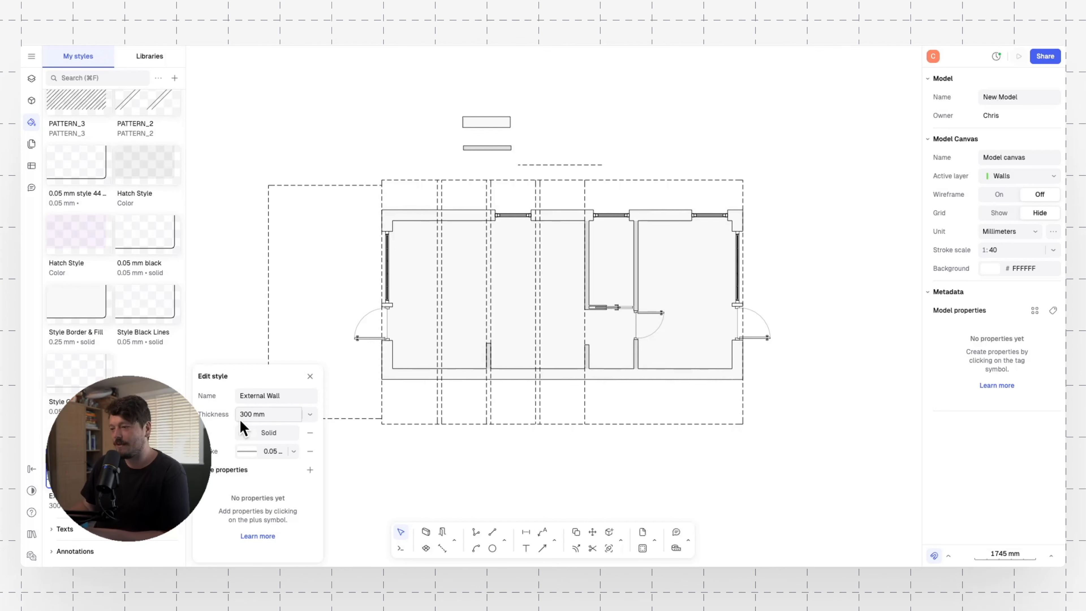
pyautogui.click(245, 433)
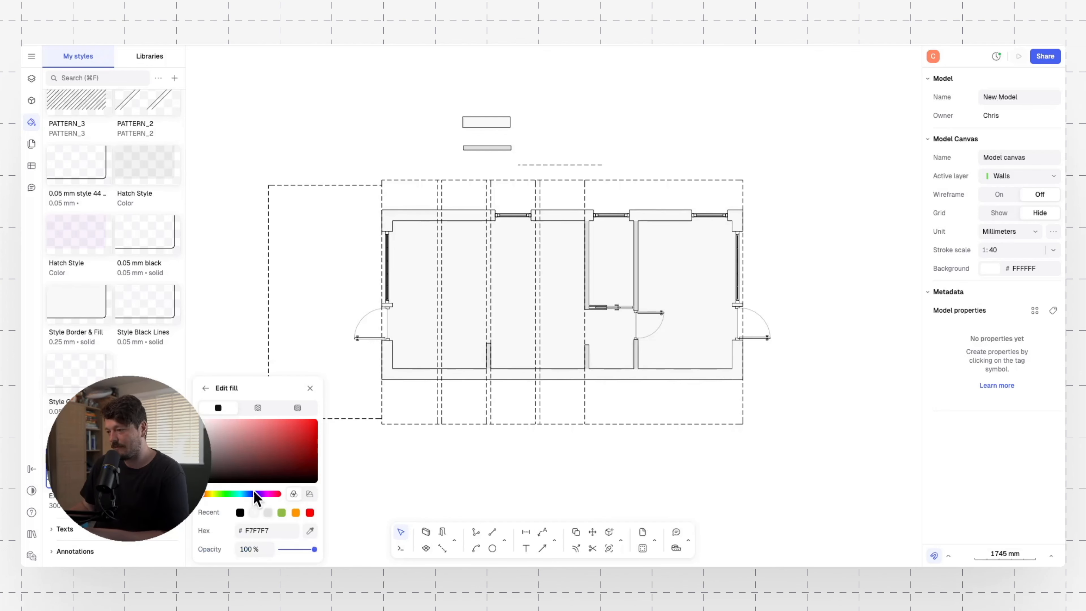
pyautogui.click(212, 434)
pyautogui.click(310, 388)
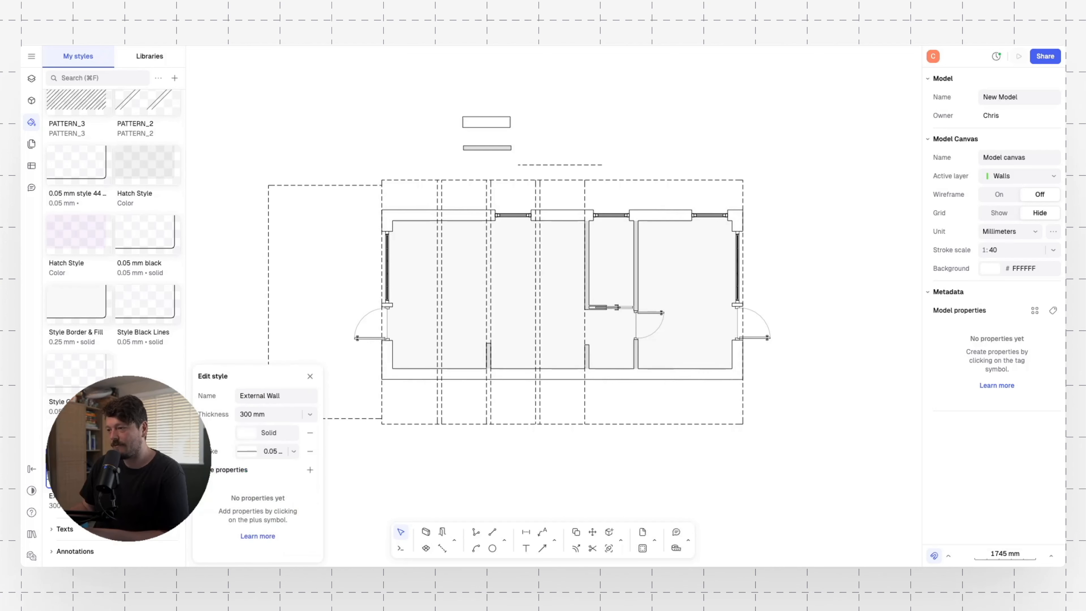
# - Change the interior partition wall style's solid fill to white, FFFFFF
pyautogui.click(241, 435)
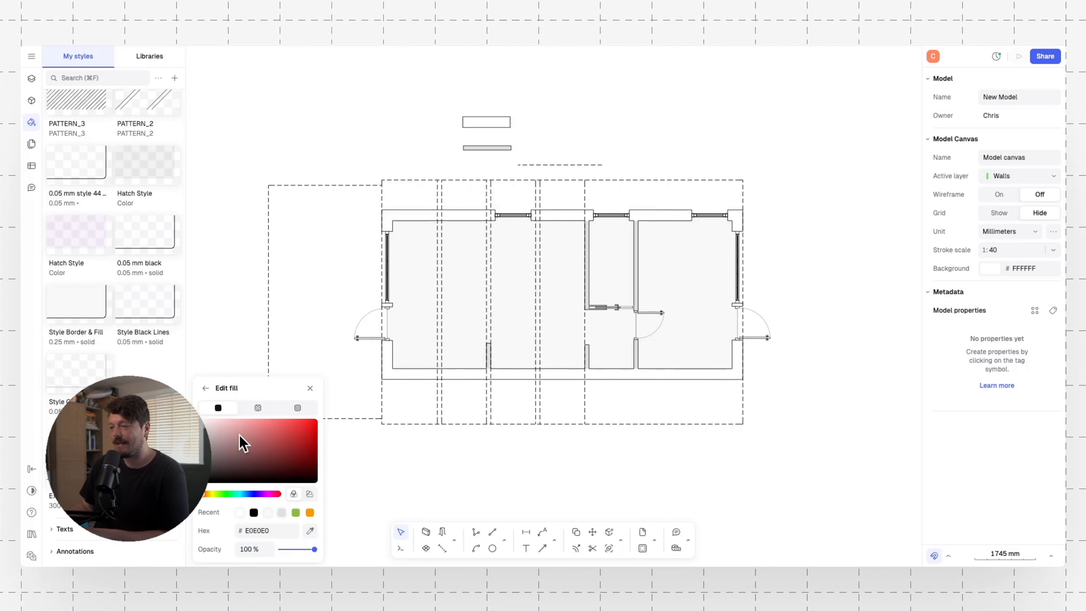
pyautogui.moveTo(223, 449); pyautogui.dragTo(162, 377)
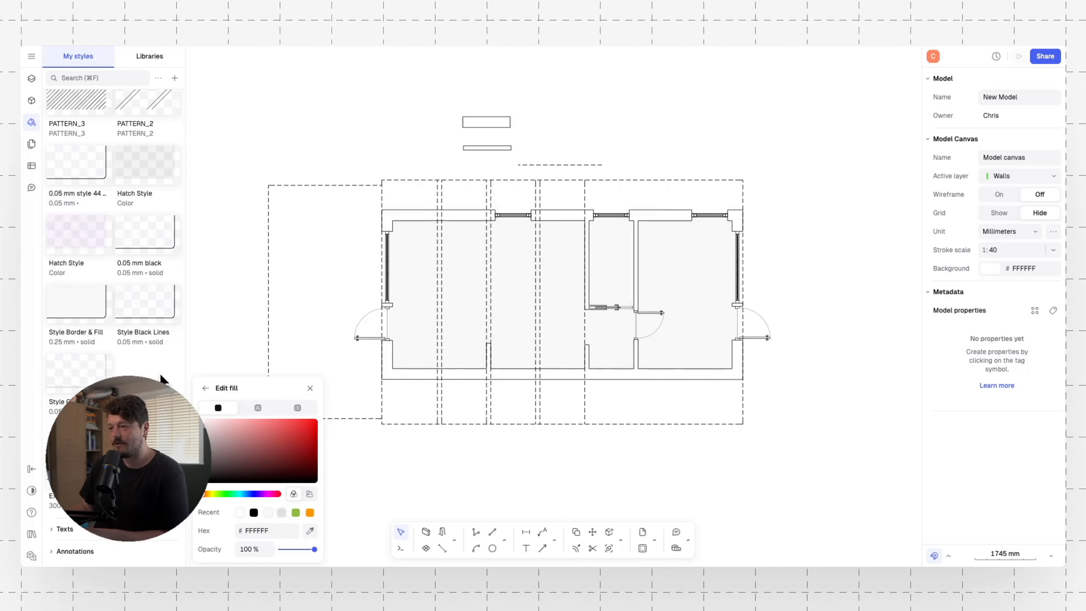
pyautogui.click(310, 388)
pyautogui.press('Escape')
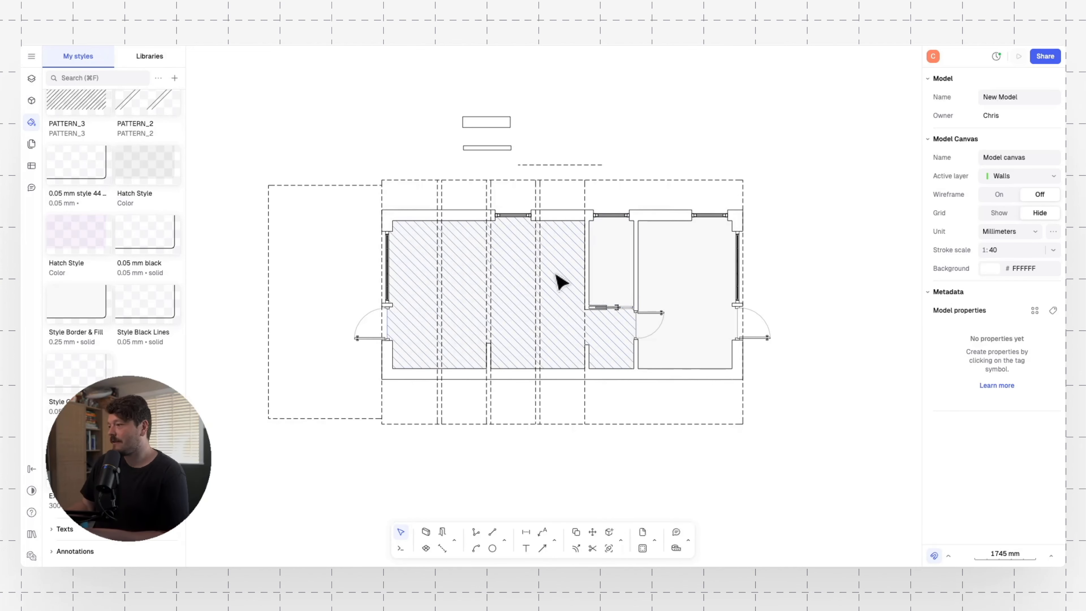
# - Create a style named Timber Floor from the Living zone and open its fill for editing
pyautogui.click(511, 284)
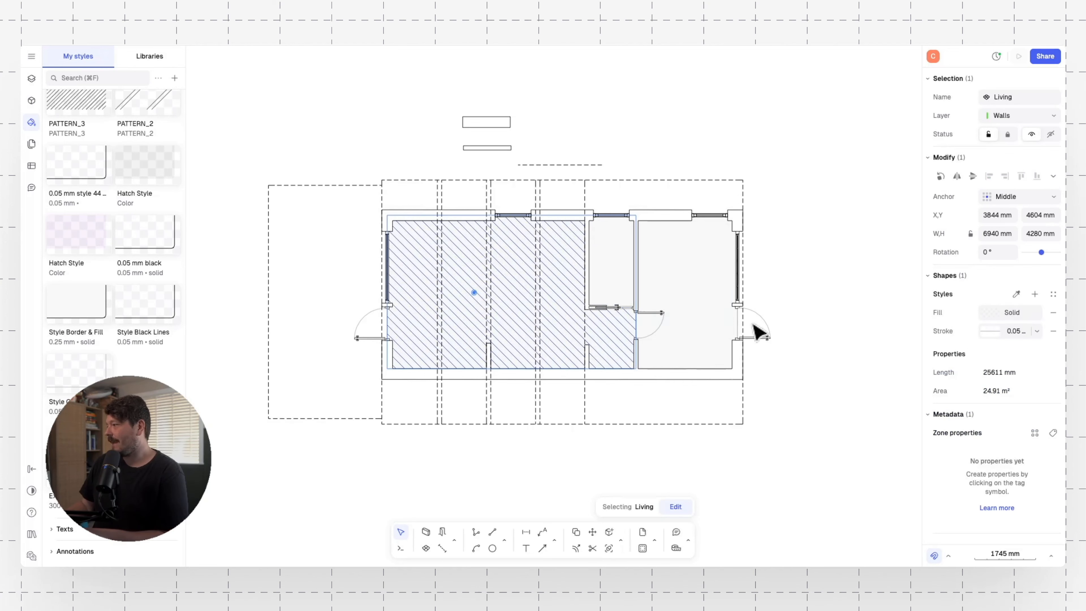
pyautogui.click(1035, 294)
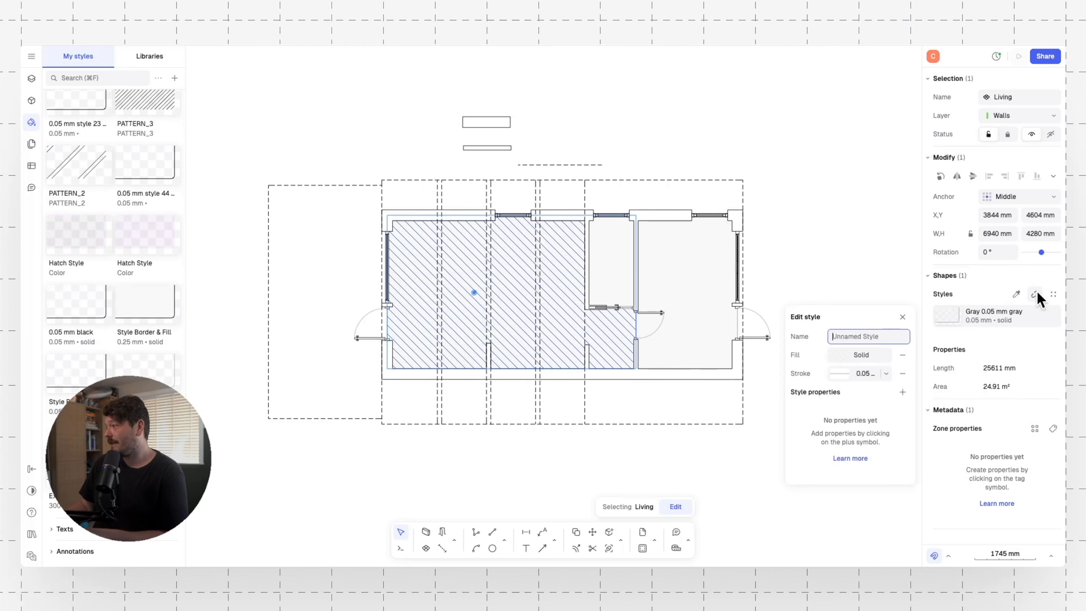
pyautogui.write('Timber Floor')
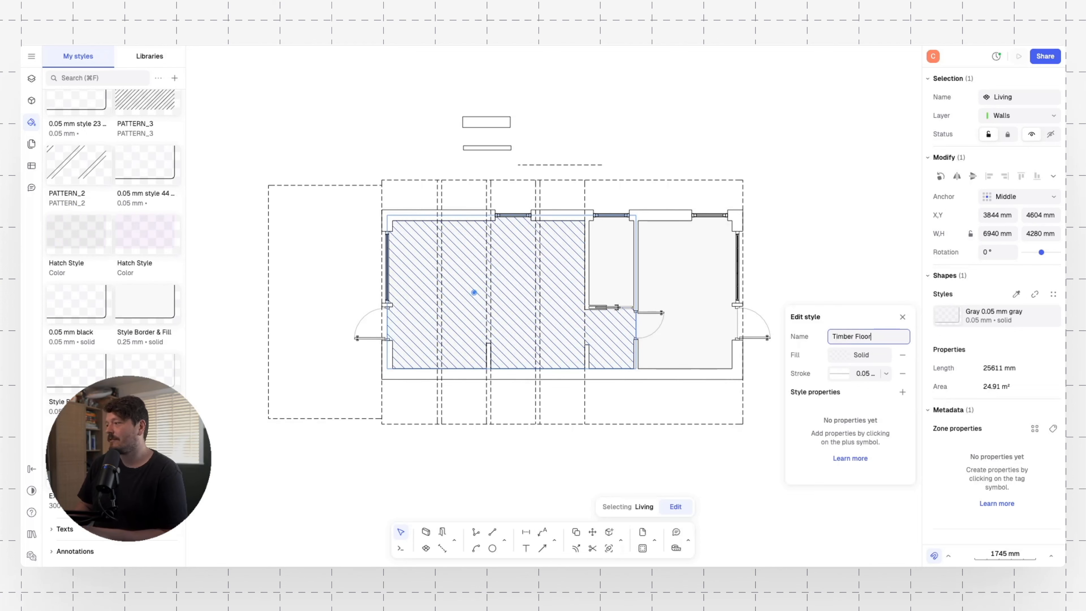
pyautogui.press('Return')
pyautogui.click(841, 359)
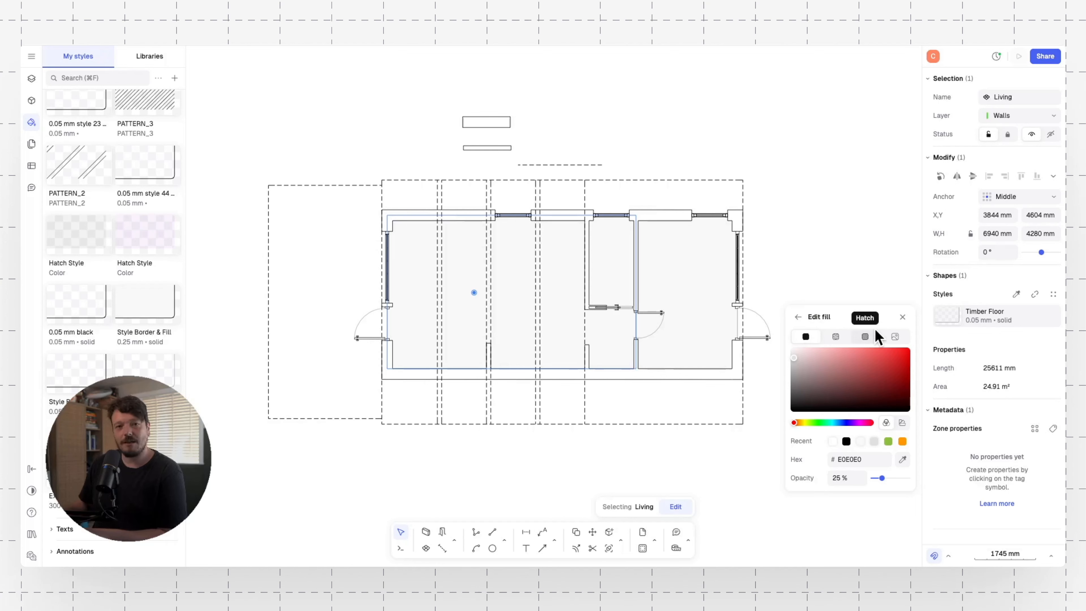
# - Try the solid red, texture, hatch and image fill types on the Timber Floor style
pyautogui.click(864, 350)
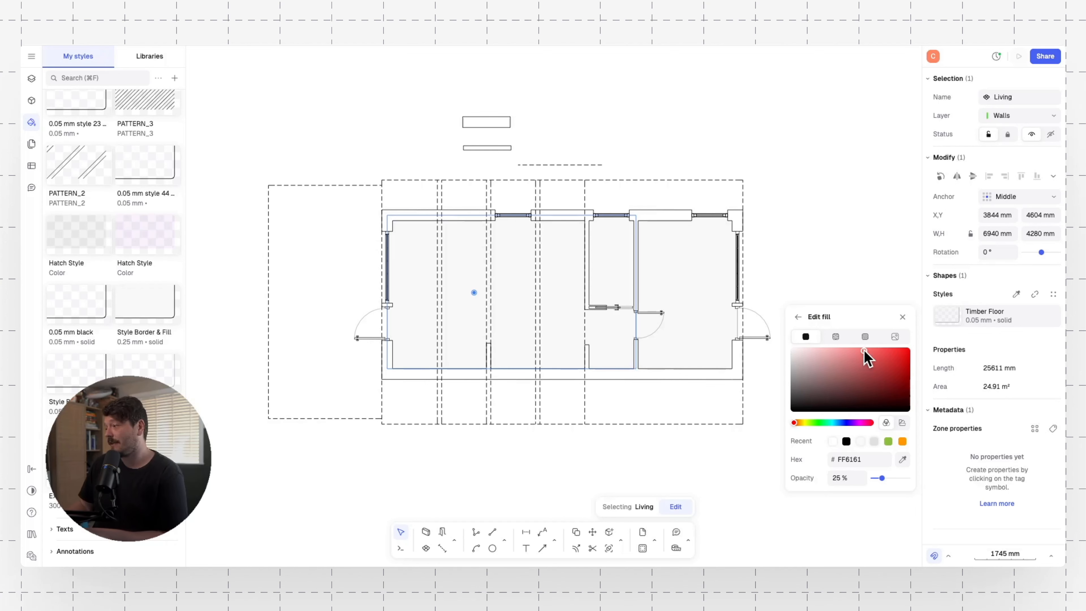
pyautogui.click(875, 368)
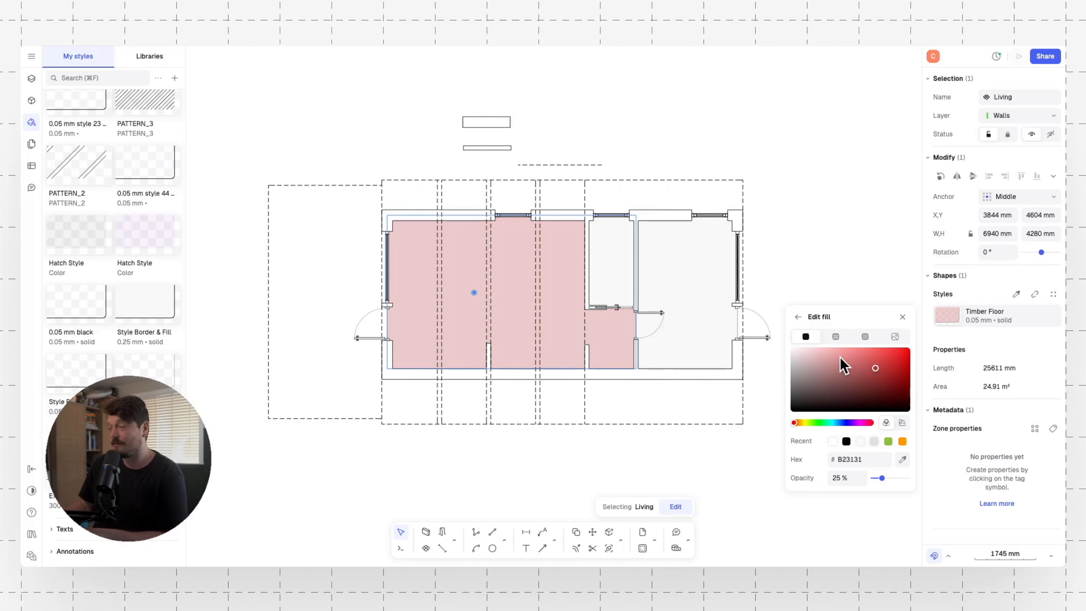
pyautogui.click(836, 337)
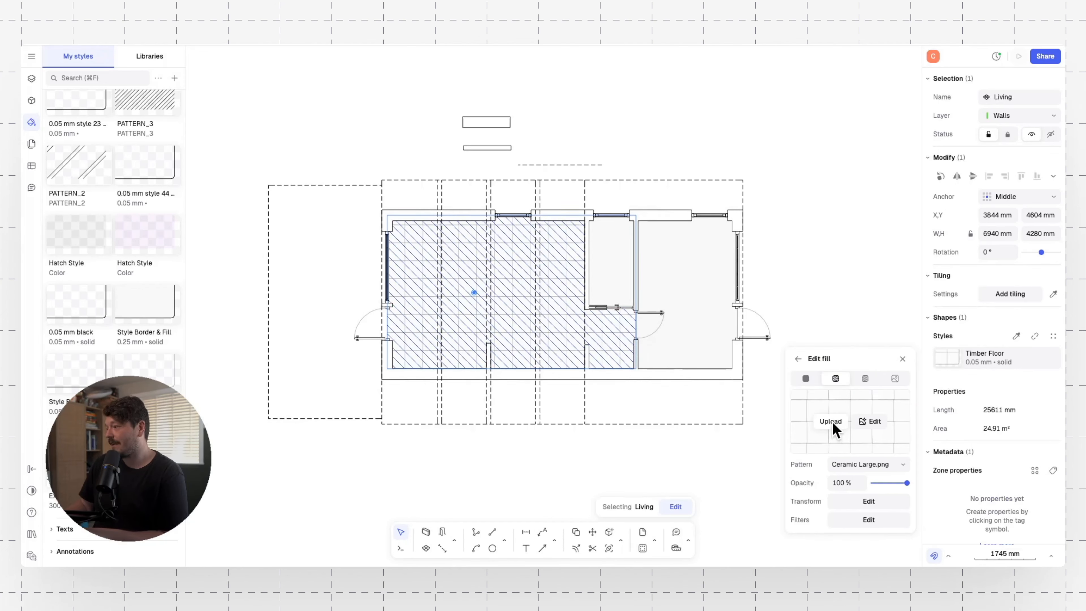
pyautogui.click(866, 463)
pyautogui.scroll(-5, 877, 355)
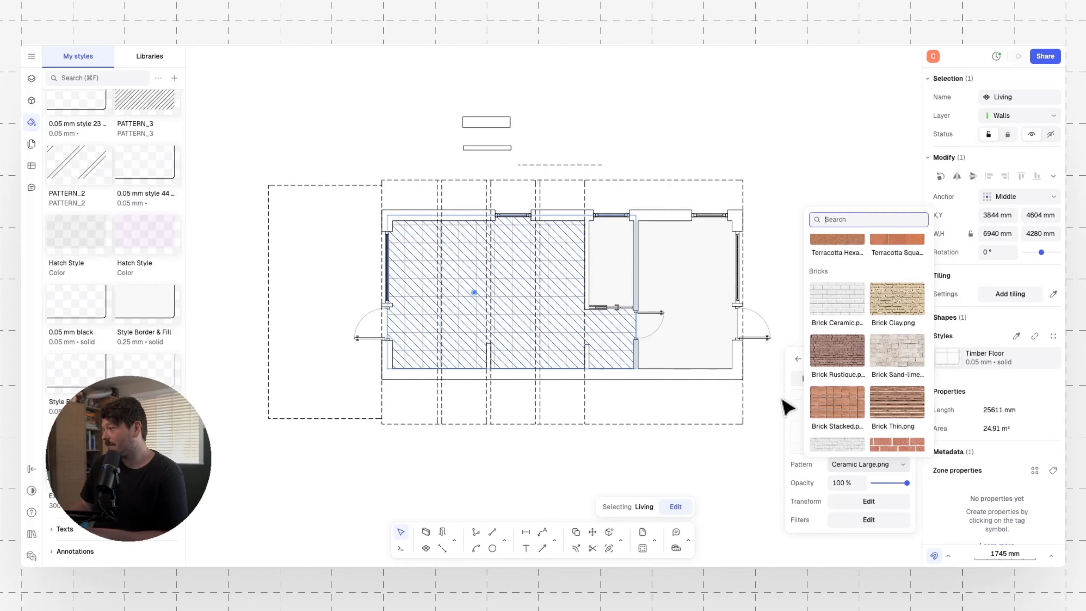
pyautogui.click(792, 385)
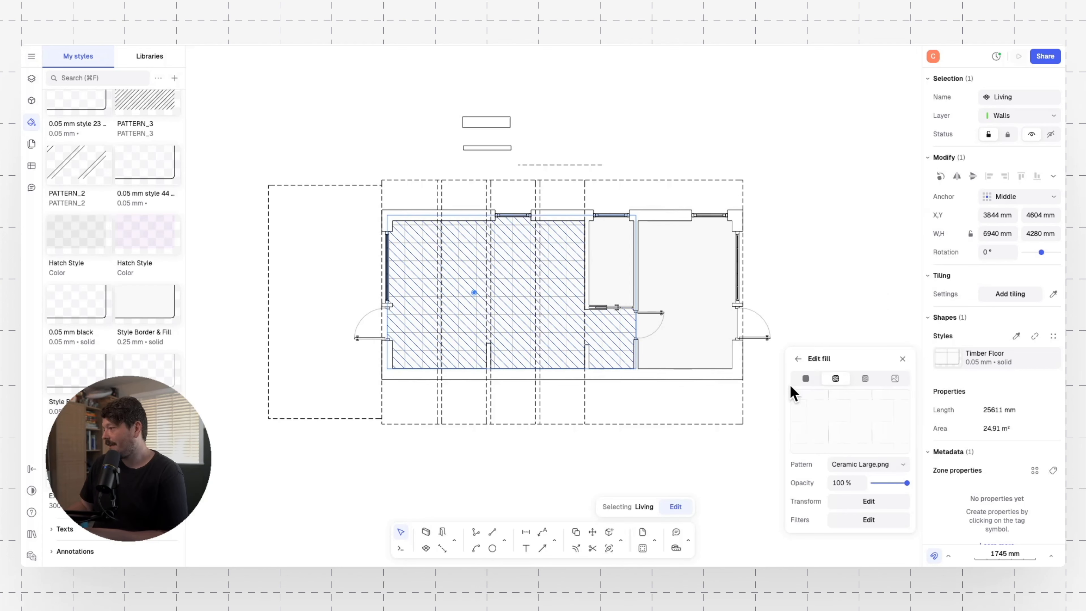
pyautogui.click(865, 379)
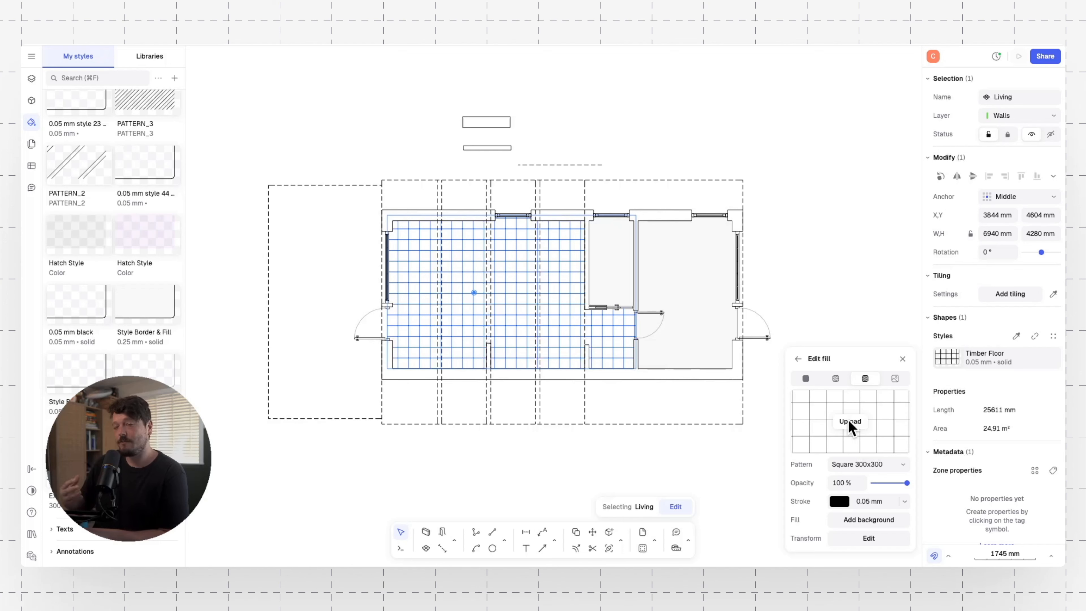
pyautogui.click(895, 379)
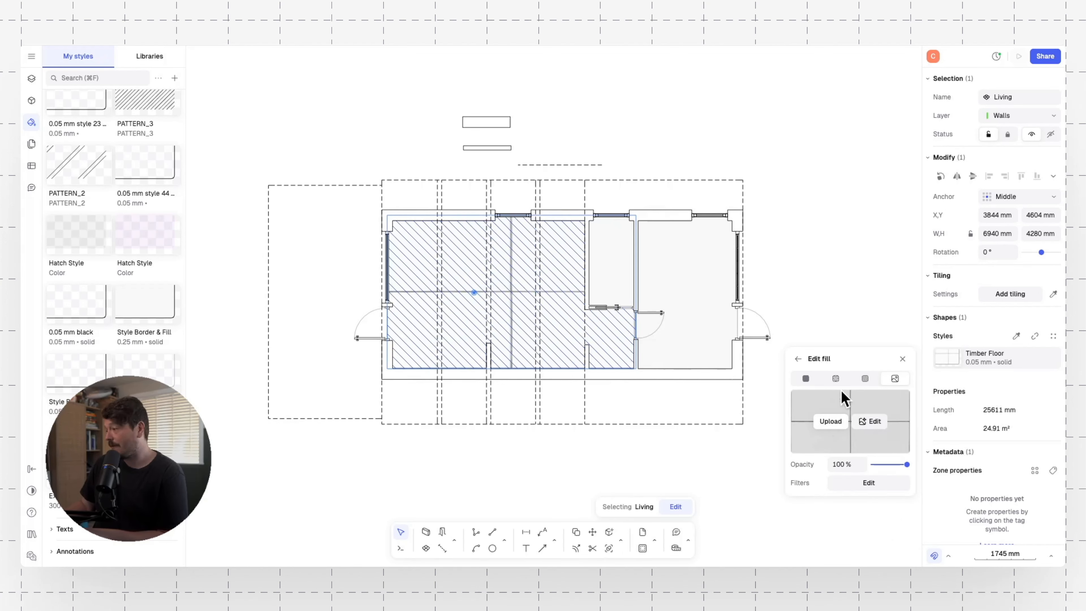
# - Give the Timber Floor style a texture fill using the Strip Light.png wood pattern
pyautogui.click(836, 379)
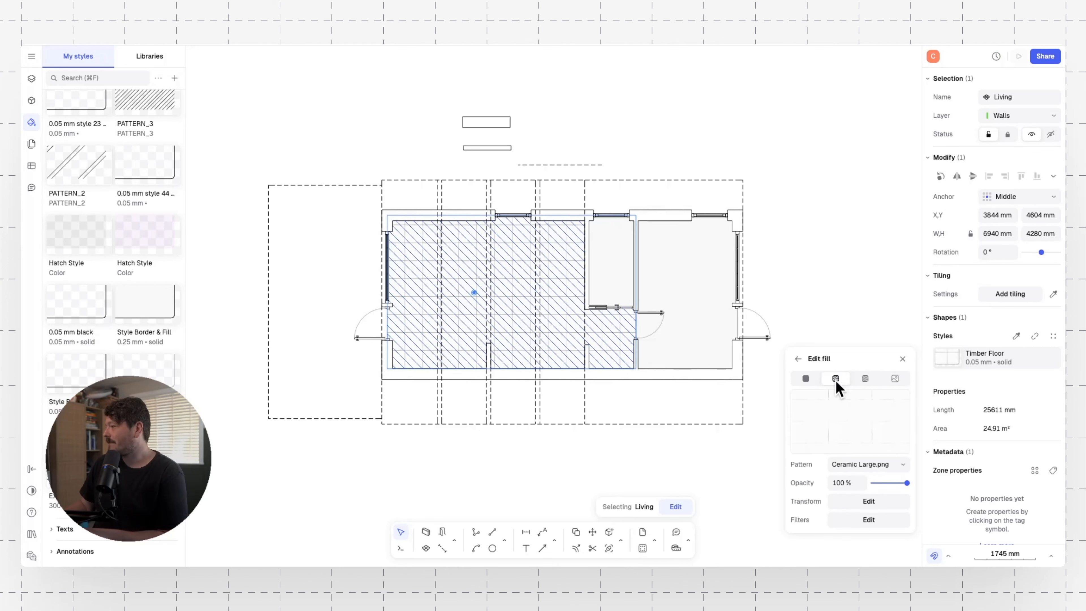
pyautogui.click(847, 465)
pyautogui.scroll(-10, 863, 346)
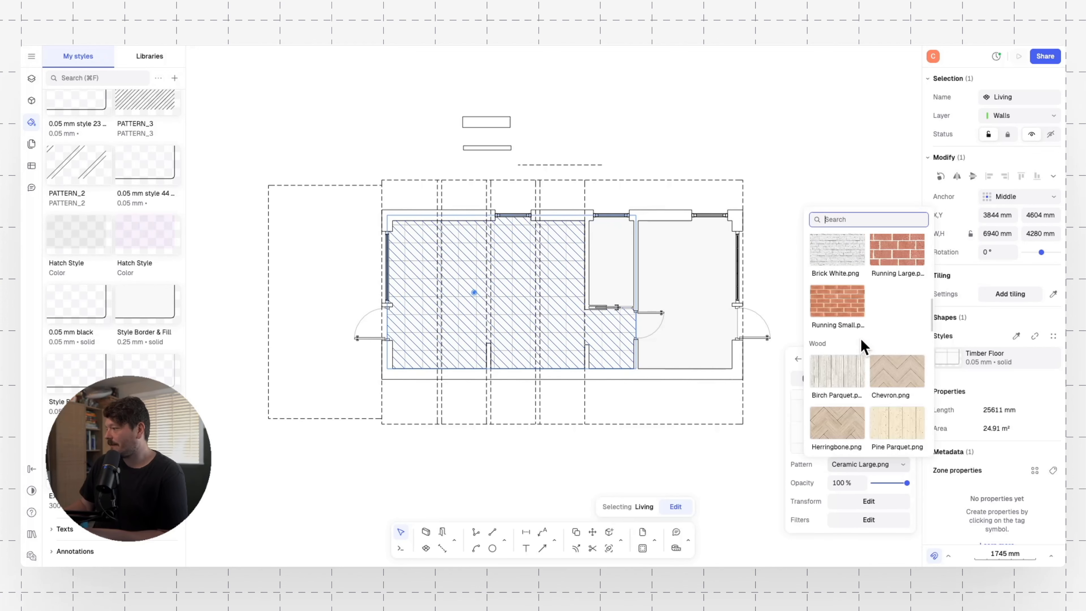
pyautogui.scroll(-4, 862, 346)
pyautogui.click(832, 357)
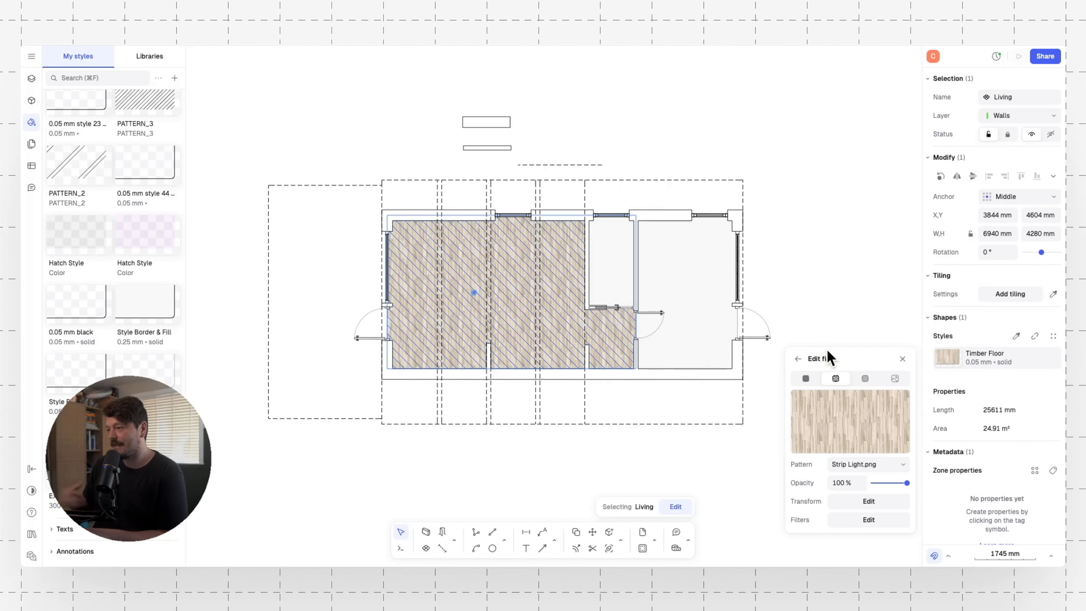
# - Set the Timber Floor texture's opacity to 50% and its scale to 2x
pyautogui.moveTo(841, 430)
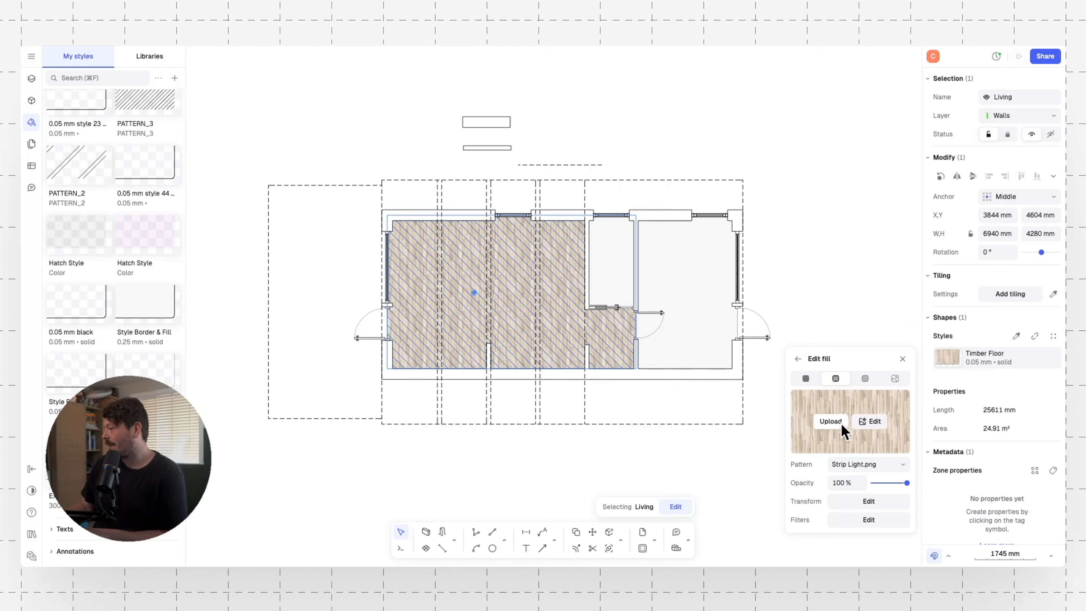
pyautogui.click(853, 479)
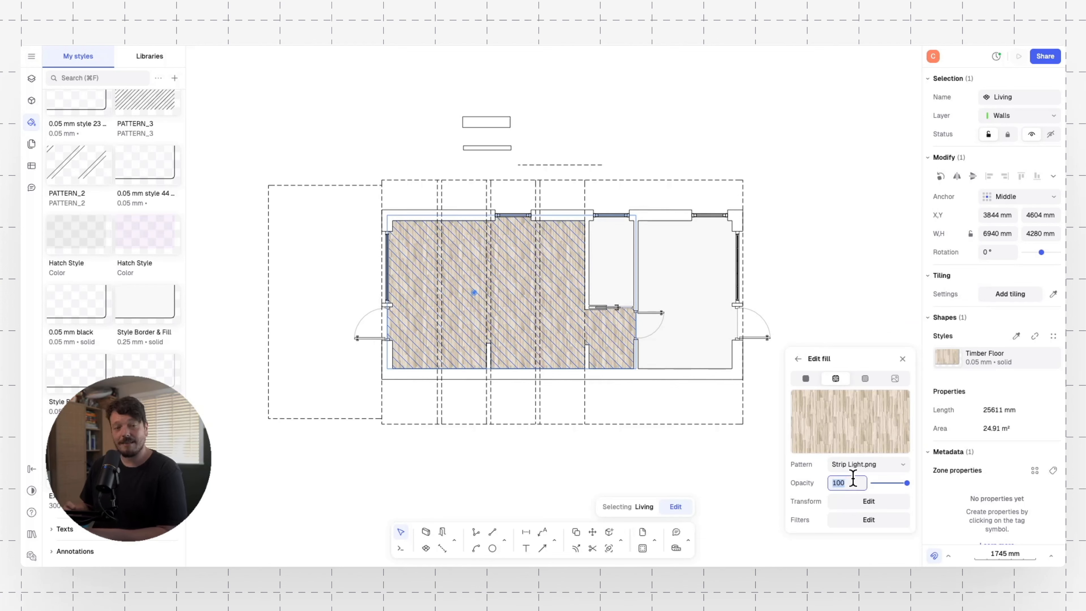
pyautogui.write('50')
pyautogui.press('Return')
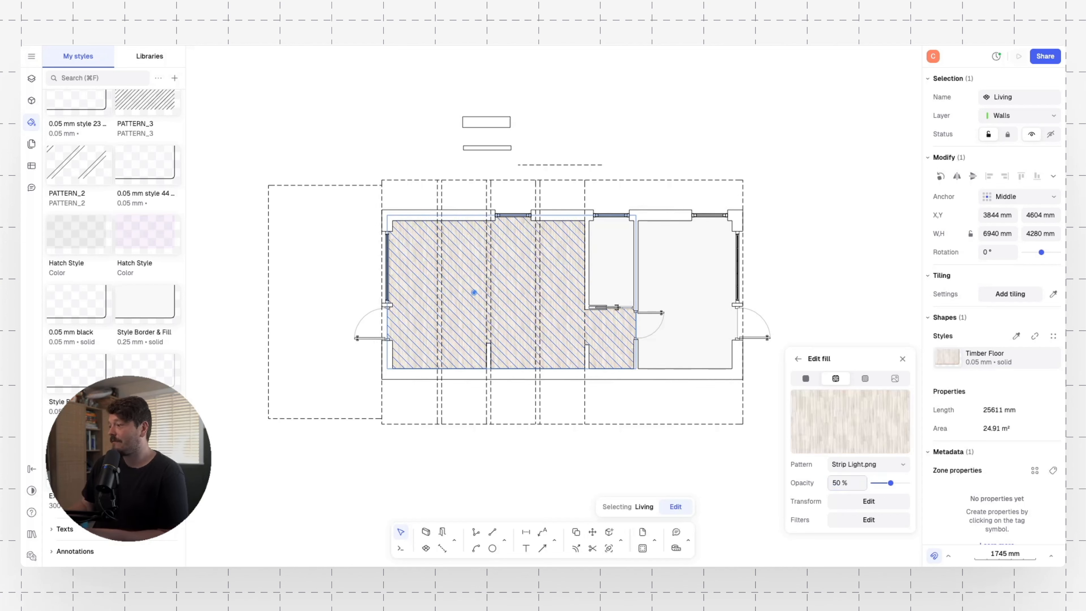
pyautogui.click(864, 504)
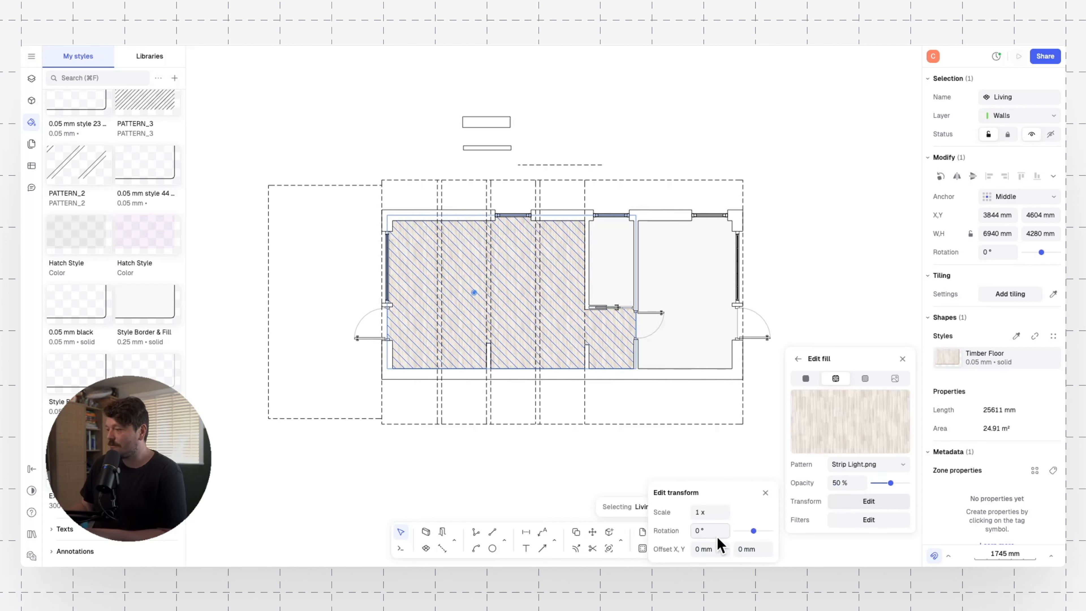
pyautogui.click(714, 513)
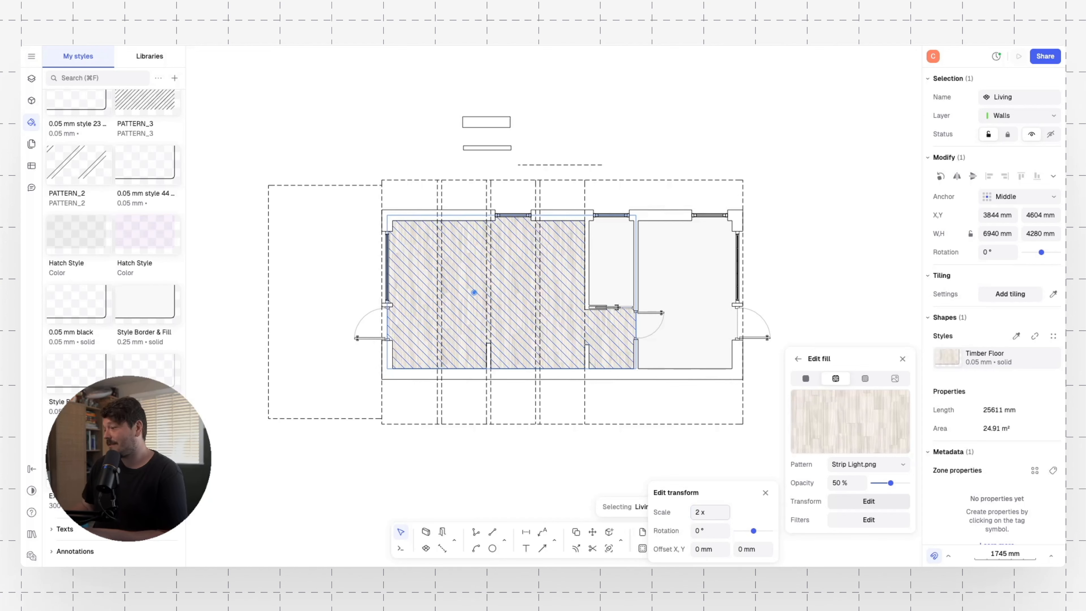
pyautogui.click(766, 492)
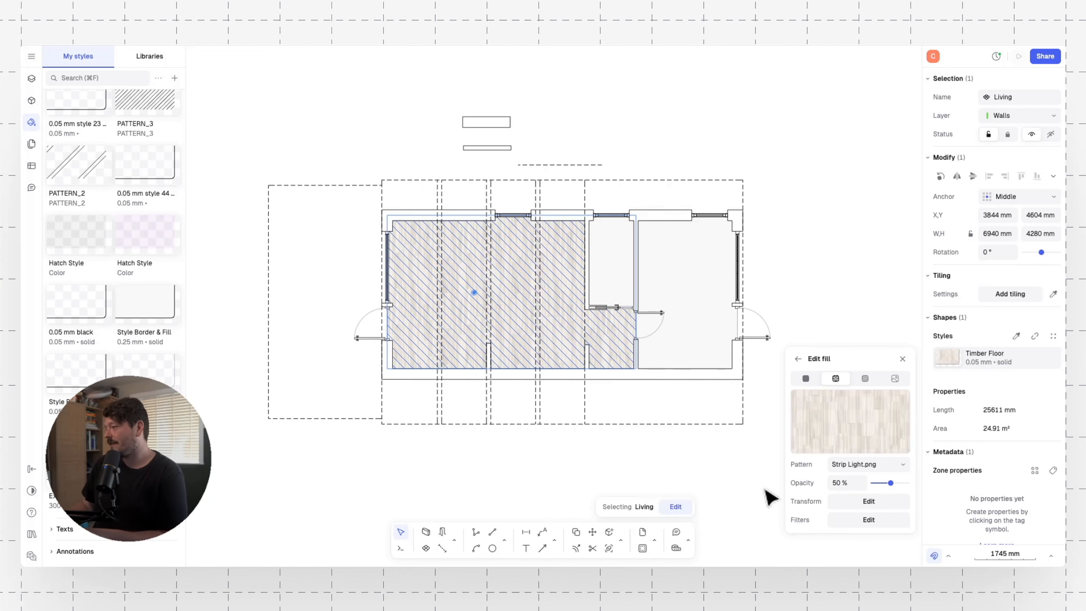
pyautogui.click(860, 305)
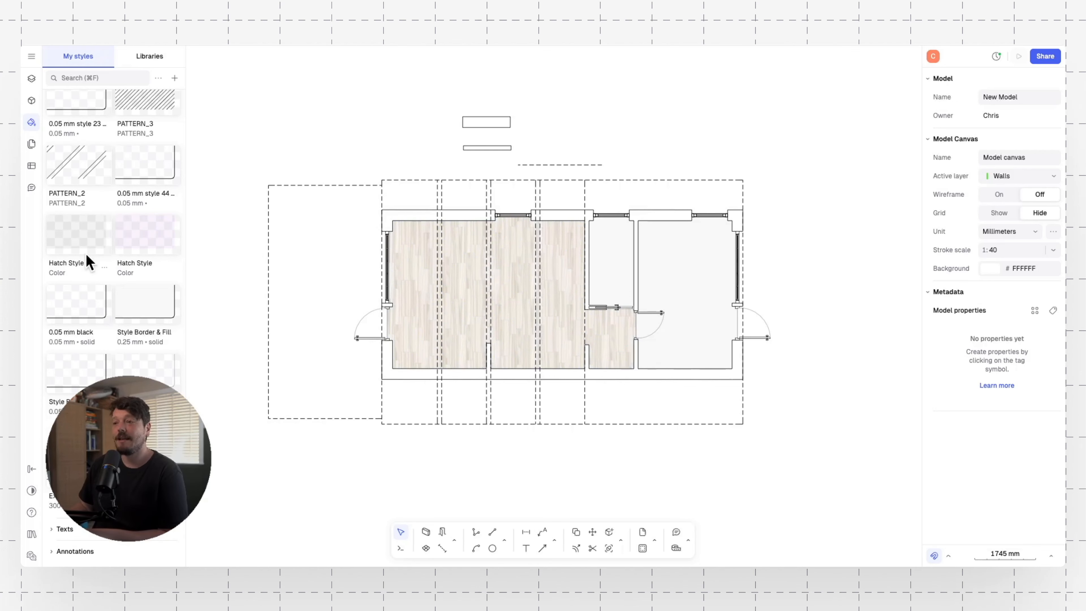
# - Review the saved Timber Floor style's fill and stroke settings in the style list
pyautogui.scroll(5, 97, 262)
pyautogui.scroll(5, 98, 262)
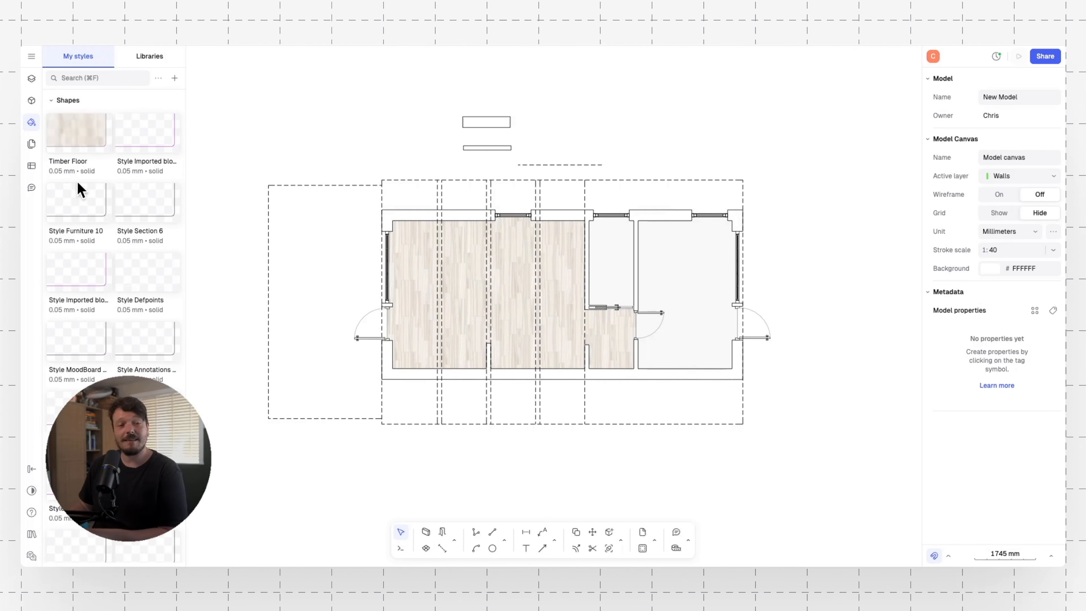
pyautogui.click(76, 129)
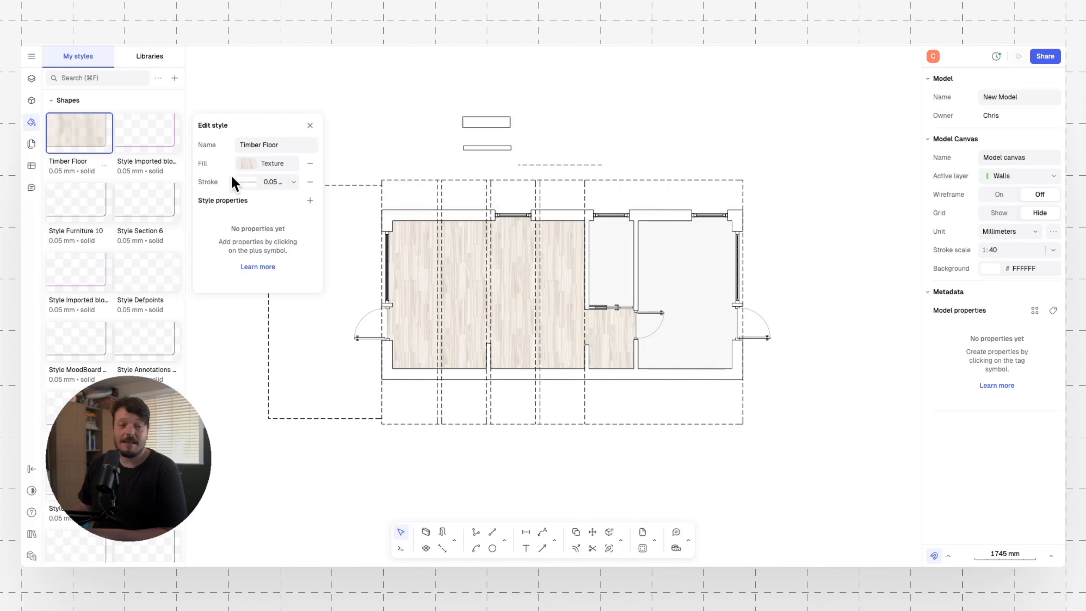
pyautogui.click(721, 108)
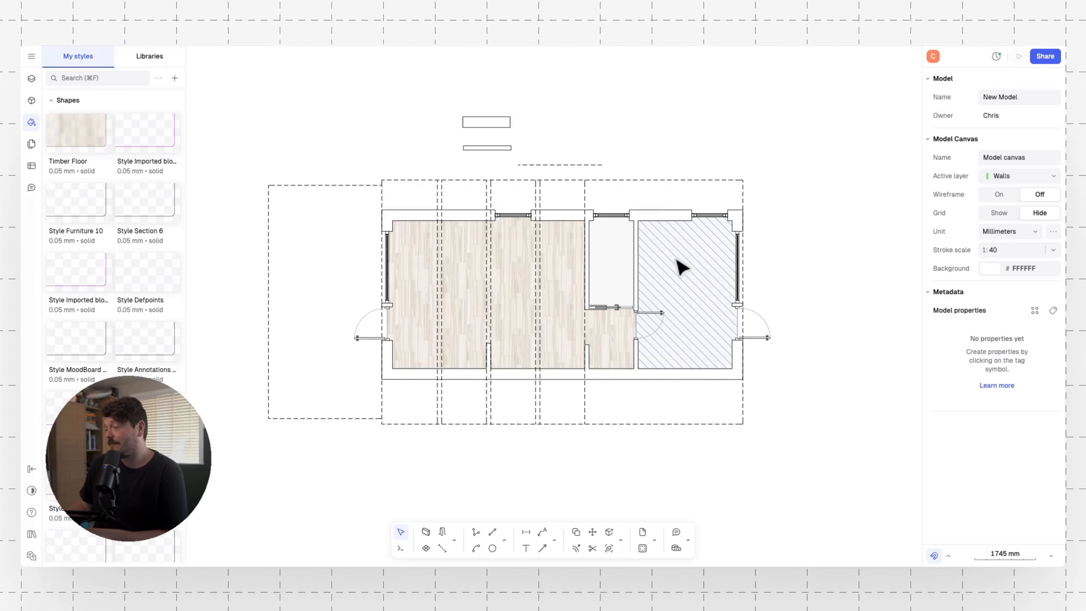
# - Apply the Timber Floor style to the Bedroom zone by sampling it from the Living zone
pyautogui.click(681, 267)
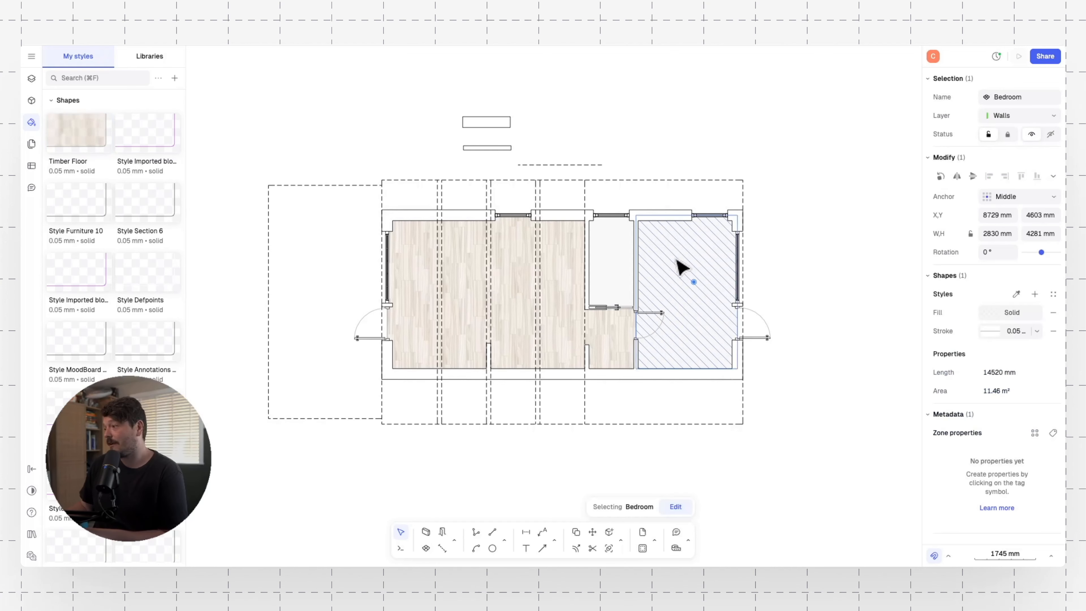
pyautogui.click(1017, 294)
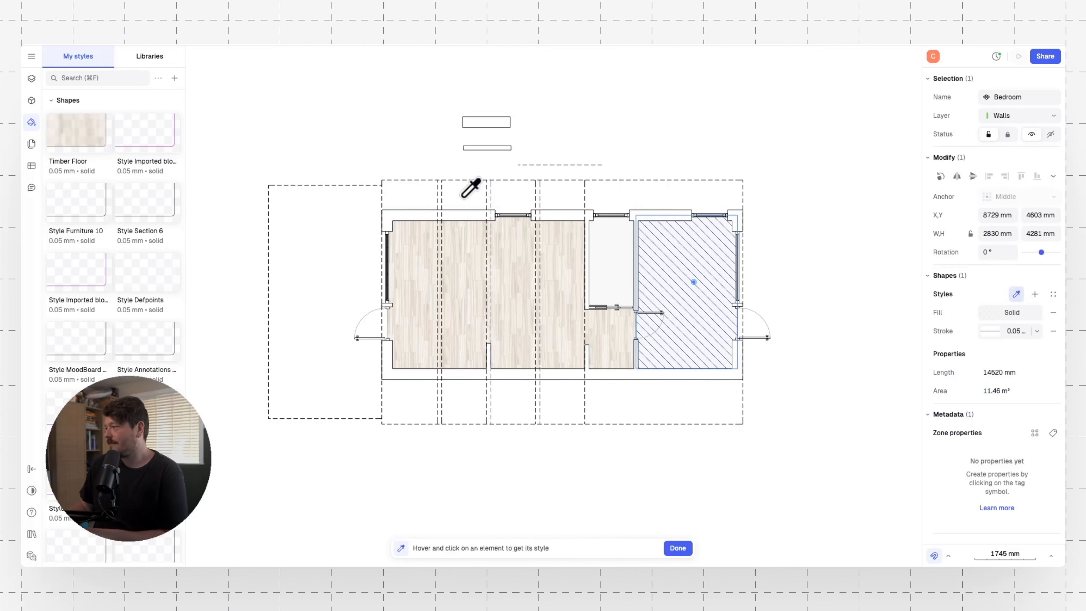
pyautogui.click(559, 272)
pyautogui.press('Escape')
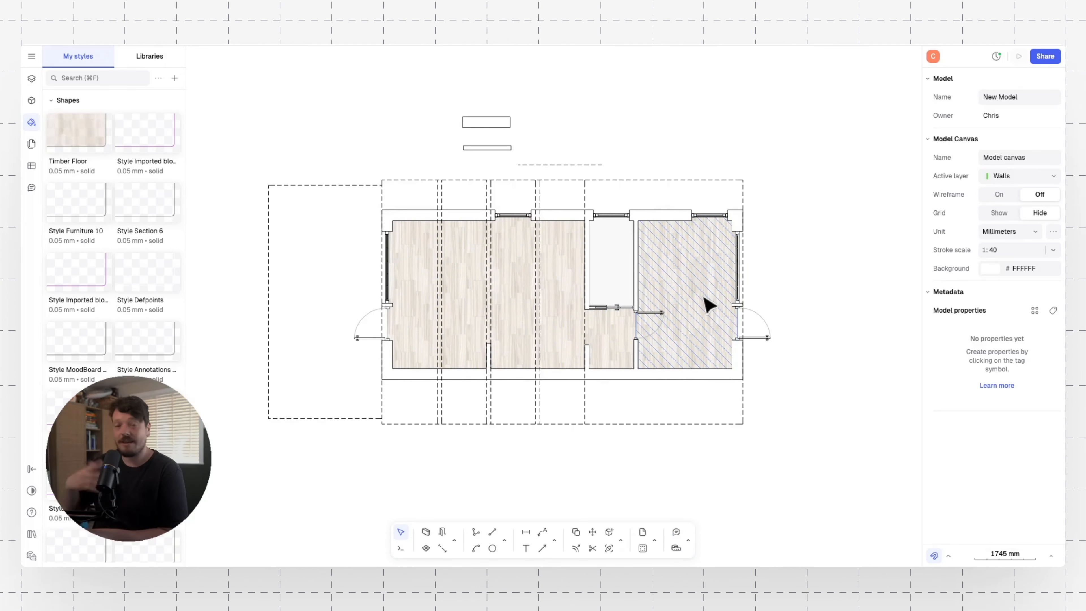
# - Create a new style named Ceramic Tile from the Bathroom zone's fill and stroke
pyautogui.click(621, 276)
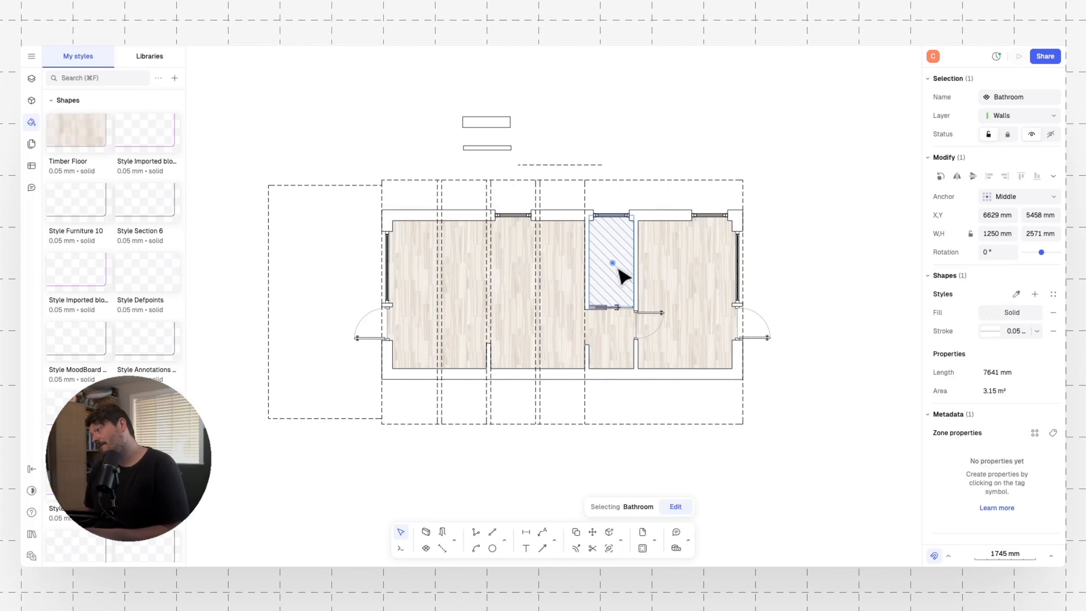
pyautogui.click(1035, 294)
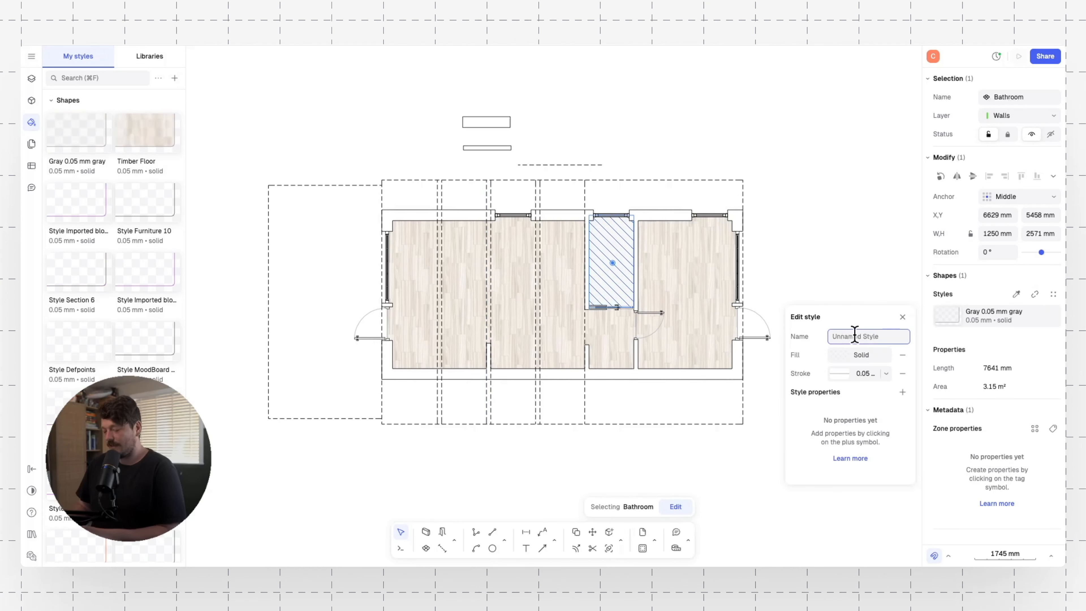
pyautogui.write('Ceramic Tile')
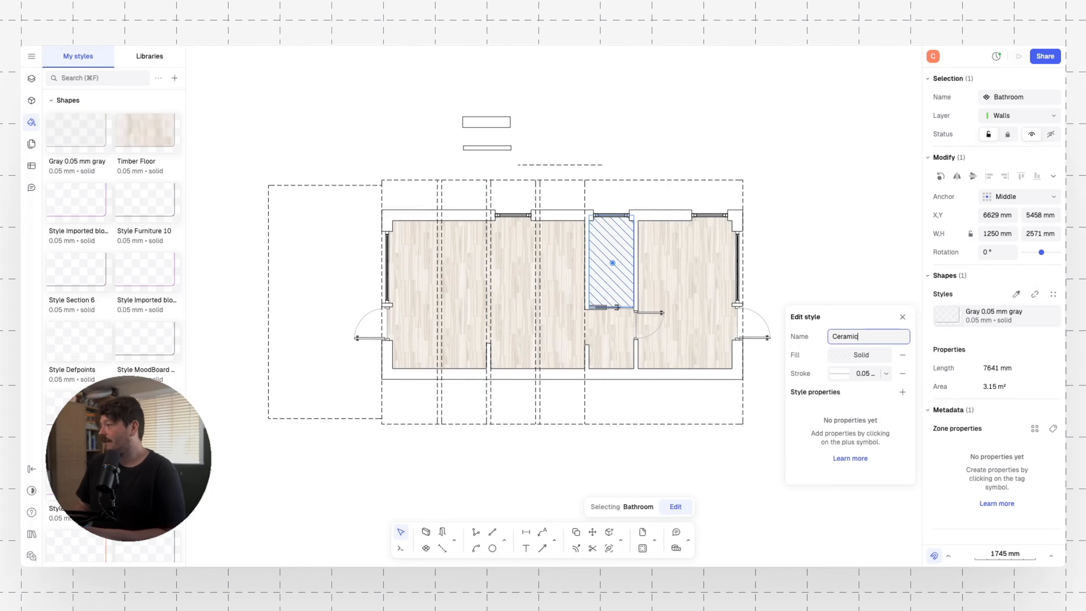
# - Give the Ceramic Tile style a texture fill using the Ceramic Small.png pattern
pyautogui.click(838, 355)
pyautogui.click(832, 338)
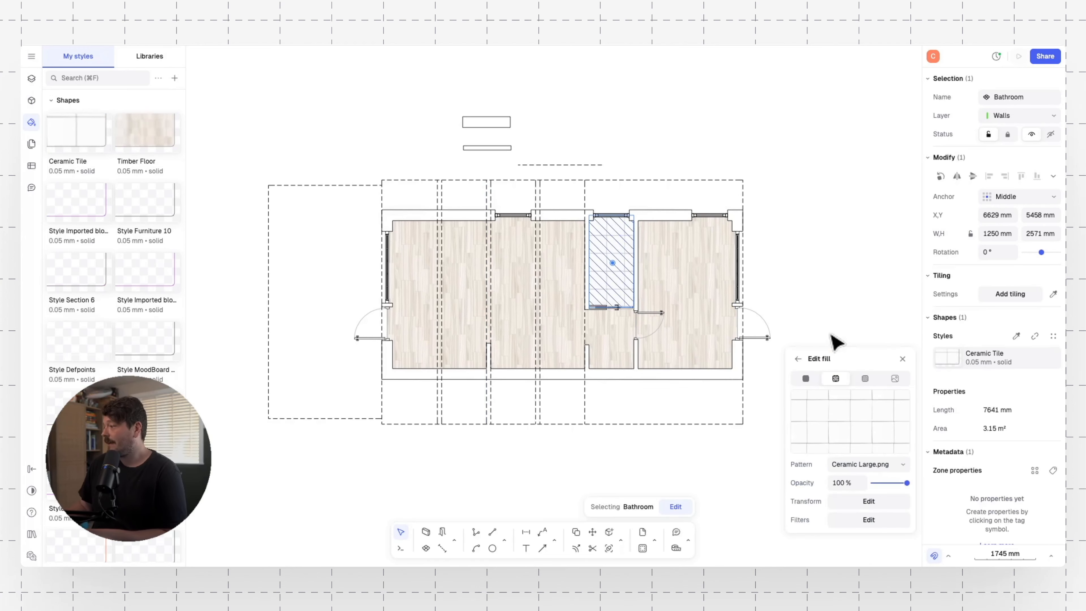
pyautogui.click(851, 464)
pyautogui.click(890, 346)
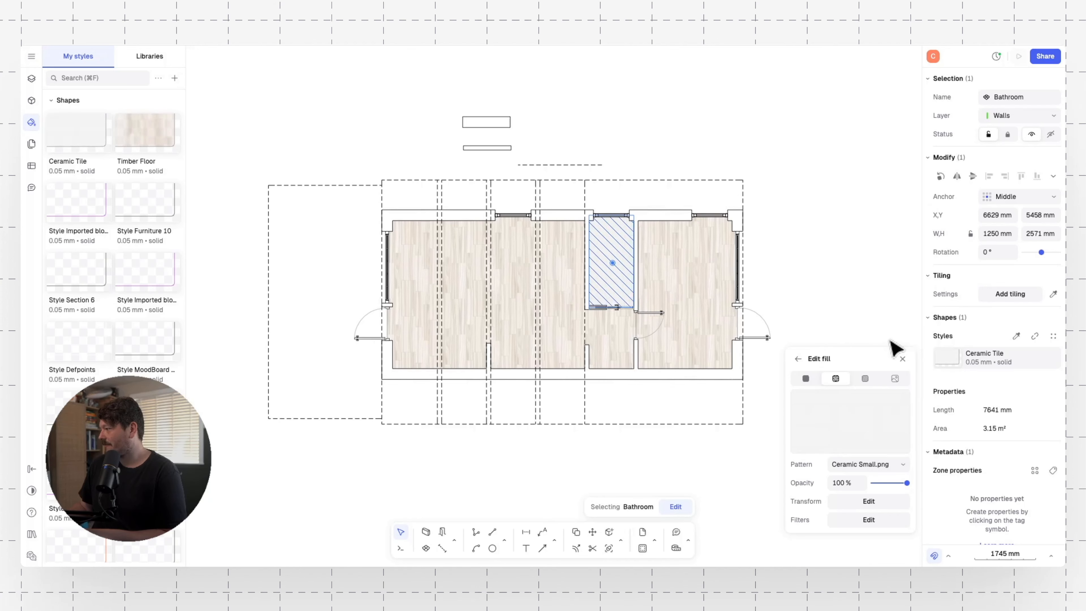
pyautogui.click(849, 272)
pyautogui.scroll(5, 684, 280)
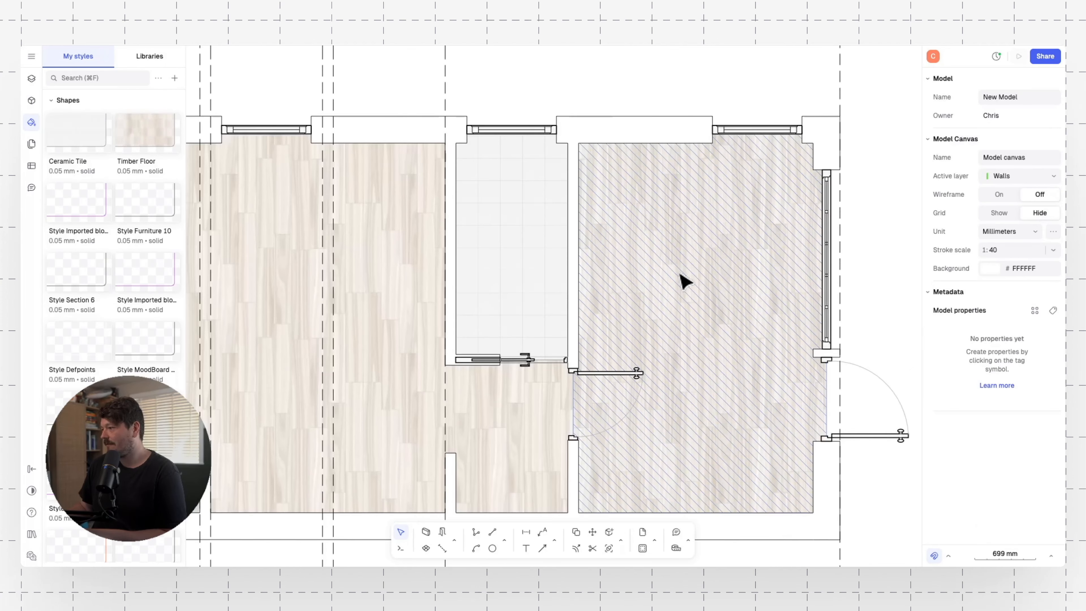
pyautogui.scroll(-5, 684, 280)
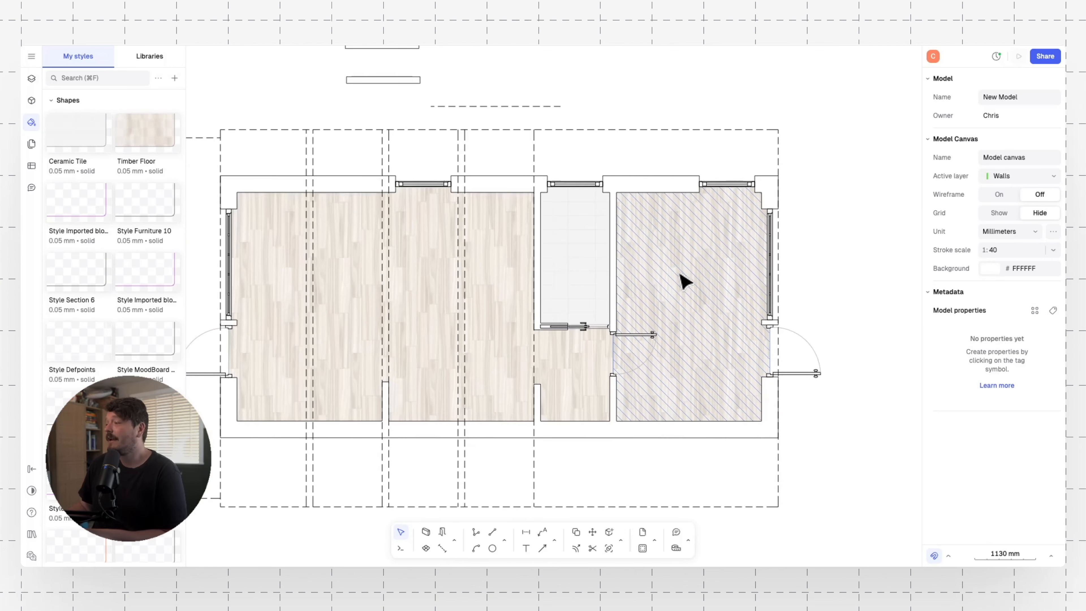
# - Check the style assigned to the Bathroom zone and the saved Ceramic Tile style's settings
pyautogui.click(582, 267)
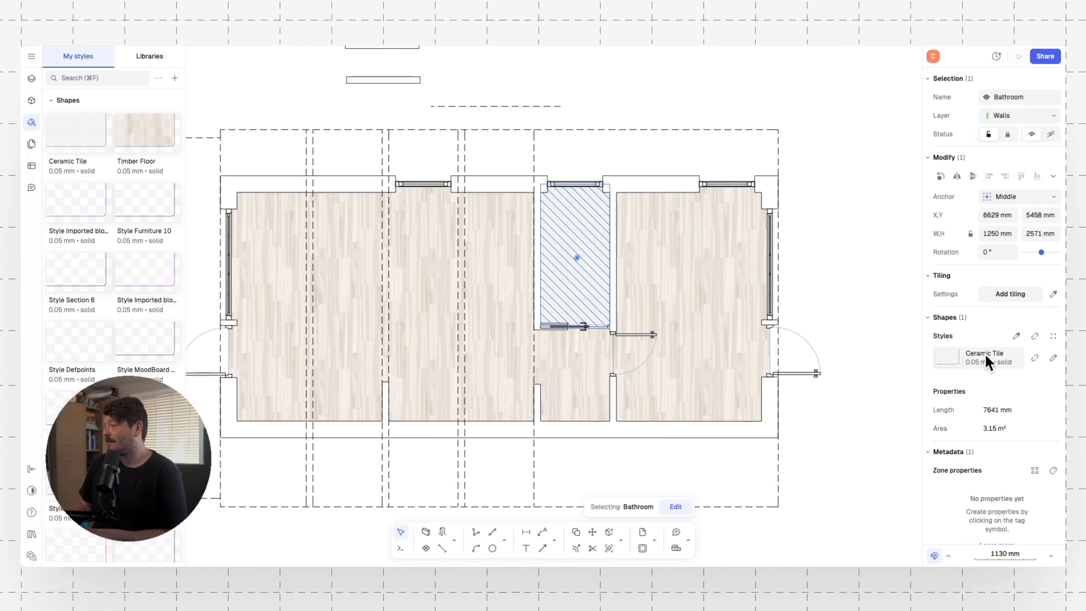
pyautogui.click(221, 97)
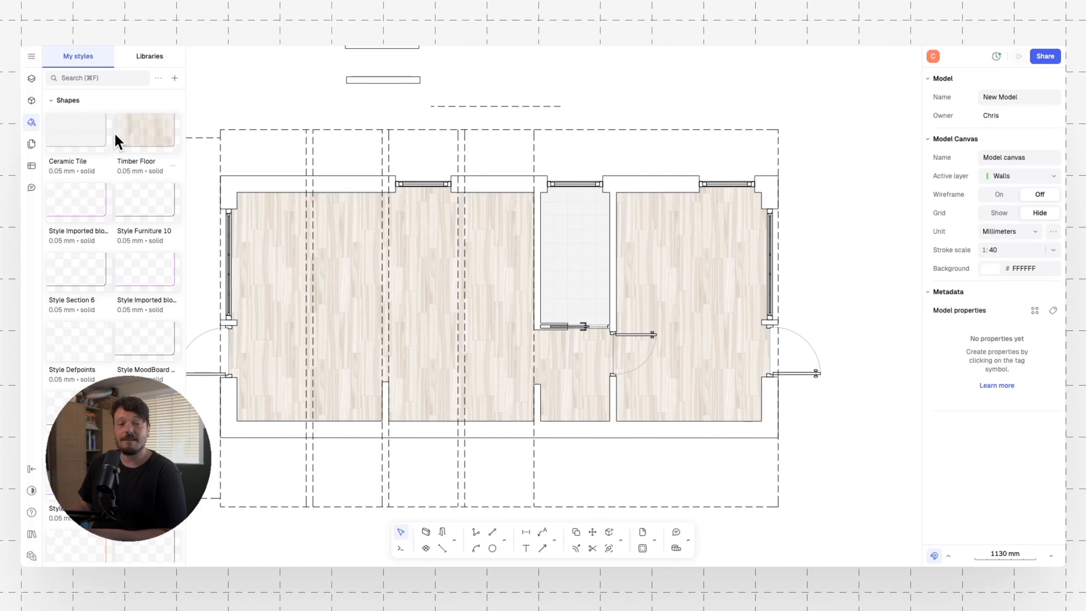
pyautogui.click(80, 139)
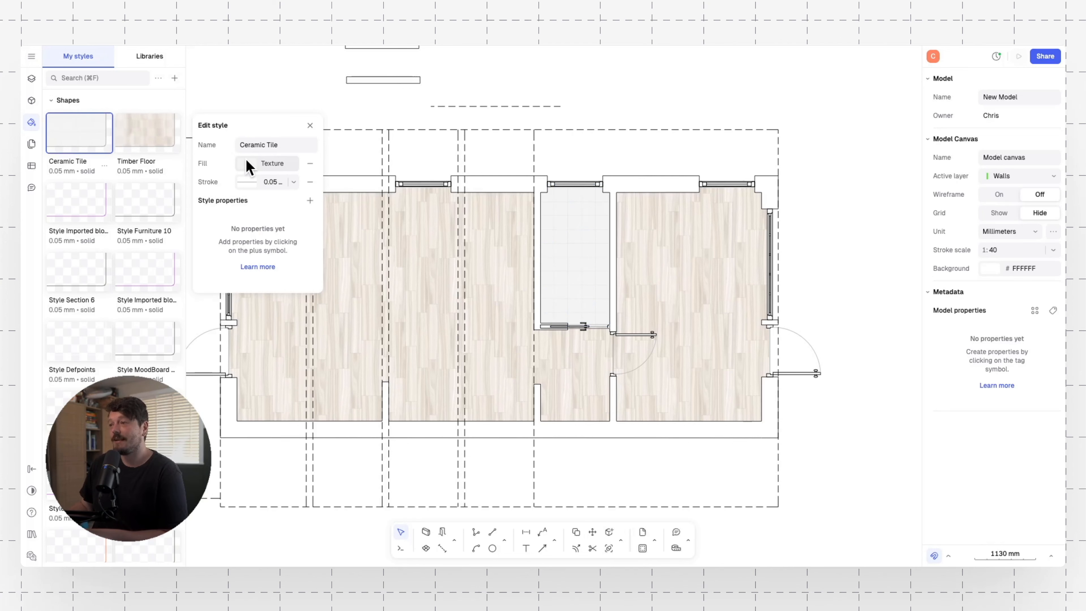
# - Try the Herringbone.png wood pattern as the Timber Floor style's texture
pyautogui.click(158, 136)
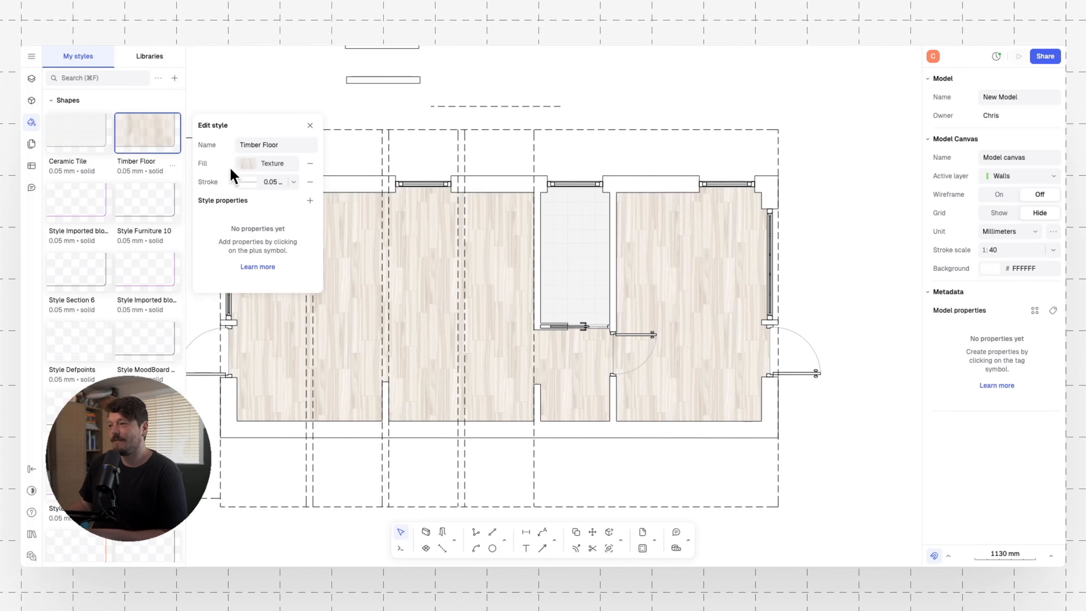
pyautogui.click(247, 163)
pyautogui.click(248, 233)
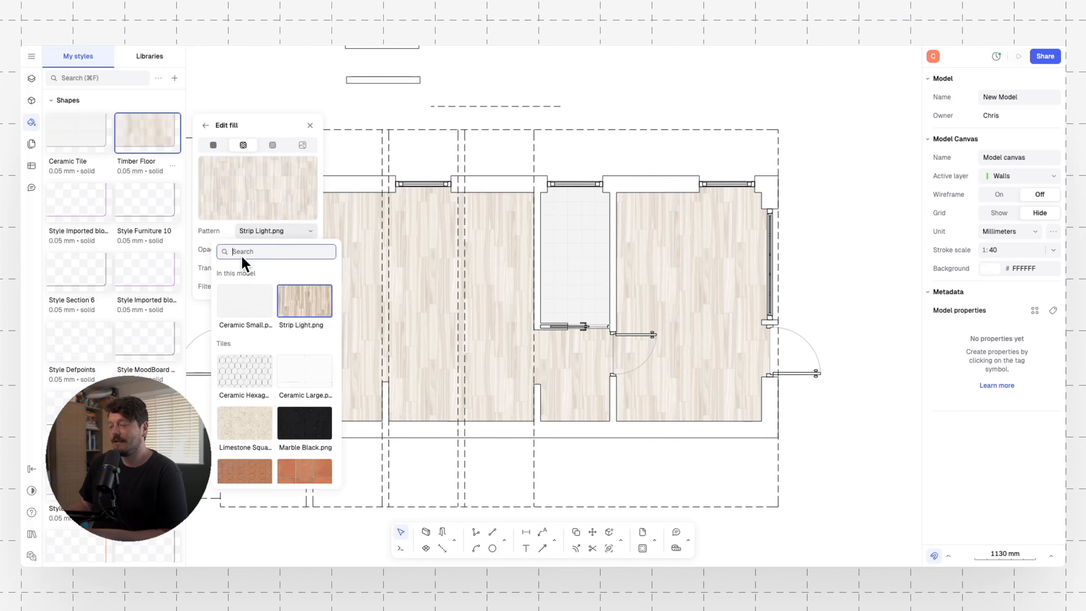
pyautogui.scroll(-6, 249, 384)
pyautogui.scroll(-5, 252, 391)
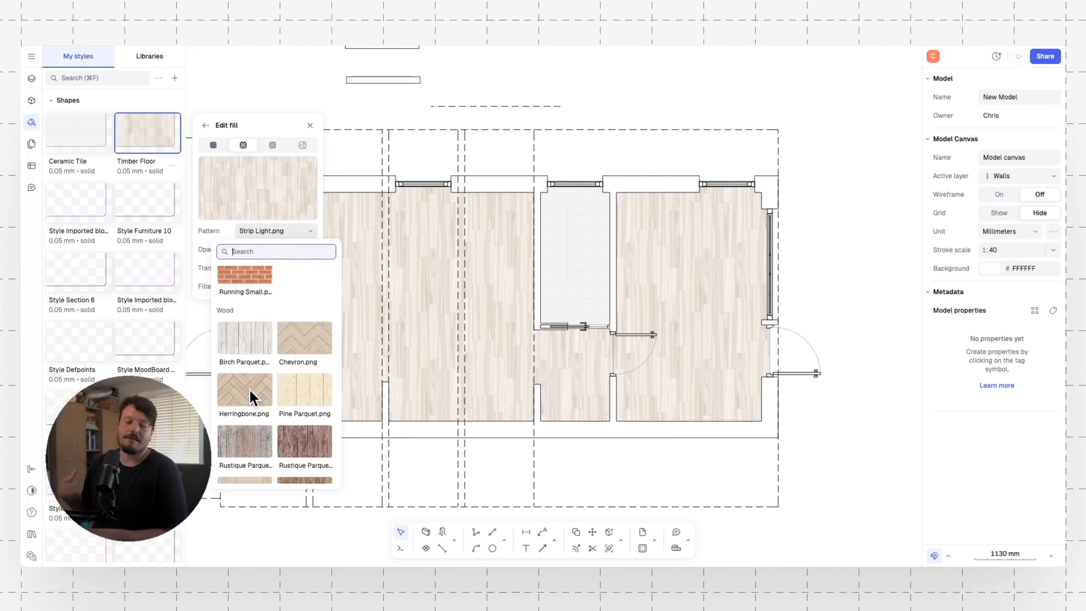
pyautogui.click(252, 397)
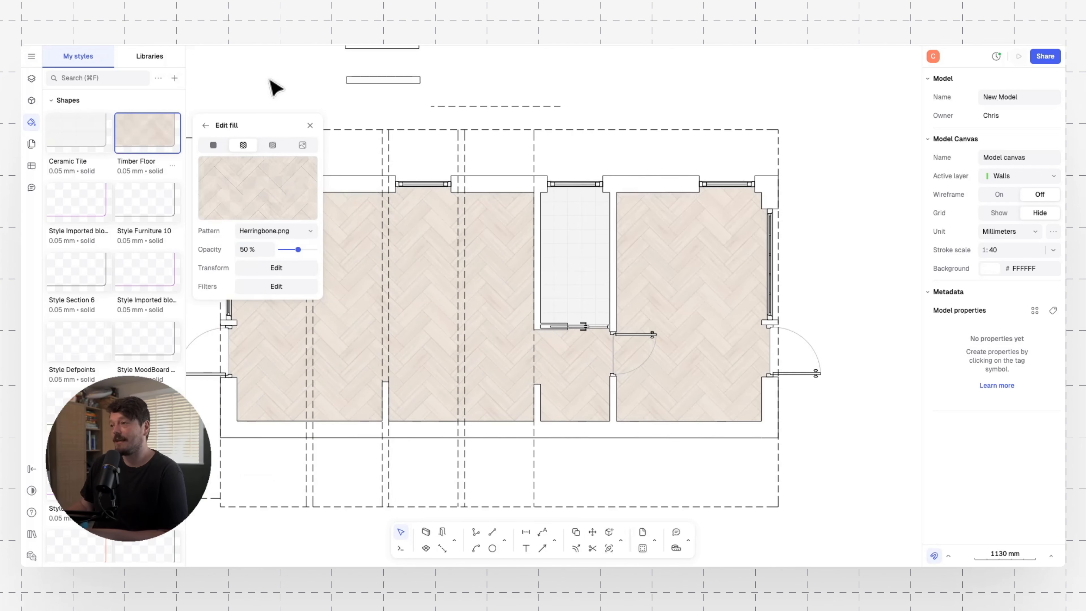
pyautogui.click(281, 88)
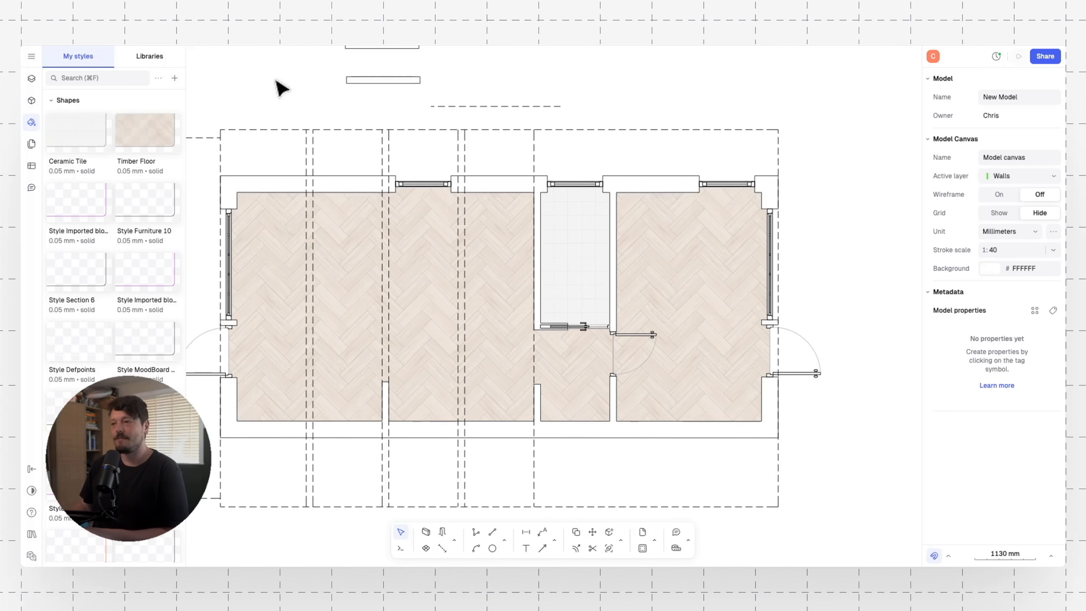
# - Undo the last pattern change on the Timber Floor style
pyautogui.press('super+z')
pyautogui.moveTo(465, 198); pyautogui.dragTo(523, 219, button='middle')
pyautogui.scroll(-3, 533, 198)
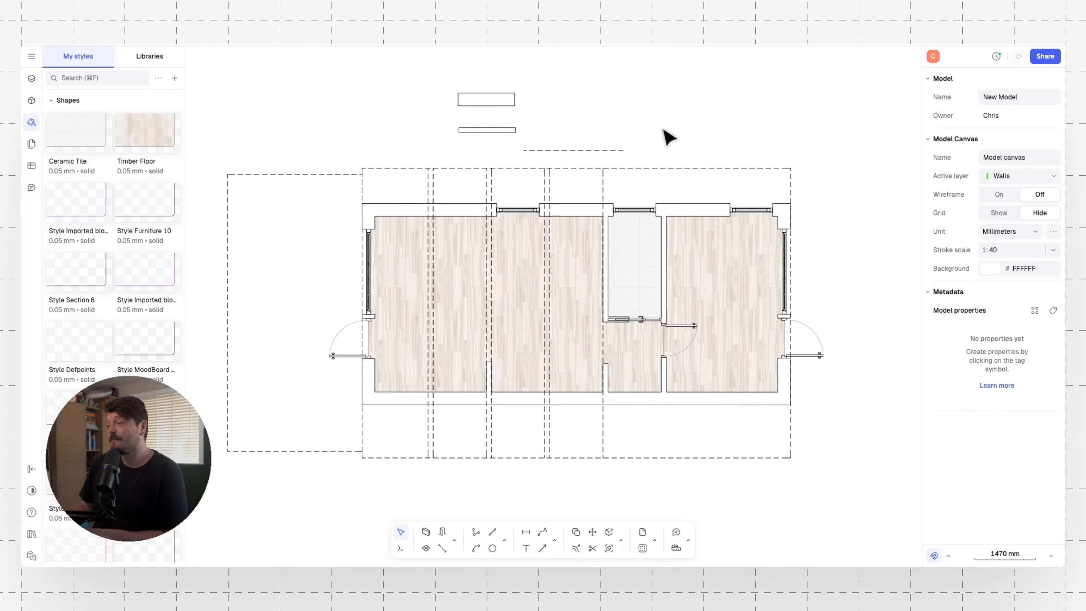
# - Add tiling to the Living zone and open its tiling settings
pyautogui.click(535, 304)
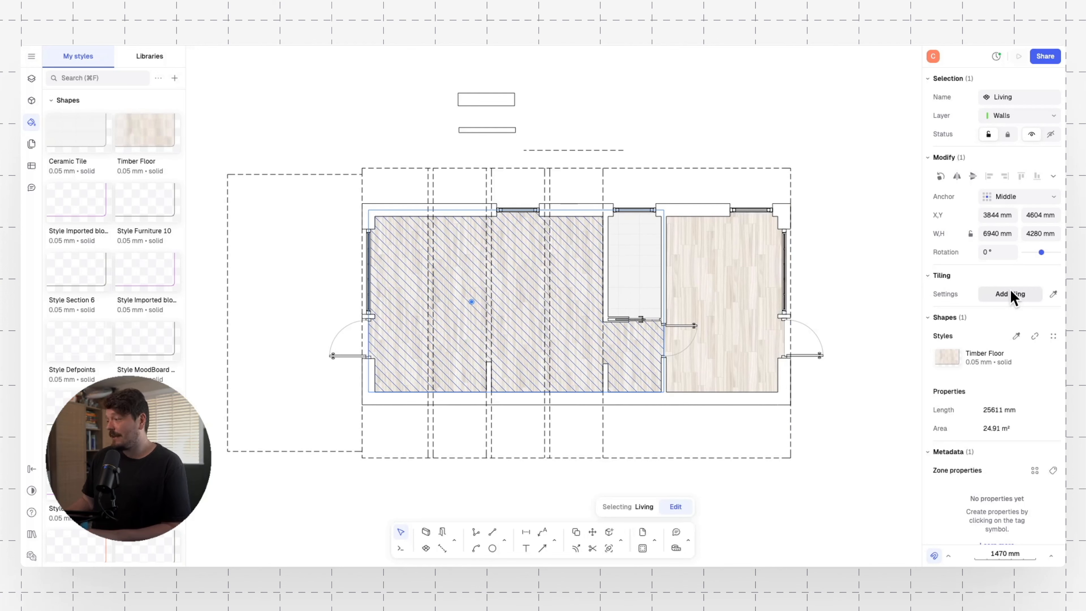
pyautogui.click(1001, 294)
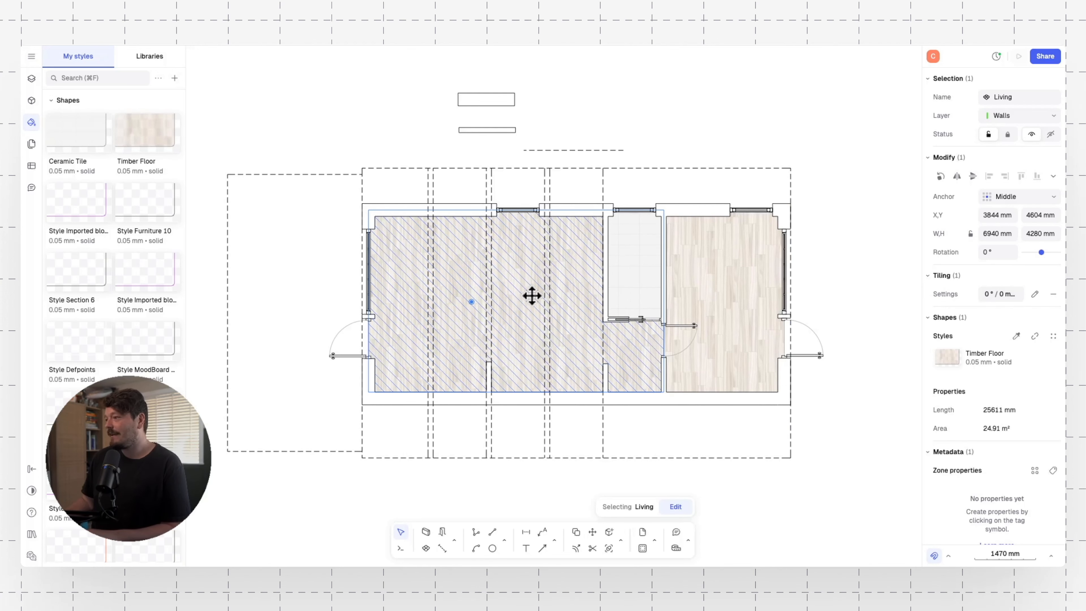
pyautogui.click(1000, 294)
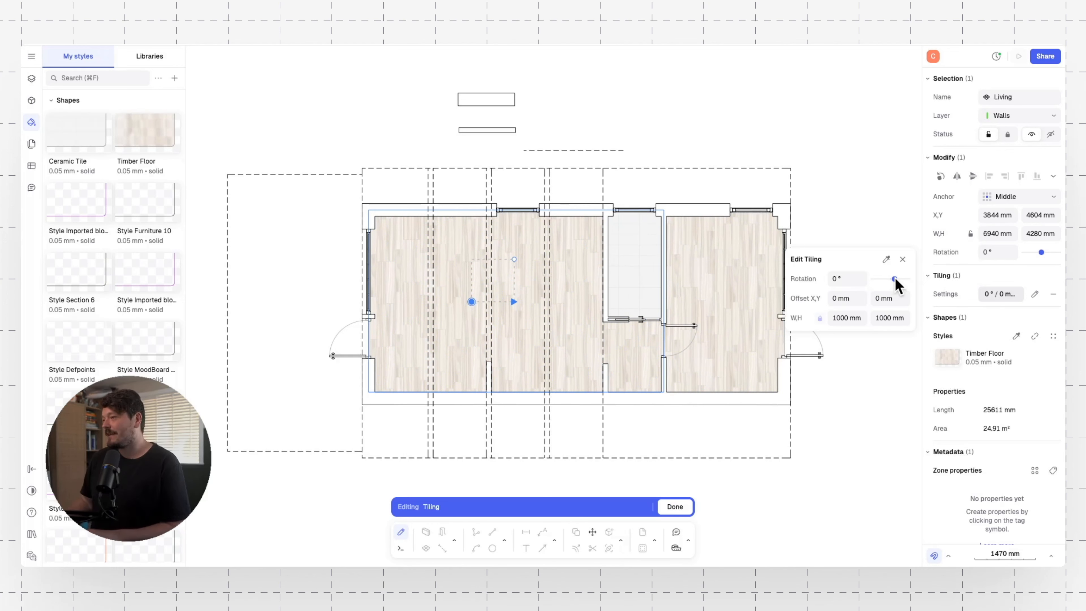
# - Try rotating the Living zone's floor tiling to 360° and to about 38.2°
pyautogui.moveTo(890, 278); pyautogui.dragTo(915, 281)
pyautogui.scroll(5, 599, 342)
pyautogui.scroll(-2, 355, 255)
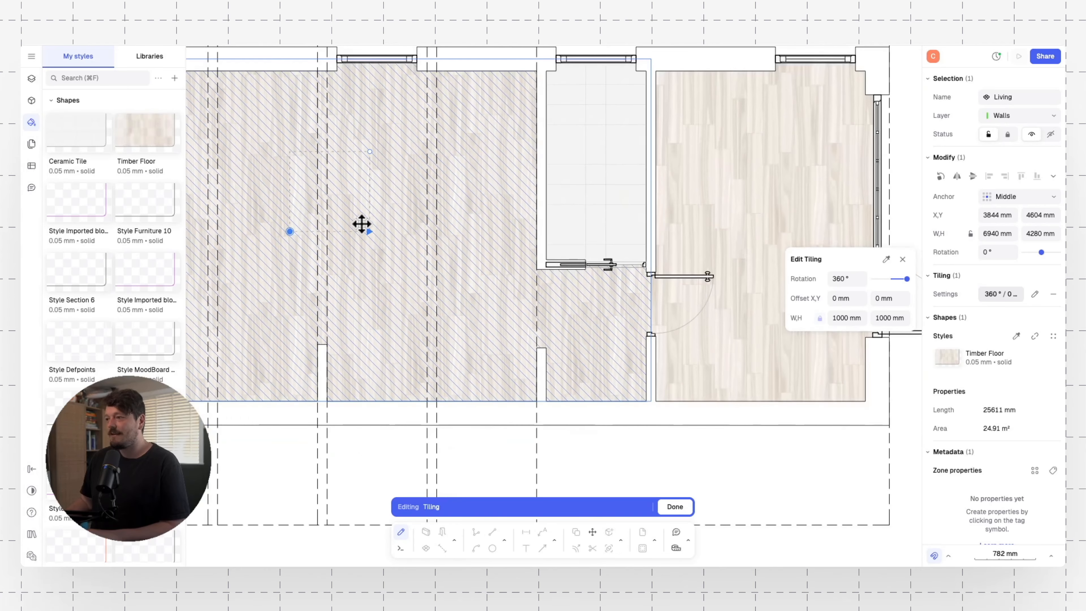
pyautogui.moveTo(366, 233); pyautogui.dragTo(376, 163)
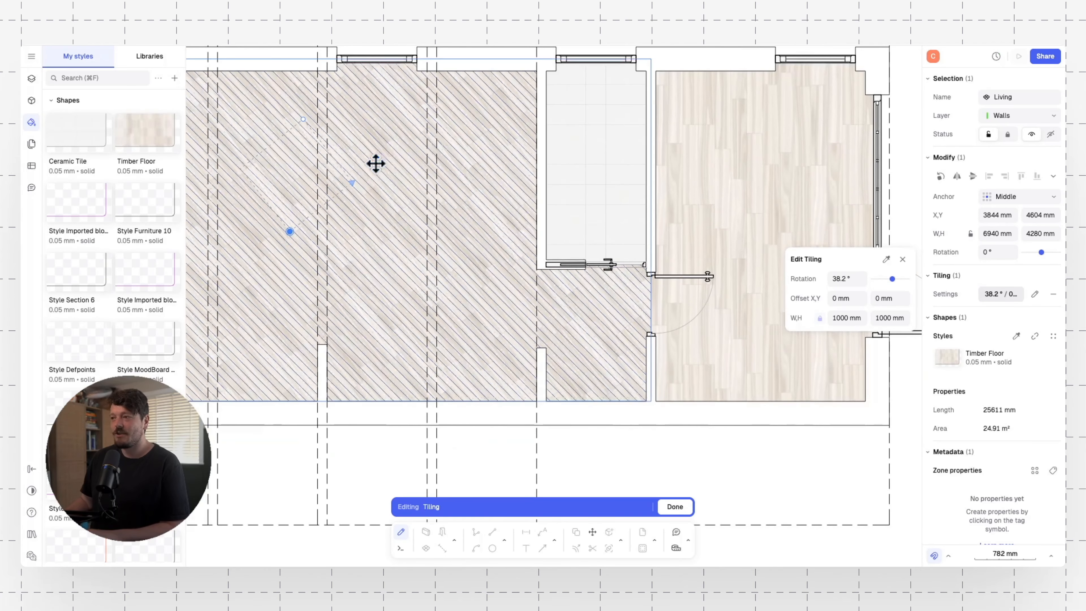
pyautogui.scroll(-2, 474, 213)
pyautogui.scroll(1, 474, 213)
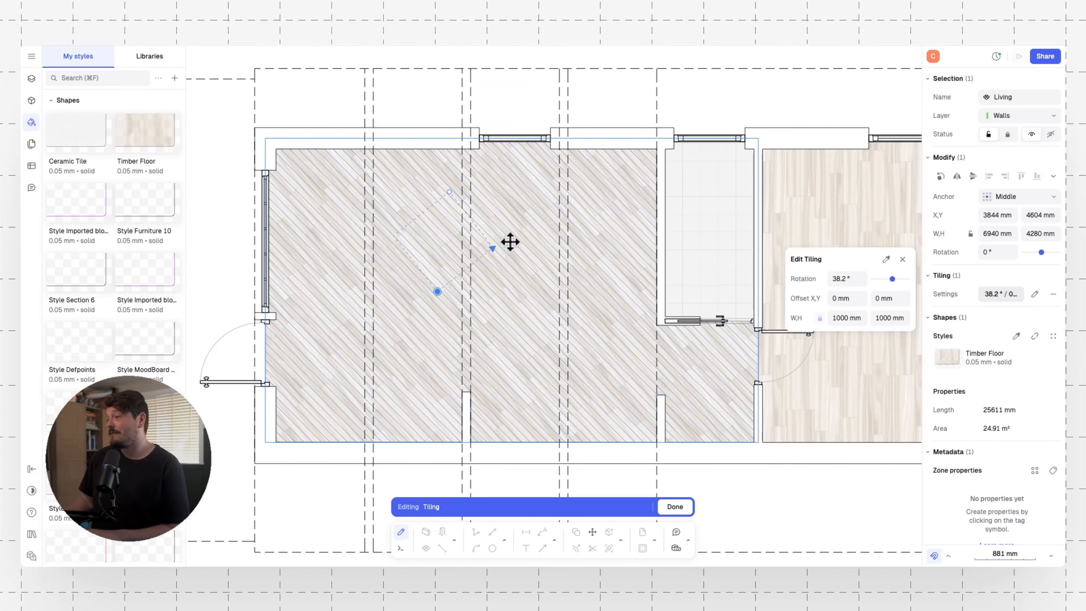
# - Rotate the Living zone's tiling back in line with the walls and try enlarging and shrinking its tile
pyautogui.moveTo(494, 250)
pyautogui.mouseDown()
pyautogui.moveTo(522, 243)
pyautogui.moveTo(611, 308)
pyautogui.moveTo(437, 502)
pyautogui.moveTo(551, 345)
pyautogui.moveTo(528, 260)
pyautogui.moveTo(480, 407)
pyautogui.moveTo(417, 418)
pyautogui.moveTo(437, 417)
pyautogui.mouseUp()
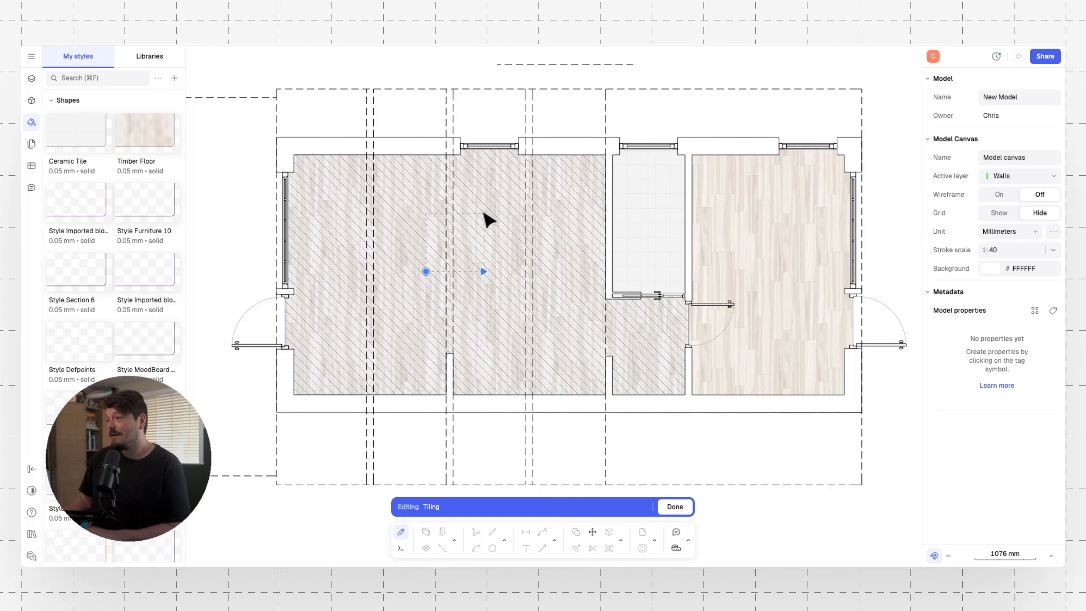
pyautogui.moveTo(482, 213); pyautogui.dragTo(519, 197)
pyautogui.moveTo(529, 187); pyautogui.dragTo(484, 215)
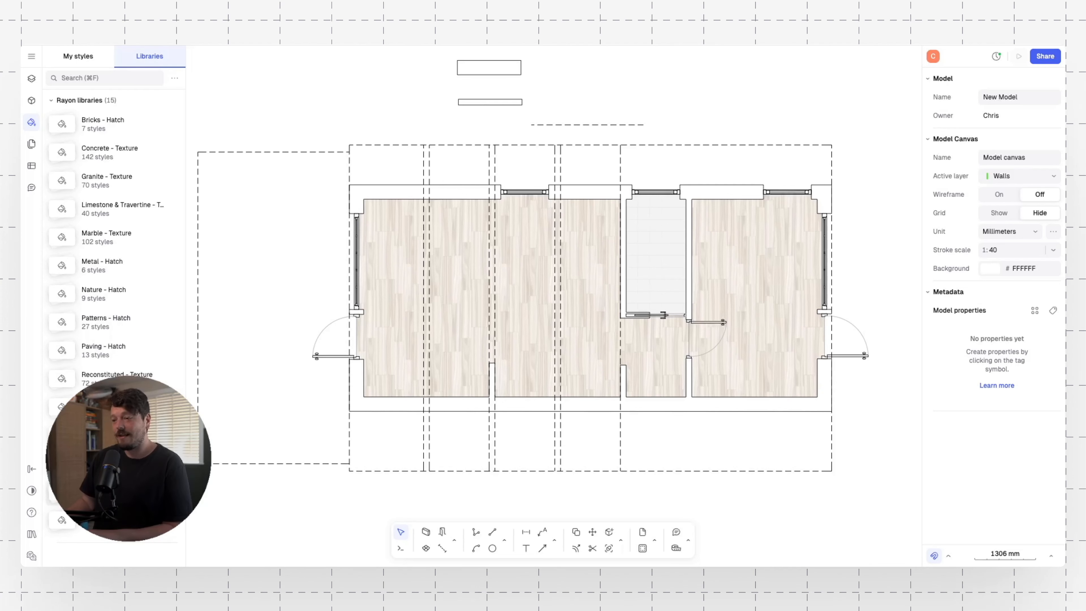
# - Open the Terrazzo - Texture style library
pyautogui.click(103, 491)
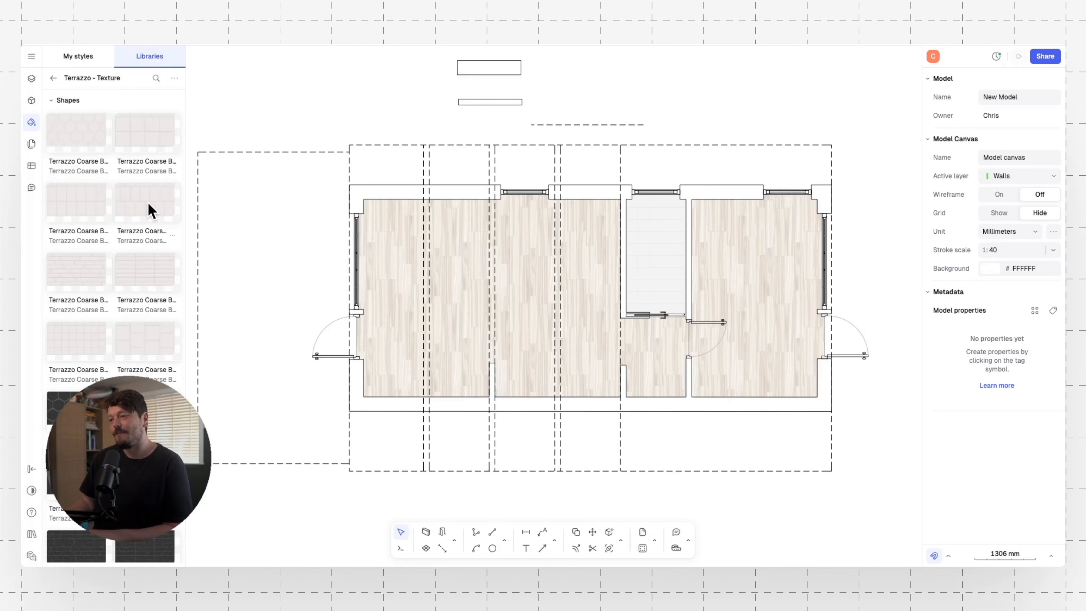
# - Import the first green Terrazzo Coarse style from the Terrazzo - Texture library into the model
pyautogui.scroll(-5, 150, 209)
pyautogui.scroll(-4, 150, 211)
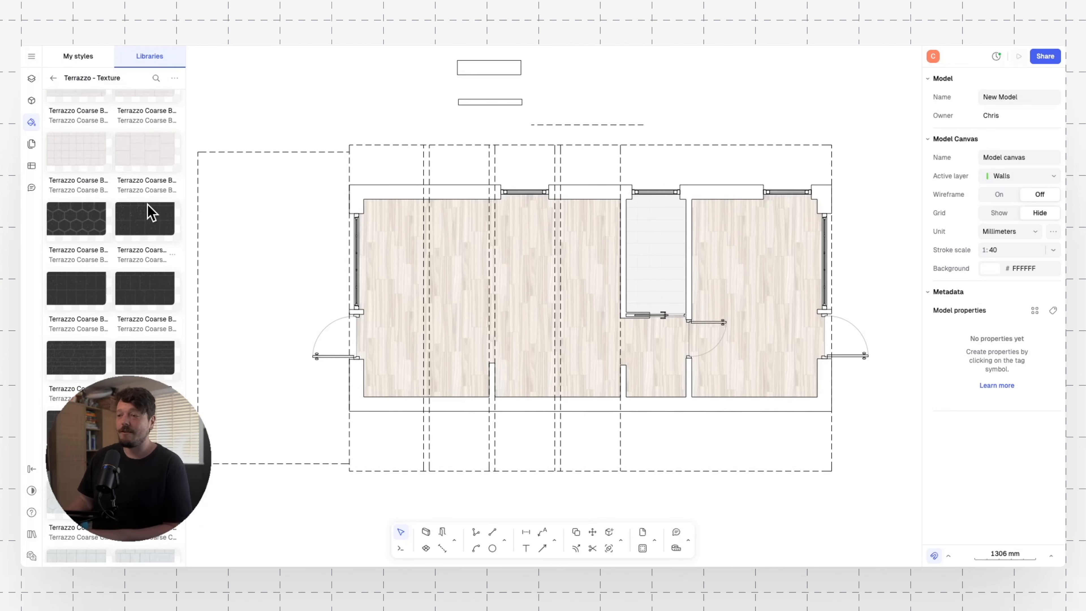
pyautogui.scroll(-5, 126, 194)
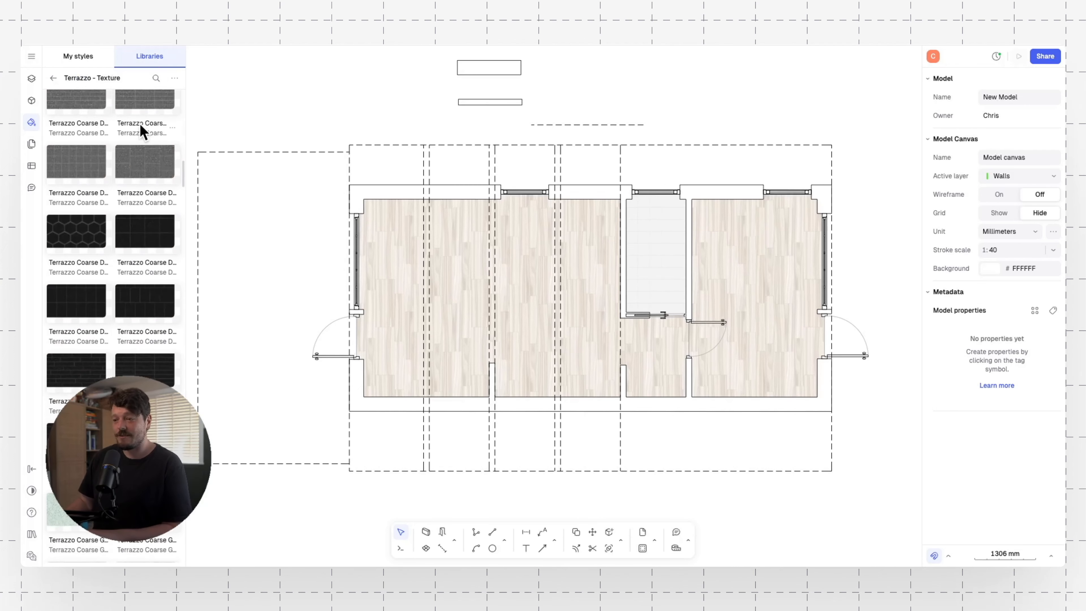
pyautogui.scroll(-2, 88, 266)
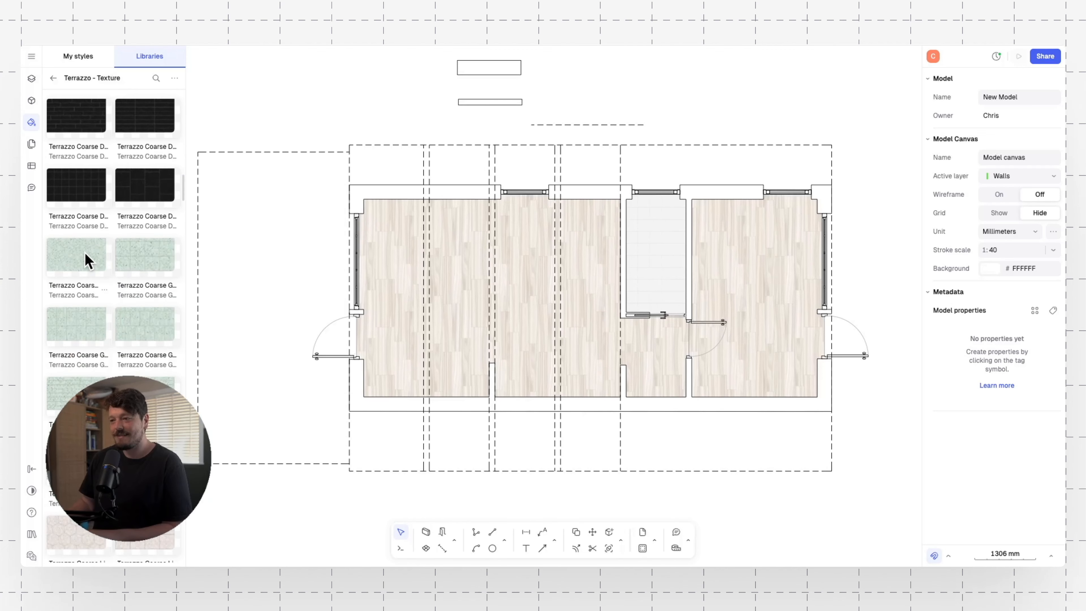
pyautogui.rightClick(86, 249)
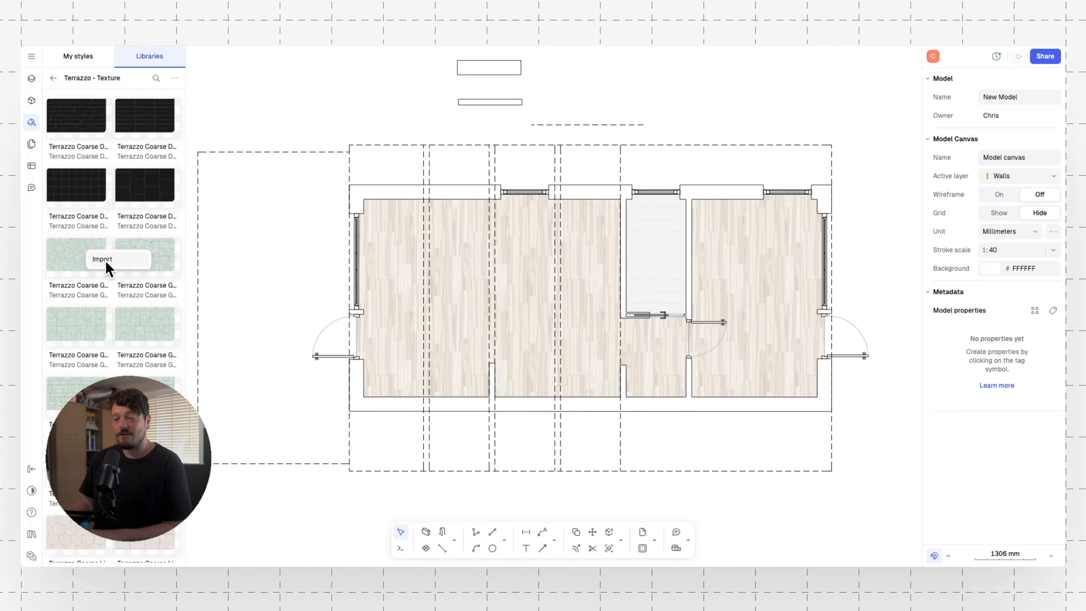
pyautogui.click(106, 262)
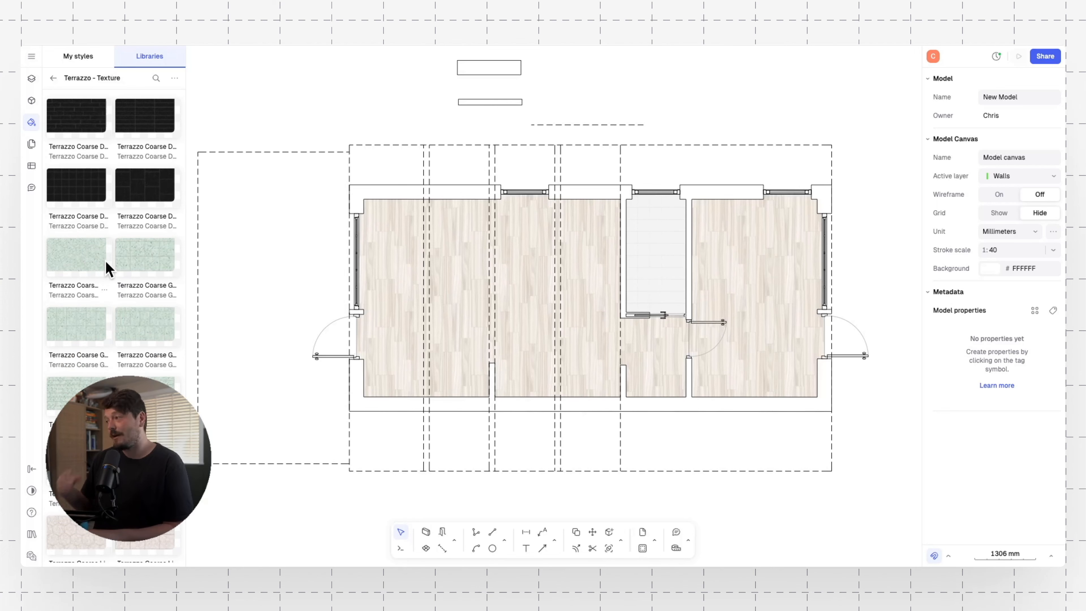
# - Try the imported terrazzo coarse image as the fill pattern of the Living zone's Timber Floor style
pyautogui.click(476, 253)
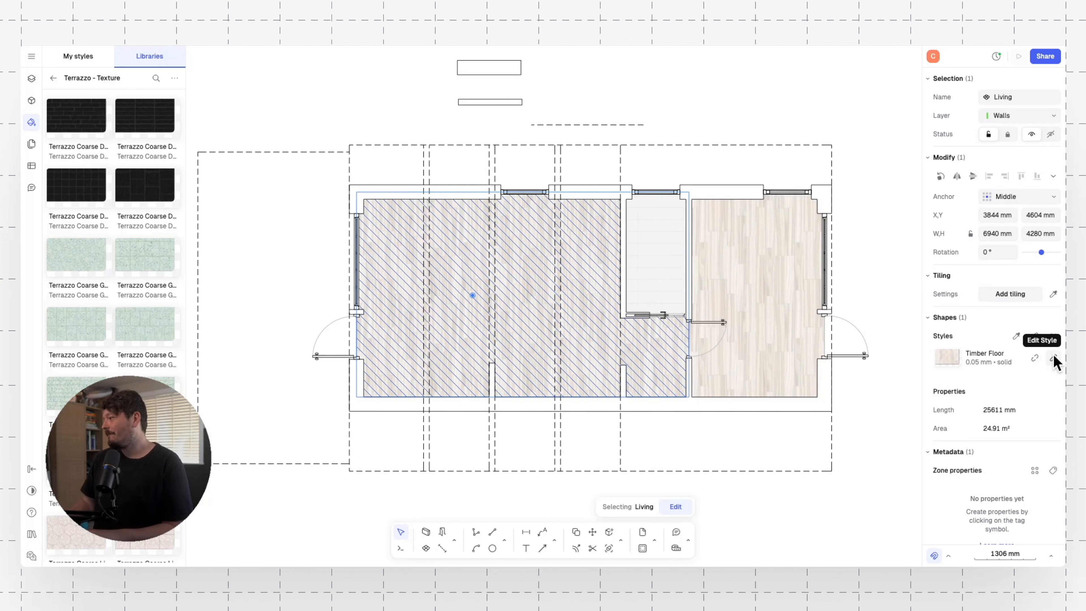
pyautogui.click(1055, 359)
pyautogui.click(854, 396)
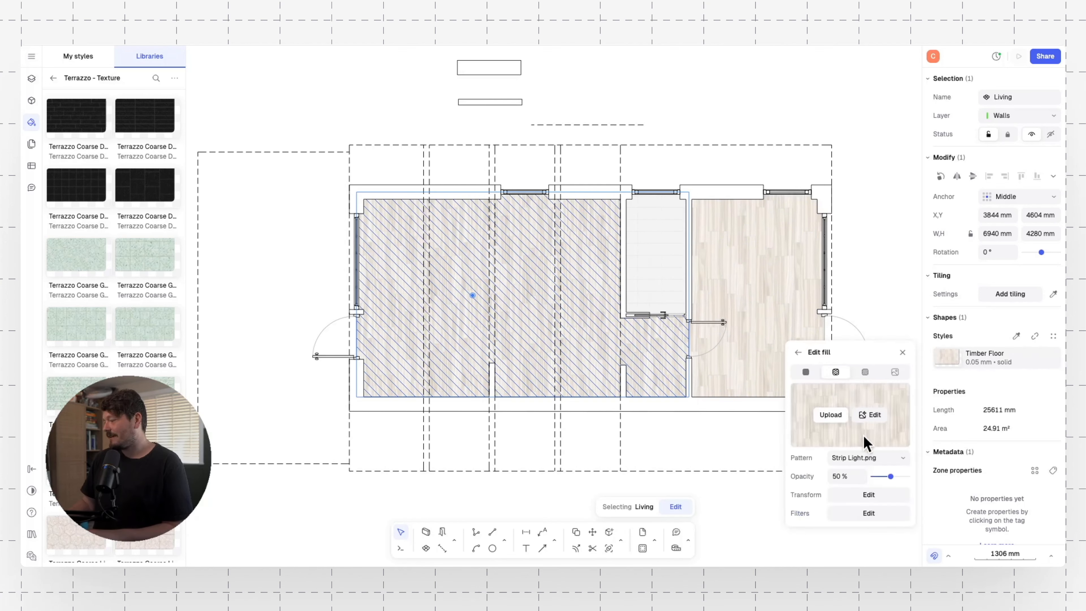
pyautogui.click(856, 462)
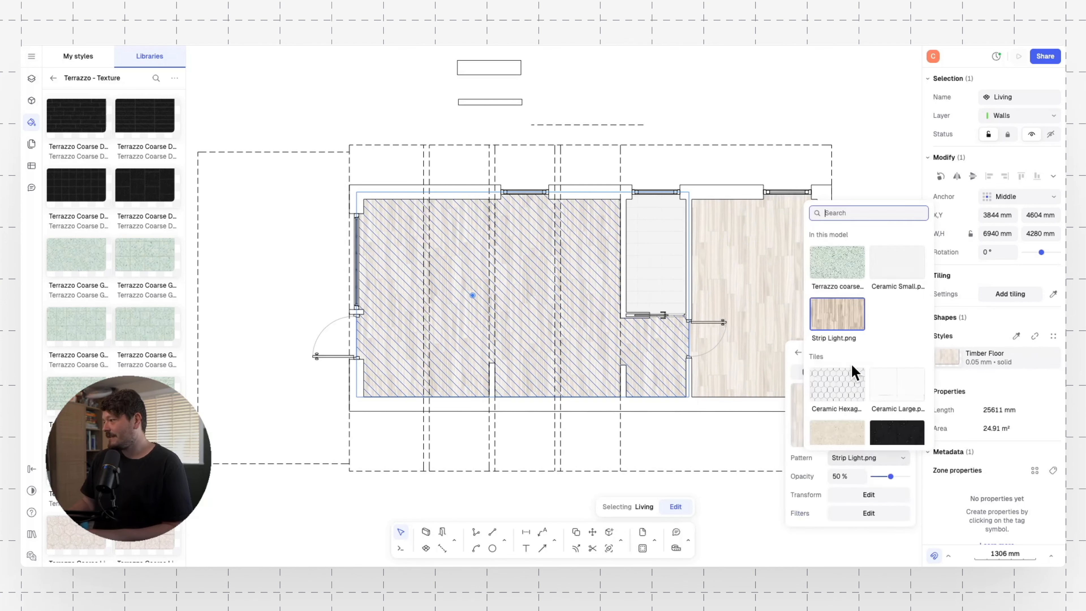
pyautogui.click(830, 266)
pyautogui.click(824, 102)
pyautogui.click(825, 102)
pyautogui.scroll(2, 688, 252)
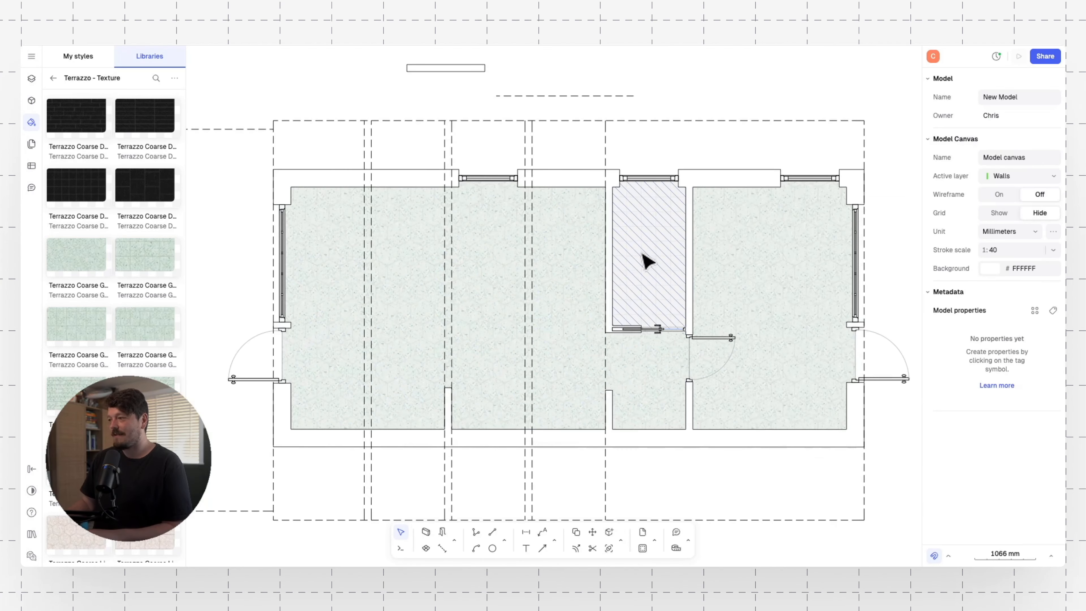
pyautogui.scroll(3, 504, 310)
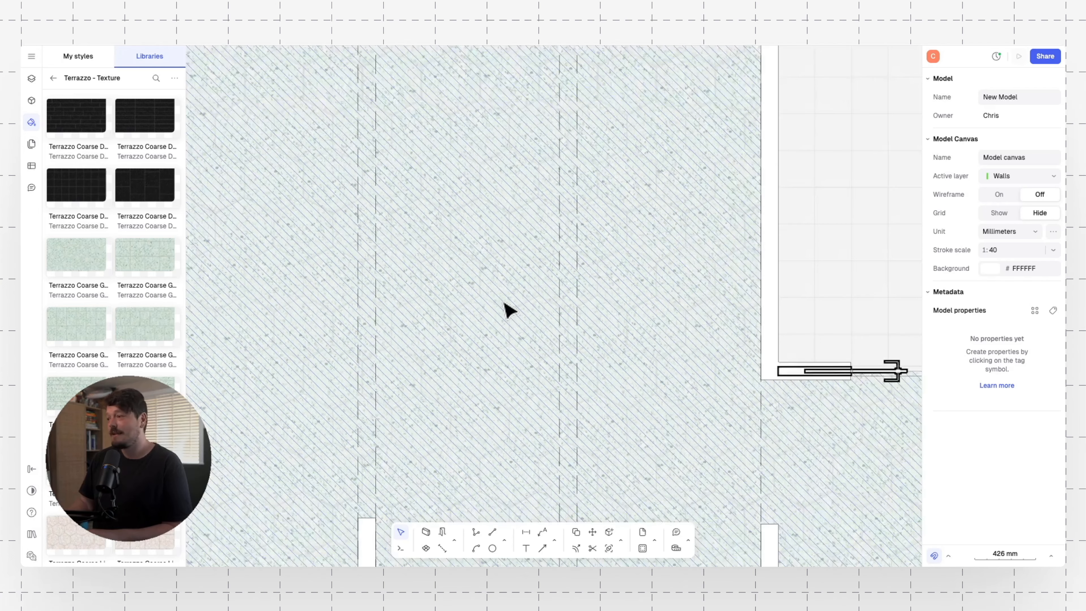
pyautogui.scroll(-5, 620, 172)
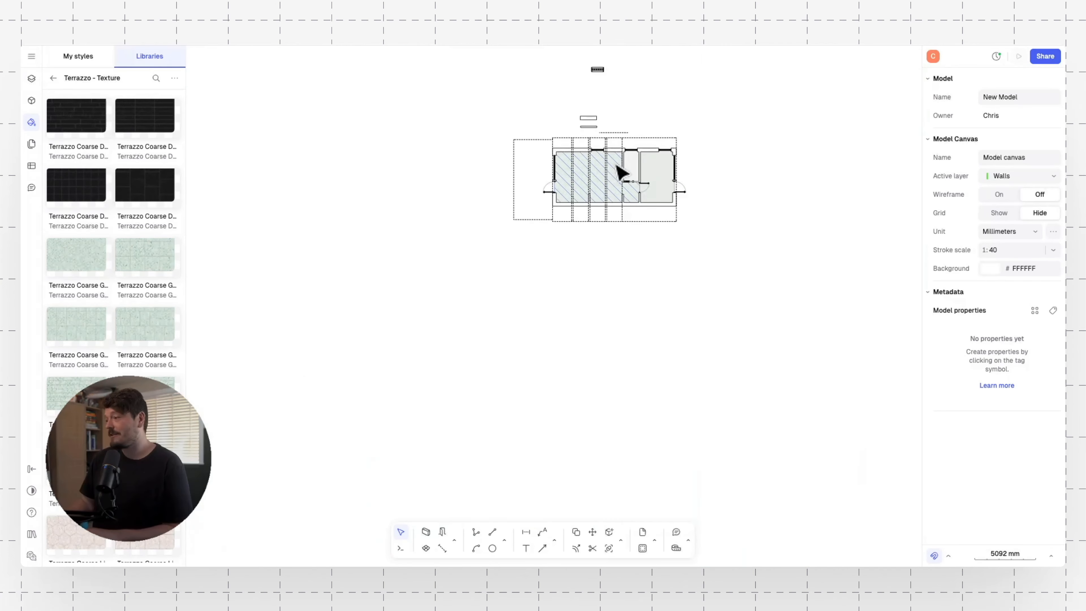
pyautogui.scroll(3, 630, 165)
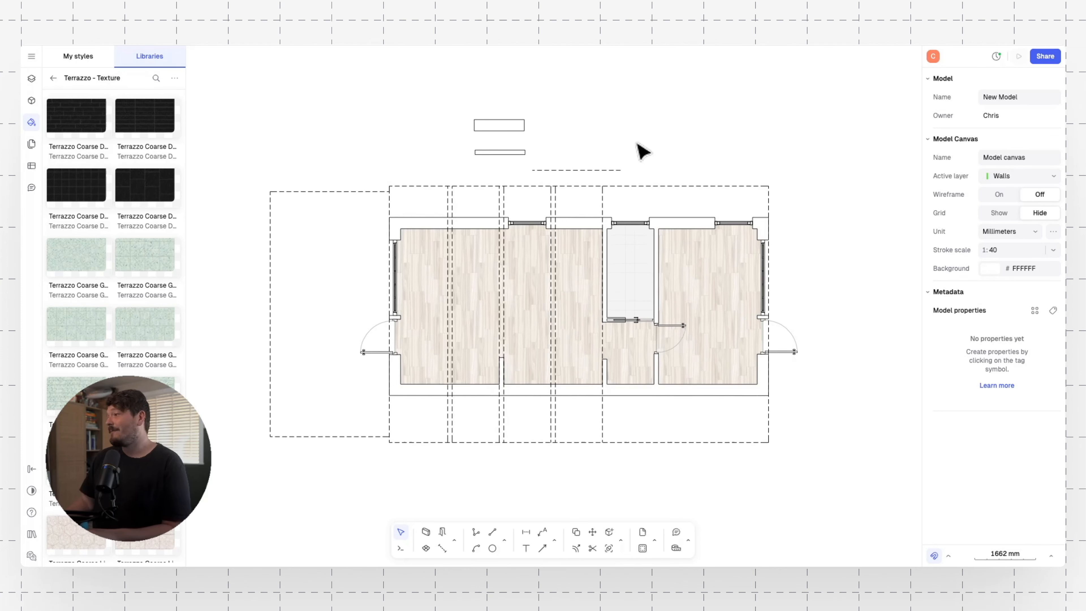
# - Examine the model's sharing options for publishing its styles and blocks as libraries
pyautogui.click(31, 56)
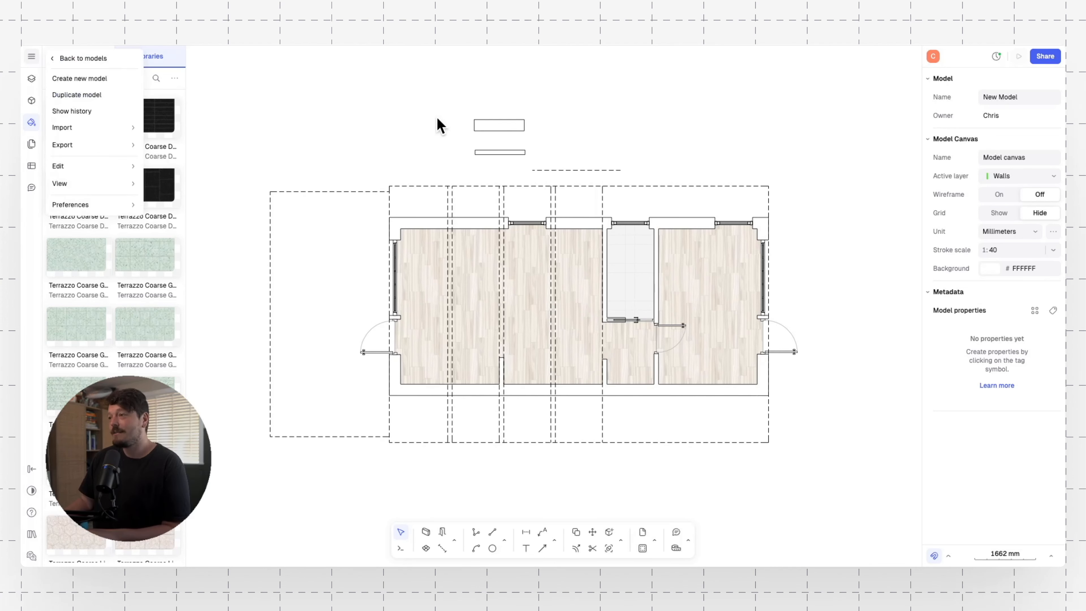
pyautogui.click(402, 97)
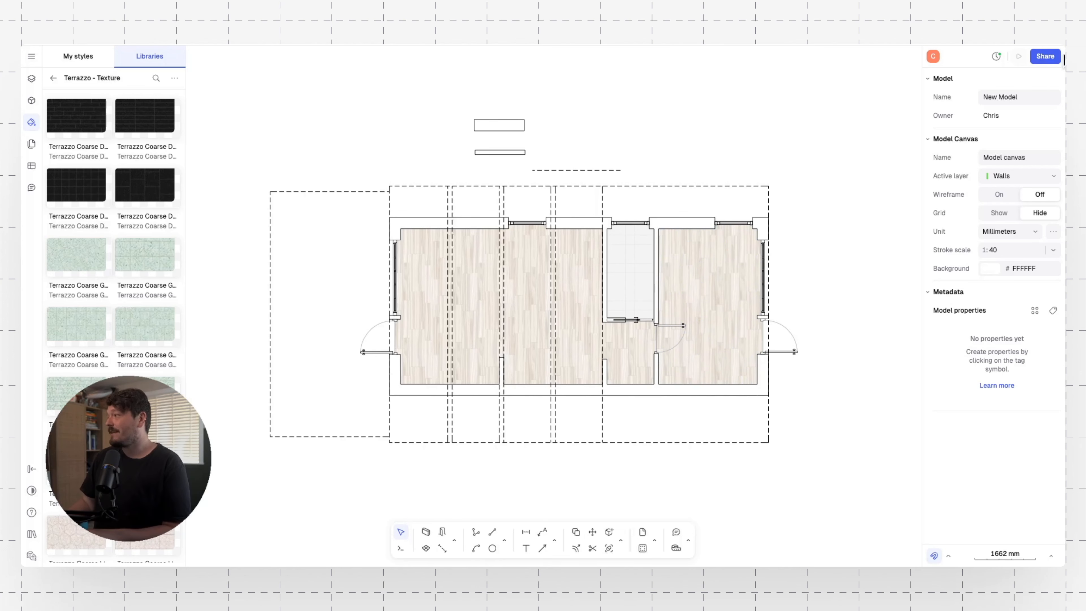
pyautogui.click(1048, 55)
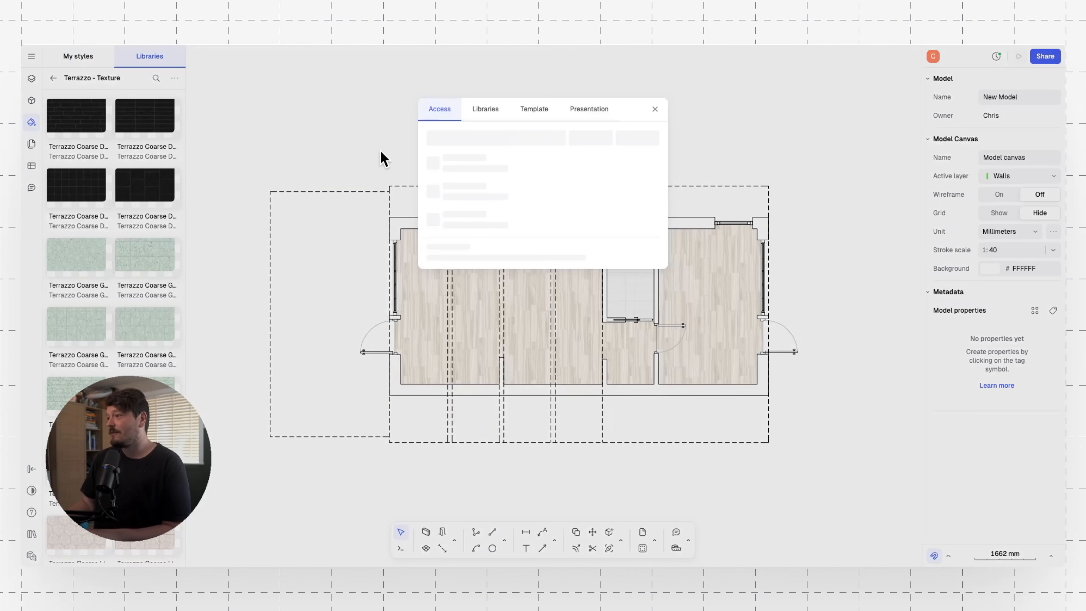
pyautogui.click(496, 112)
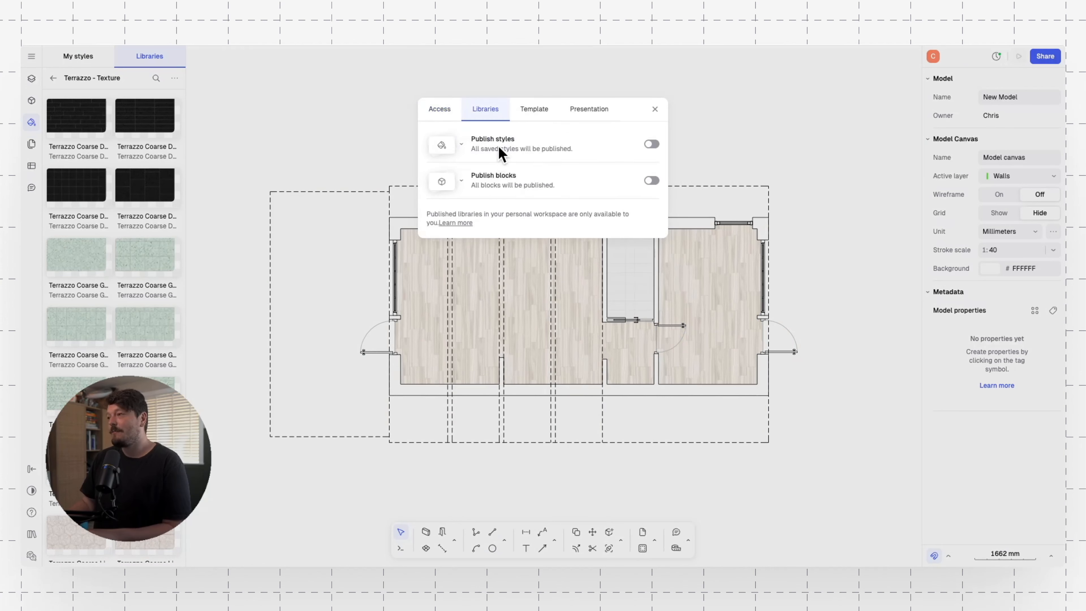
pyautogui.click(654, 109)
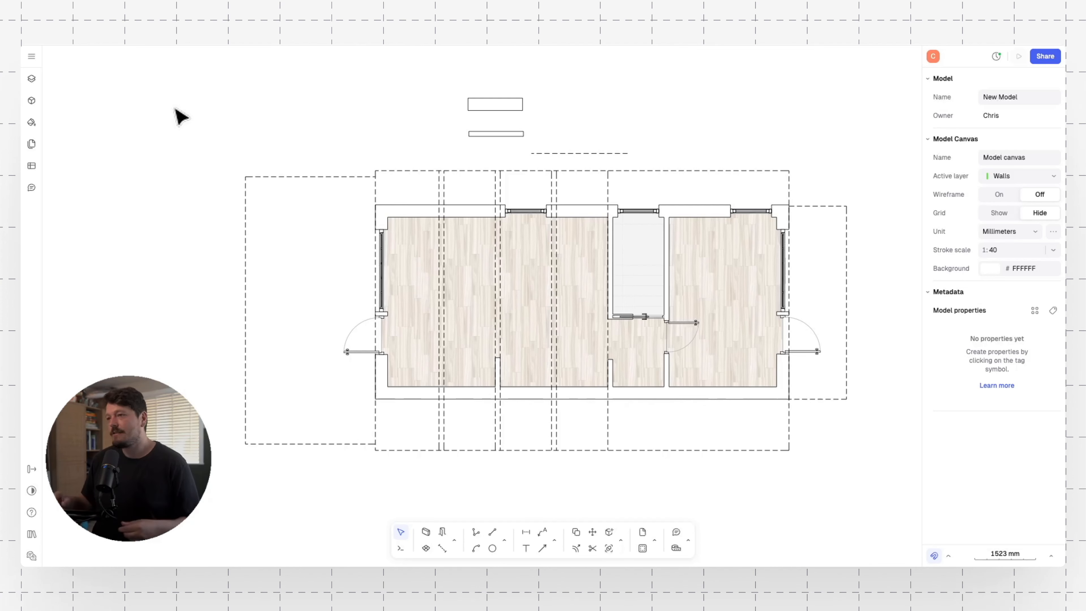
# - Place the top view of Double bed 1.9x2.1 from the Bedroom basics - 3 views library against the bedroom's upper wall
pyautogui.click(31, 101)
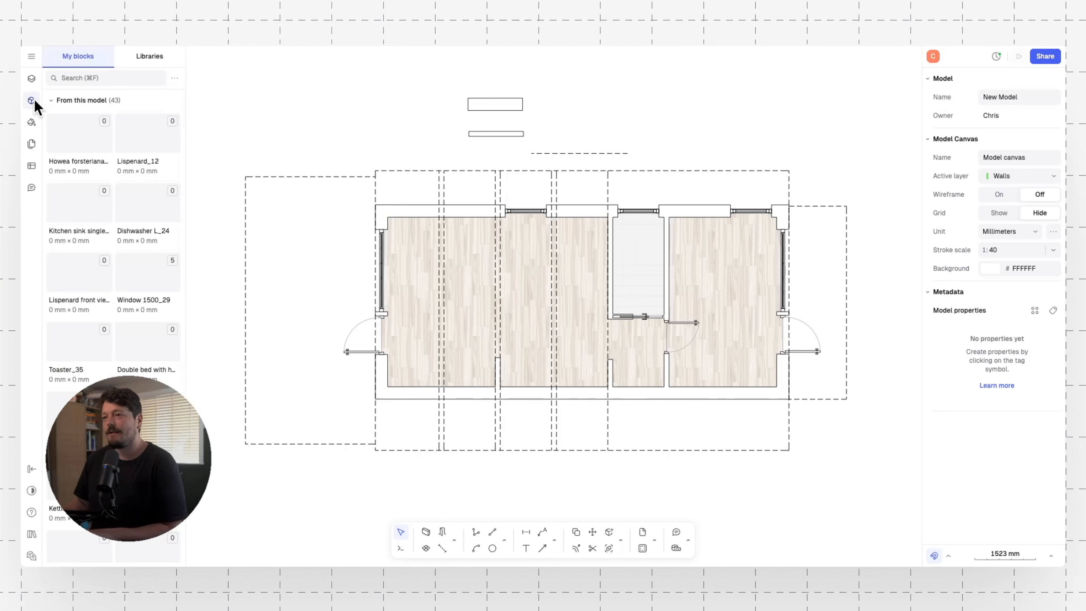
pyautogui.click(147, 58)
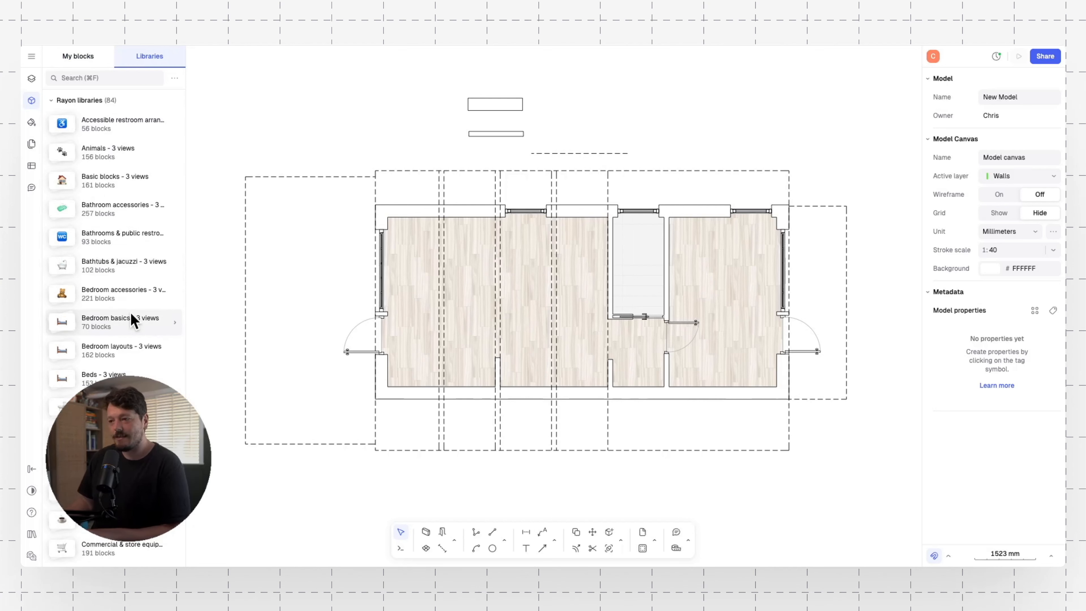
pyautogui.click(116, 327)
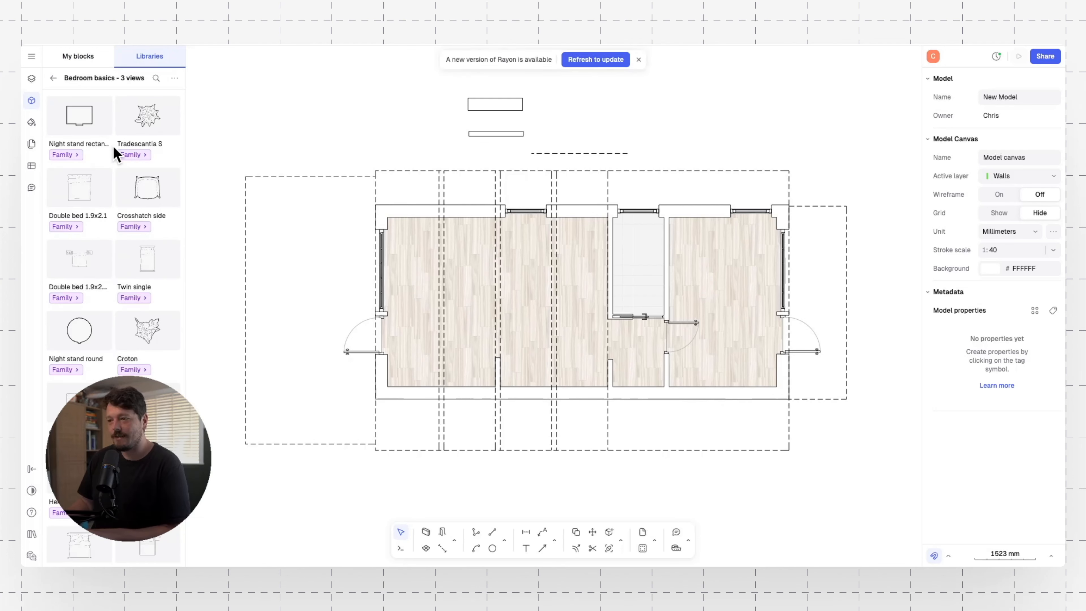
pyautogui.click(85, 187)
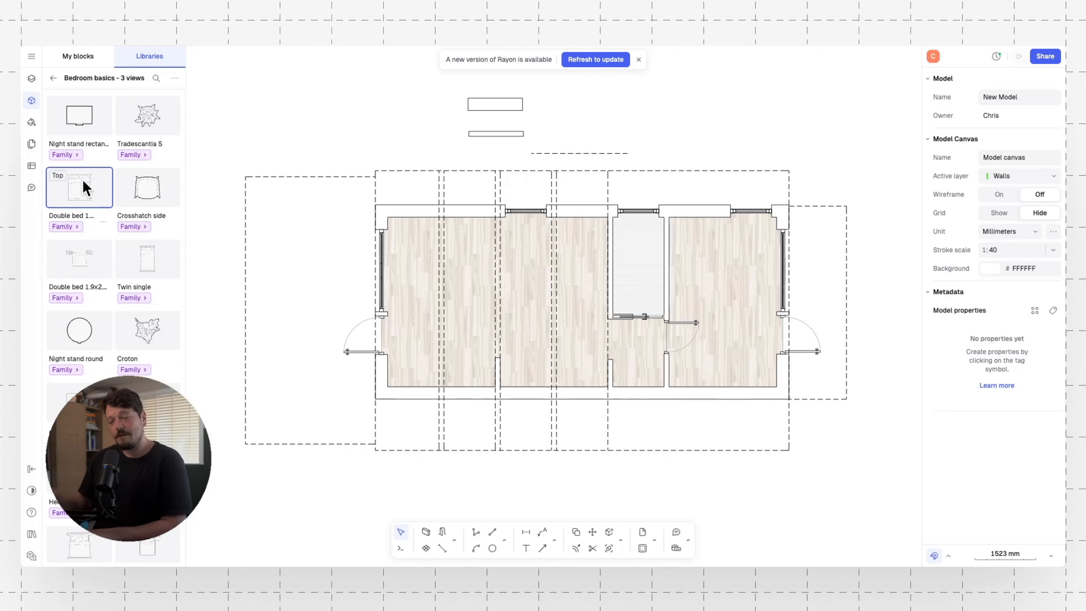
pyautogui.click(68, 226)
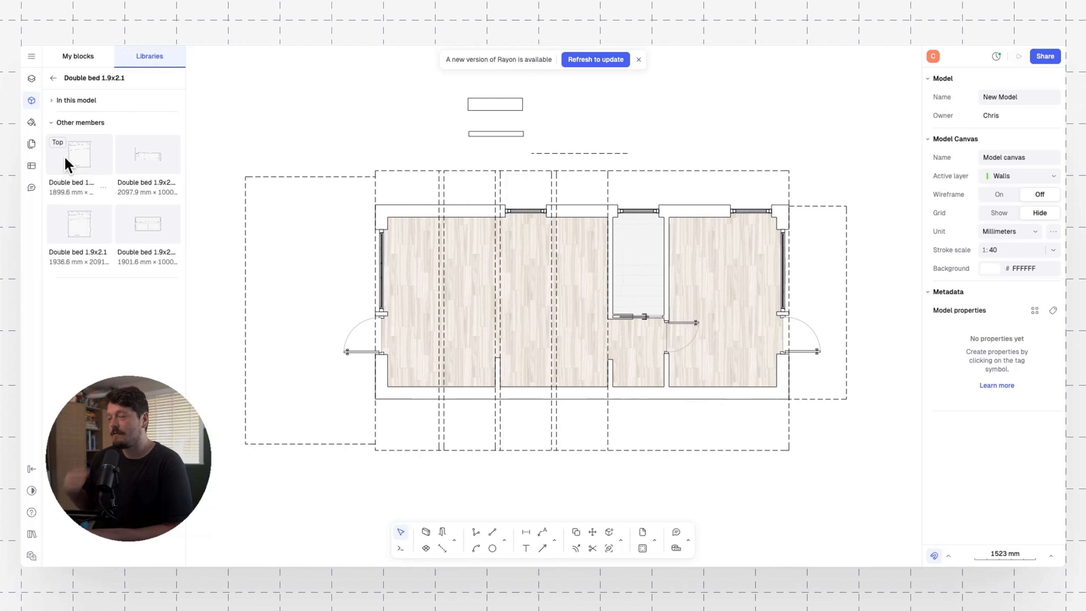
pyautogui.moveTo(77, 154)
pyautogui.mouseDown()
pyautogui.moveTo(638, 274)
pyautogui.moveTo(732, 268)
pyautogui.mouseUp()
pyautogui.click(818, 172)
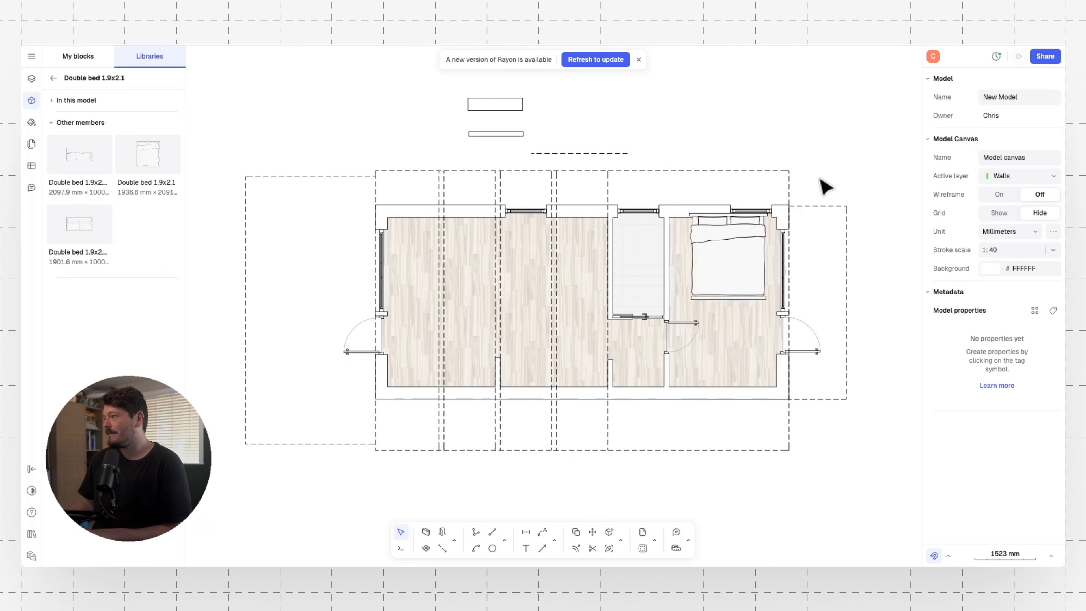
# - Place the Gunter carpet and the Tylosand sofa from the Living room - 3 views library in the living area, the sofa overlapping the carpet's upper edge
pyautogui.hscroll(4, 817, 180)
pyautogui.scroll(5, 588, 229)
pyautogui.click(588, 229)
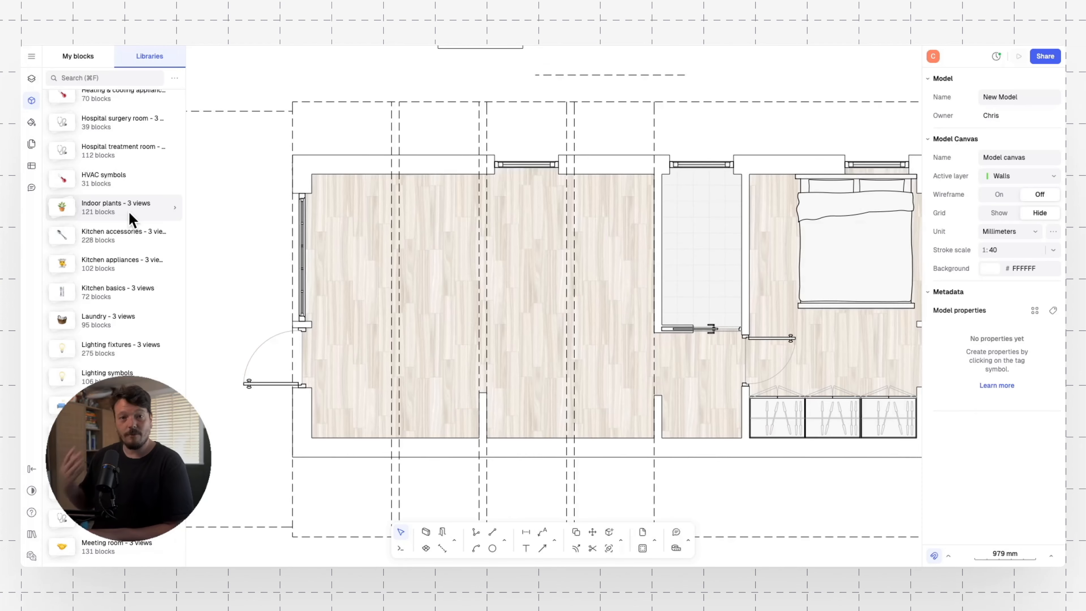
pyautogui.click(90, 404)
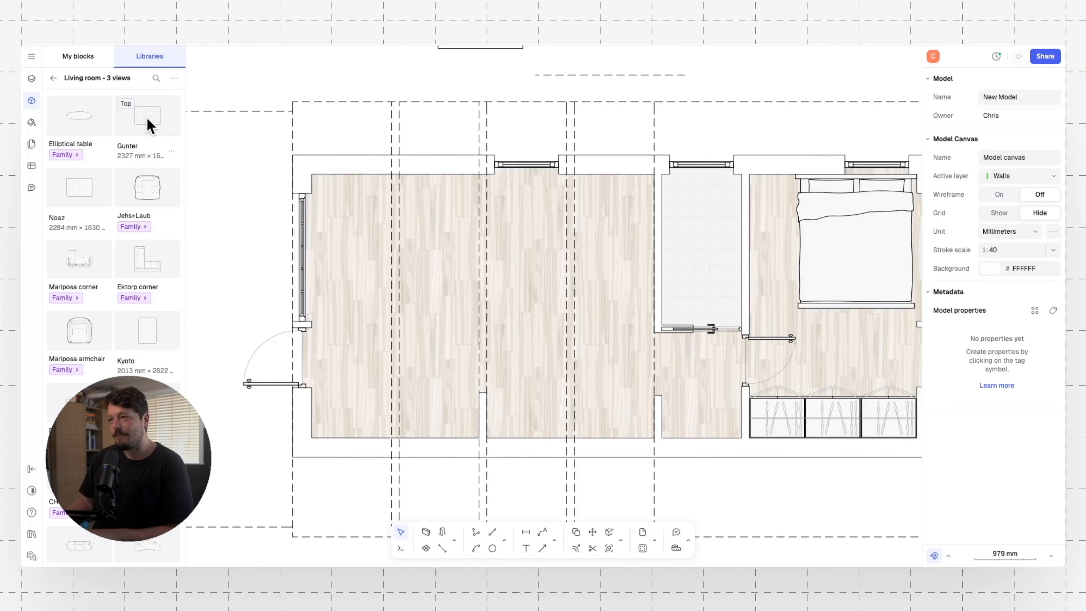
pyautogui.moveTo(145, 118); pyautogui.dragTo(475, 263)
pyautogui.scroll(-3, 122, 233)
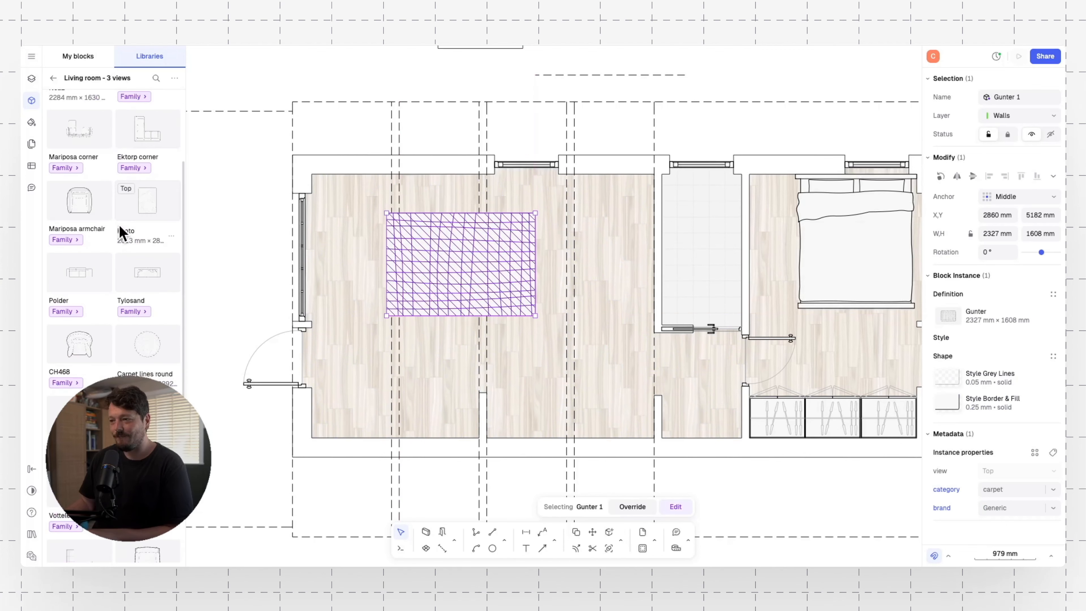
pyautogui.moveTo(392, 250); pyautogui.dragTo(454, 211)
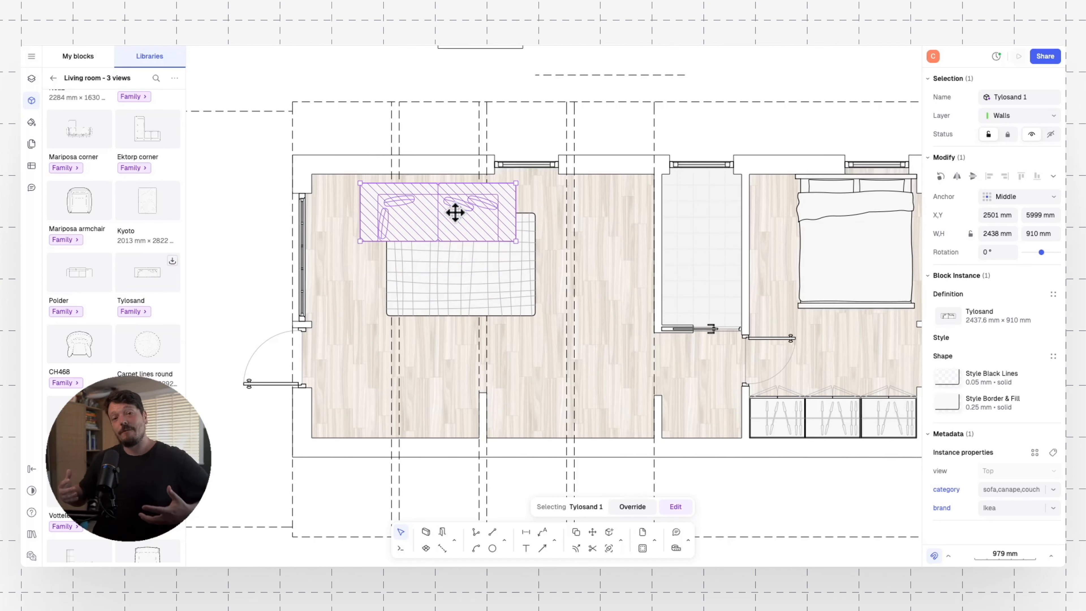
# - Search the block libraries for "person sitting" and place Person sitting with a phone A on the sofa, rotated about -62°
pyautogui.click(53, 78)
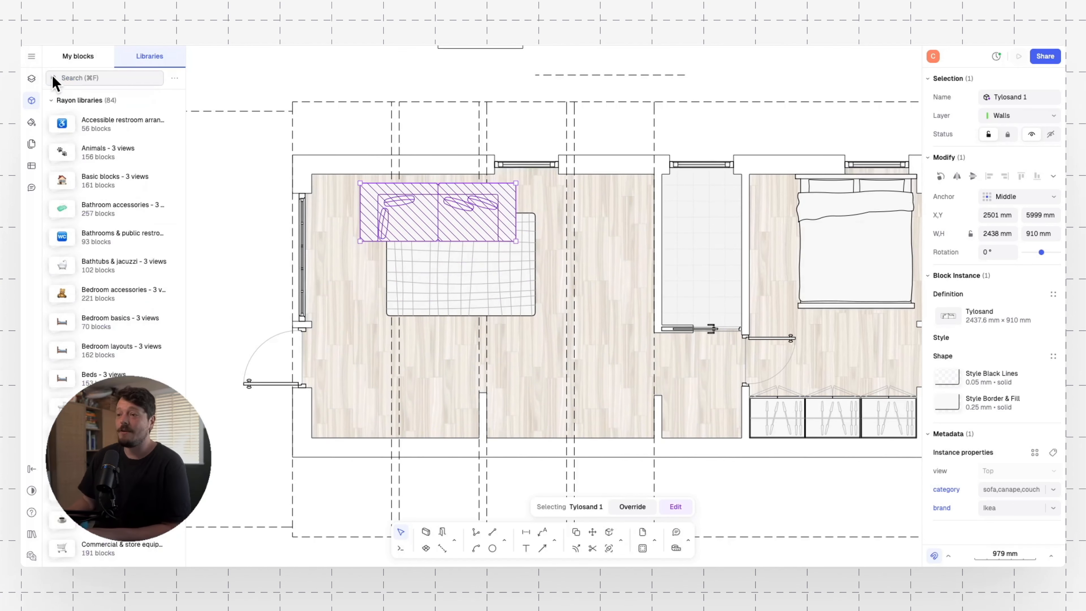
pyautogui.click(119, 79)
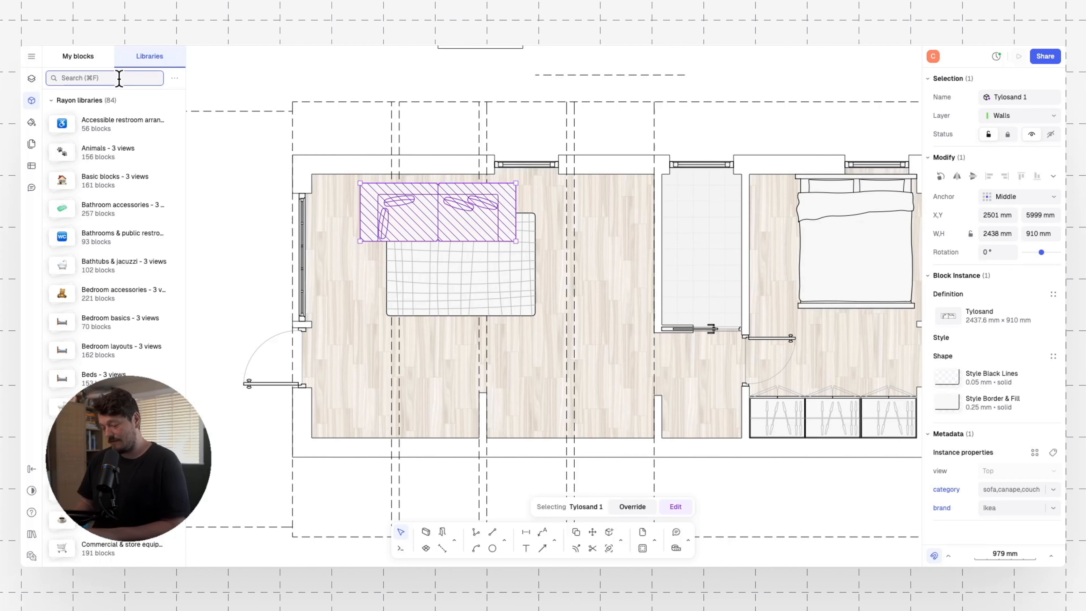
pyautogui.write('person sitting')
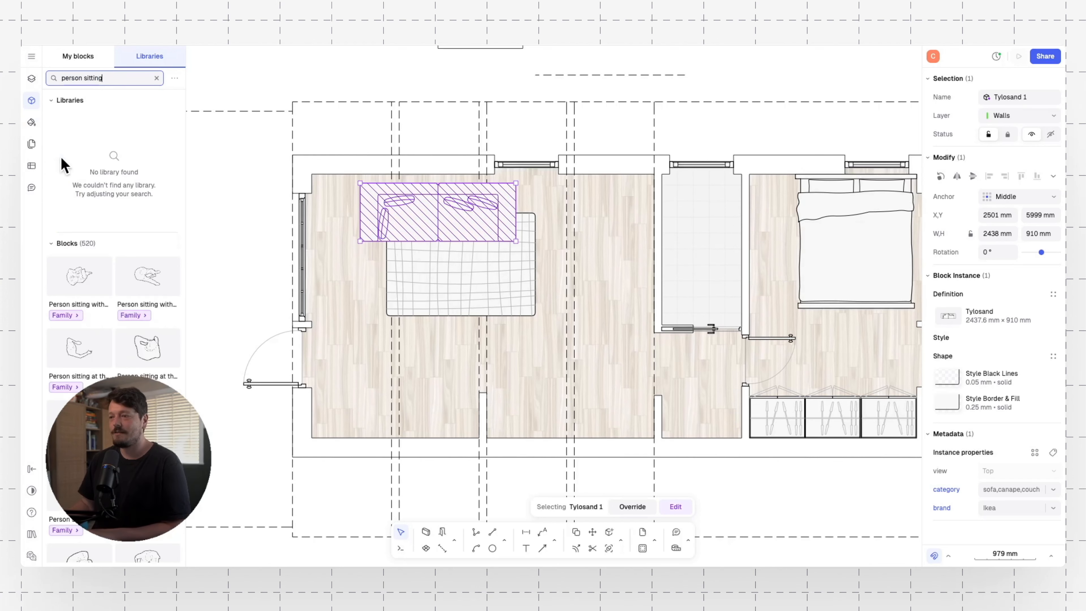
pyautogui.click(154, 273)
pyautogui.moveTo(148, 284); pyautogui.dragTo(492, 279)
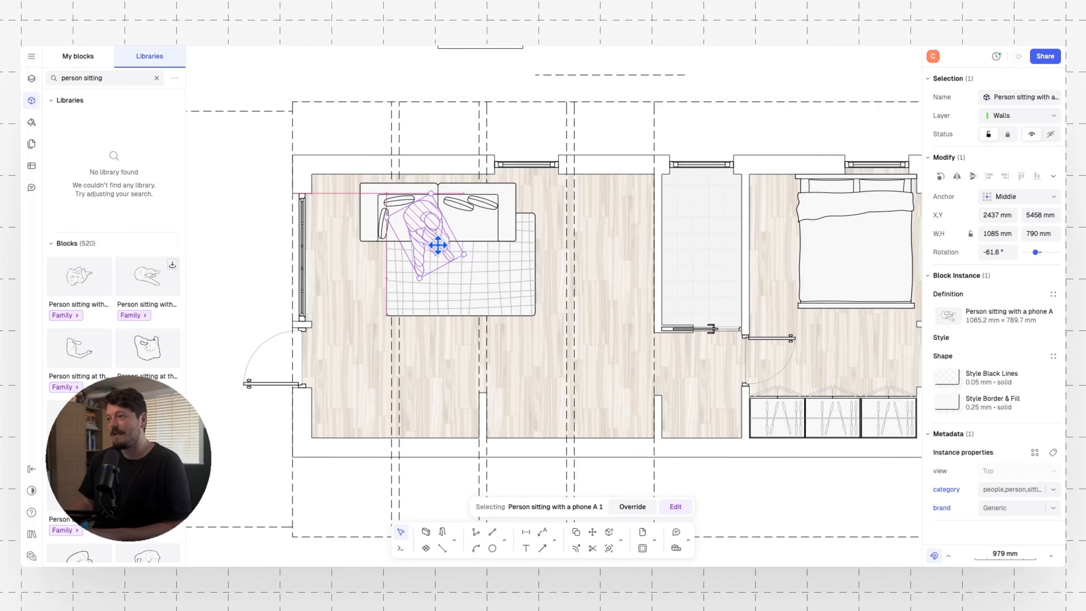
pyautogui.moveTo(438, 245); pyautogui.dragTo(443, 245)
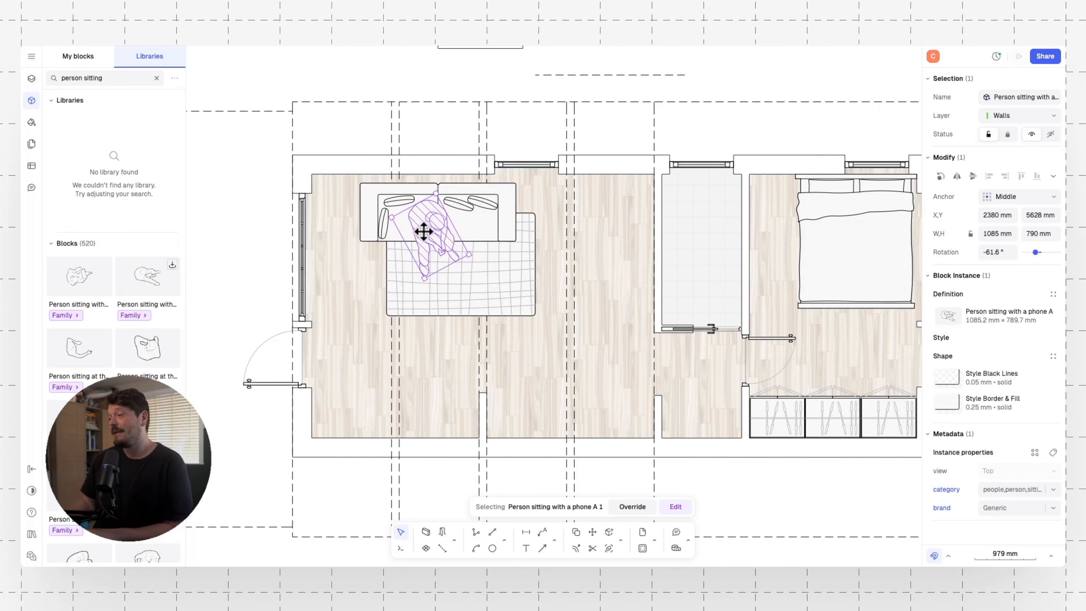
pyautogui.click(439, 72)
pyautogui.scroll(-1, 508, 163)
pyautogui.moveTo(509, 164); pyautogui.dragTo(447, 176, button='middle')
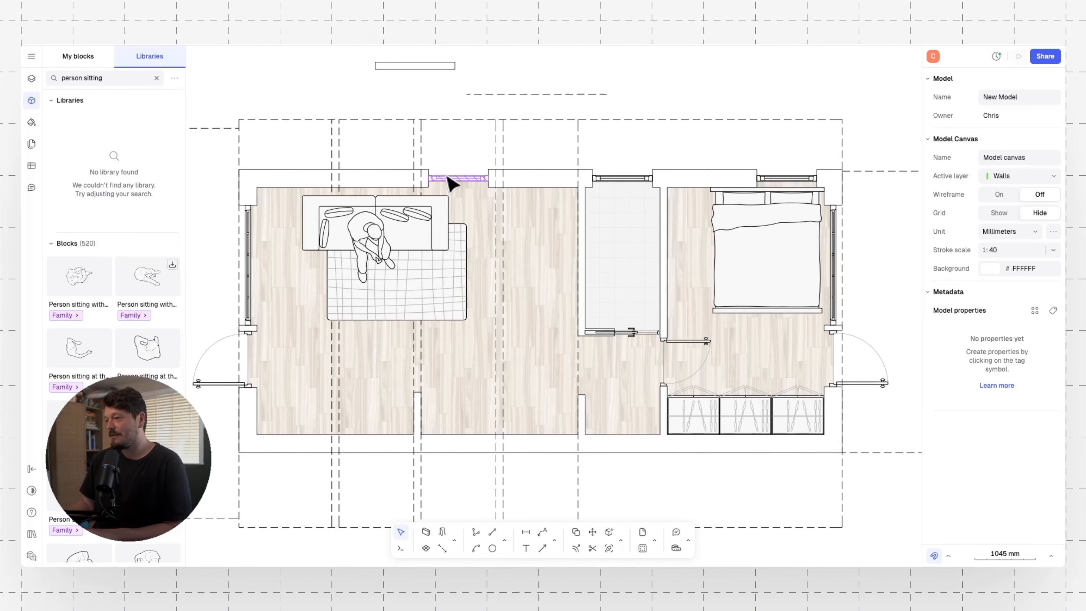
# - Search the block libraries for "person laying"
pyautogui.click(103, 78)
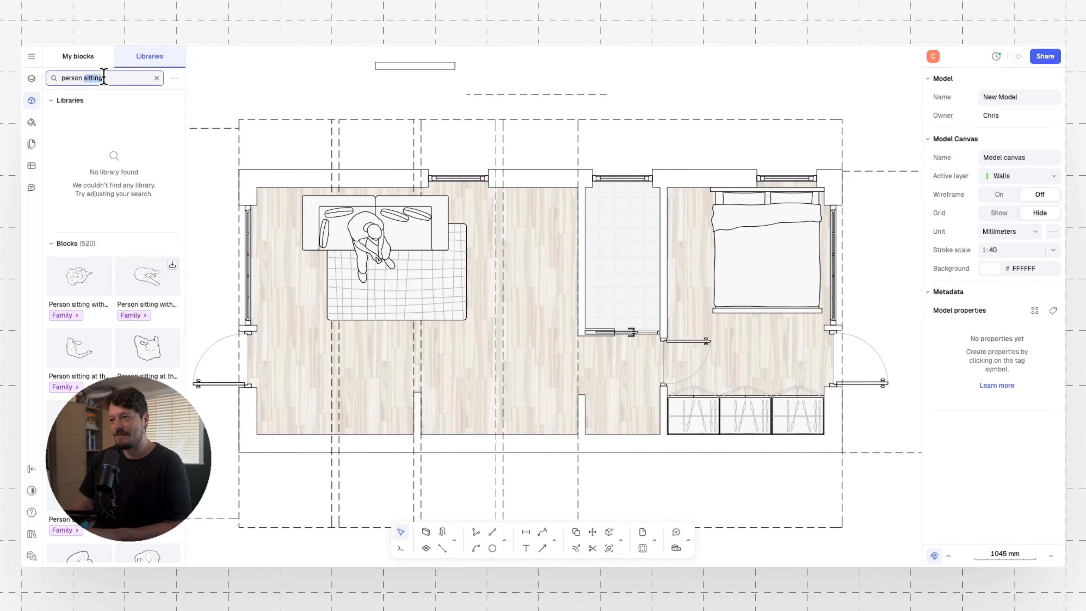
pyautogui.press('BackSpace')
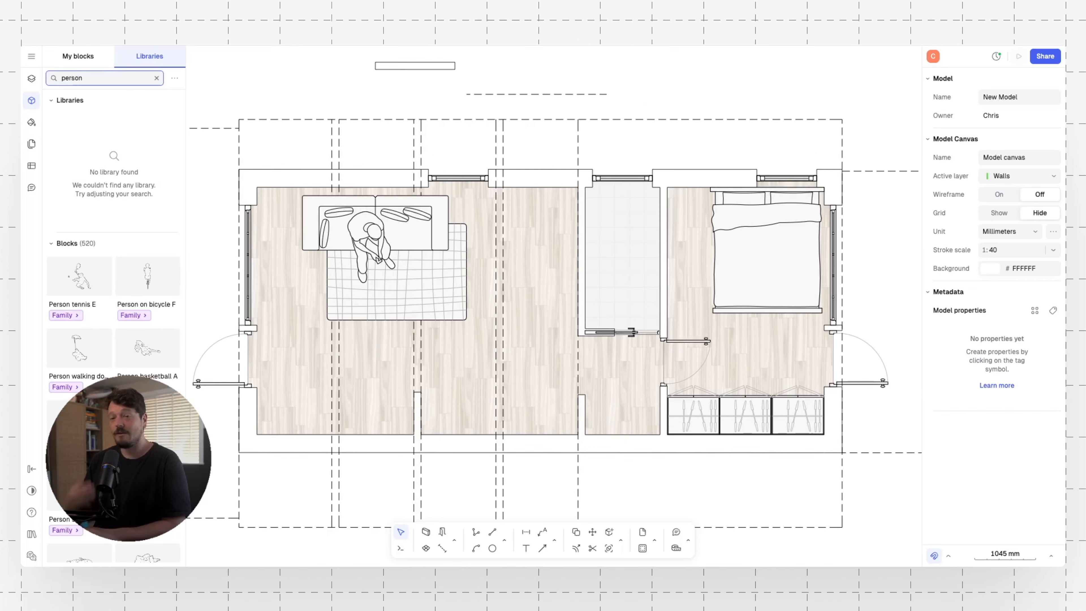
pyautogui.write('laying')
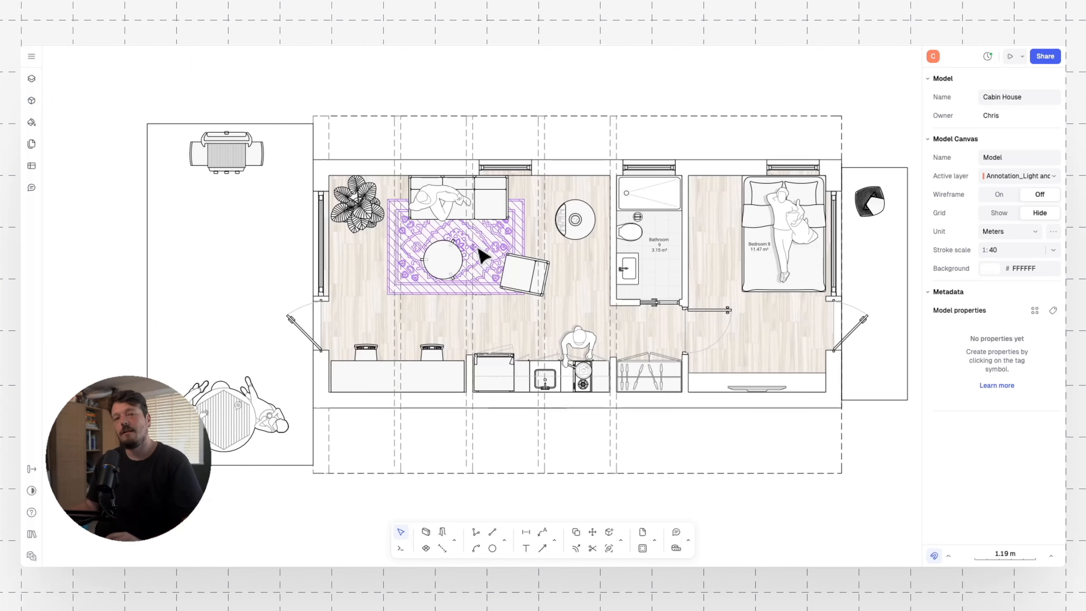
# - Review the Cabin House model's options for publishing its styles and blocks as libraries
pyautogui.click(462, 268)
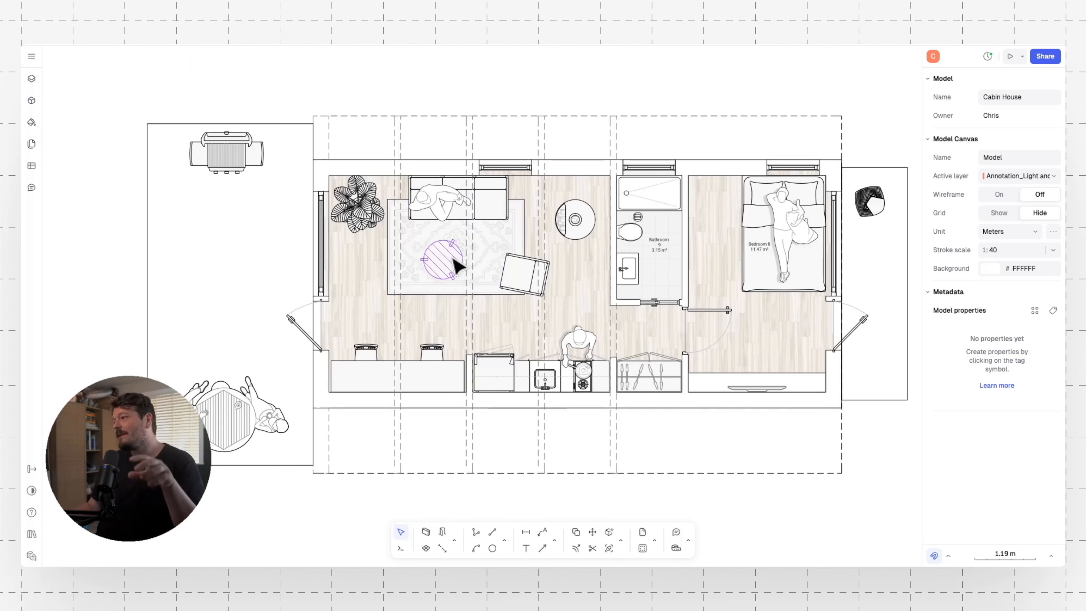
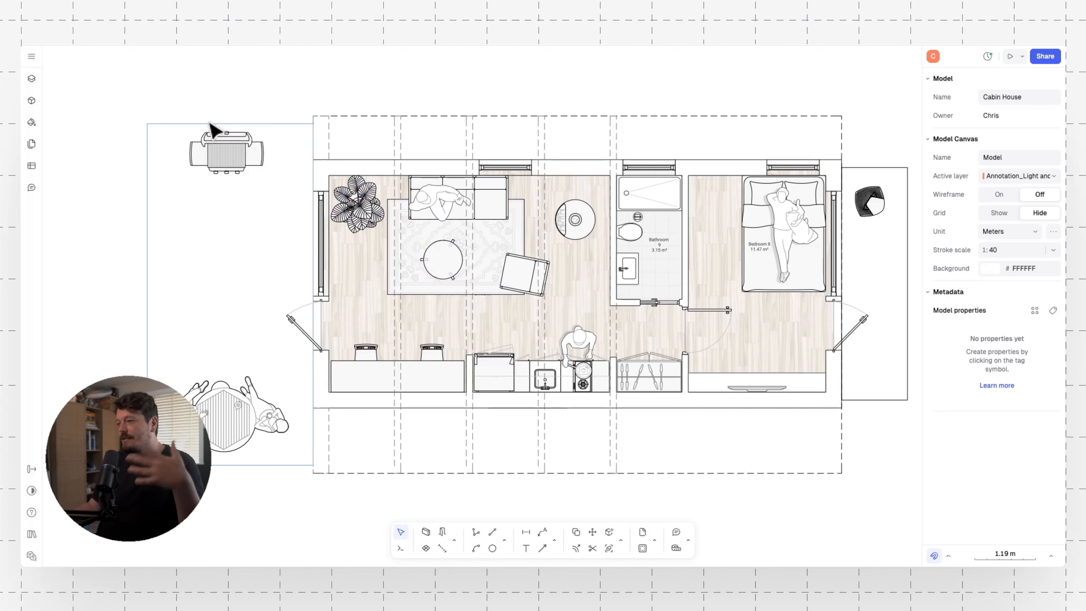
pyautogui.click(1045, 56)
pyautogui.click(483, 112)
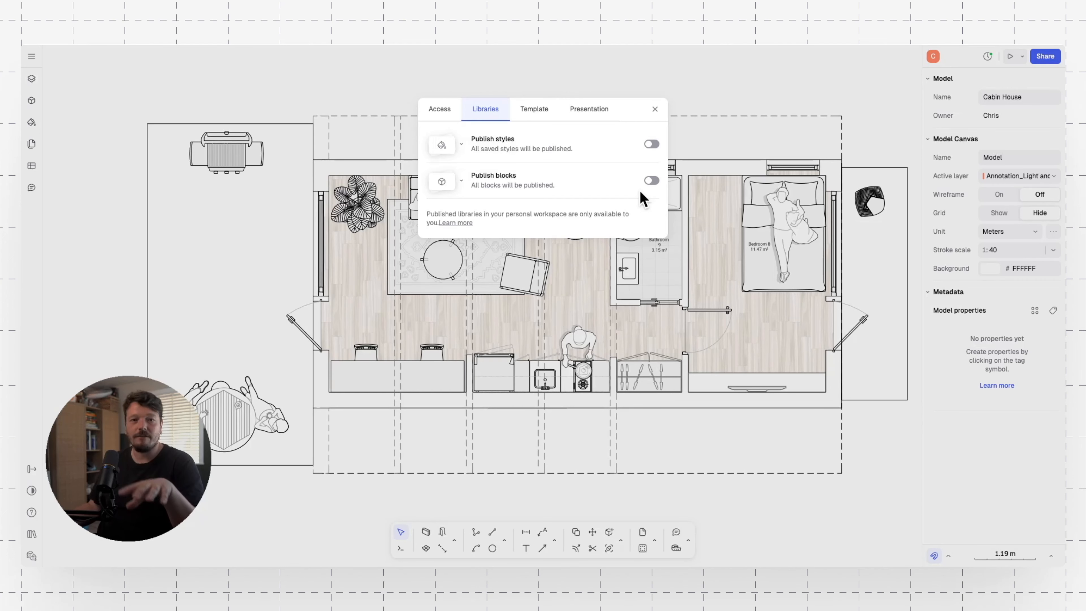
pyautogui.click(740, 103)
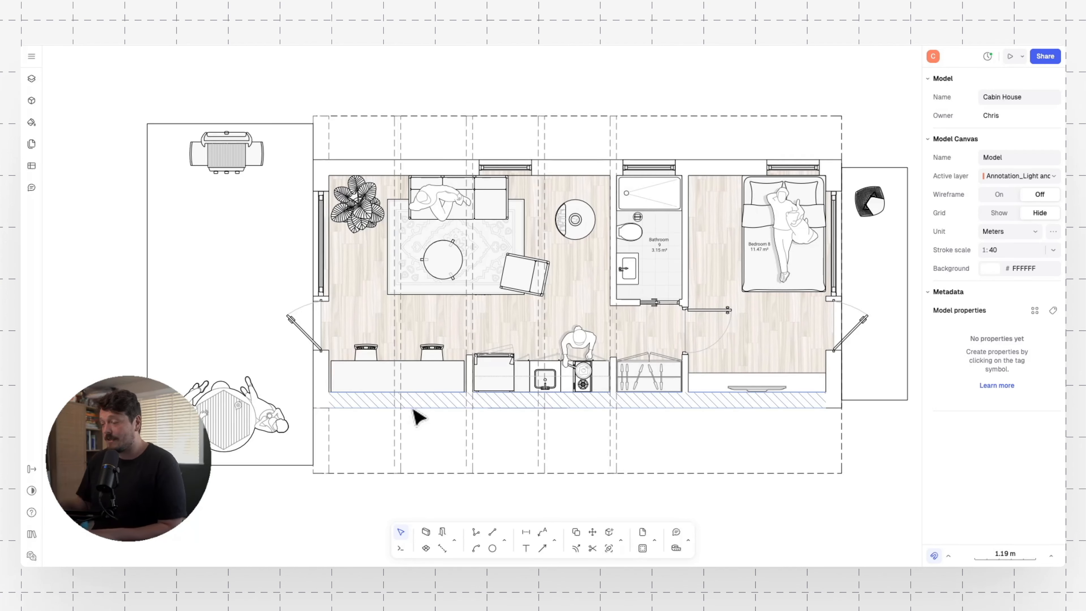
# - Draw a rectangle of about 0.3 m by 4.13 m along the inside of the living area's left end wall
pyautogui.click(506, 541)
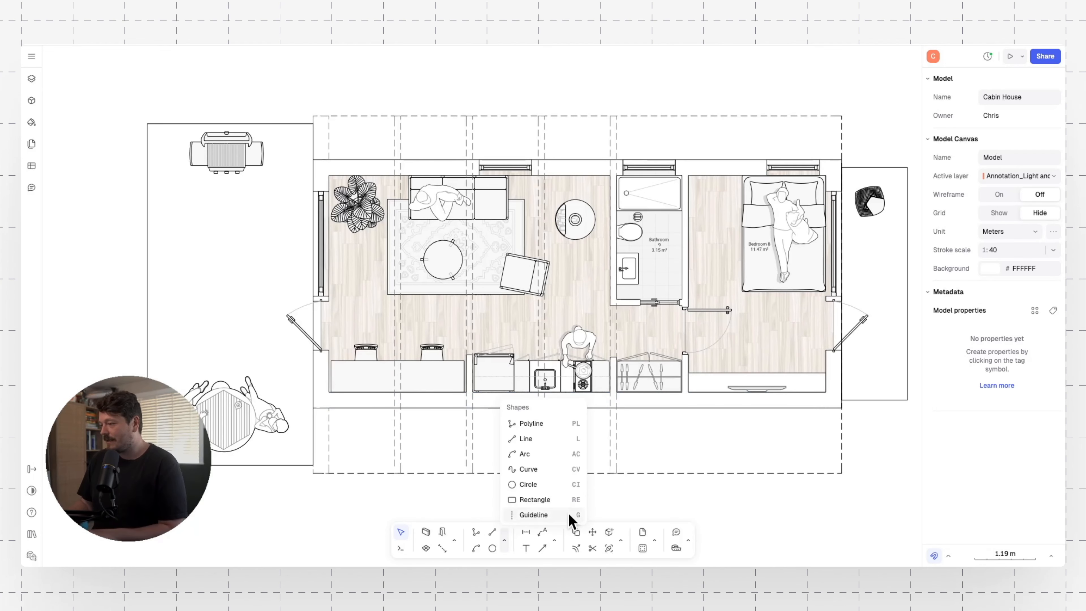
pyautogui.click(545, 500)
pyautogui.scroll(3, 526, 470)
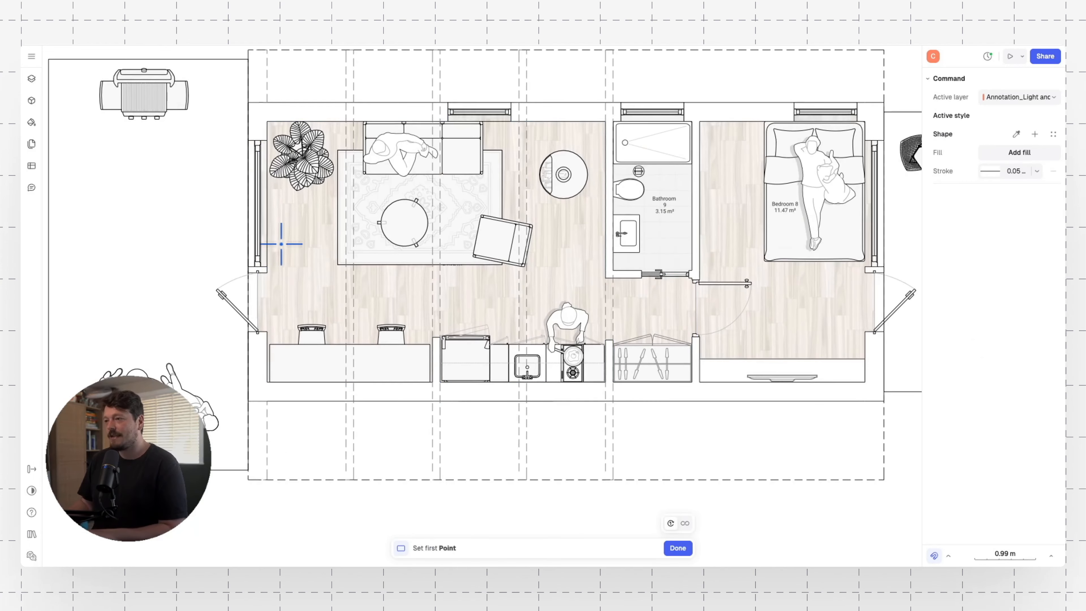
pyautogui.click(281, 172)
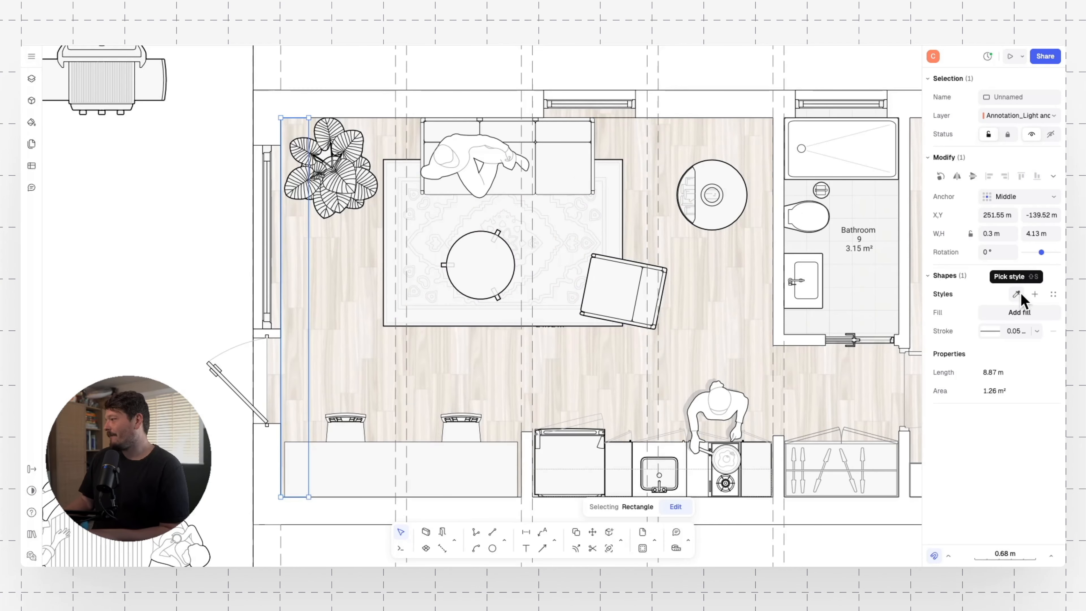
# - Save the wall rectangle's appearance as a new style named Shadow
pyautogui.click(1035, 294)
pyautogui.write('Shadow')
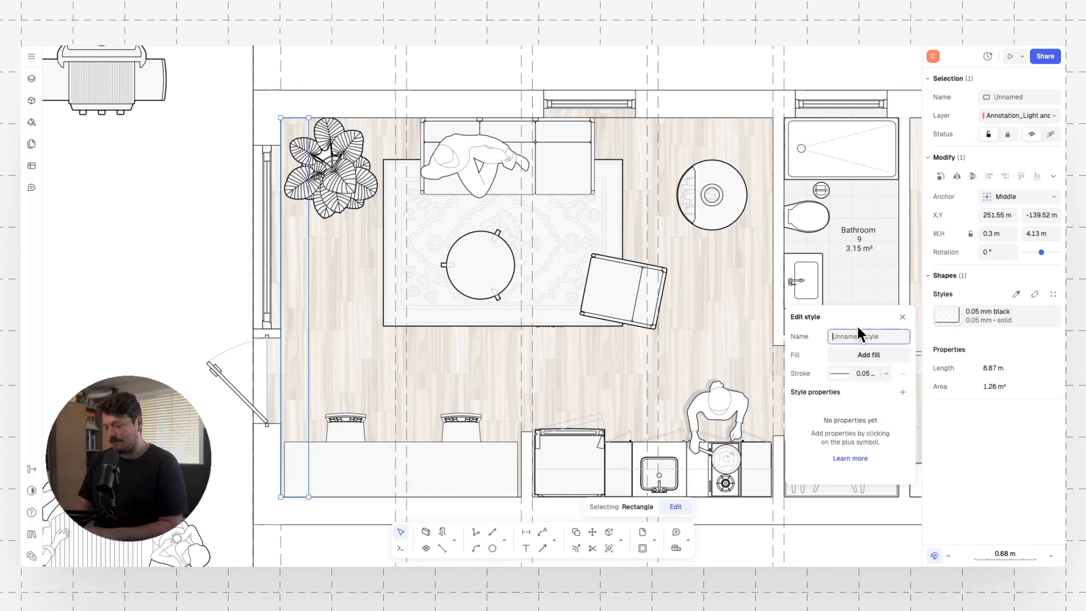
pyautogui.press('Return')
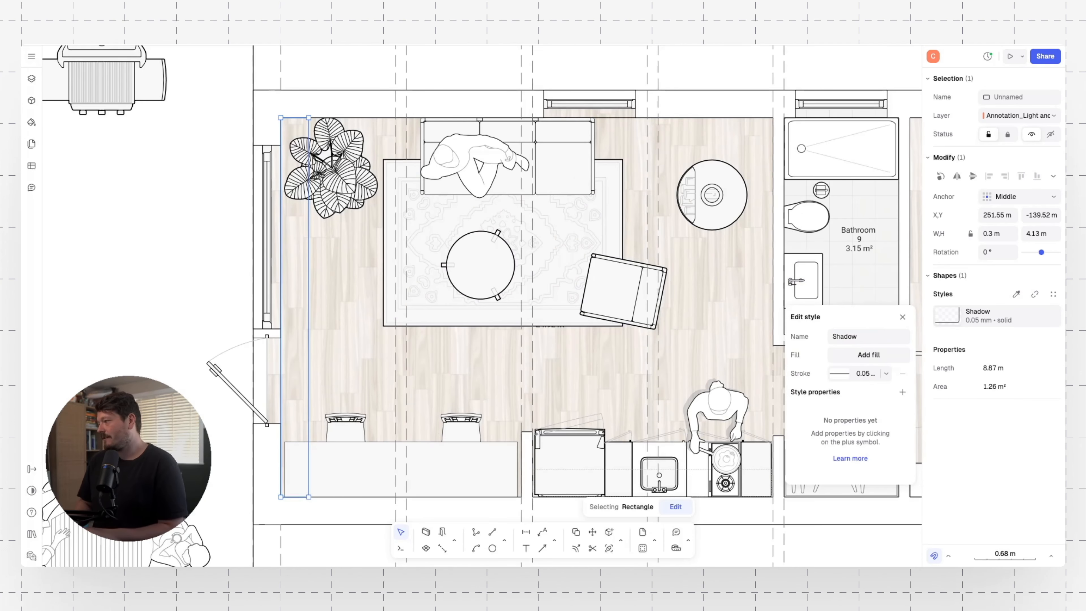
# - Give the Shadow style a solid black fill (000000) at 20% opacity
pyautogui.click(838, 355)
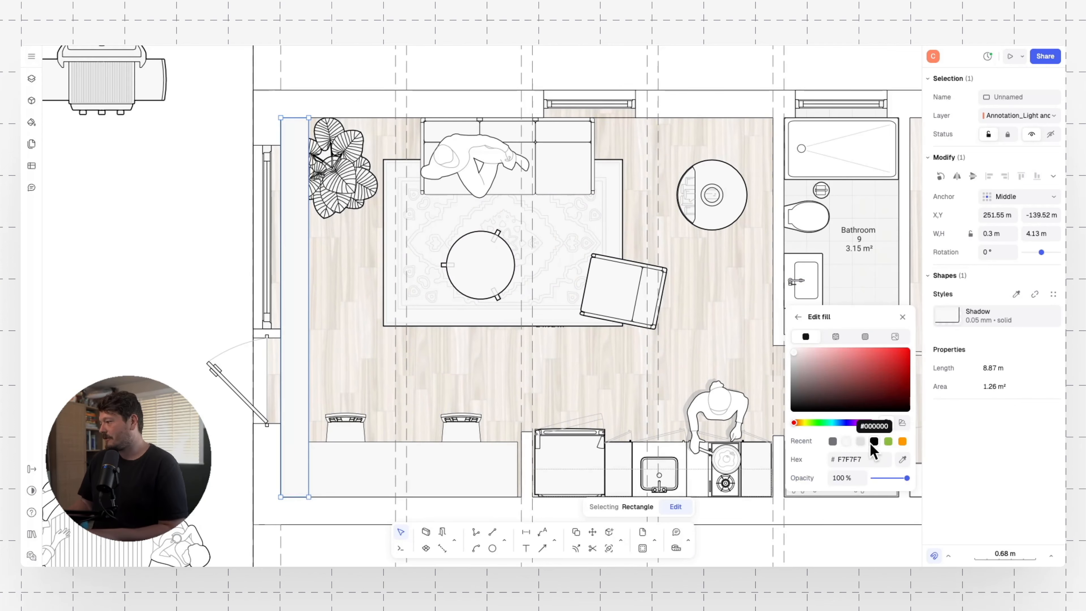
pyautogui.moveTo(827, 400); pyautogui.dragTo(770, 433)
pyautogui.click(842, 478)
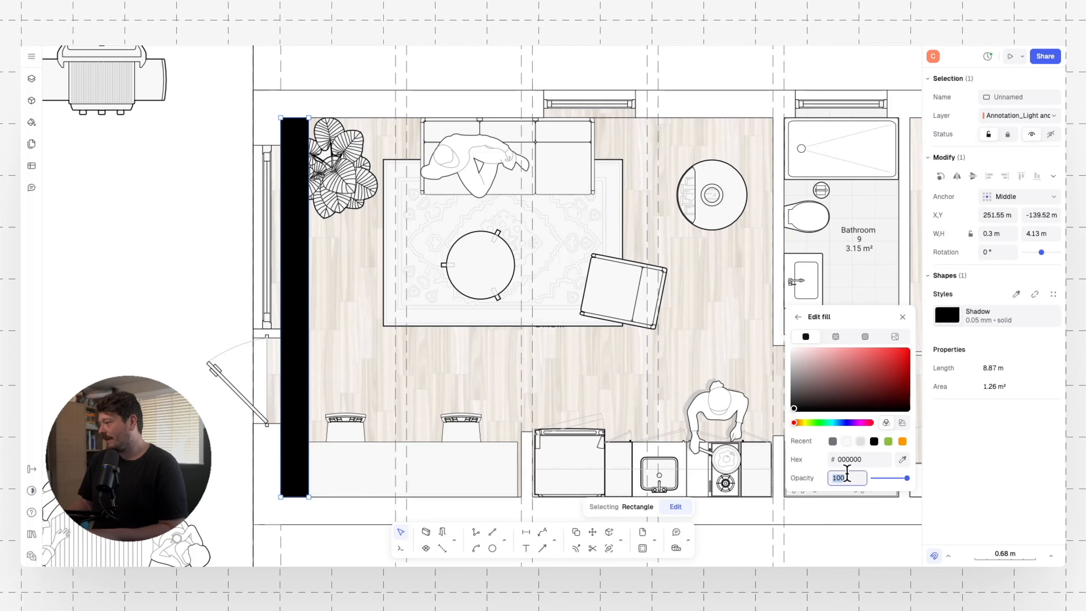
pyautogui.write('20')
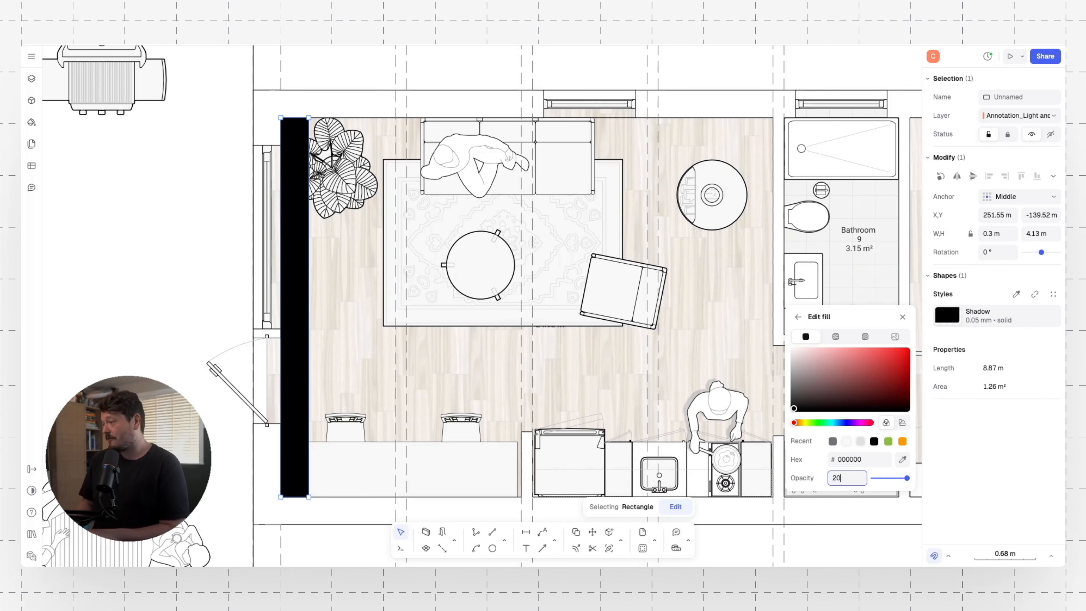
pyautogui.press('Return')
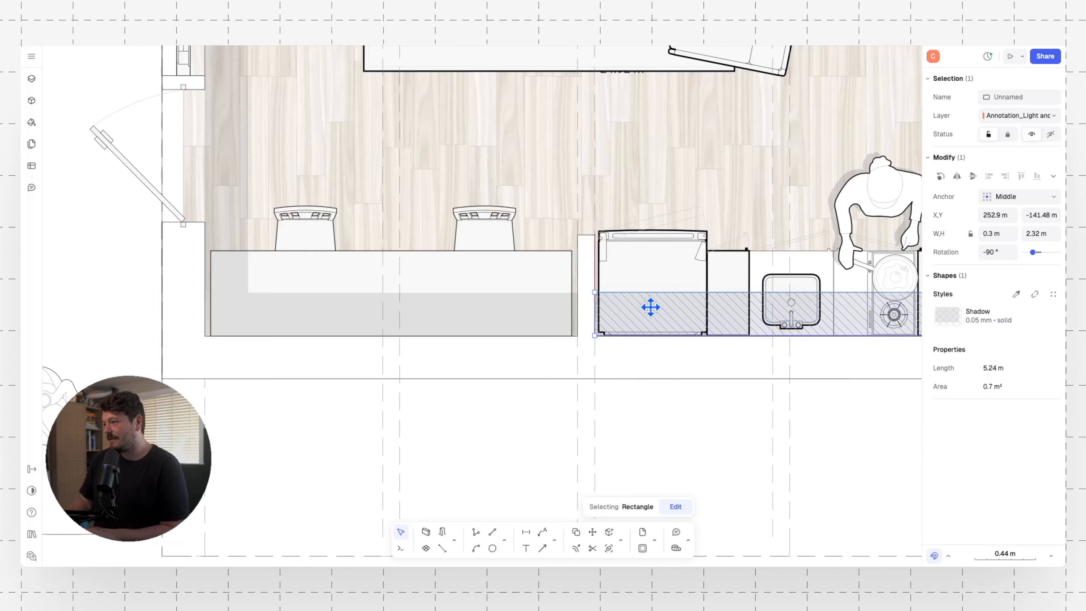
# - Fit the copied shadow strip along the back of the kitchen counter, stretching it to 2.62 m between the walls
pyautogui.scroll(3, 464, 295)
pyautogui.moveTo(465, 299)
pyautogui.mouseDown()
pyautogui.moveTo(514, 318)
pyautogui.moveTo(550, 315)
pyautogui.mouseUp()
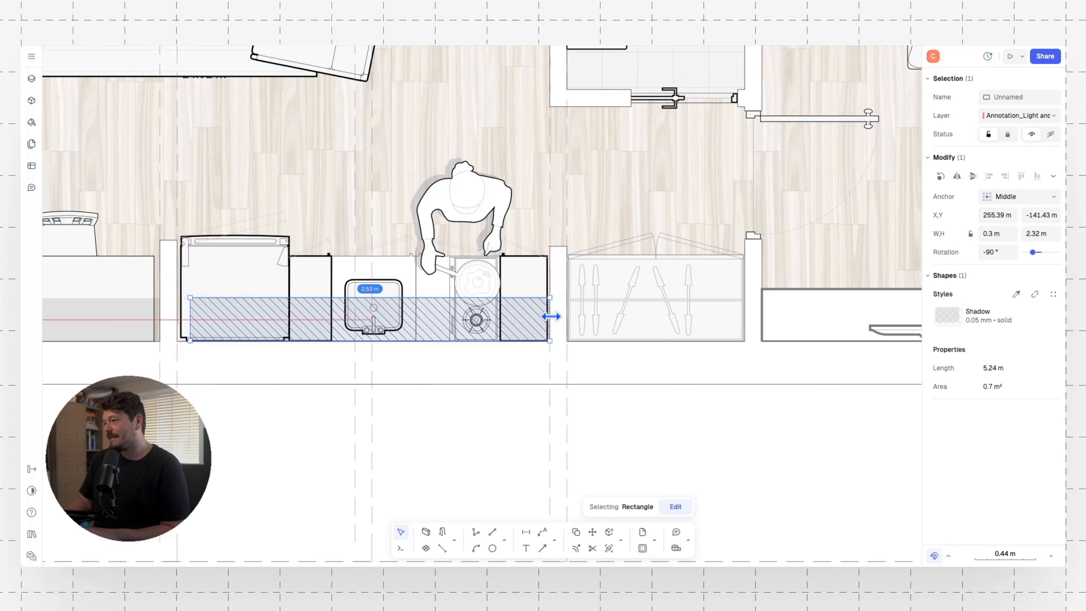
pyautogui.moveTo(187, 312); pyautogui.dragTo(177, 312)
# - Copy the kitchen shadow strip onto the back of the hallway wardrobe and shorten it to 1.26 m
pyautogui.moveTo(451, 313)
pyautogui.mouseDown()
pyautogui.moveTo(785, 327)
pyautogui.moveTo(769, 328)
pyautogui.mouseUp()
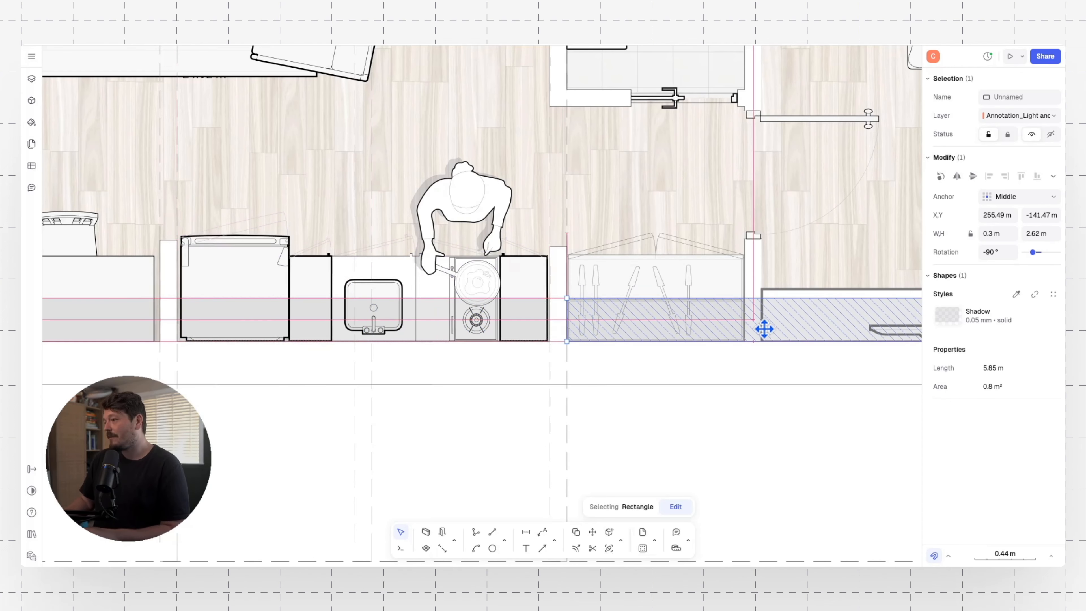
pyautogui.hscroll(8, 493, 310)
pyautogui.moveTo(617, 333); pyautogui.dragTo(419, 338)
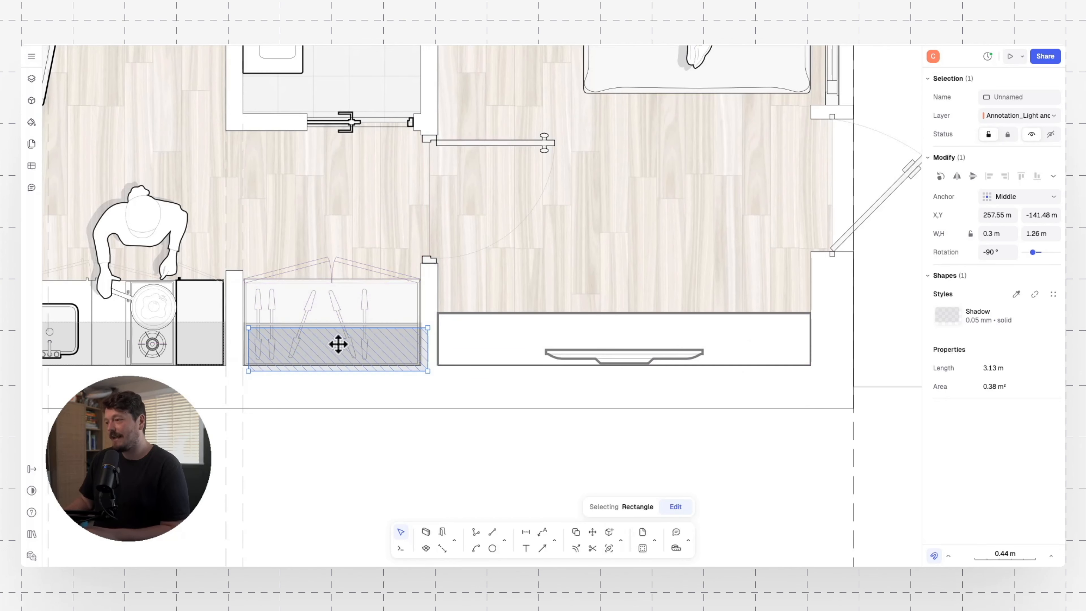
# - Copy the wardrobe's shadow strip onto the bedroom TV cabinet and stretch it to 2.62 m
pyautogui.moveTo(337, 345)
pyautogui.mouseDown()
pyautogui.moveTo(529, 327)
pyautogui.moveTo(528, 340)
pyautogui.mouseUp()
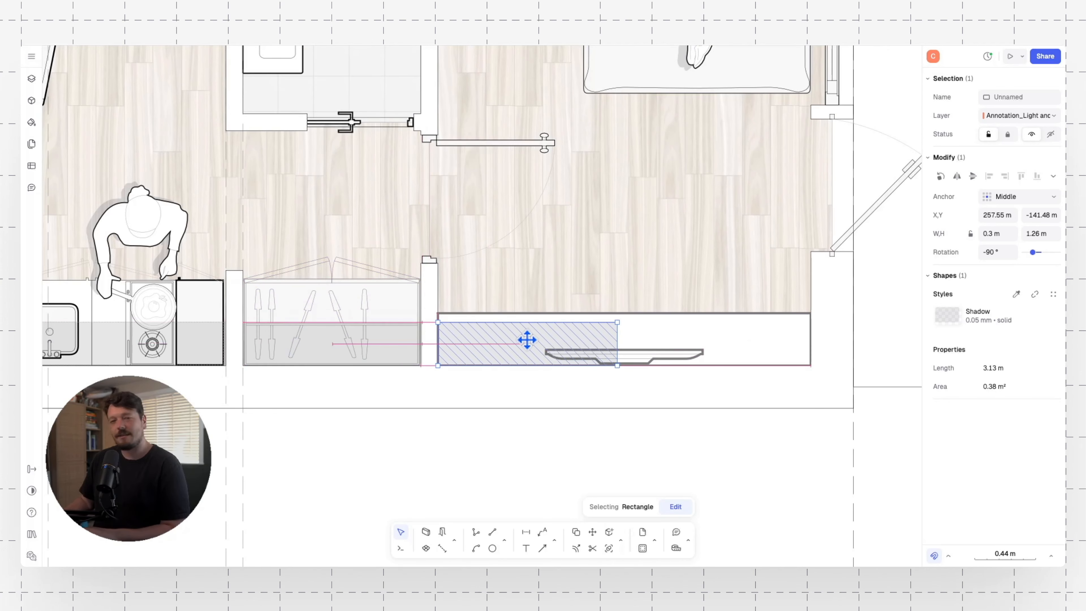
pyautogui.moveTo(618, 337); pyautogui.dragTo(806, 349)
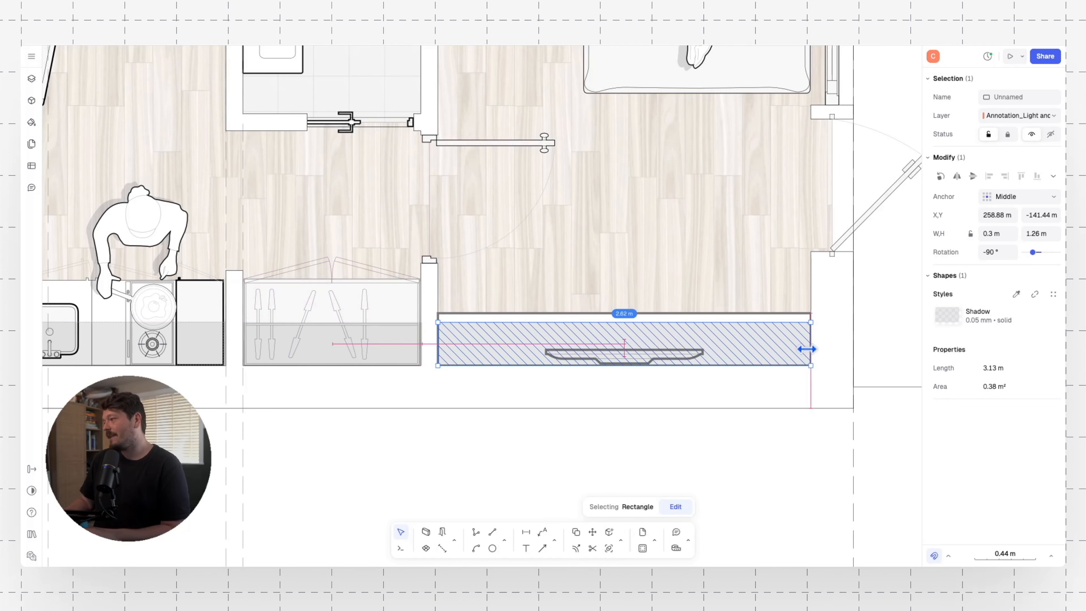
pyautogui.scroll(-8, 572, 340)
pyautogui.click(831, 437)
pyautogui.scroll(-1, 492, 340)
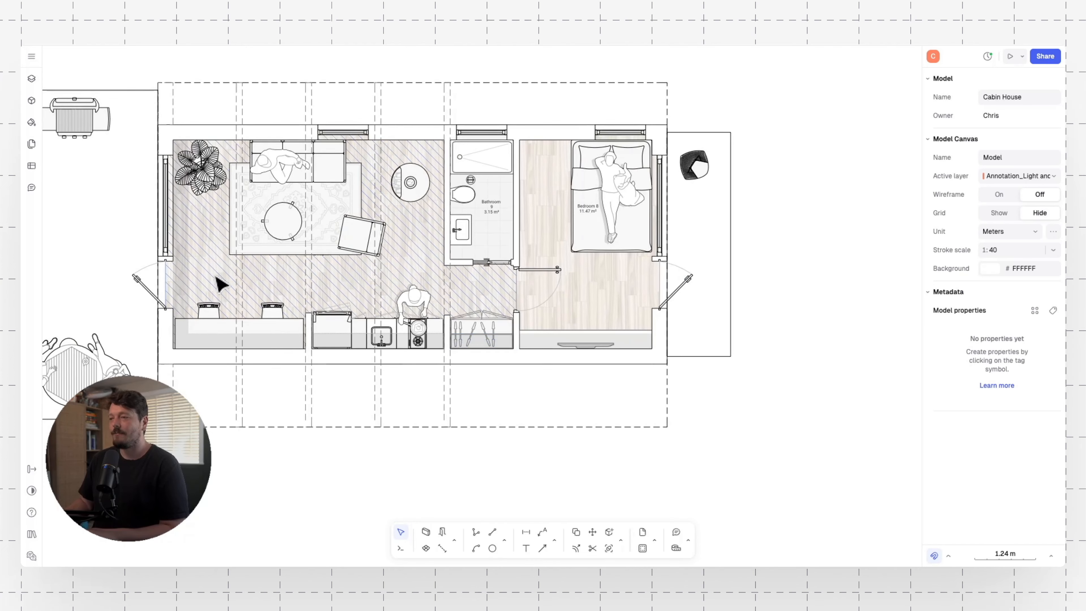
# - Copy the desk's shadow strip onto the large terrace and enlarge it to 6.51 m by 3.16 m to cover the whole terrace
pyautogui.scroll(3, 219, 283)
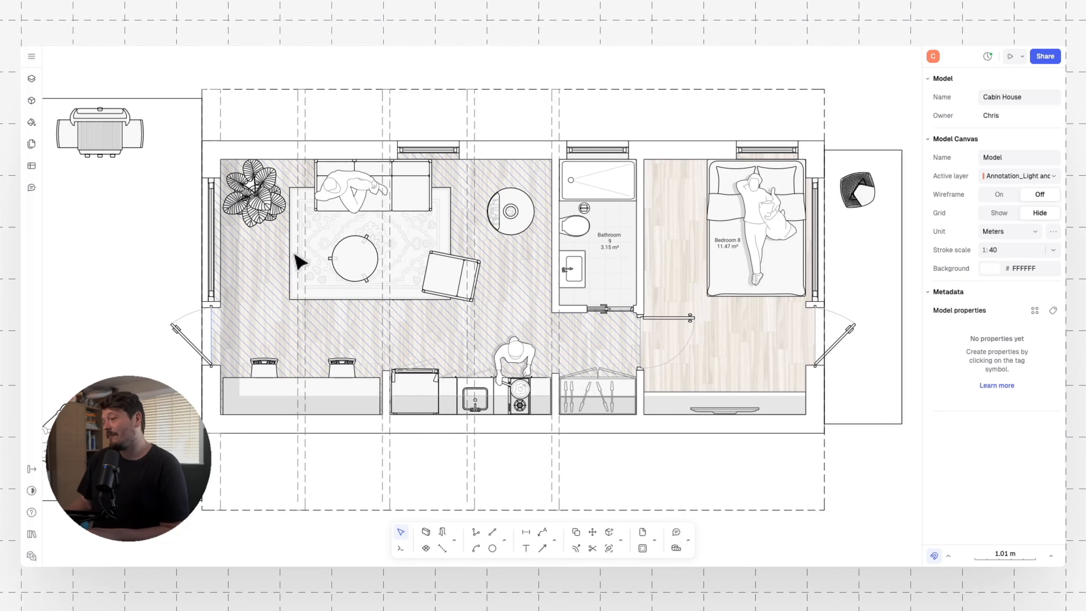
pyautogui.scroll(-3, 298, 260)
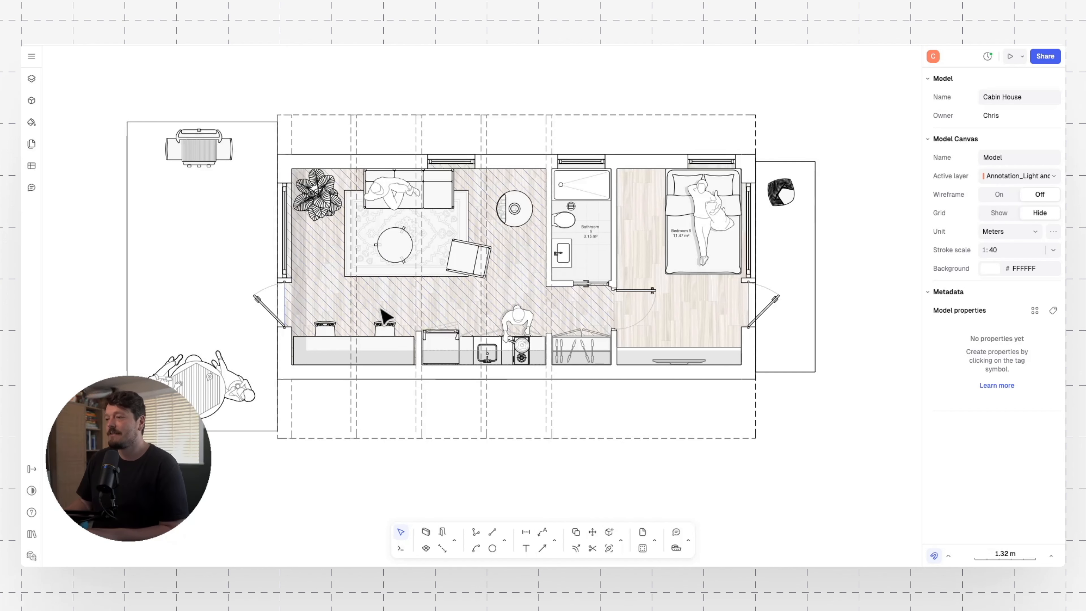
pyautogui.click(317, 361)
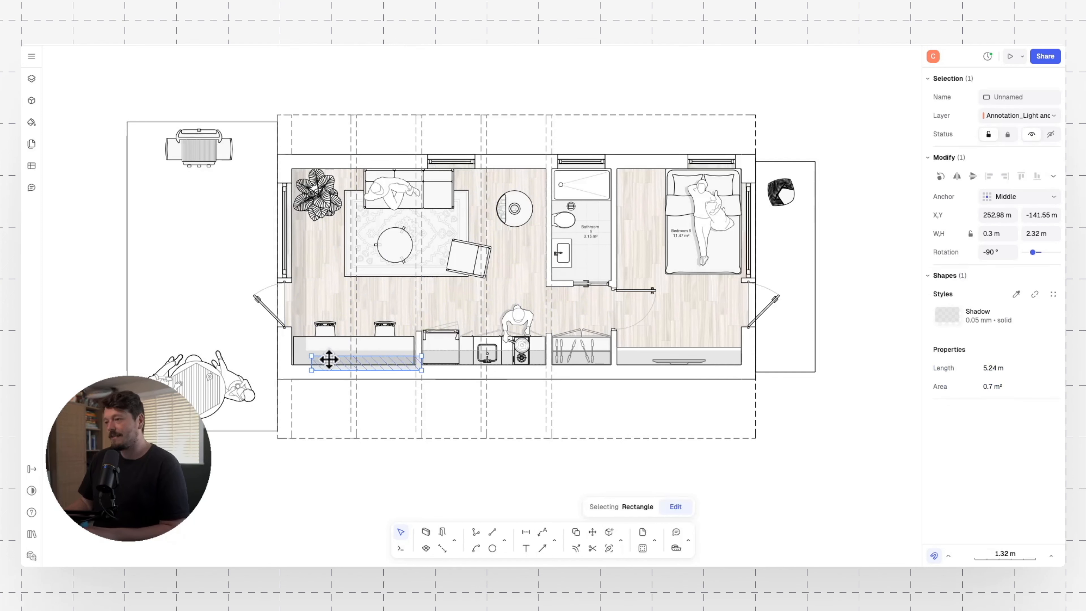
pyautogui.moveTo(322, 359)
pyautogui.mouseDown()
pyautogui.moveTo(146, 289)
pyautogui.moveTo(143, 128)
pyautogui.mouseUp()
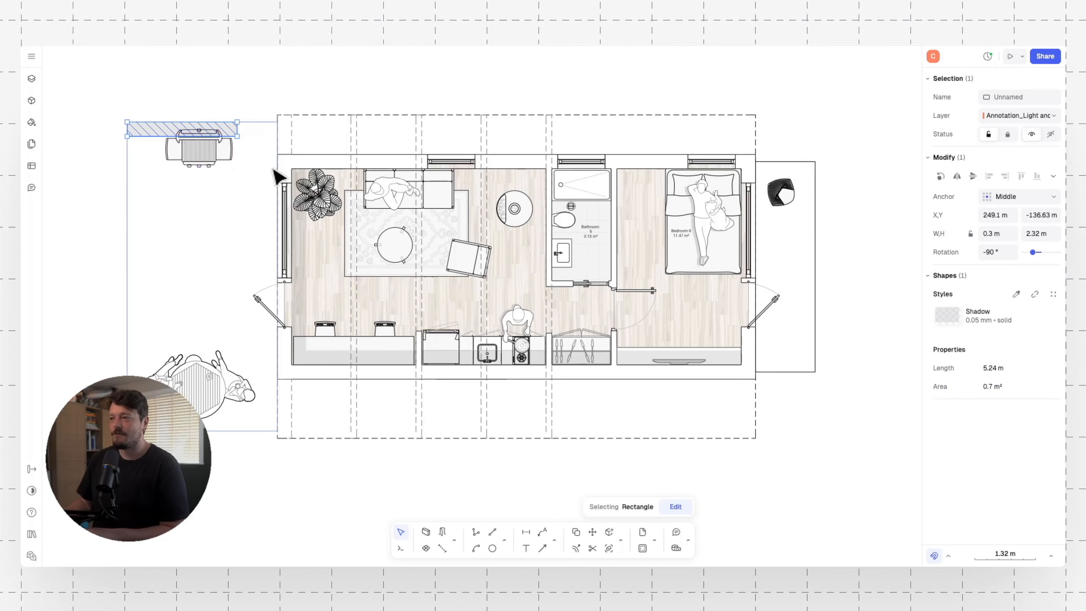
pyautogui.moveTo(237, 130)
pyautogui.mouseDown()
pyautogui.moveTo(274, 131)
pyautogui.moveTo(225, 328)
pyautogui.moveTo(243, 431)
pyautogui.mouseUp()
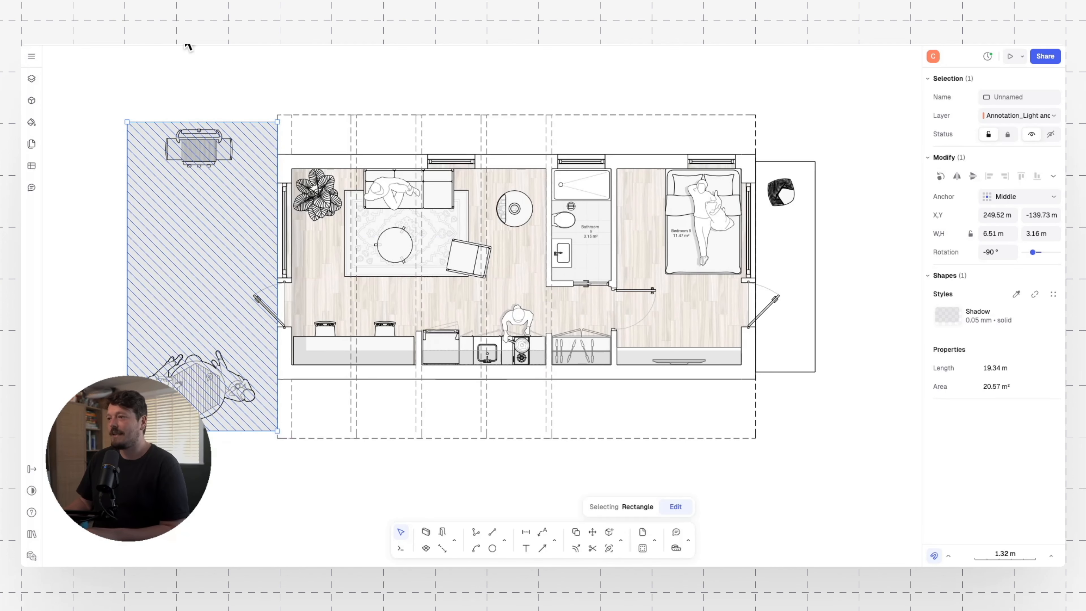
pyautogui.click(213, 69)
# - Copy the large terrace's shadow onto the small terrace beside the bedroom, narrow it to 1.26 m and shorten it to the terrace's lower edge
pyautogui.click(214, 192)
pyautogui.moveTo(215, 192)
pyautogui.mouseDown()
pyautogui.moveTo(824, 279)
pyautogui.moveTo(829, 267)
pyautogui.mouseUp()
pyautogui.hscroll(5, 817, 178)
pyautogui.moveTo(655, 259); pyautogui.dragTo(564, 274)
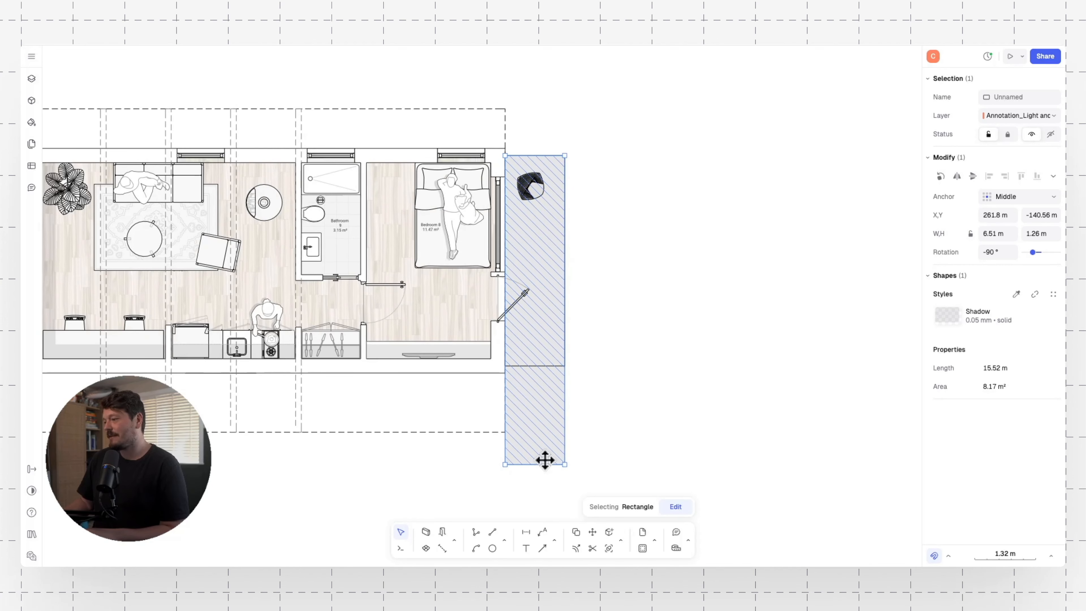
pyautogui.moveTo(545, 460); pyautogui.dragTo(554, 371)
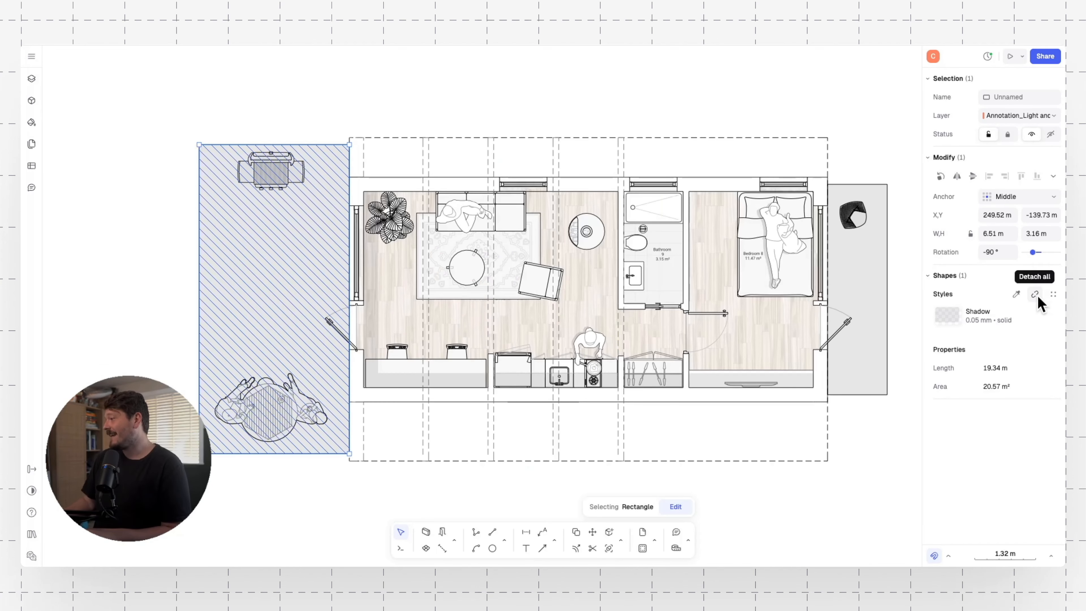
# - Detach the large terrace rectangle from the Shadow style and save its appearance as a new style named External Terrace
pyautogui.click(1038, 295)
pyautogui.click(287, 85)
pyautogui.click(316, 195)
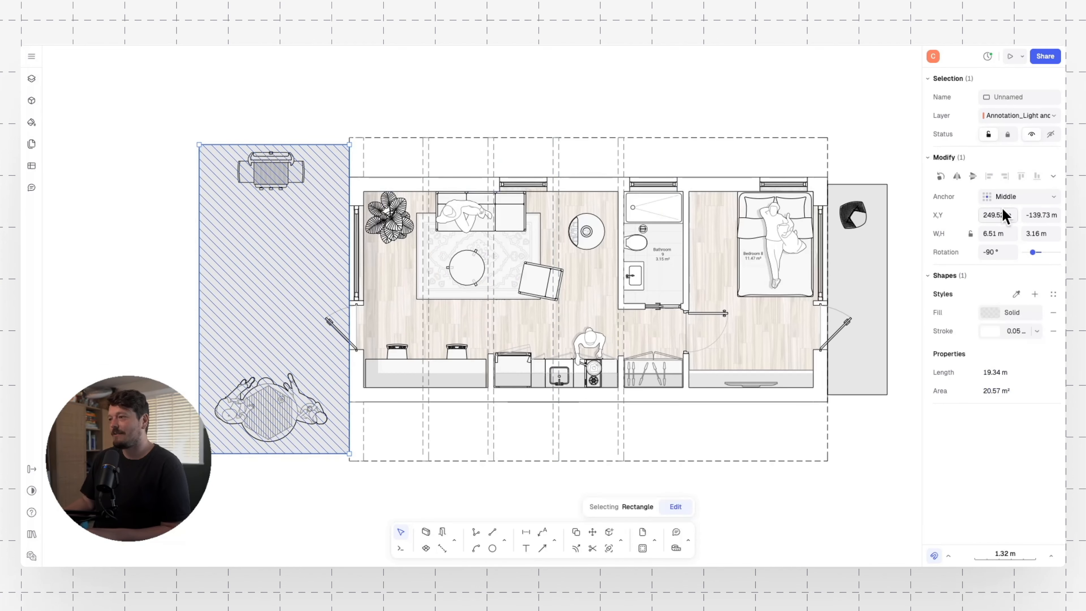
pyautogui.click(1035, 294)
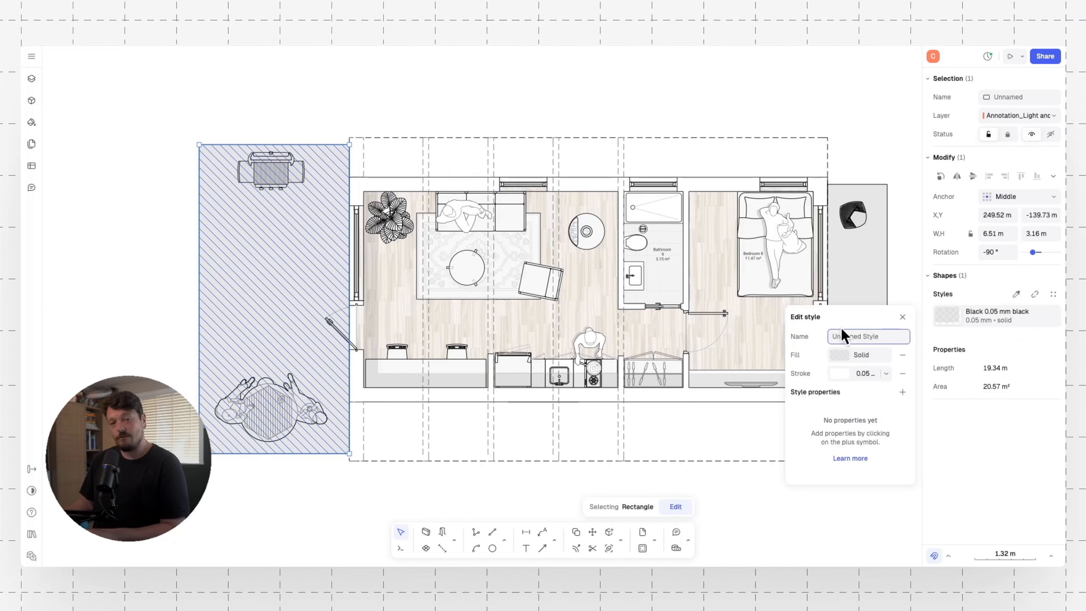
pyautogui.write('External')
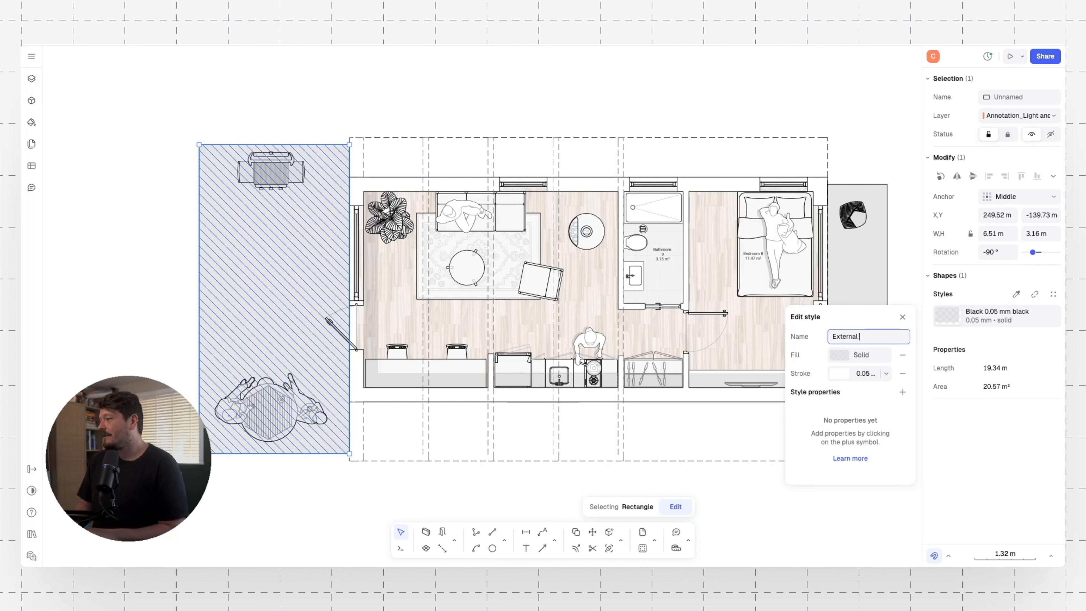
pyautogui.write(' Terrace')
pyautogui.press('Return')
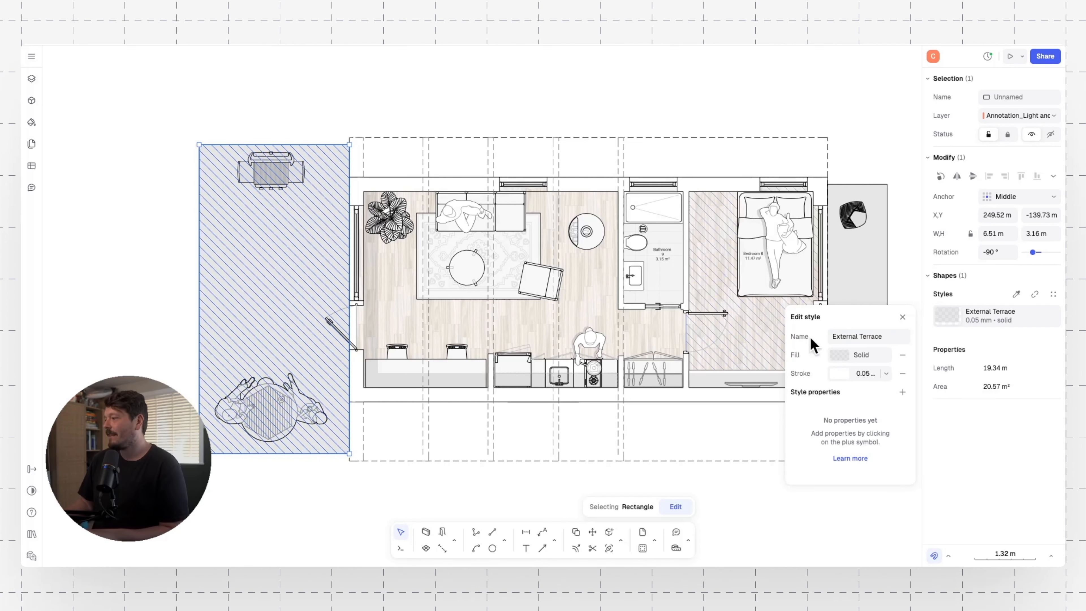
# - Change the External Terrace style's fill from solid to the Ceramic Large.png pattern at 100% opacity
pyautogui.click(841, 355)
pyautogui.moveTo(874, 479); pyautogui.dragTo(935, 485)
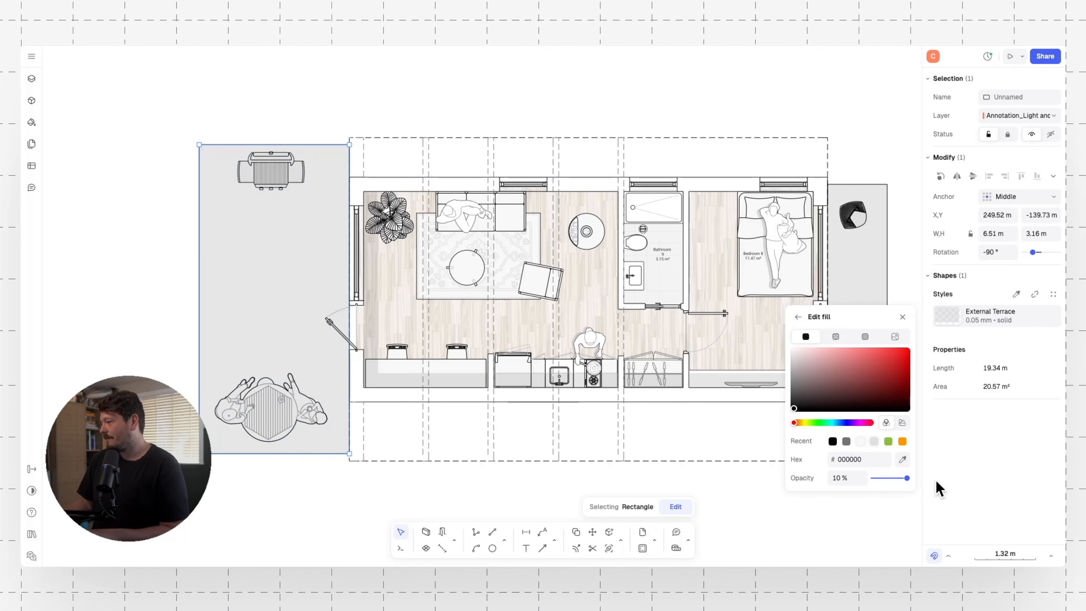
pyautogui.click(837, 338)
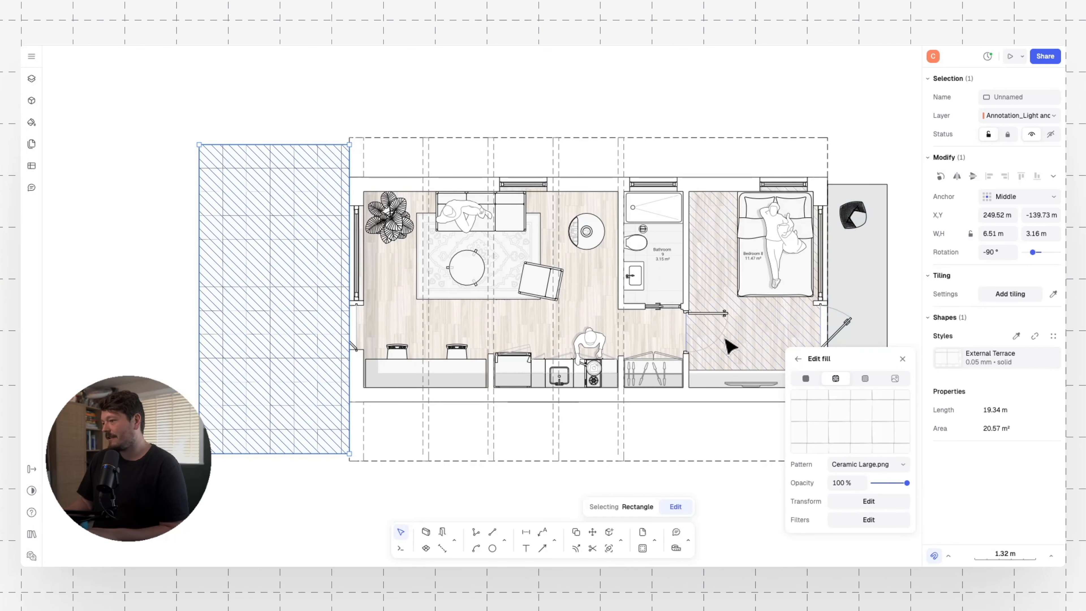
# - Change the External Terrace style's fill pattern to Brick Sand-lime.png
pyautogui.moveTo(855, 411)
pyautogui.click(855, 464)
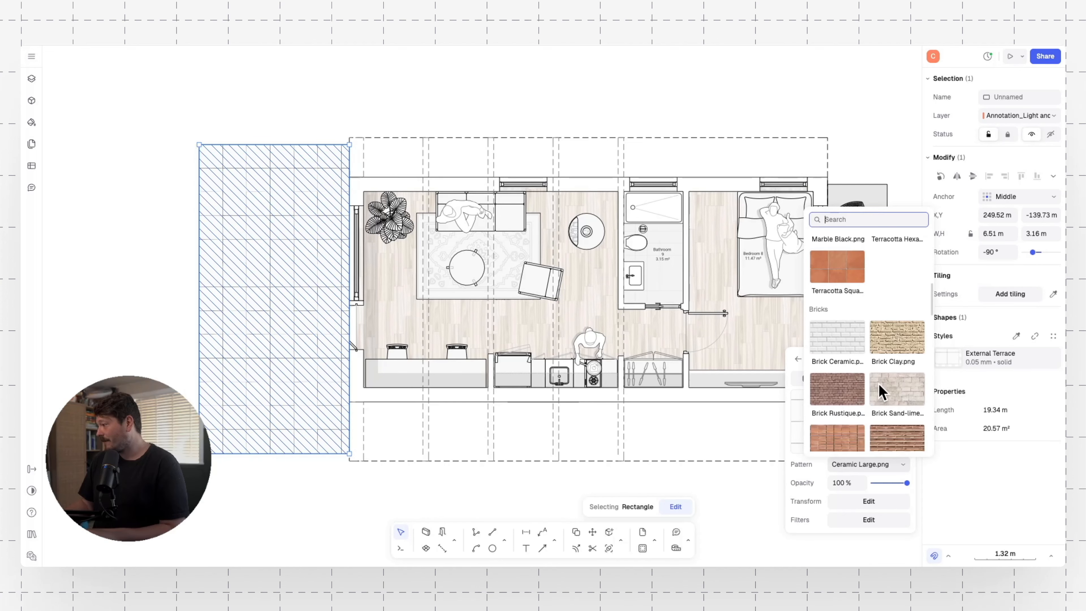
pyautogui.click(899, 391)
pyautogui.click(328, 86)
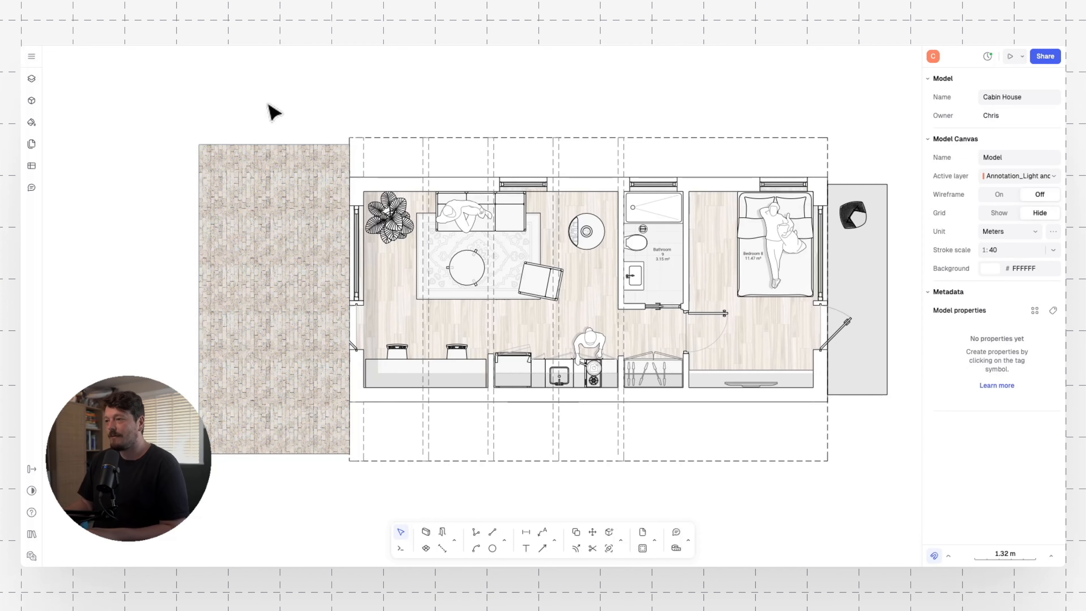
# - Apply the large terrace's External Terrace style to the small terrace beside the bedroom by picking it from the plan
pyautogui.hscroll(1, 451, 214)
pyautogui.hscroll(1, 800, 296)
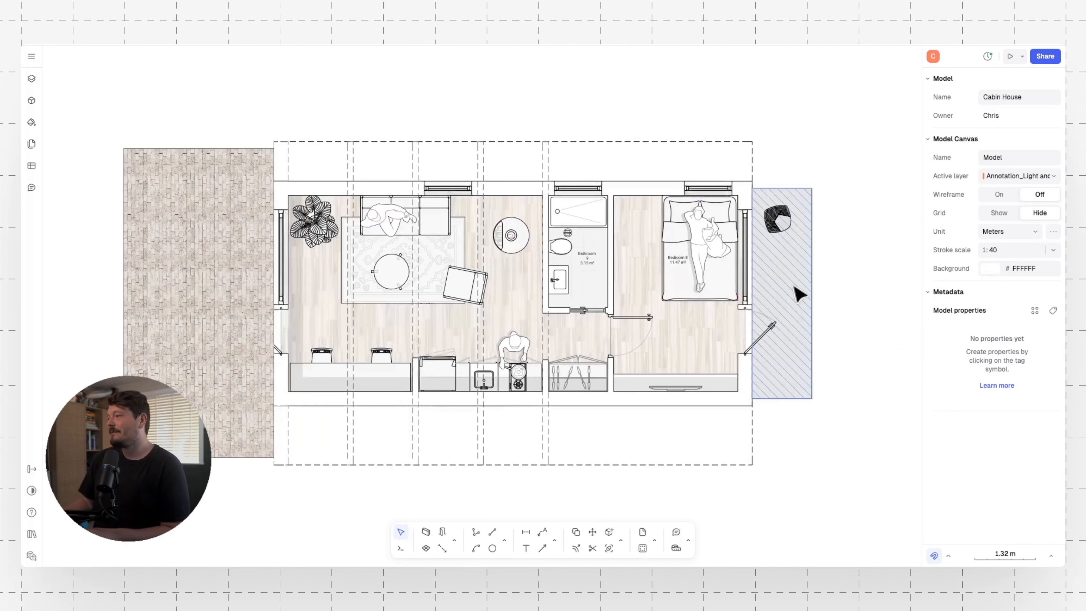
pyautogui.click(800, 296)
pyautogui.click(1024, 292)
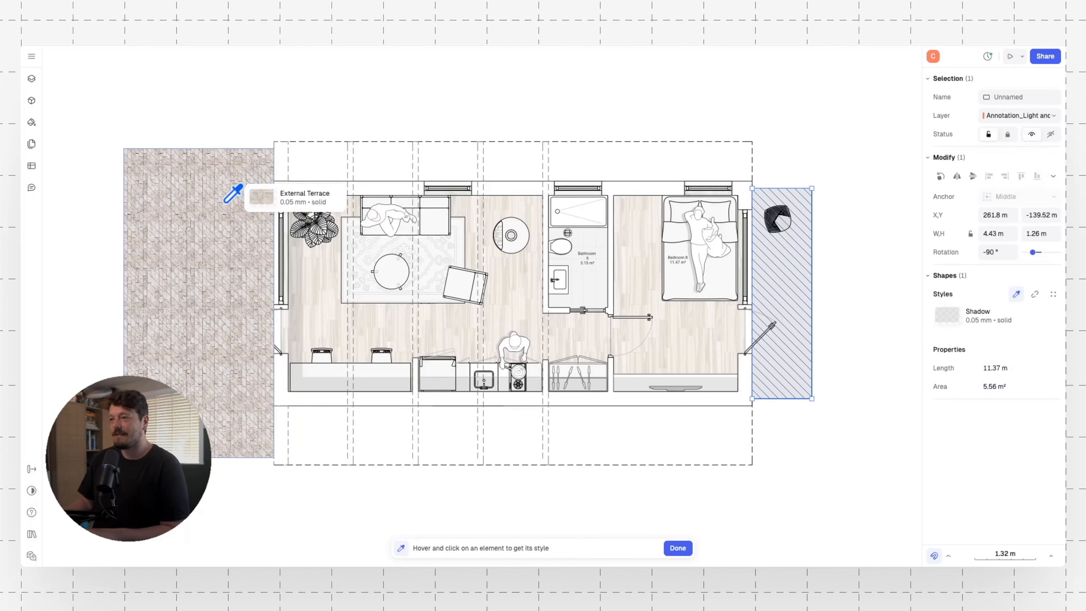
pyautogui.click(232, 190)
pyautogui.click(222, 99)
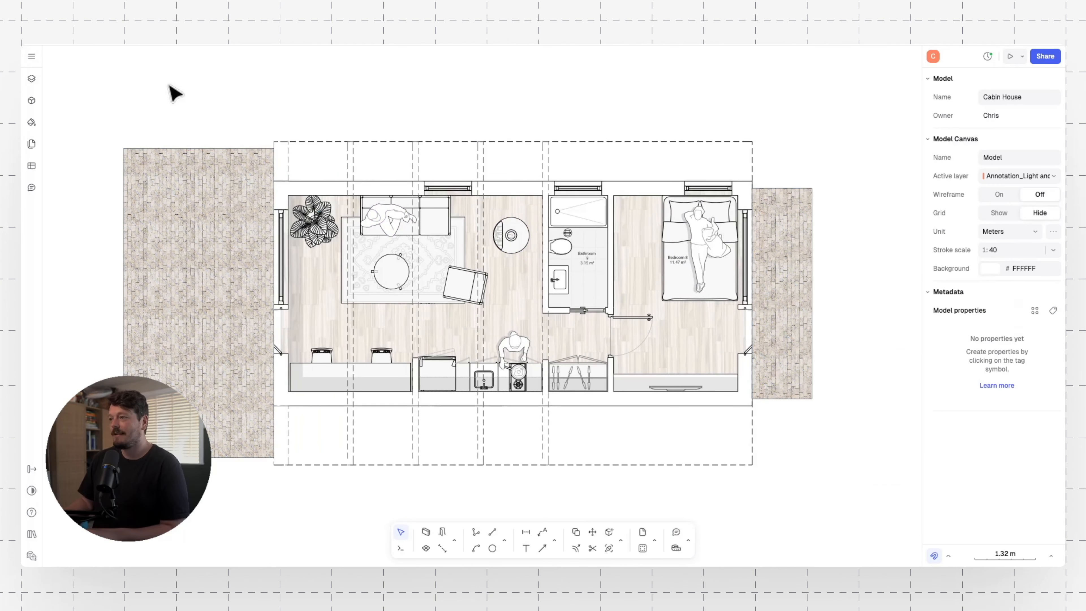
# - Find External Terrace among the saved styles and set its pattern fill opacity to 50%
pyautogui.click(204, 207)
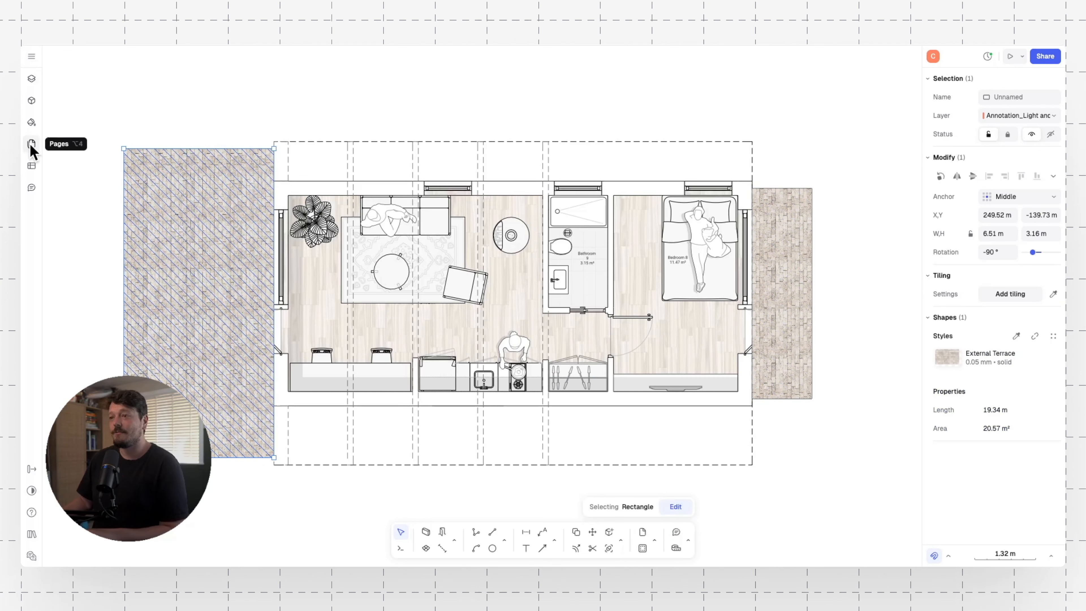
pyautogui.click(31, 123)
pyautogui.scroll(-10, 171, 212)
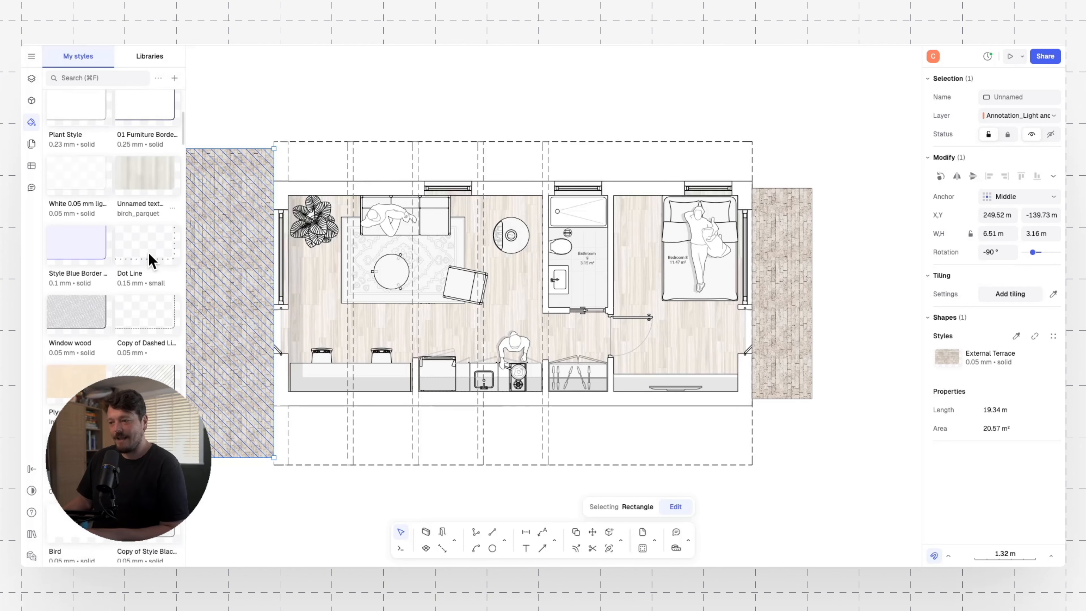
pyautogui.scroll(-10, 139, 282)
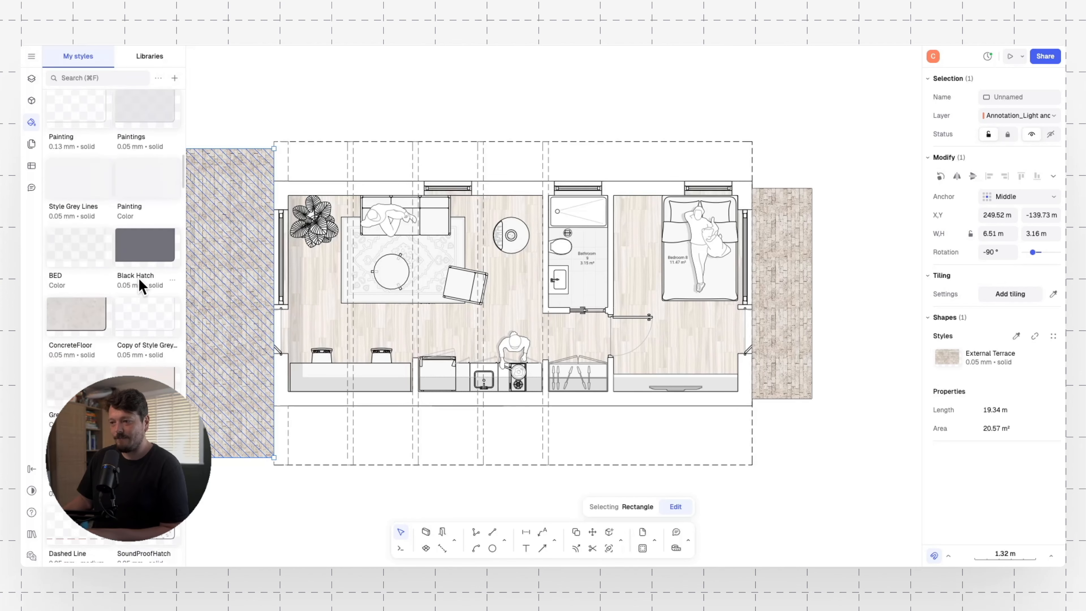
pyautogui.scroll(-10, 123, 258)
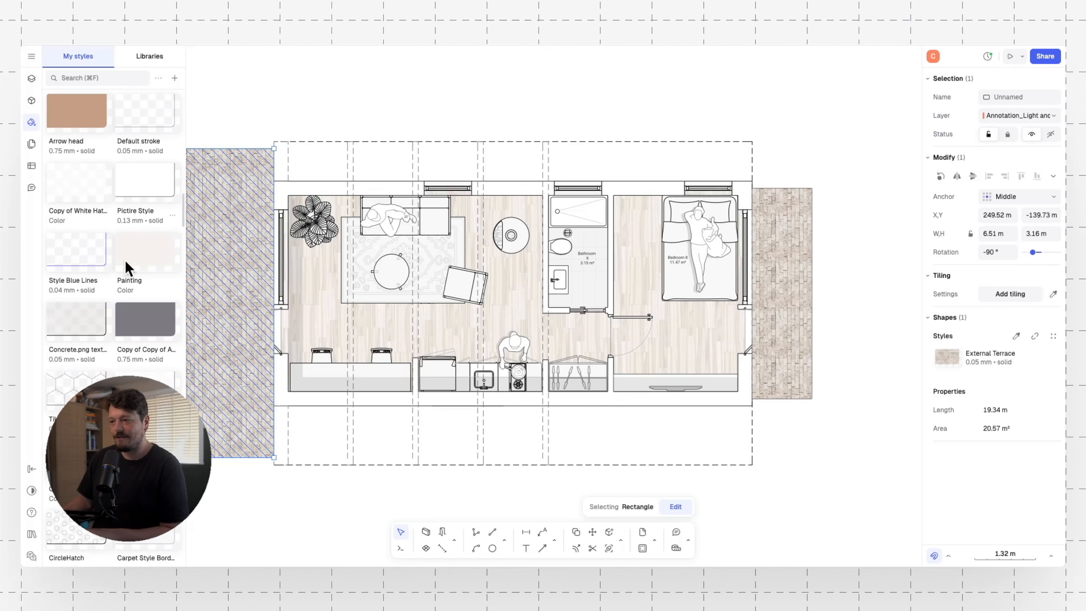
pyautogui.scroll(-10, 134, 298)
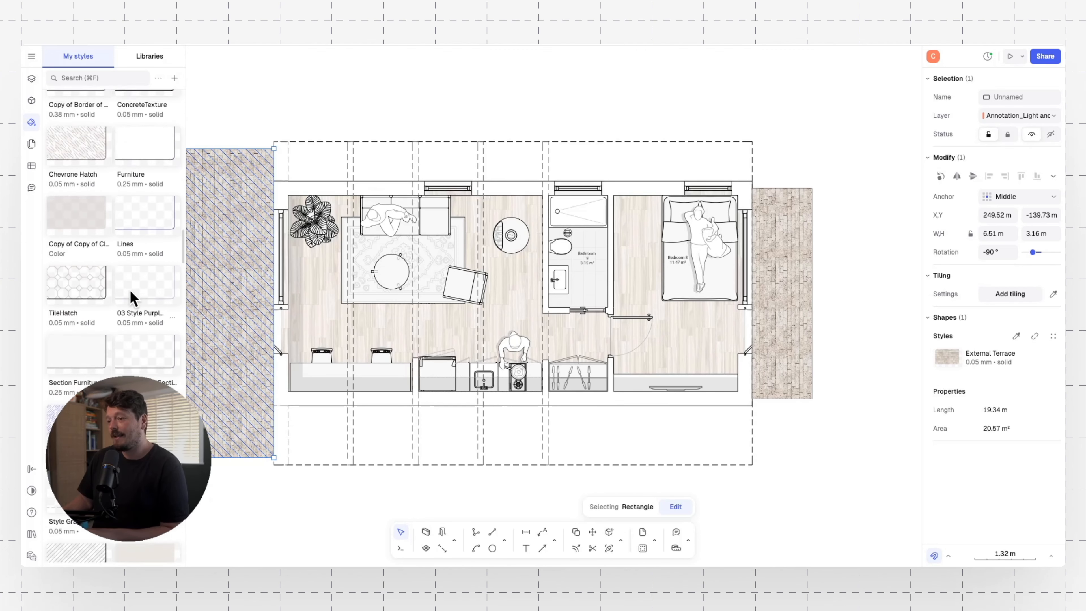
pyautogui.scroll(-20, 131, 297)
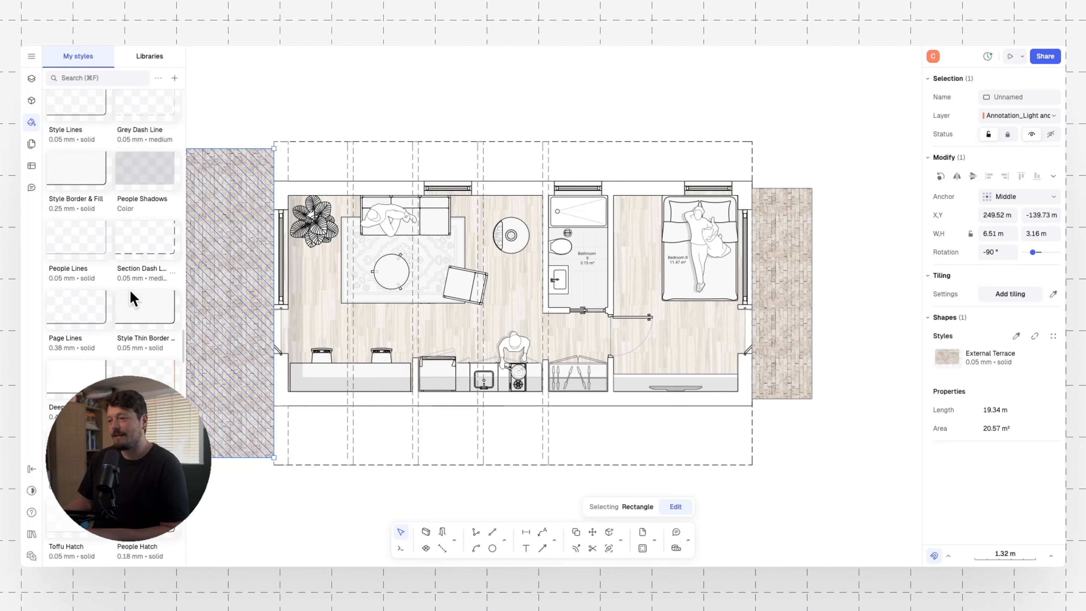
pyautogui.click(80, 229)
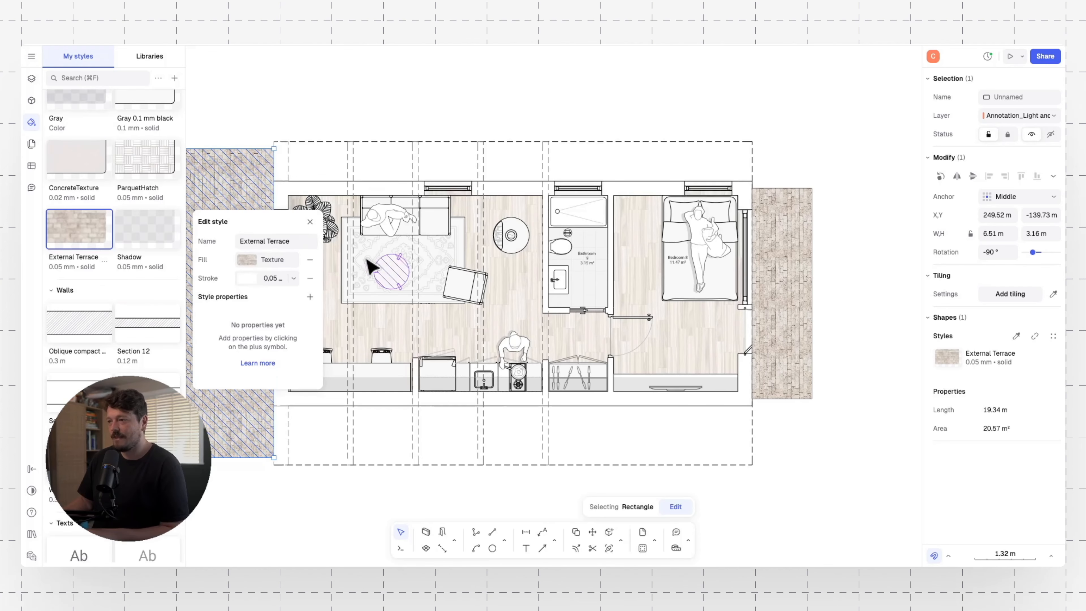
pyautogui.click(269, 259)
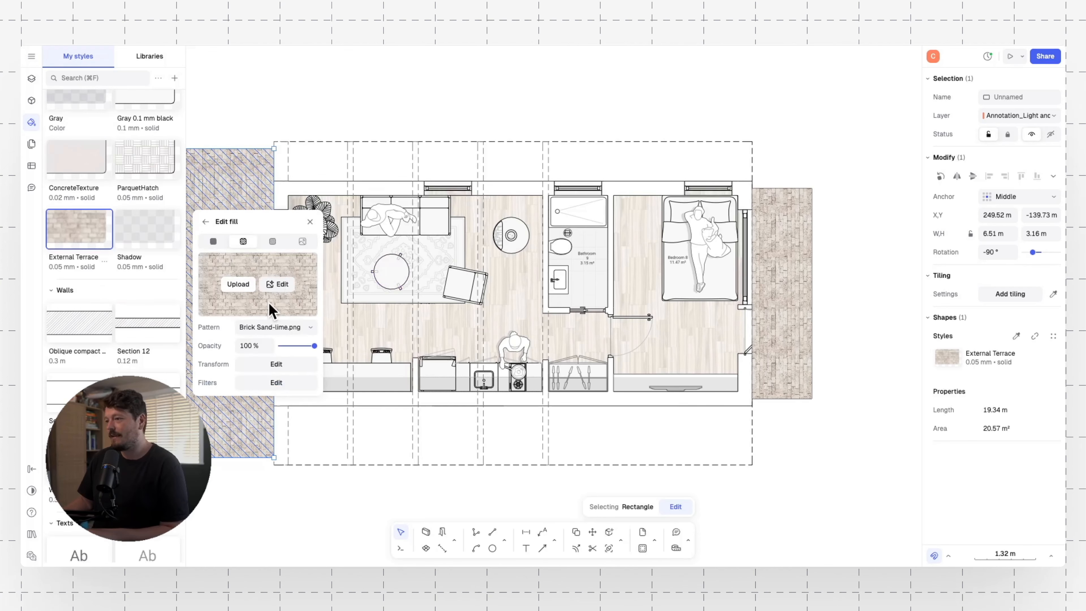
pyautogui.write('50')
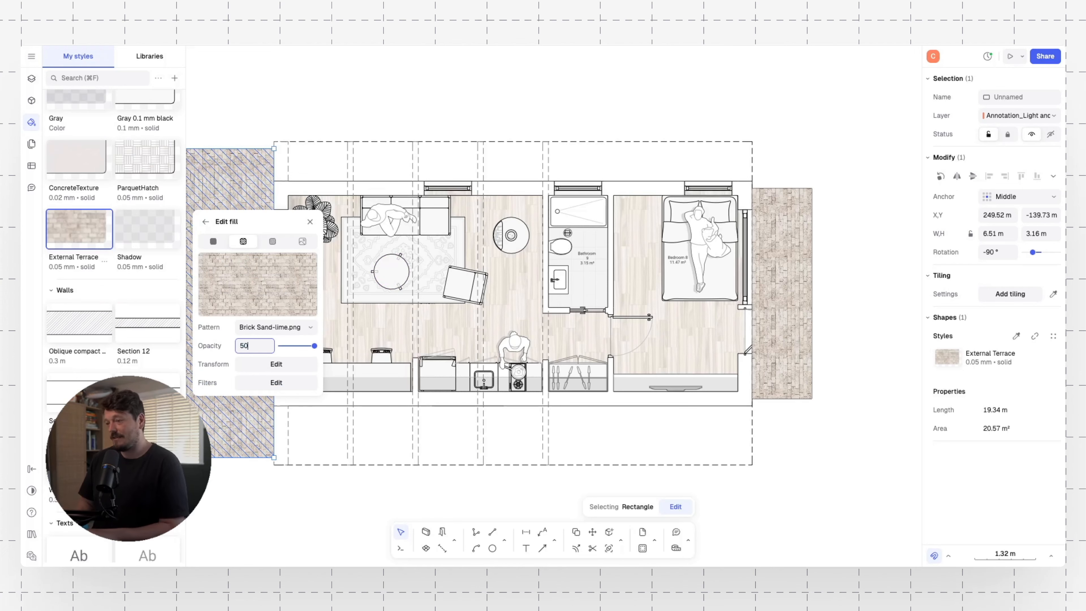
pyautogui.press('Return')
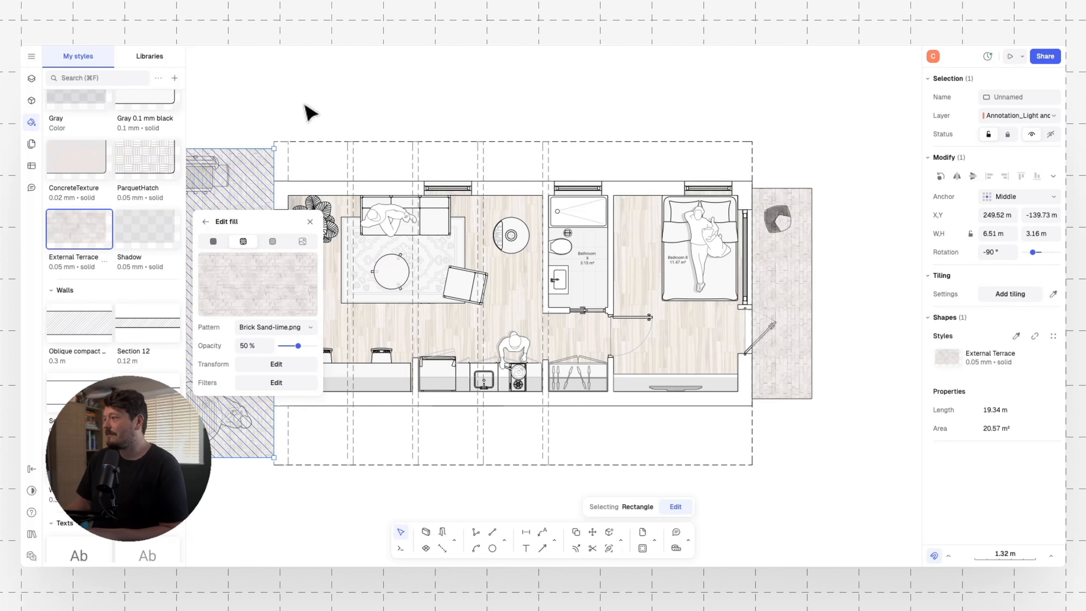
pyautogui.click(310, 112)
pyautogui.hscroll(-5, 325, 250)
pyautogui.click(326, 251)
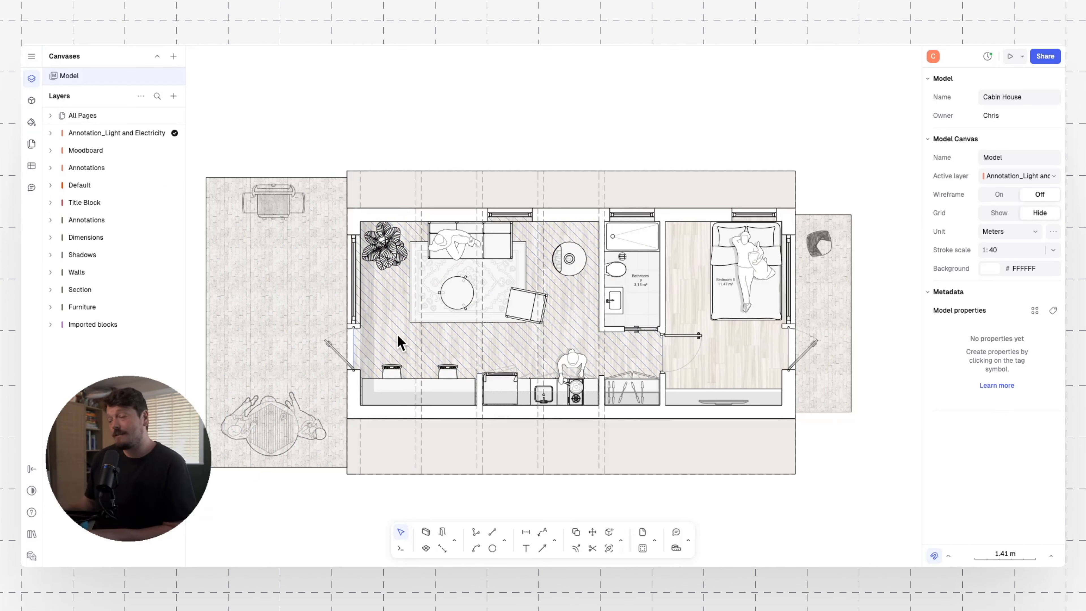
# - Dimension the living area's inner width up to the bathroom partition, placing the dimension above the upper wall at about 0.7 m offset
pyautogui.click(524, 534)
pyautogui.scroll(5, 428, 201)
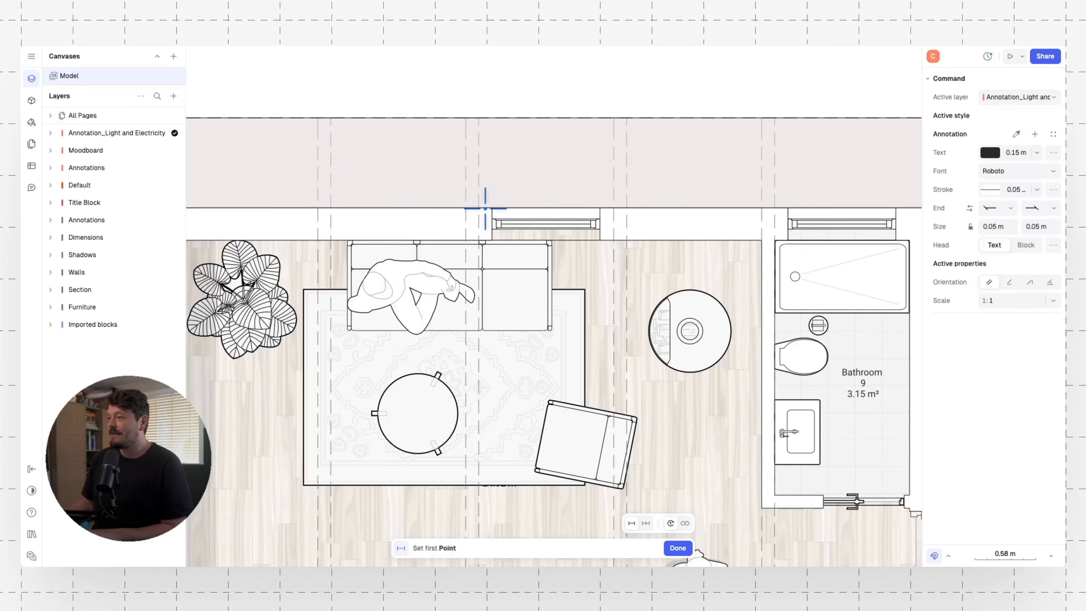
pyautogui.click(238, 227)
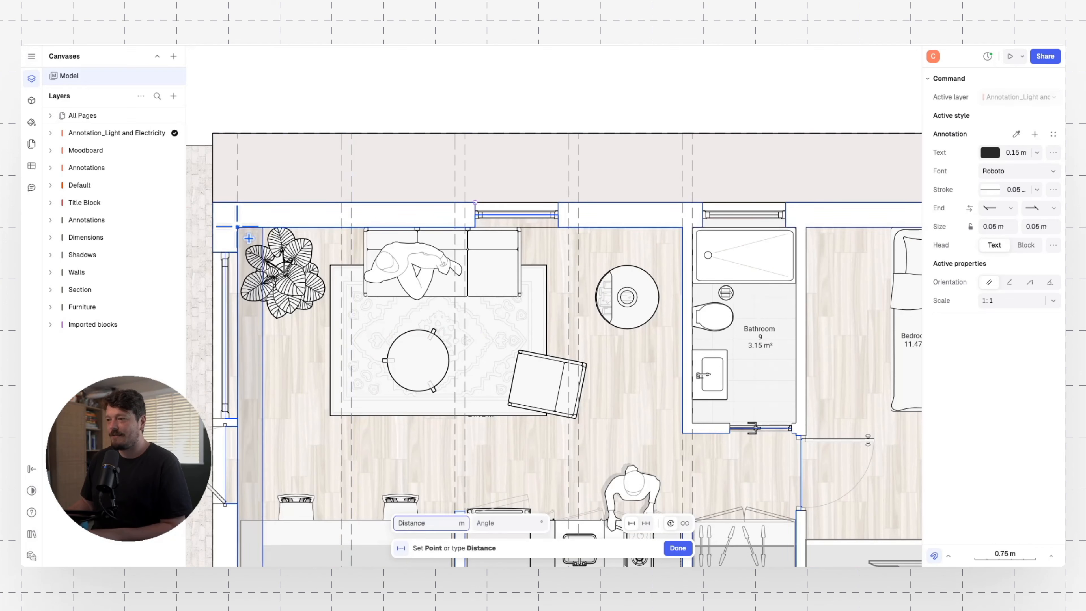
pyautogui.click(683, 228)
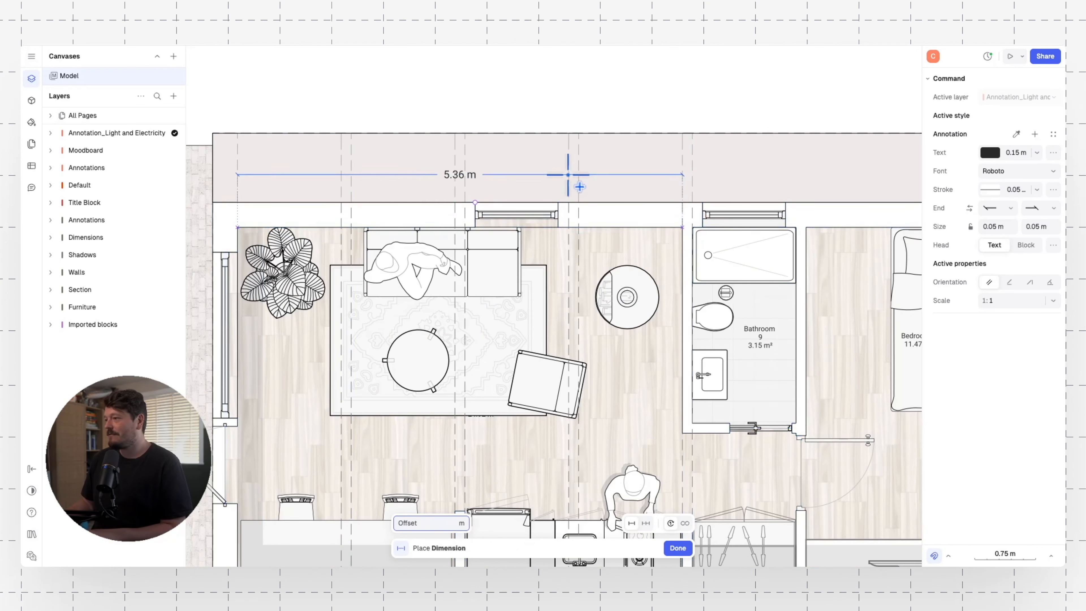
pyautogui.click(529, 164)
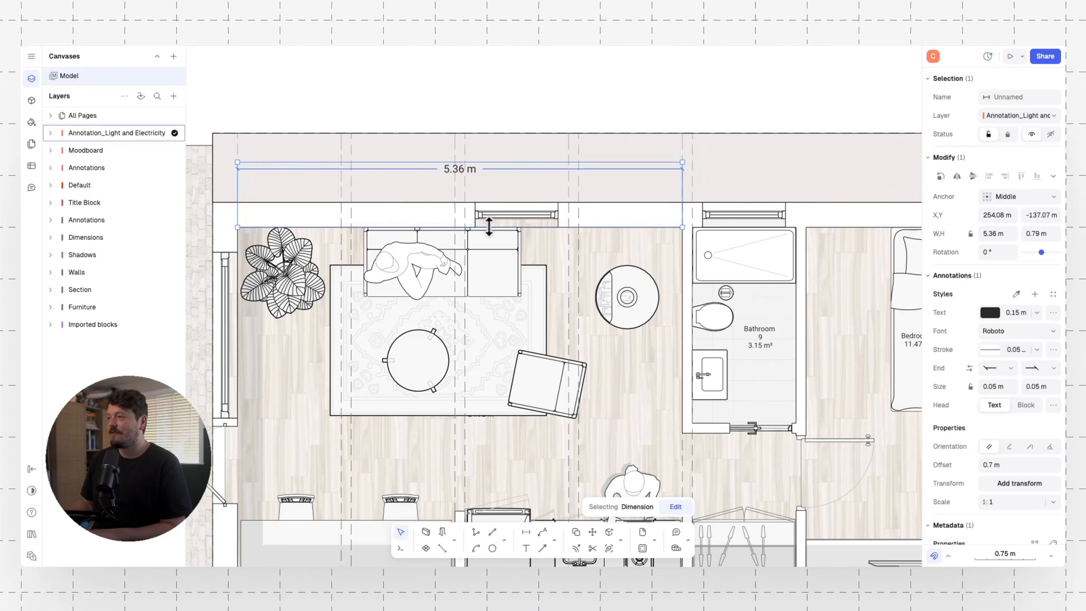
# - Change the model's length unit to millimetres
pyautogui.hscroll(10, 384, 239)
pyautogui.hscroll(-5, 276, 262)
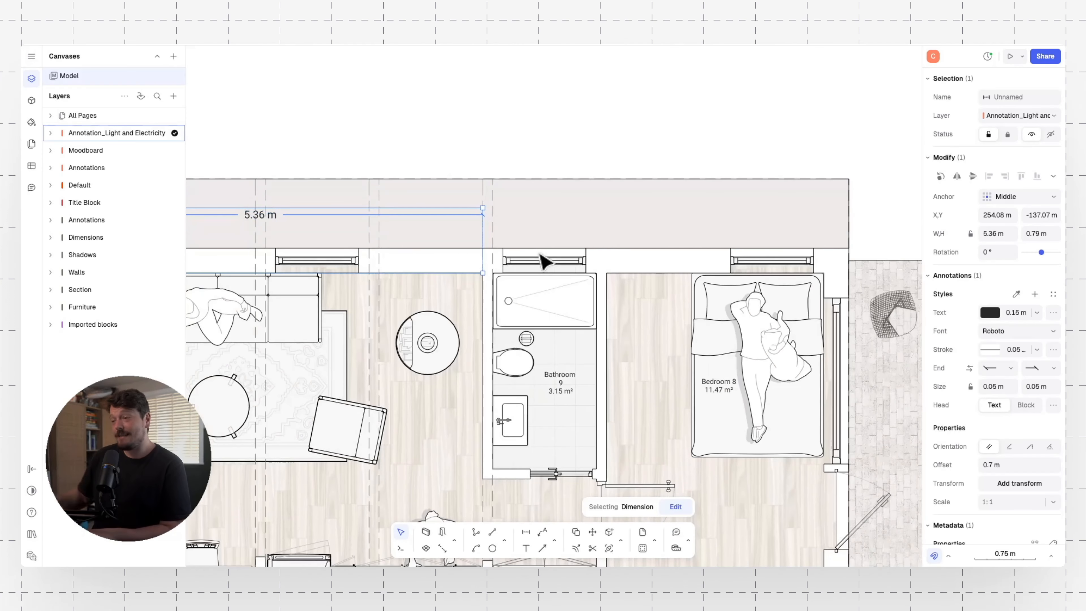
pyautogui.press('d')
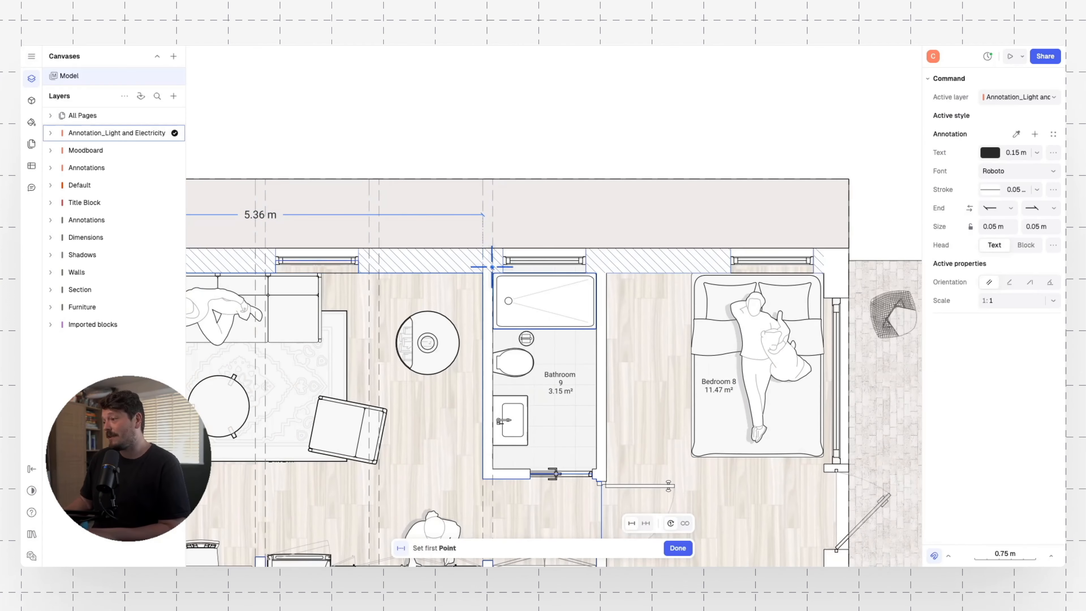
pyautogui.click(1005, 556)
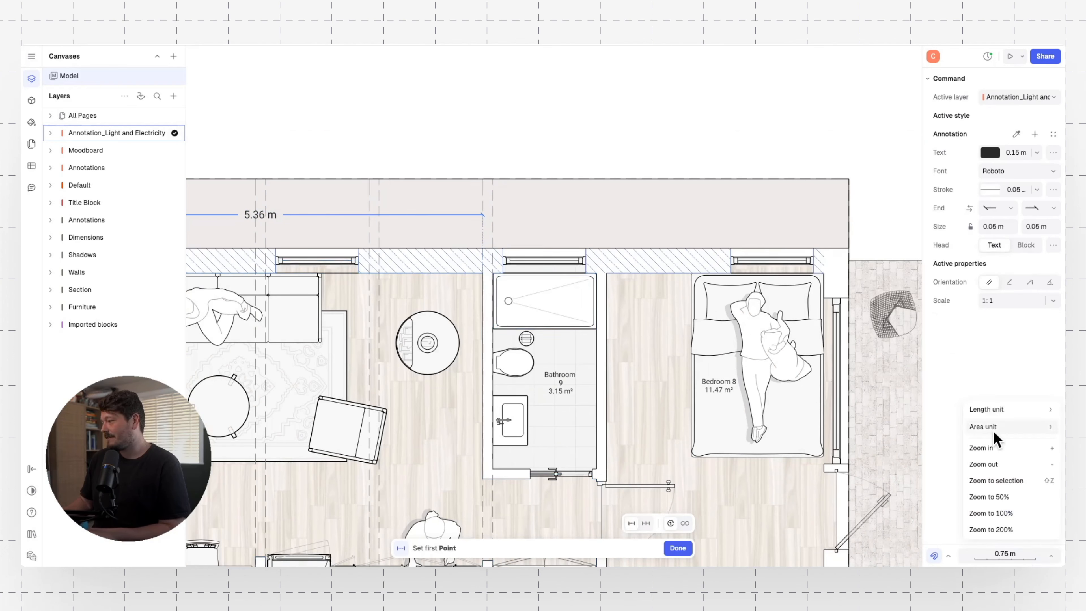
pyautogui.moveTo(968, 411)
pyautogui.moveTo(381, 211); pyautogui.dragTo(489, 211, button='middle')
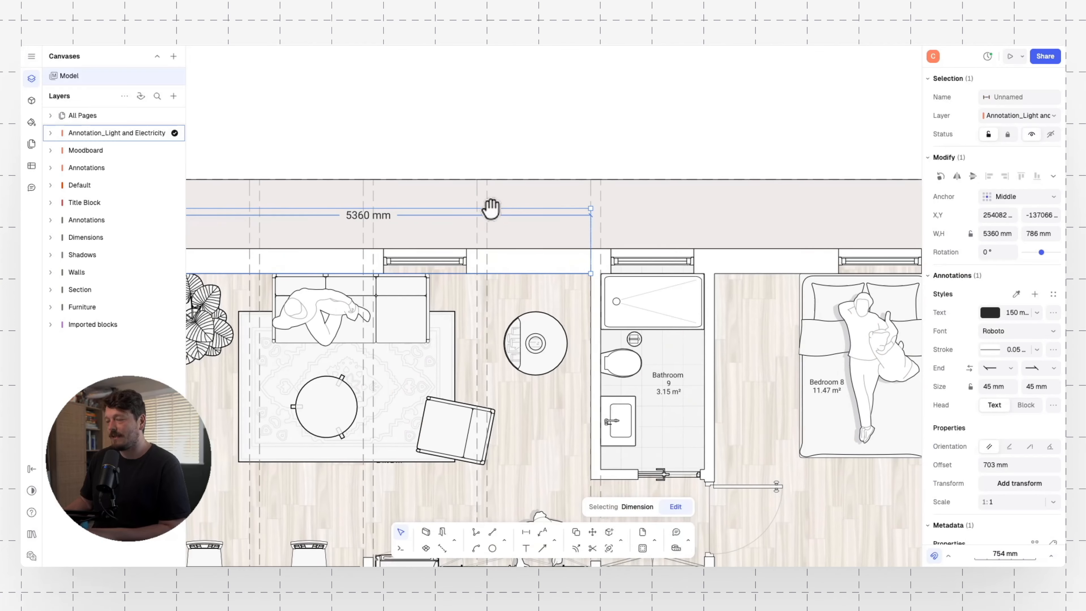
# - Dimension the inner widths of the bathroom and the bedroom above the upper wall, in line with the living area's dimension
pyautogui.click(475, 126)
pyautogui.moveTo(623, 202); pyautogui.dragTo(471, 228, button='middle')
pyautogui.press('d')
pyautogui.click(447, 297)
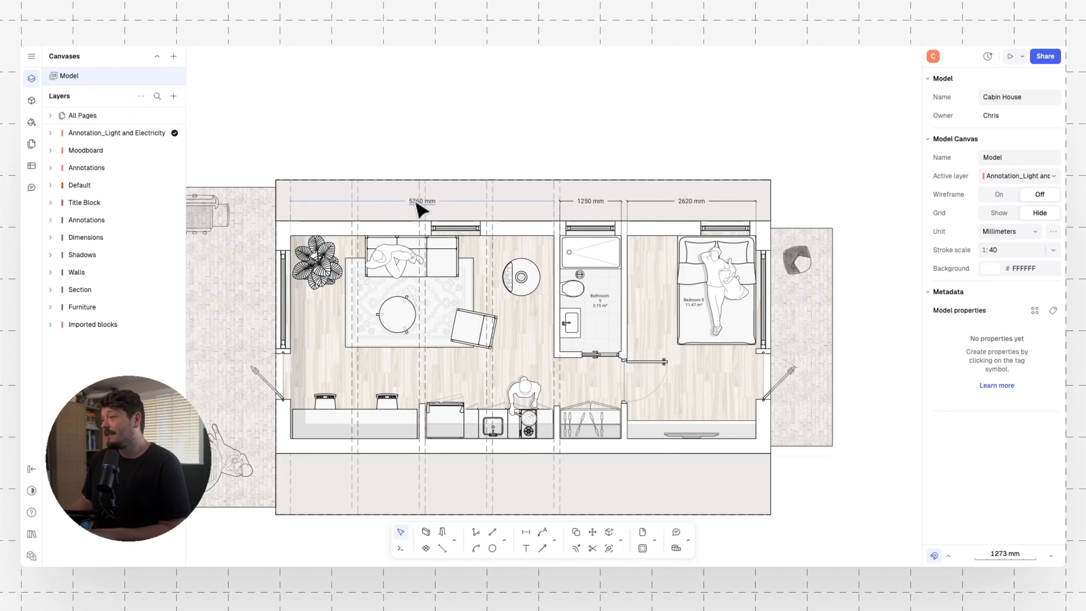
# - Save the living area dimension's appearance as a new style named Presentation Anotations and set its text size to 100 mm
pyautogui.click(429, 208)
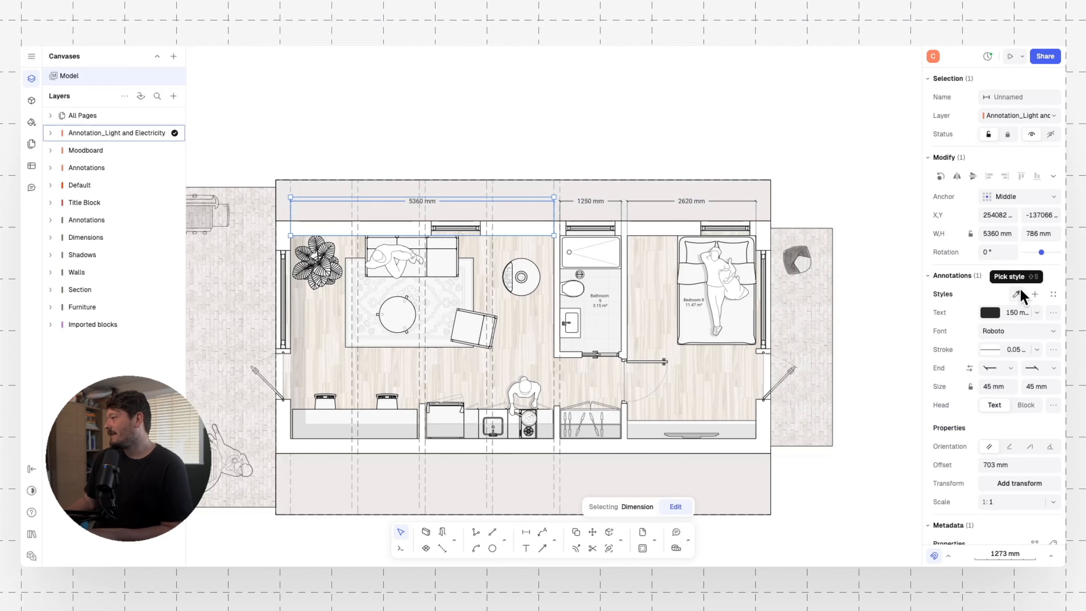
pyautogui.click(1035, 293)
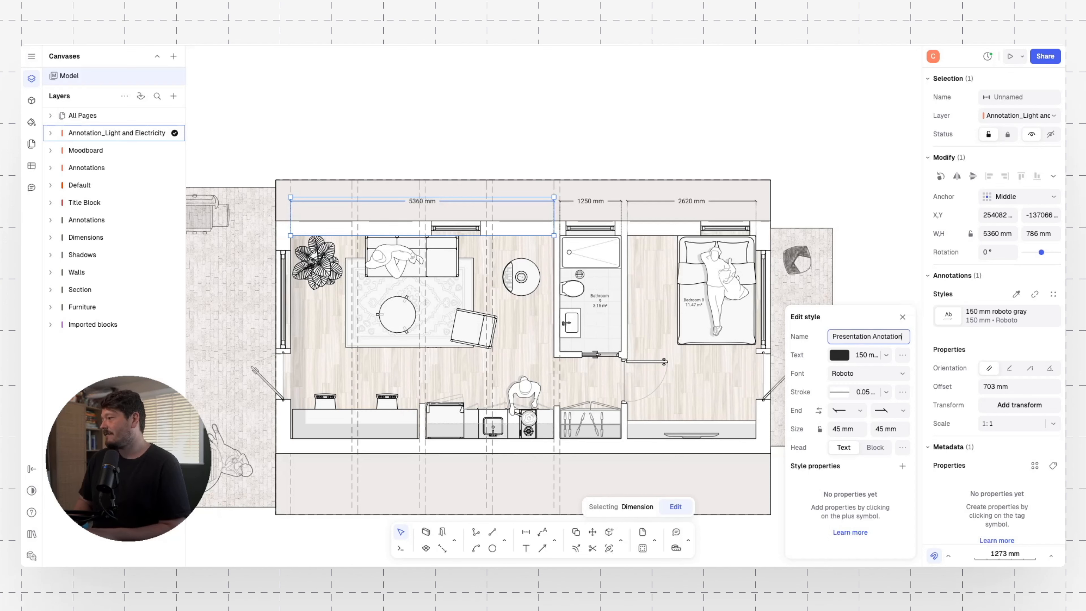
pyautogui.write('s')
pyautogui.press('Return')
pyautogui.click(885, 355)
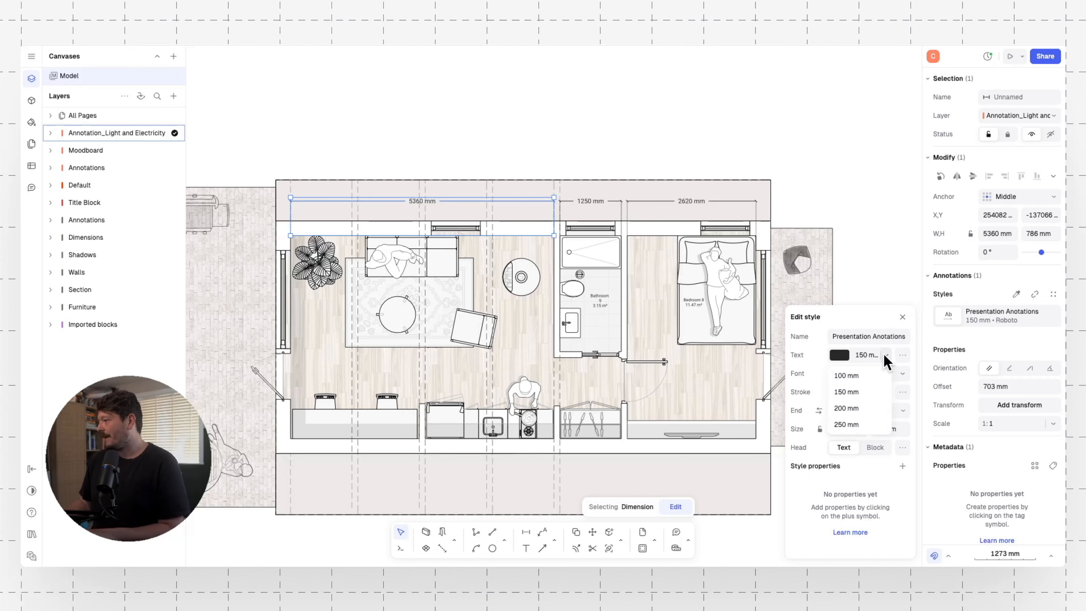
pyautogui.click(857, 378)
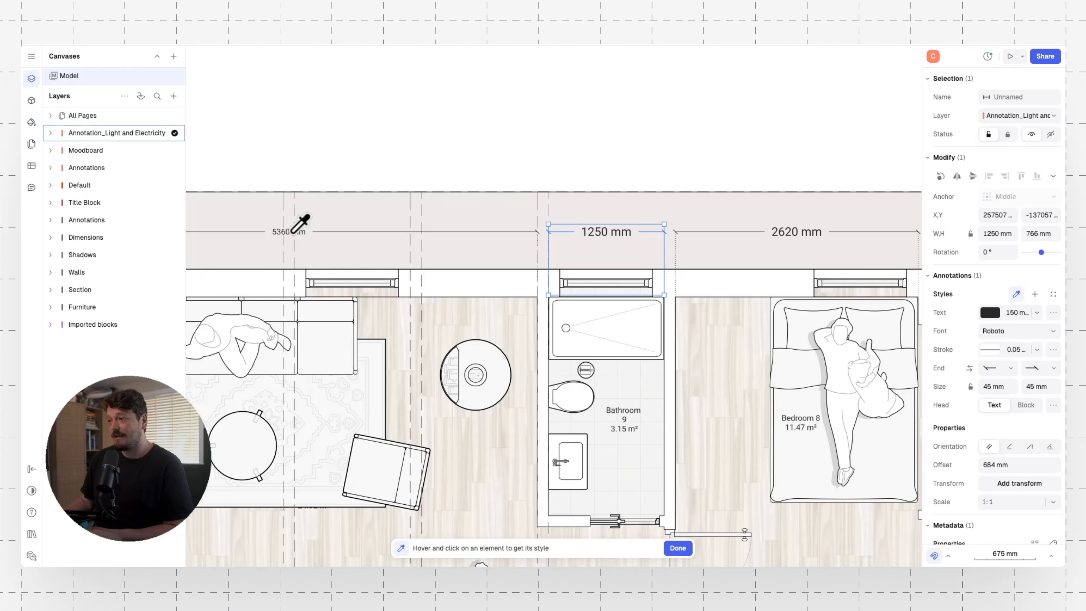
# - Apply the living area dimension's Presentation Anotations style to the bathroom and bedroom dimensions
pyautogui.click(294, 231)
pyautogui.click(1017, 294)
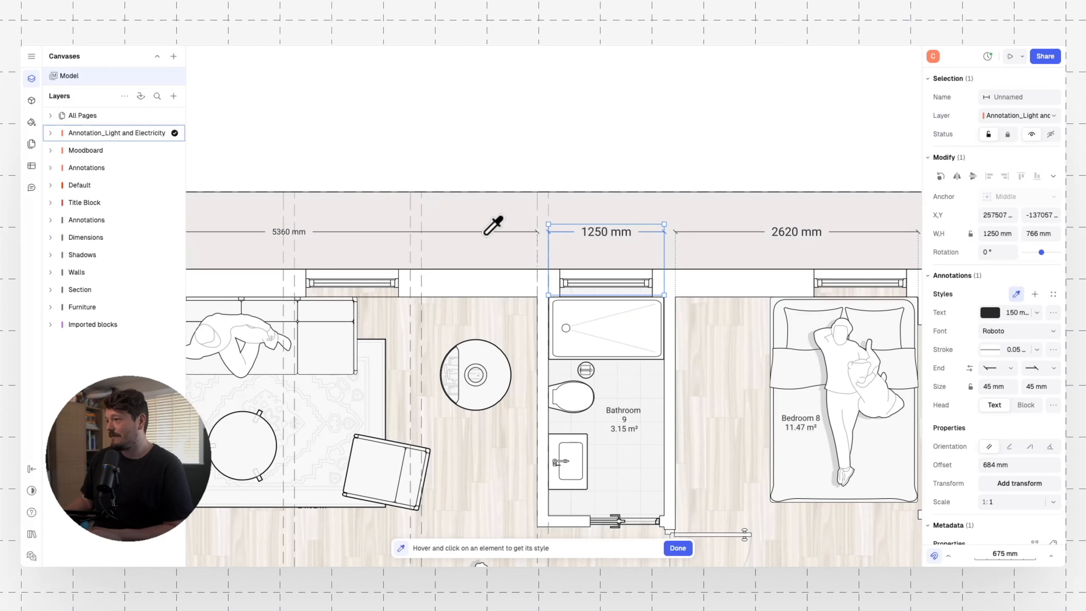
pyautogui.click(481, 231)
pyautogui.click(536, 159)
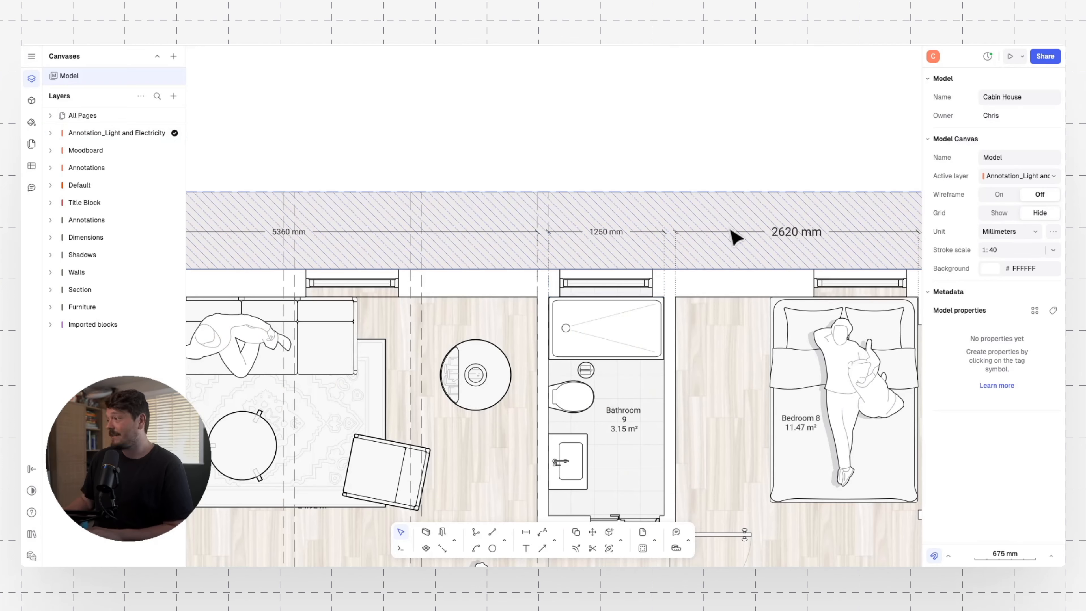
pyautogui.click(775, 236)
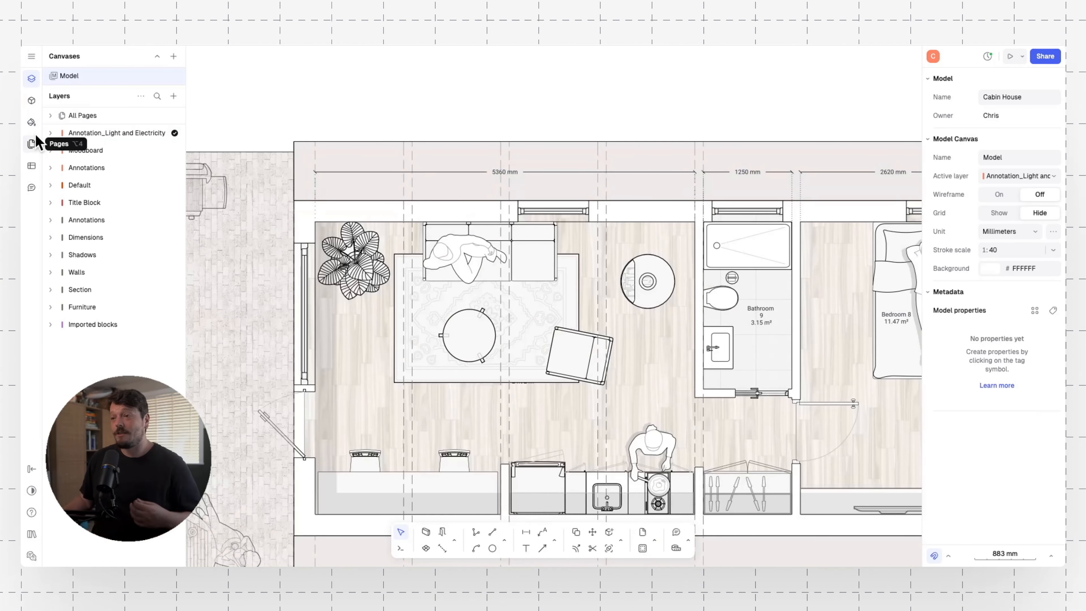
# - Look through the saved styles for Presentation Anotations in the Annotations group
pyautogui.click(31, 123)
pyautogui.scroll(-10, 112, 180)
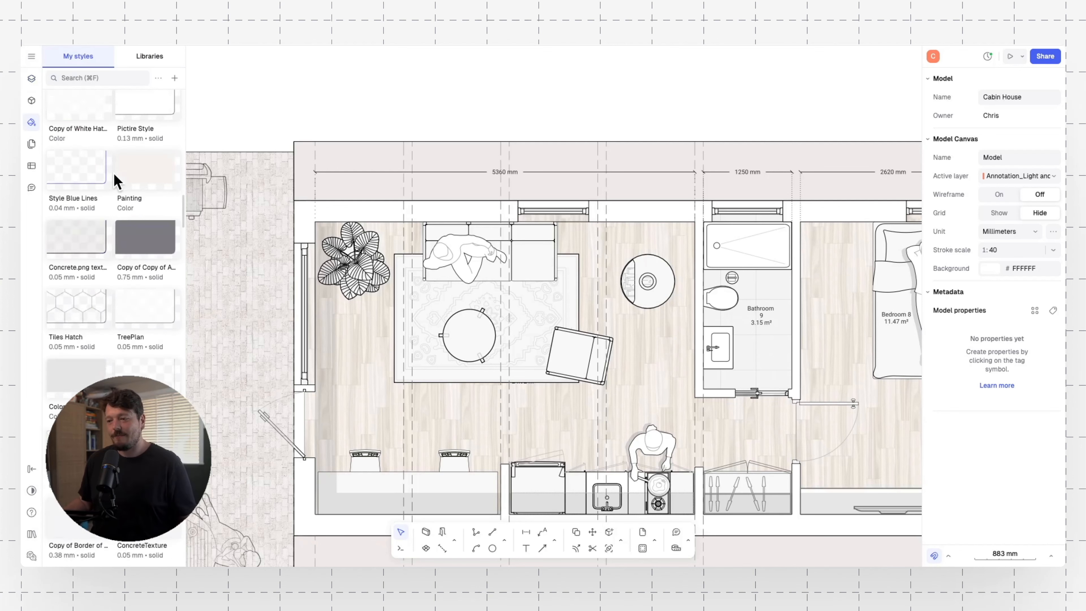
pyautogui.scroll(-8, 152, 344)
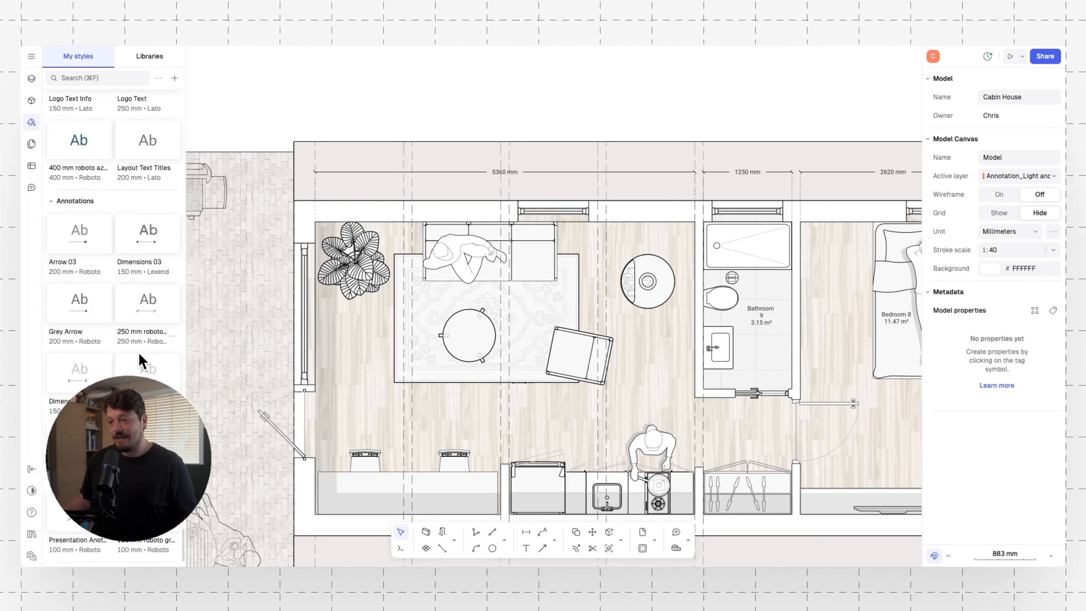
pyautogui.scroll(5, 146, 352)
pyautogui.scroll(-5, 146, 352)
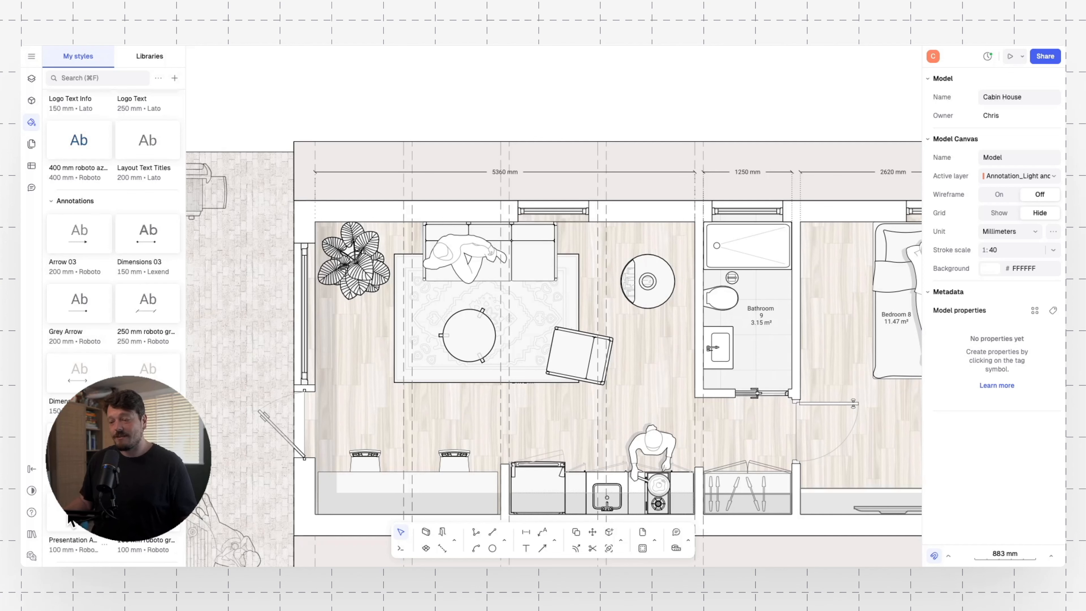
# - Set the text colour of the Presentation Anotations style to red, FF0000
pyautogui.click(73, 523)
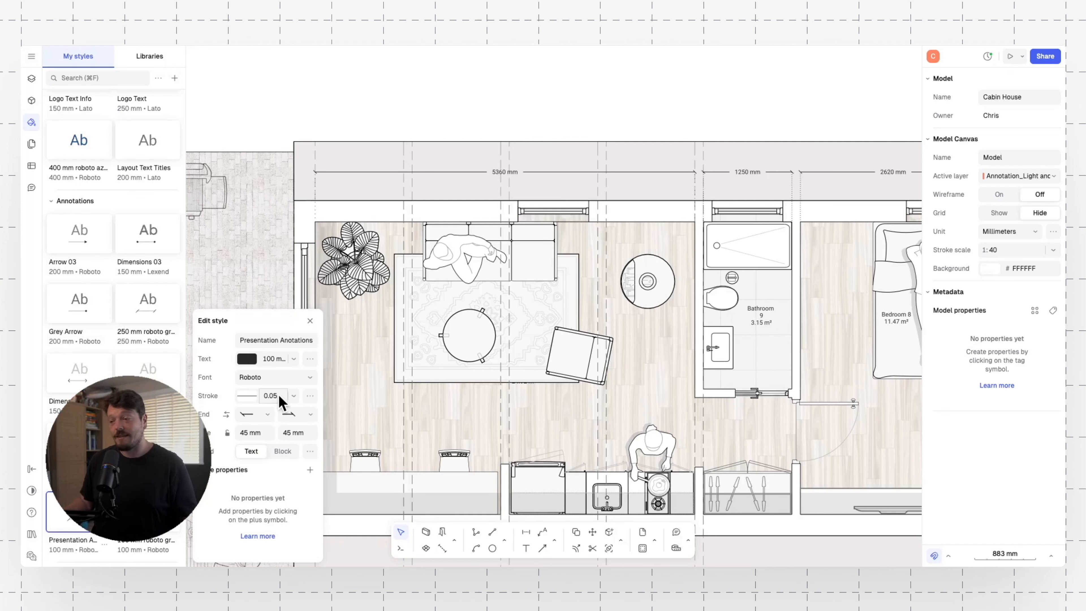
pyautogui.click(246, 359)
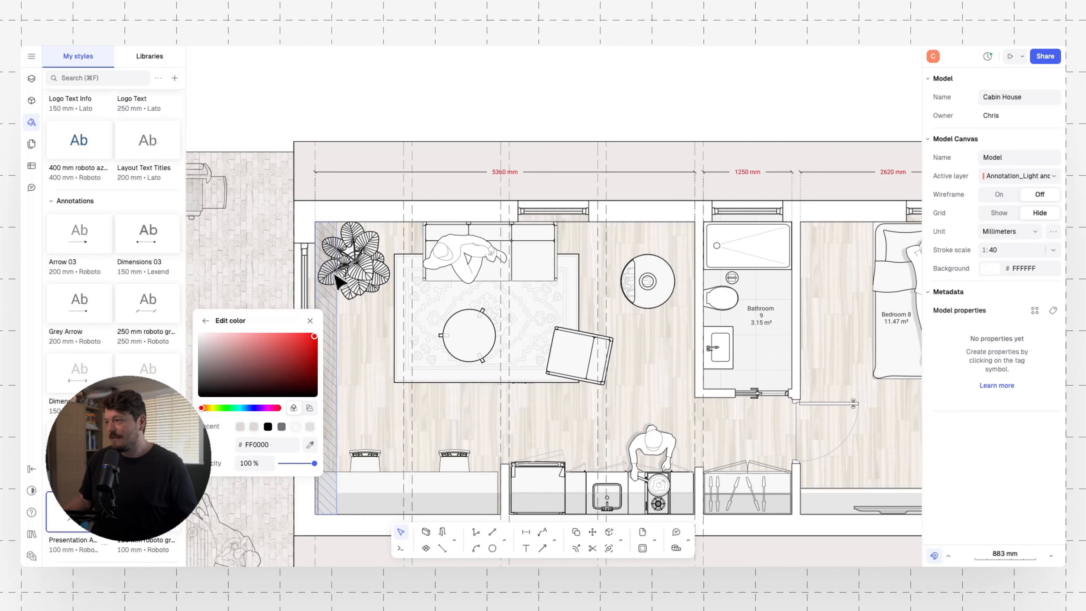
pyautogui.click(411, 70)
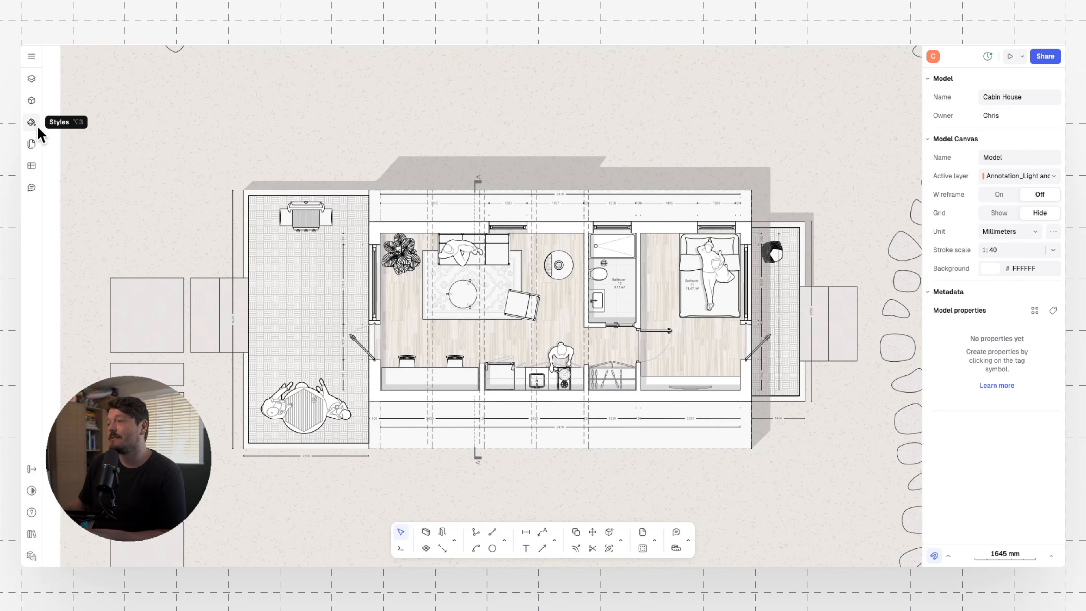
# - Open the Vegetation - 3 views collection in the block libraries
pyautogui.scroll(-1, 274, 205)
pyautogui.moveTo(516, 209); pyautogui.dragTo(455, 229, button='middle')
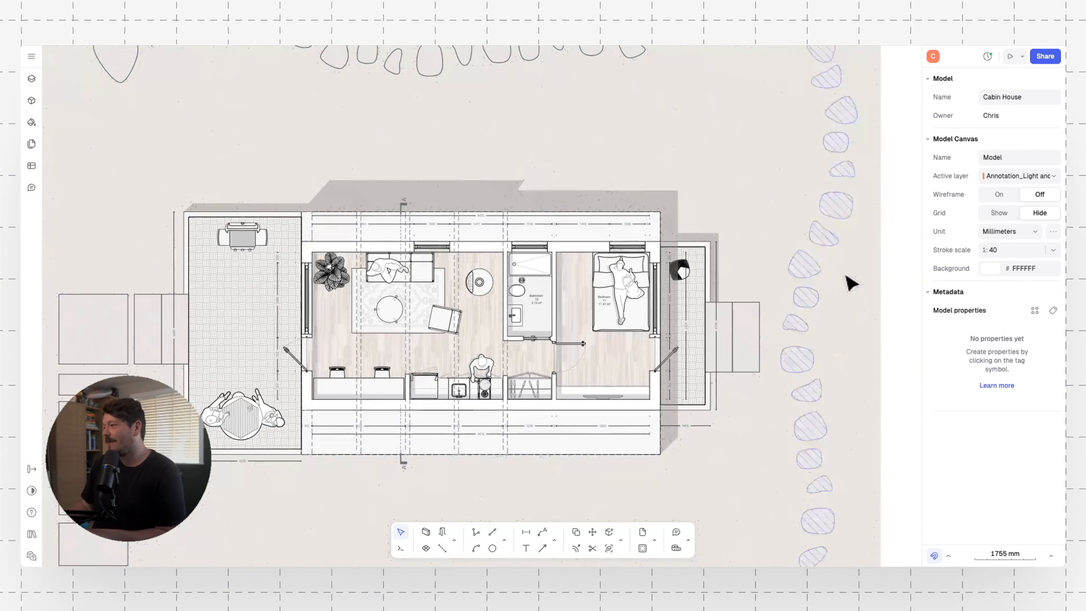
pyautogui.moveTo(394, 180); pyautogui.dragTo(408, 163, button='middle')
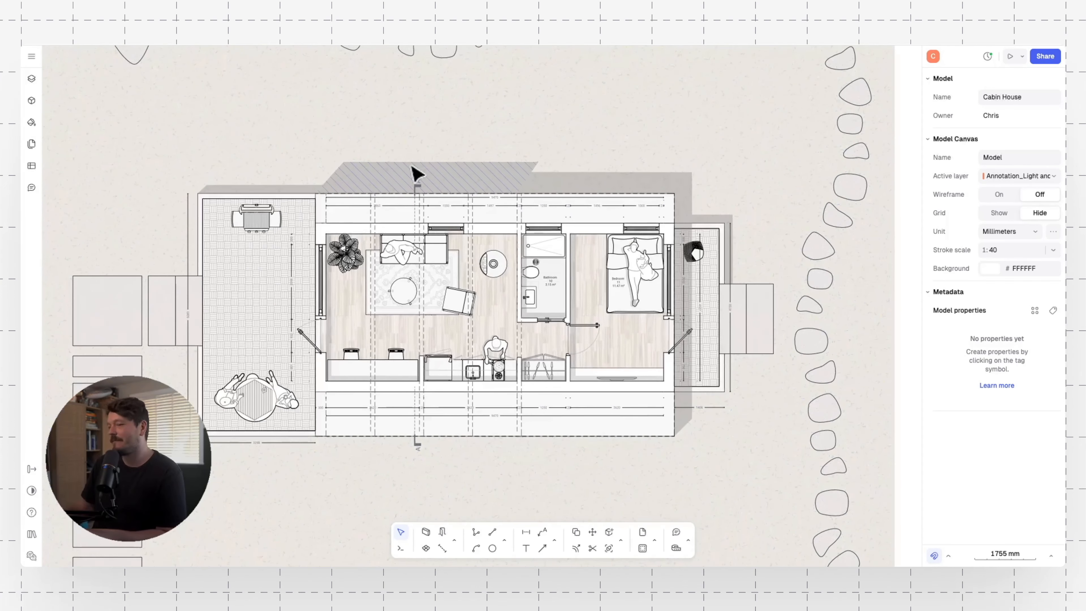
pyautogui.click(31, 101)
pyautogui.click(133, 60)
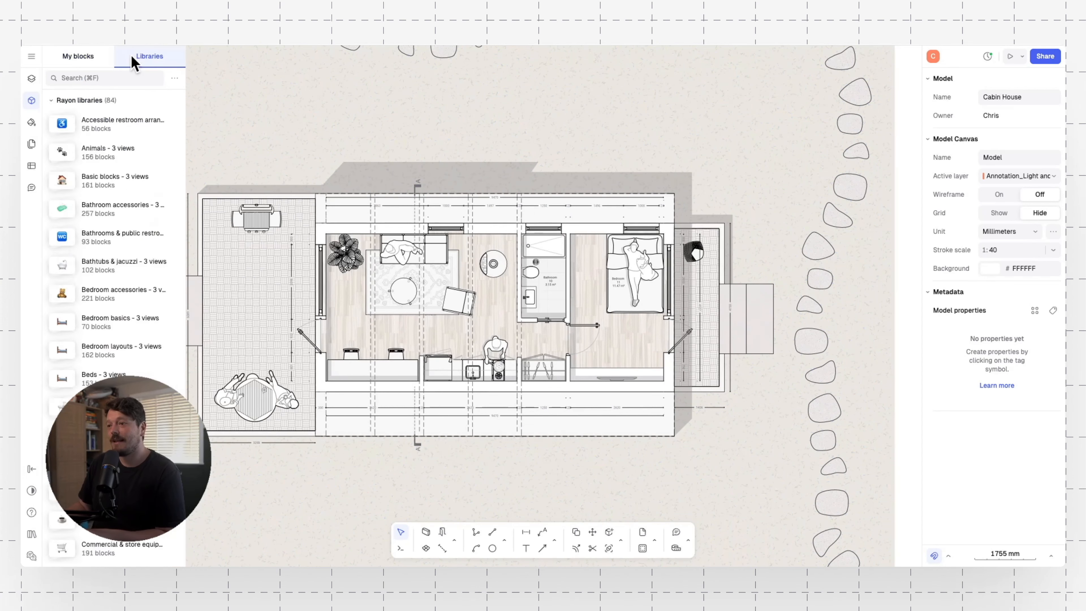
pyautogui.scroll(-20, 134, 179)
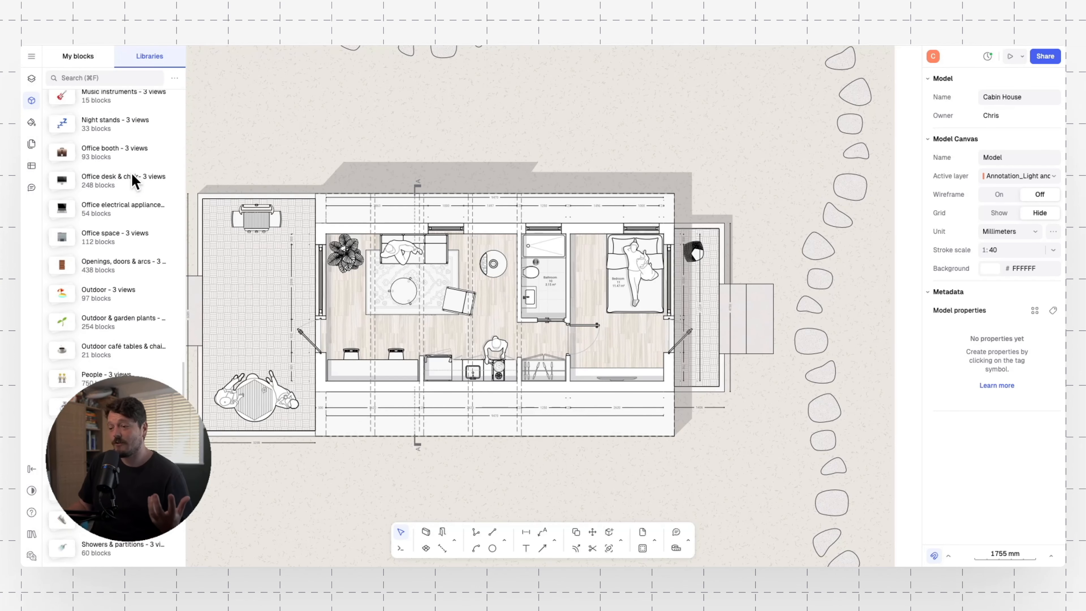
pyautogui.scroll(-15, 135, 180)
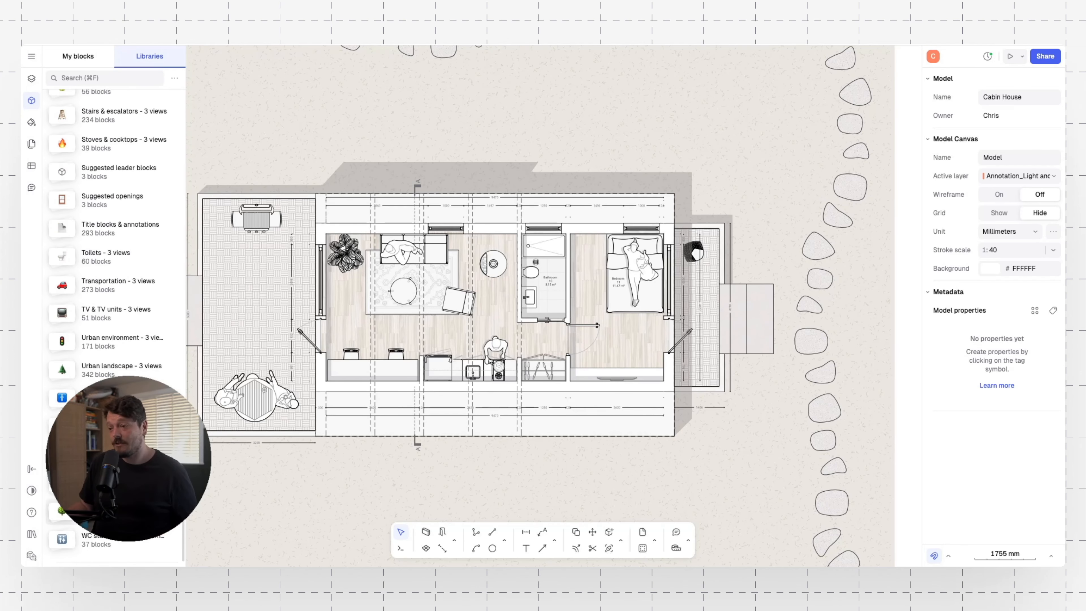
pyautogui.click(123, 511)
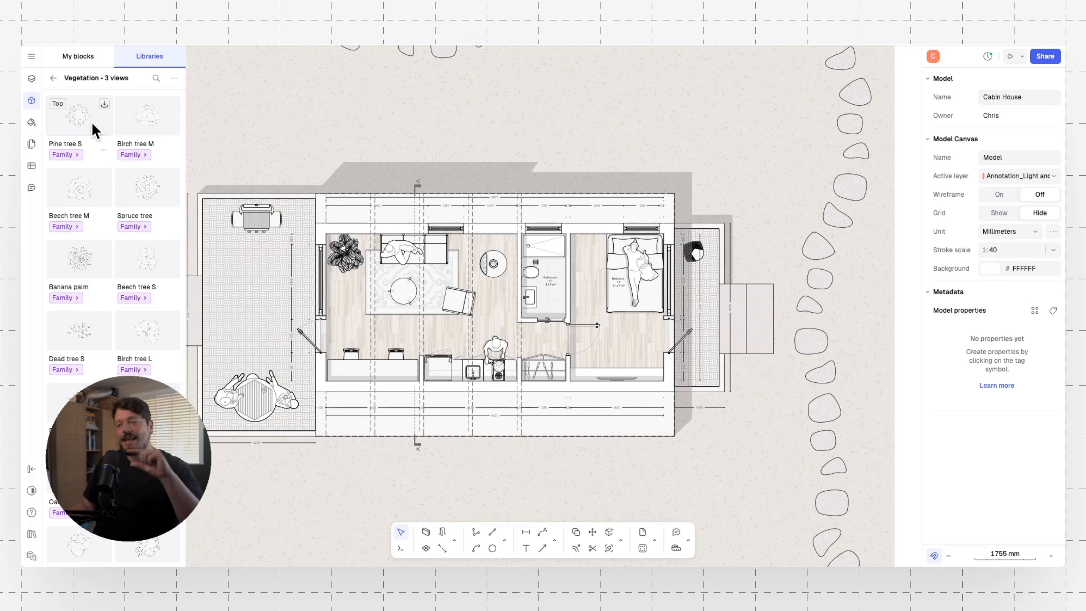
# - Place the top view of Beech tree M on the open ground below the cabin plan's bedroom end
pyautogui.scroll(-4, 514, 261)
pyautogui.moveTo(475, 283); pyautogui.dragTo(850, 279, button='middle')
pyautogui.moveTo(493, 274); pyautogui.dragTo(743, 273, button='middle')
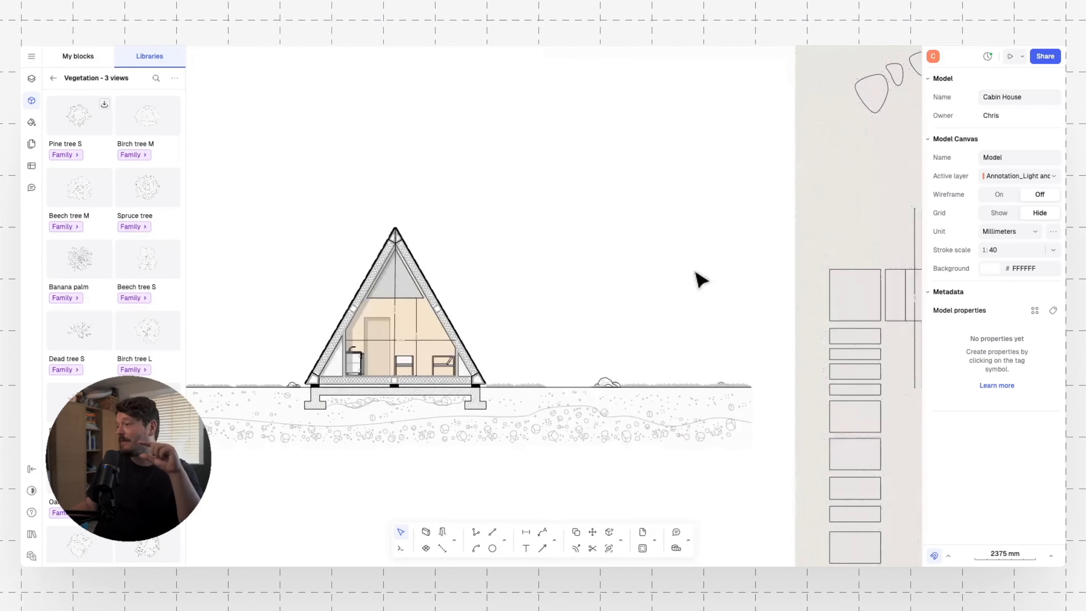
pyautogui.moveTo(526, 273); pyautogui.dragTo(609, 248, button='middle')
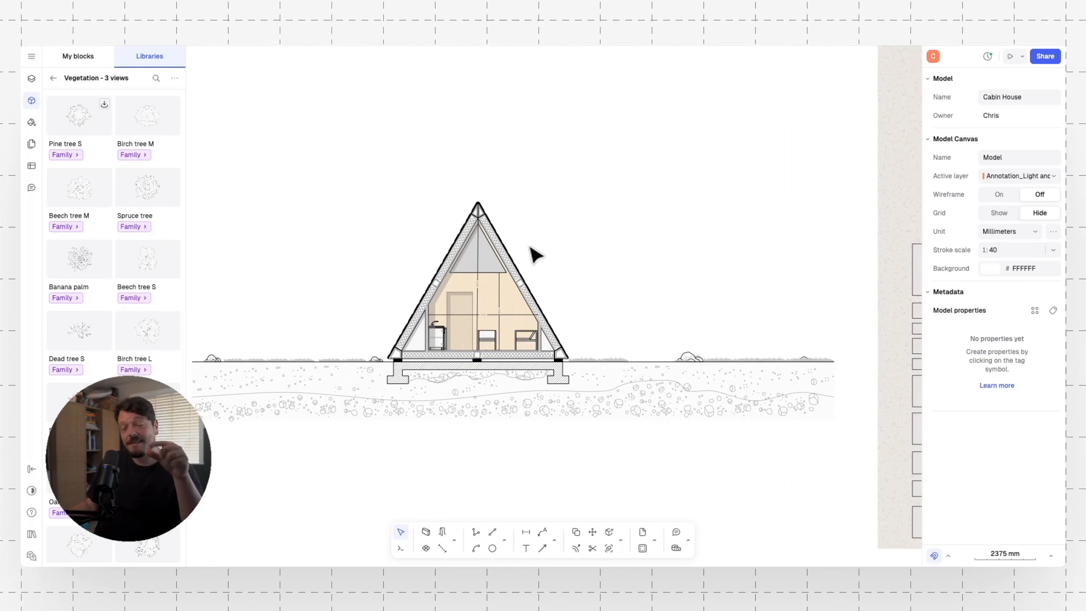
pyautogui.scroll(-3, 447, 314)
pyautogui.moveTo(590, 296); pyautogui.dragTo(383, 284, button='middle')
pyautogui.moveTo(812, 288); pyautogui.dragTo(697, 296, button='middle')
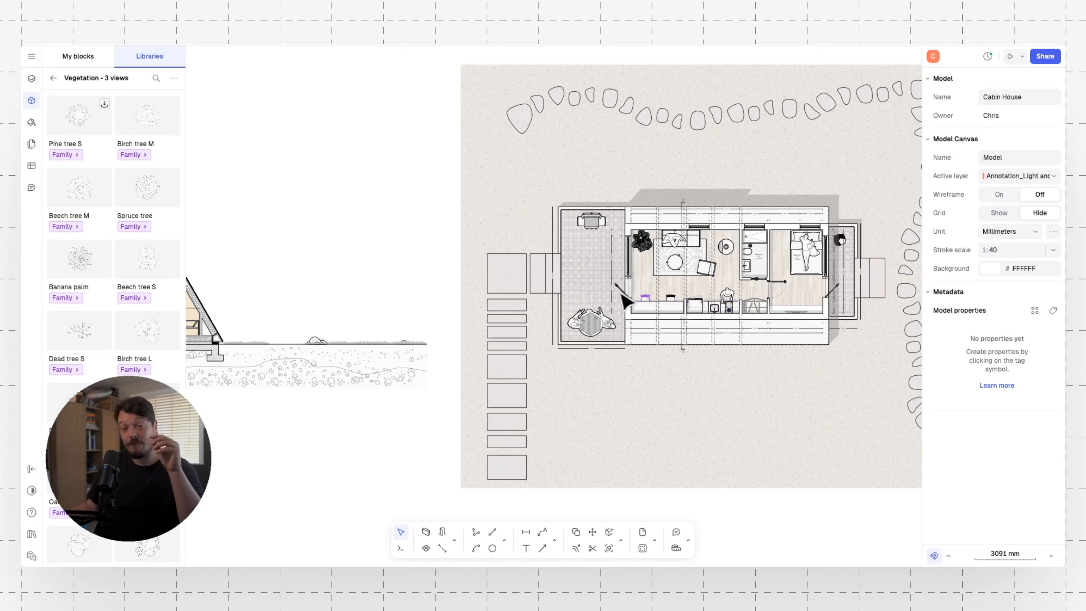
pyautogui.click(85, 261)
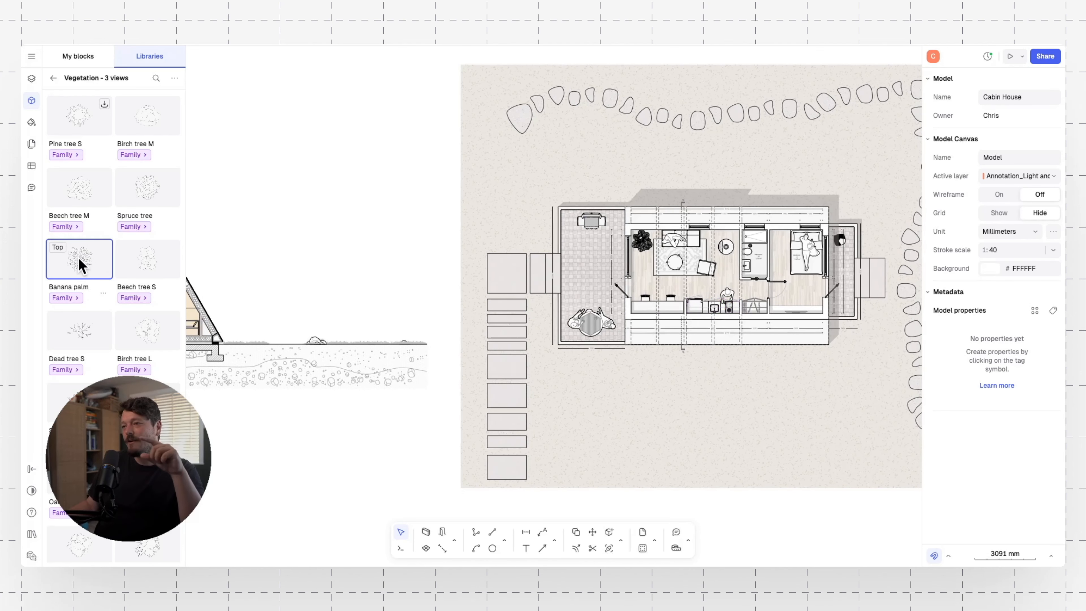
pyautogui.moveTo(86, 196); pyautogui.dragTo(823, 407)
pyautogui.click(398, 247)
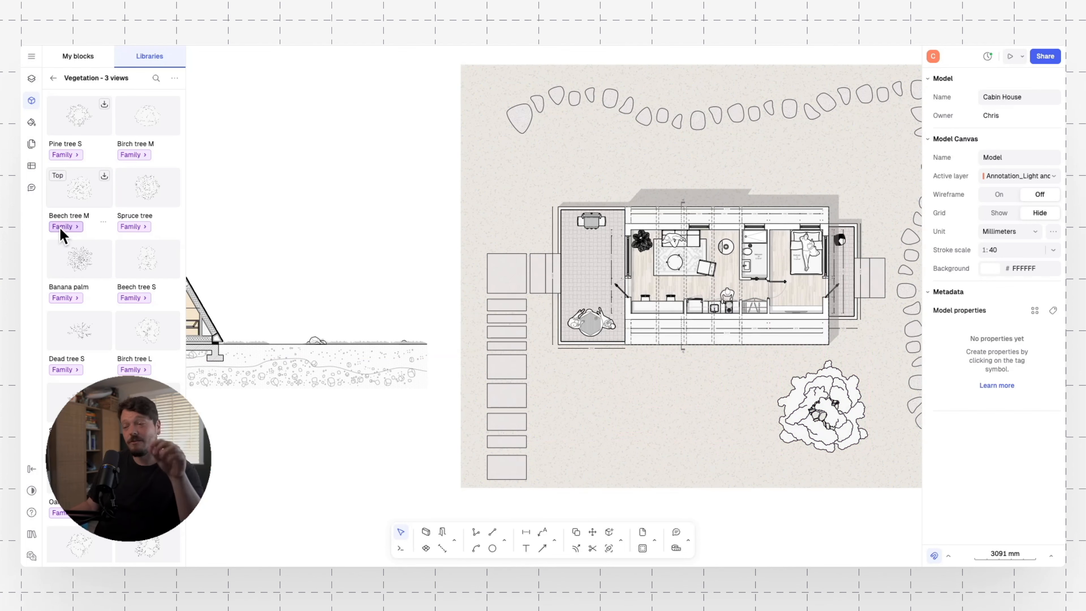
# - Place the front view from the Beech tree M family on the ground line just right of the A-frame section
pyautogui.click(68, 227)
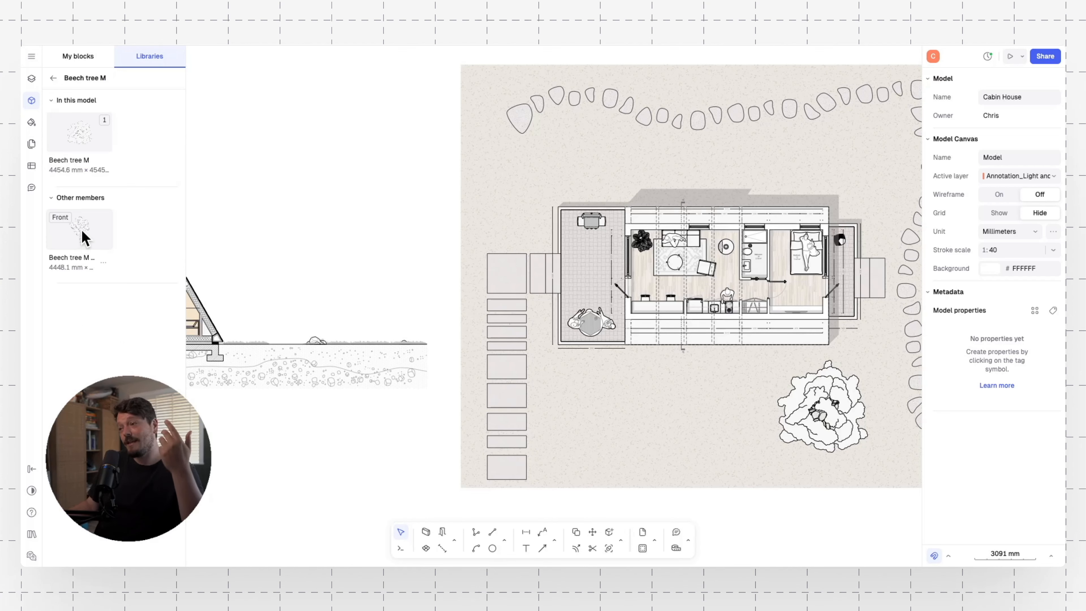
pyautogui.click(85, 240)
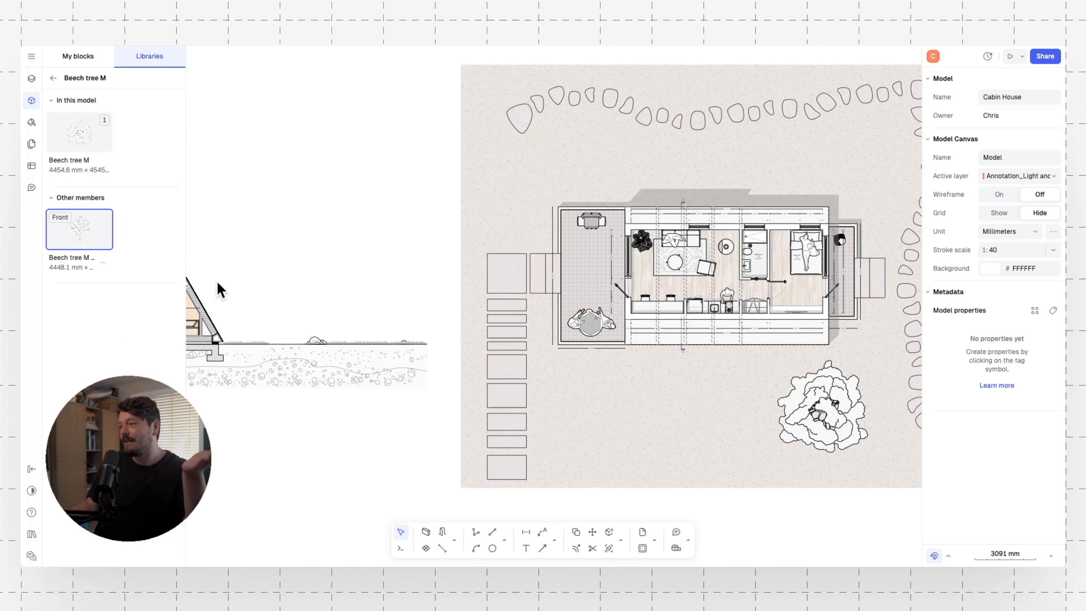
pyautogui.click(317, 295)
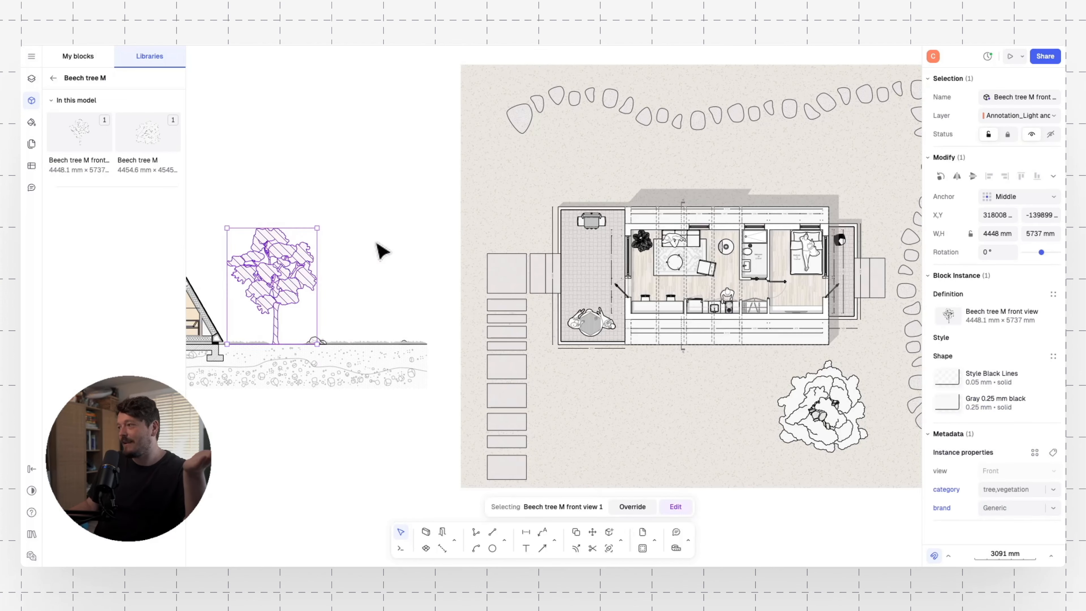
pyautogui.press('Escape')
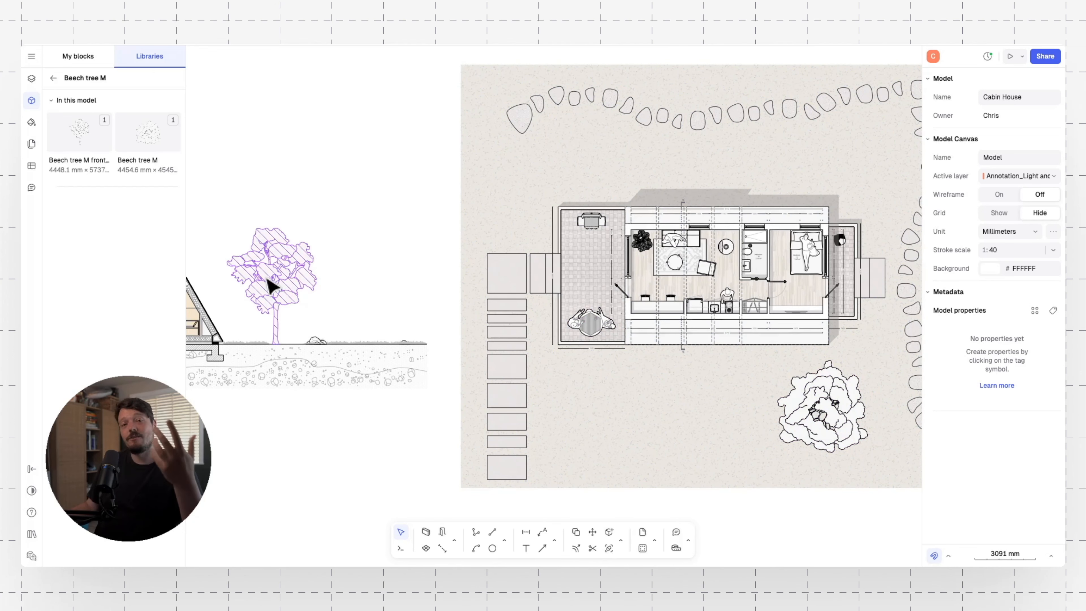
# - Return to the Vegetation - 3 views library and look through its other plants
pyautogui.scroll(-2, 546, 301)
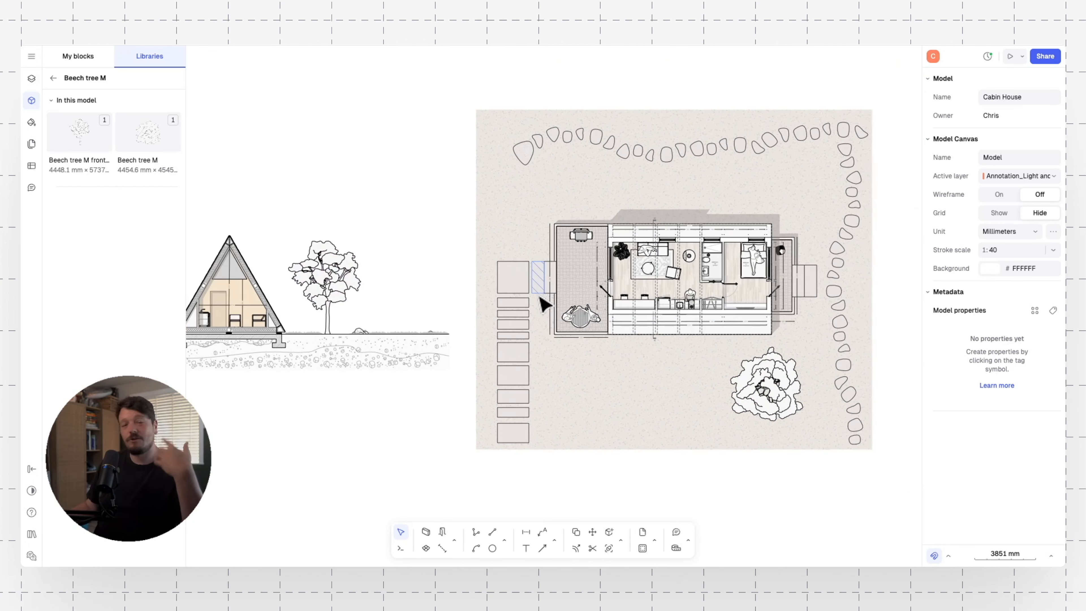
pyautogui.hscroll(3, 429, 274)
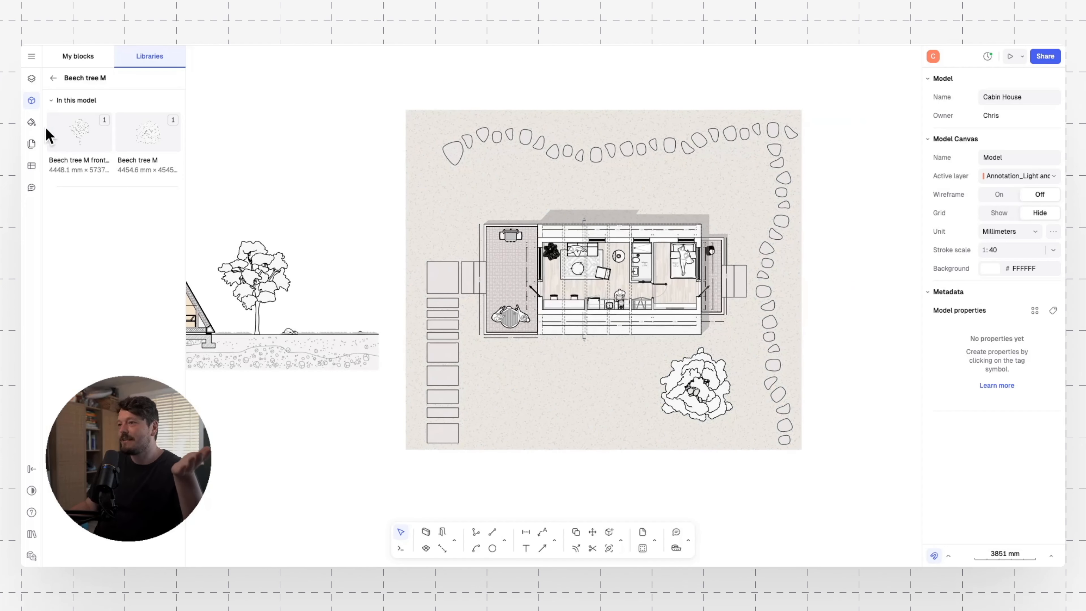
pyautogui.click(53, 78)
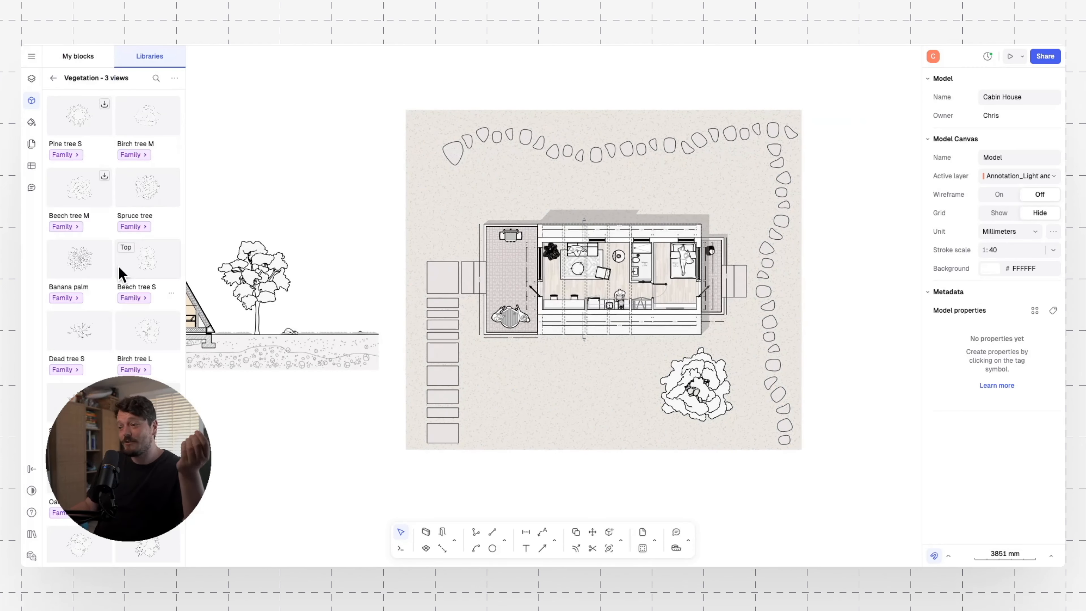
pyautogui.scroll(-10, 122, 274)
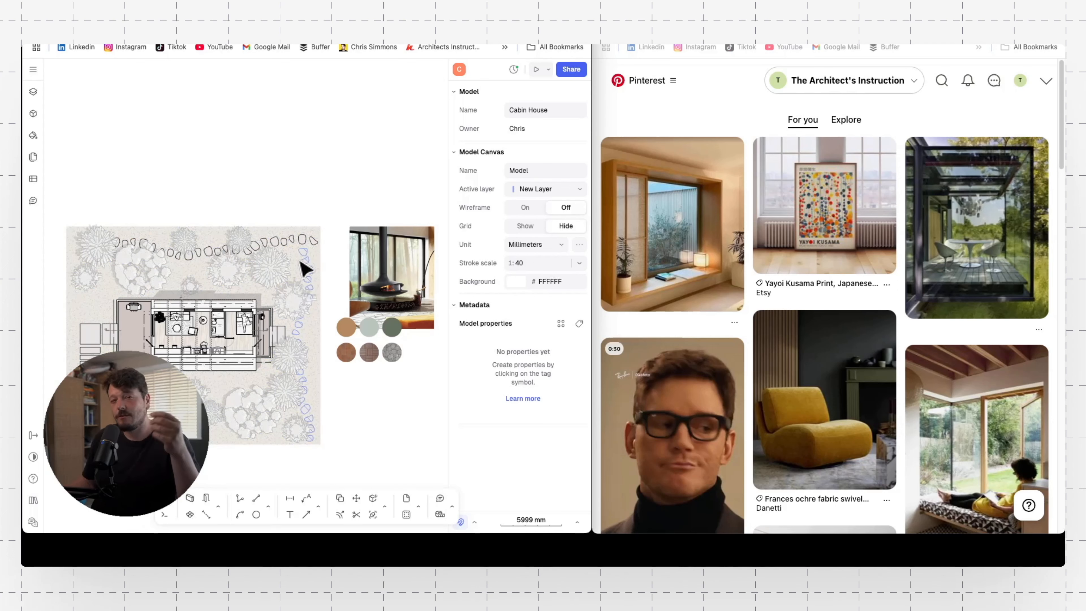
# - Examine the fireplace image and the colour and material swatches beside the planted site plan
pyautogui.scroll(-2, 351, 239)
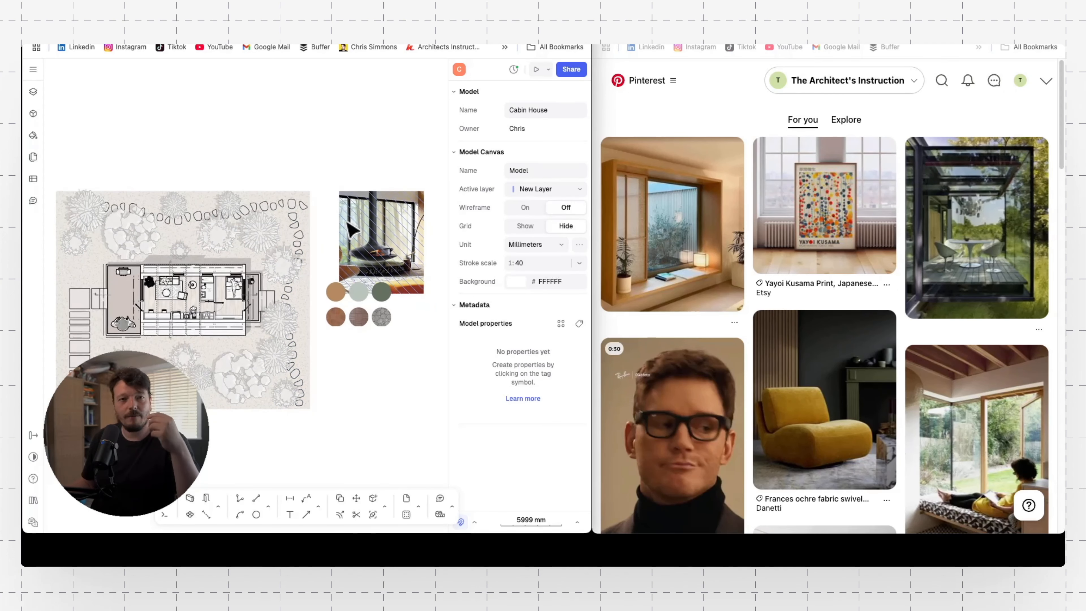
pyautogui.scroll(-1, 355, 293)
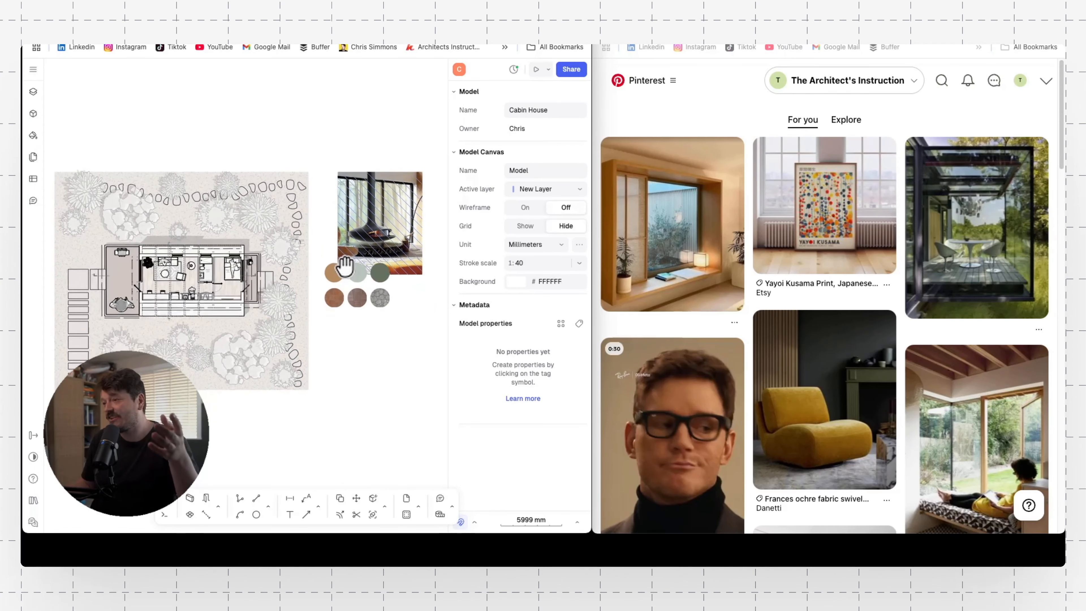
pyautogui.moveTo(354, 276); pyautogui.dragTo(356, 303, button='middle')
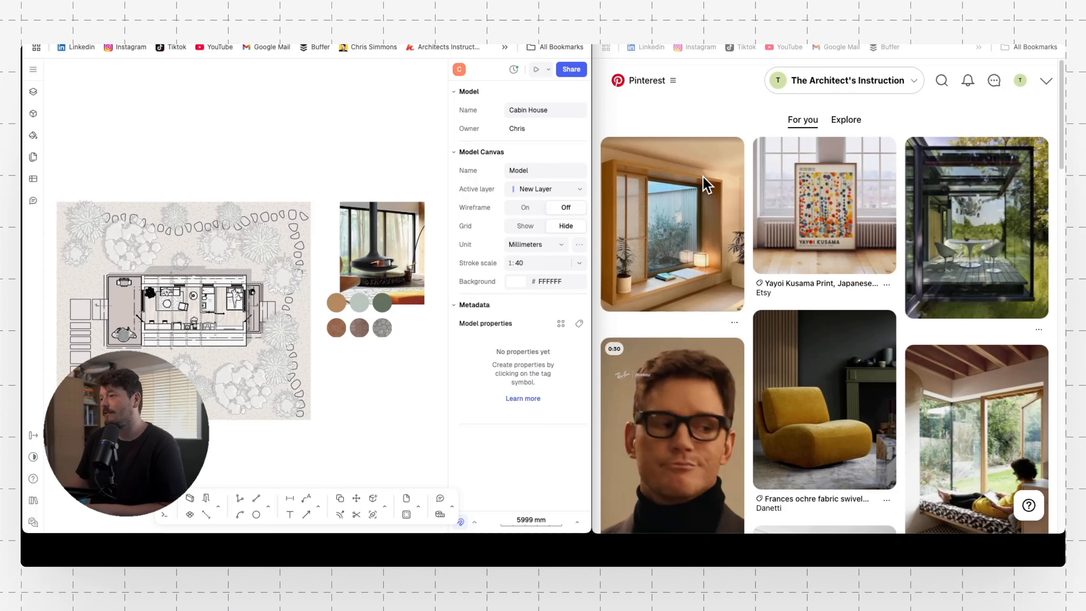
pyautogui.hscroll(1, 338, 162)
pyautogui.scroll(5, 327, 316)
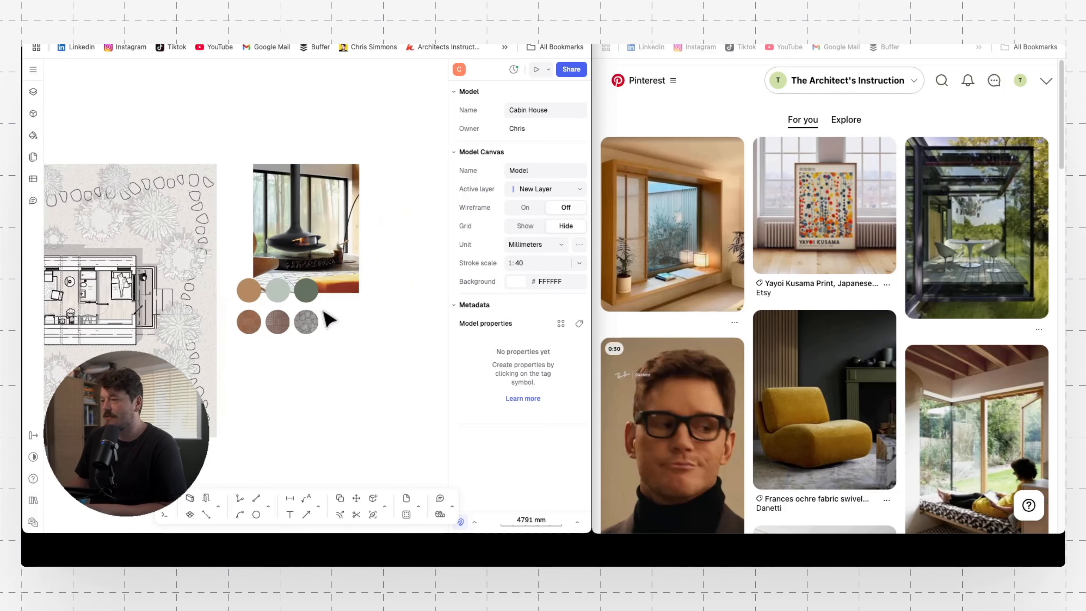
pyautogui.moveTo(336, 335); pyautogui.dragTo(343, 270, button='middle')
pyautogui.scroll(-1, 342, 270)
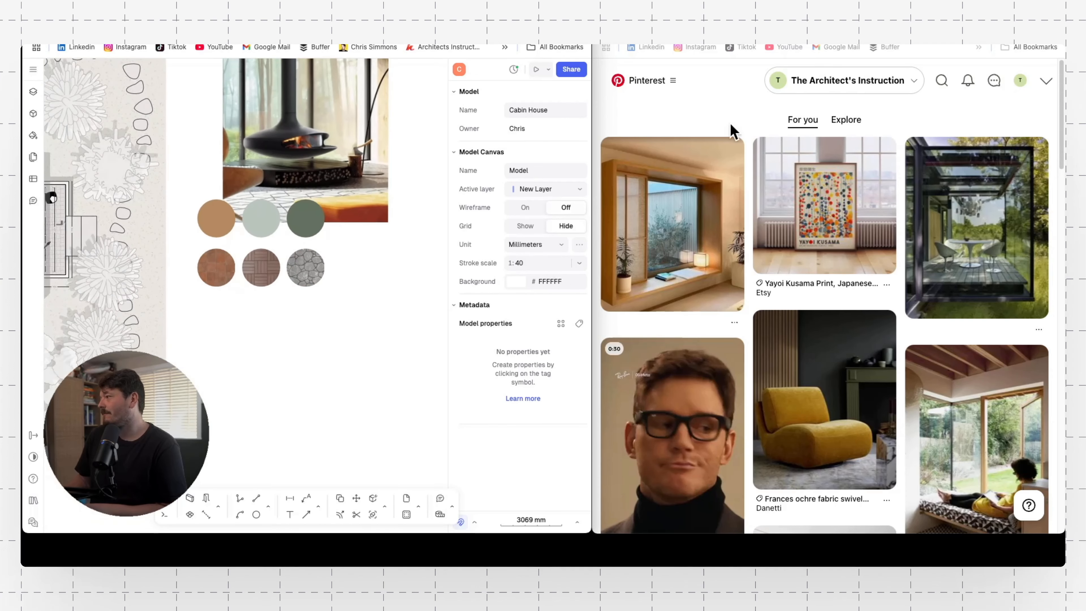
# - Switch to Pinterest and search for "neutral tone wooden sofa"
pyautogui.click(943, 82)
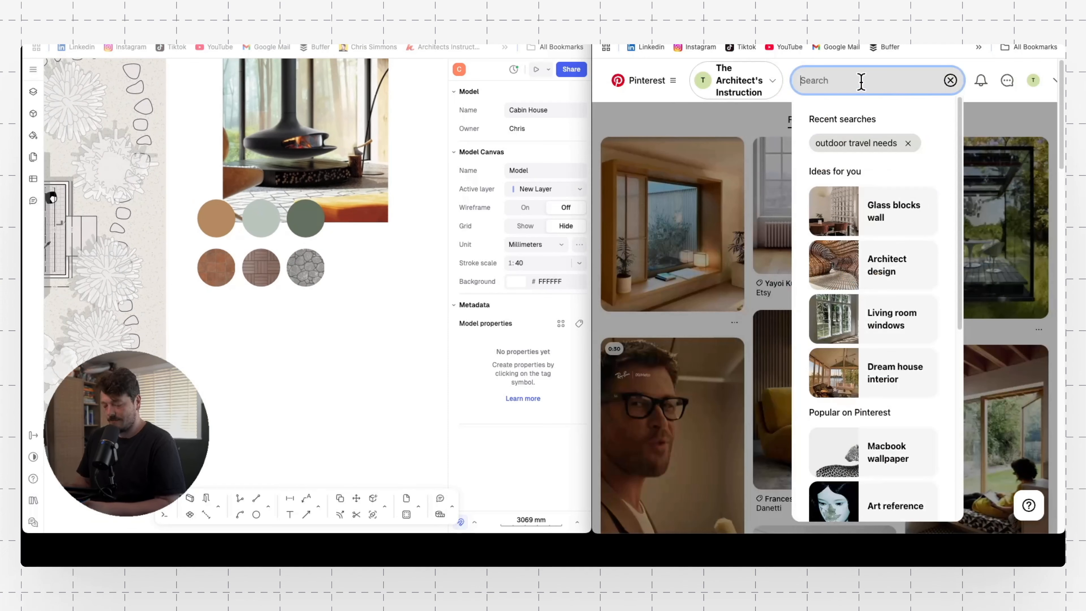
pyautogui.write('neutral')
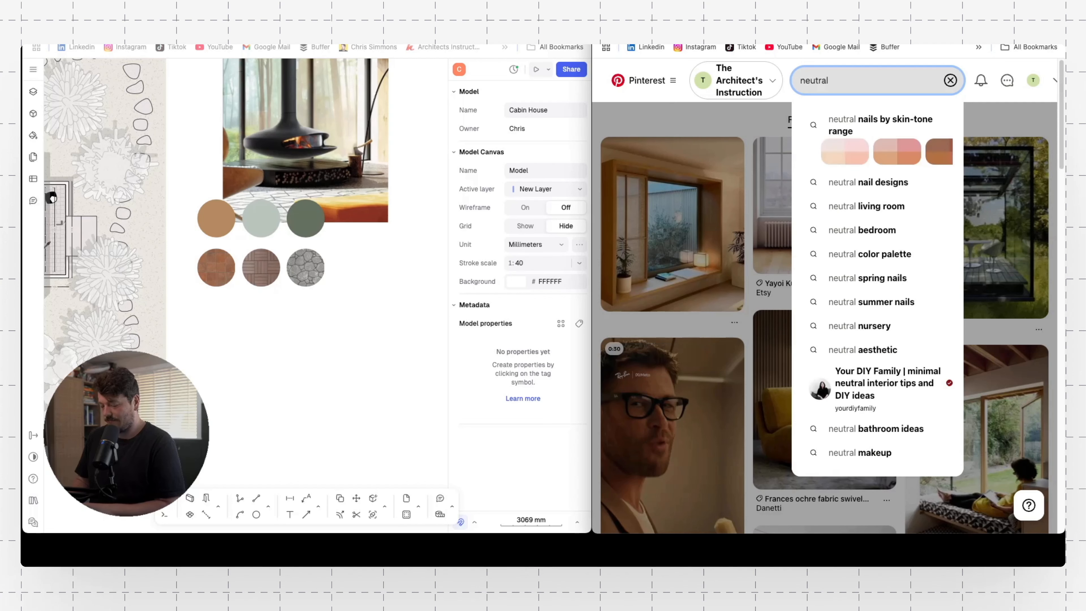
pyautogui.write(' tone wooden')
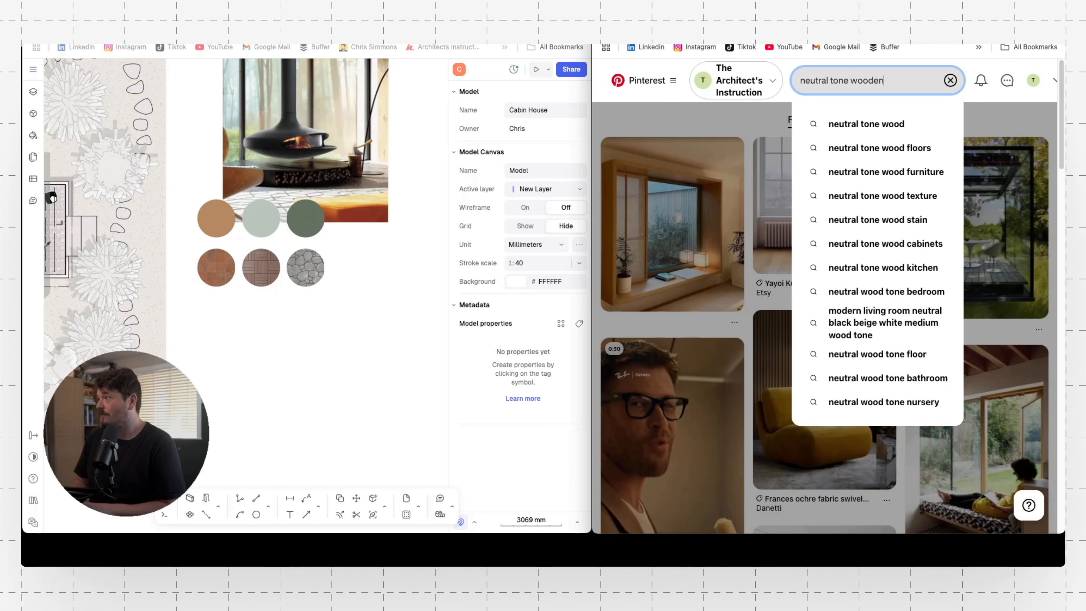
pyautogui.write(' so')
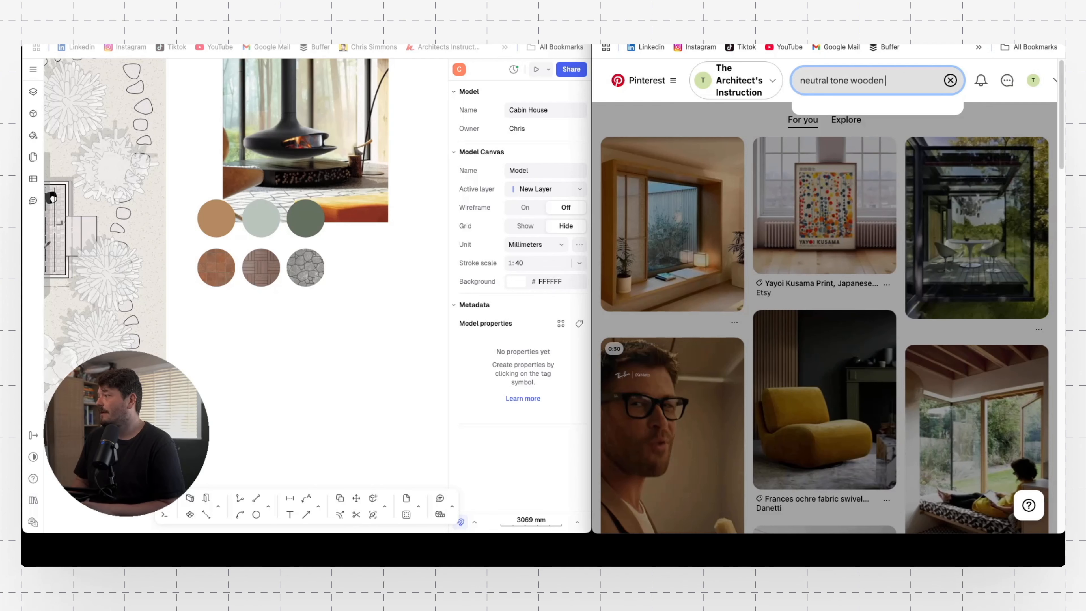
pyautogui.write('fa')
pyautogui.press('Return')
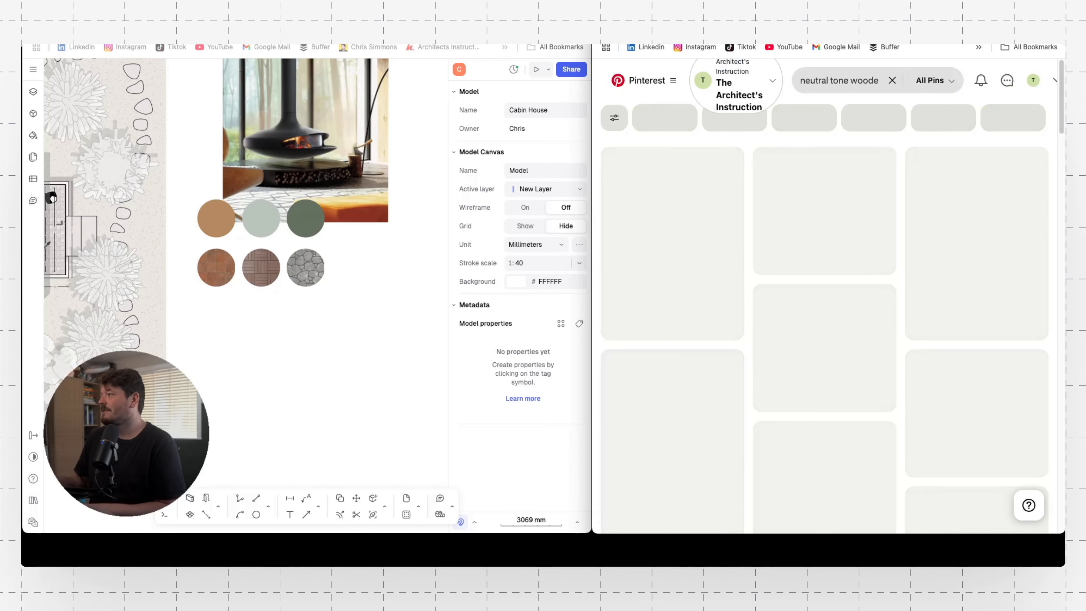
# - Open the Nook Boucle Texture 3 Seater Sofa pin and copy its image into the Cabin House drawing
pyautogui.scroll(-6, 766, 254)
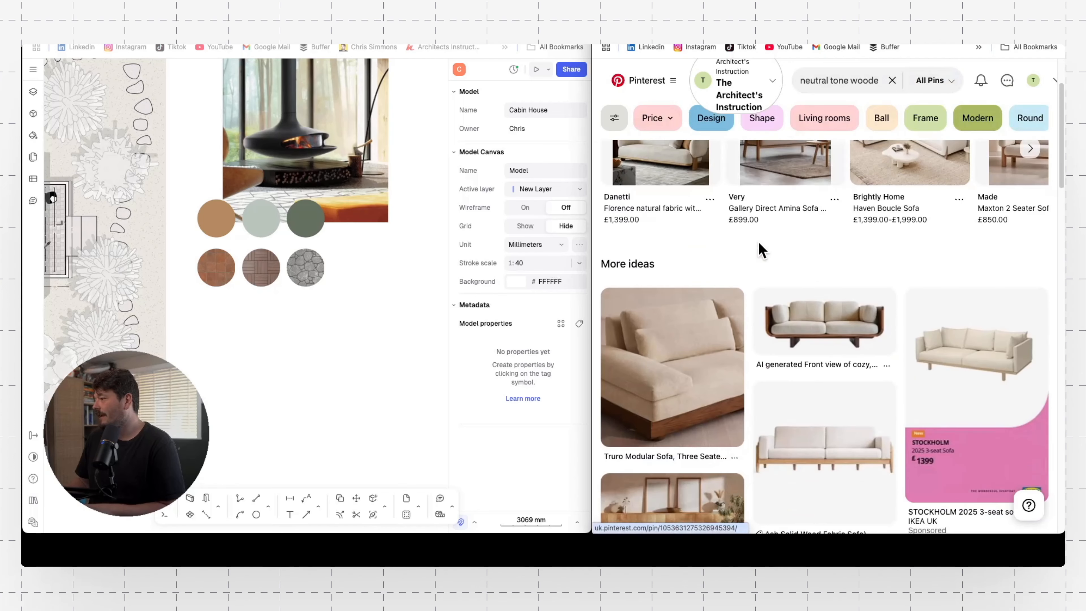
pyautogui.scroll(-3, 722, 249)
pyautogui.click(716, 250)
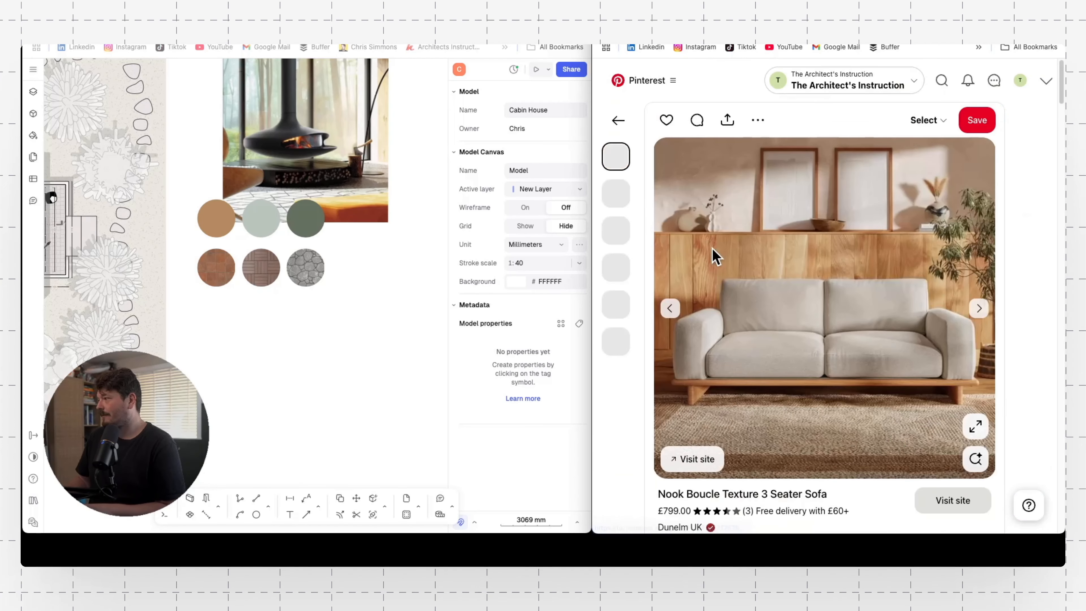
pyautogui.rightClick(789, 251)
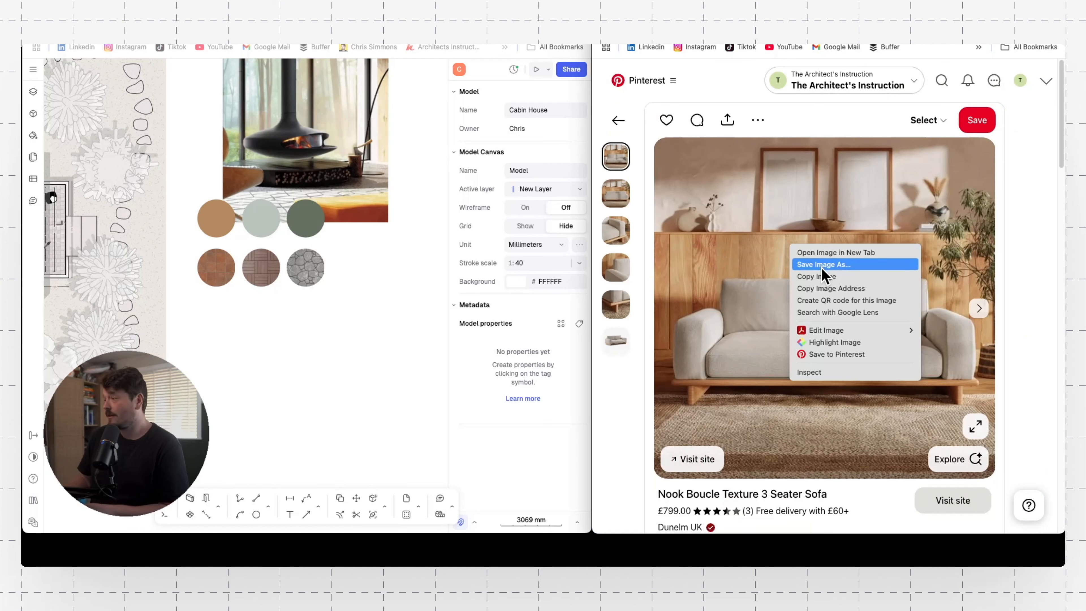
pyautogui.click(816, 276)
pyautogui.hotkey('ctrl', 'v')
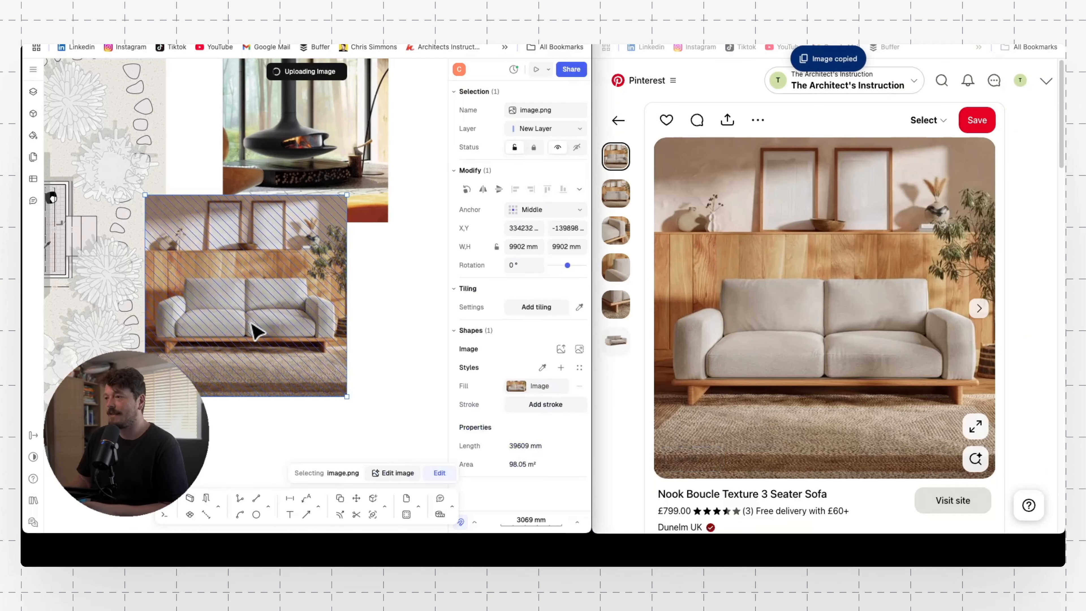
# - Move the sofa image into the empty space below the material swatches, clear of the circles
pyautogui.moveTo(267, 303); pyautogui.dragTo(307, 394)
pyautogui.scroll(-5, 345, 240)
pyautogui.click(414, 225)
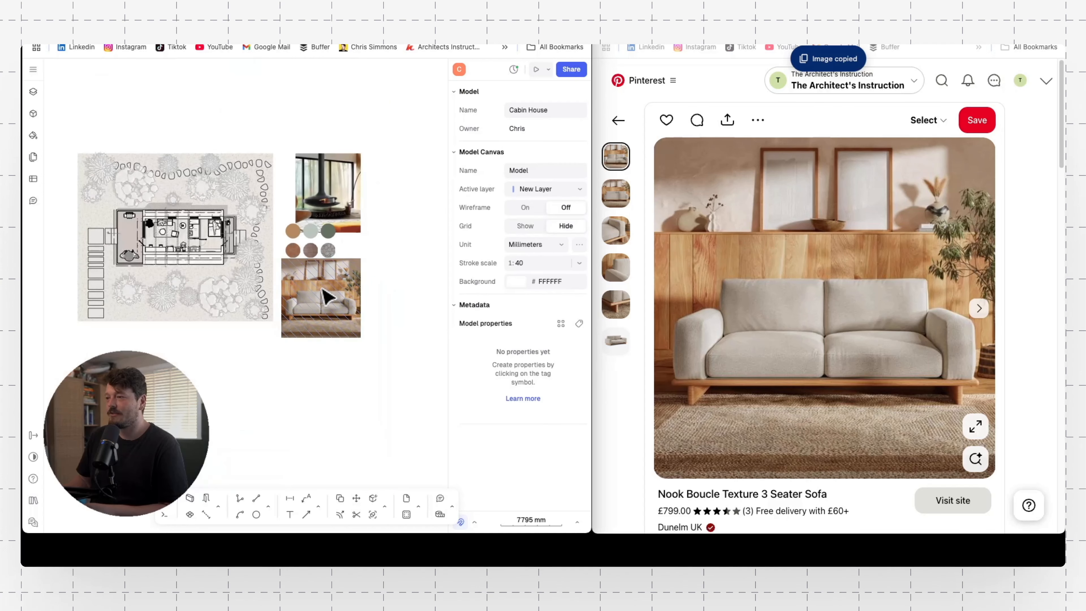
pyautogui.click(307, 297)
pyautogui.moveTo(306, 297)
pyautogui.mouseDown()
pyautogui.moveTo(325, 311)
pyautogui.moveTo(313, 305)
pyautogui.mouseUp()
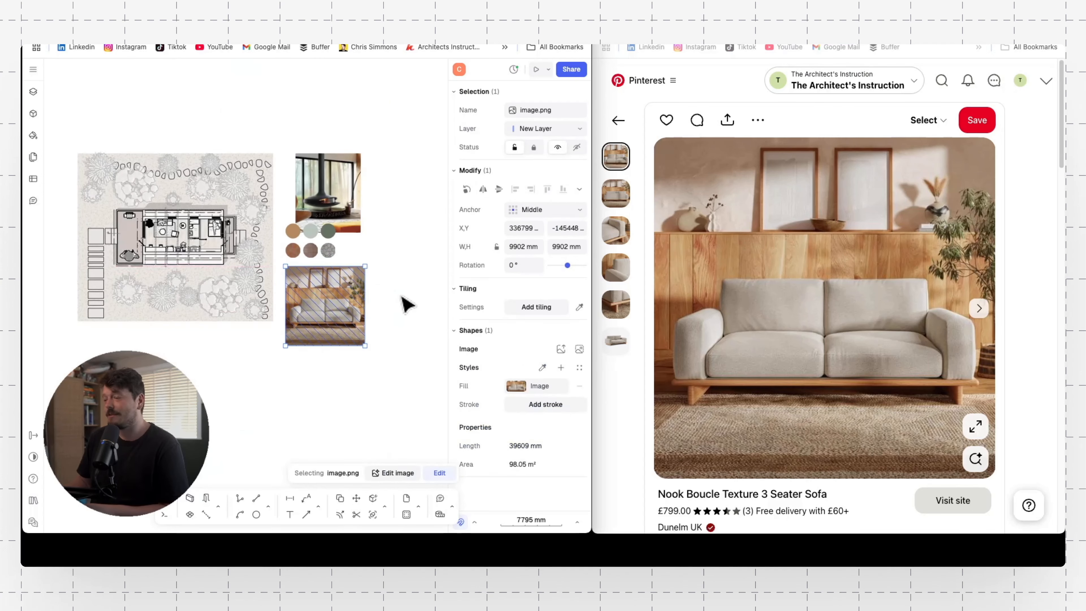
pyautogui.click(408, 304)
pyautogui.scroll(3, 332, 313)
# - Remove the background from the sofa image and apply the edit
pyautogui.click(331, 313)
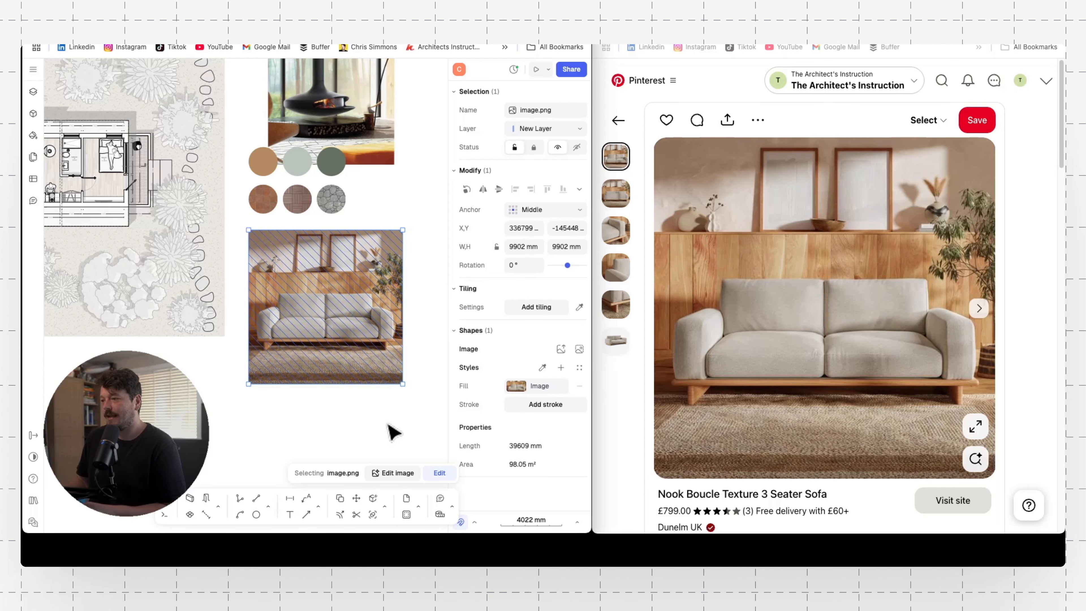
pyautogui.click(383, 472)
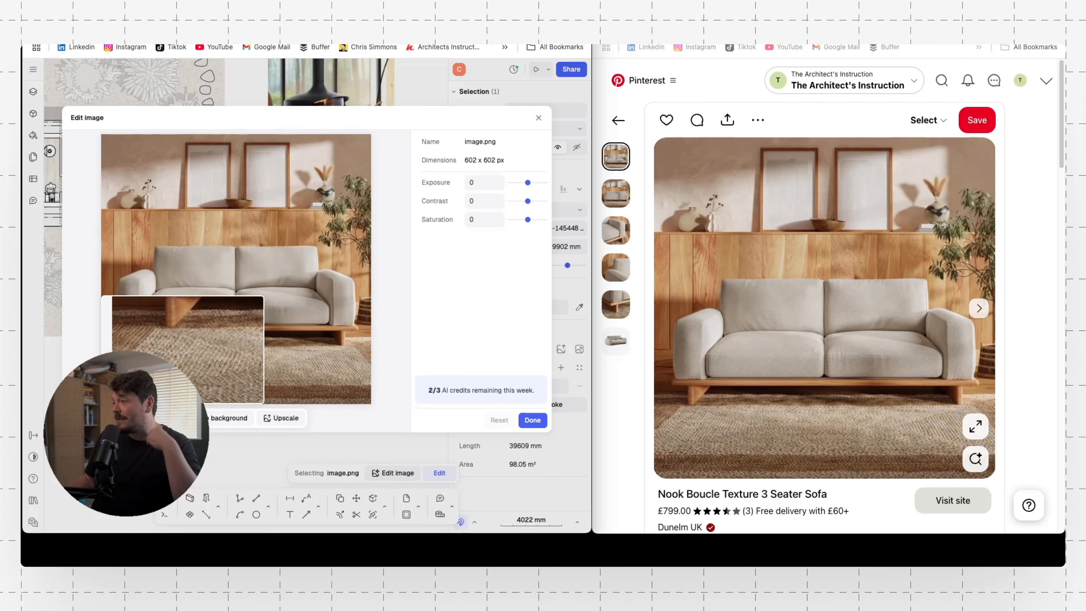
pyautogui.click(218, 419)
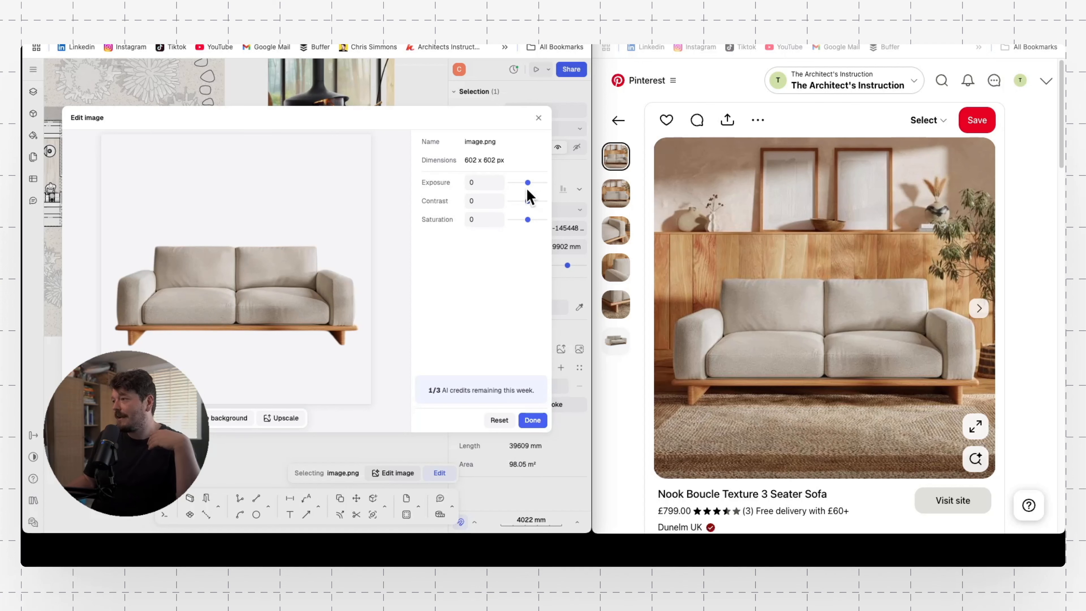
pyautogui.moveTo(526, 182); pyautogui.dragTo(527, 200)
pyautogui.click(530, 421)
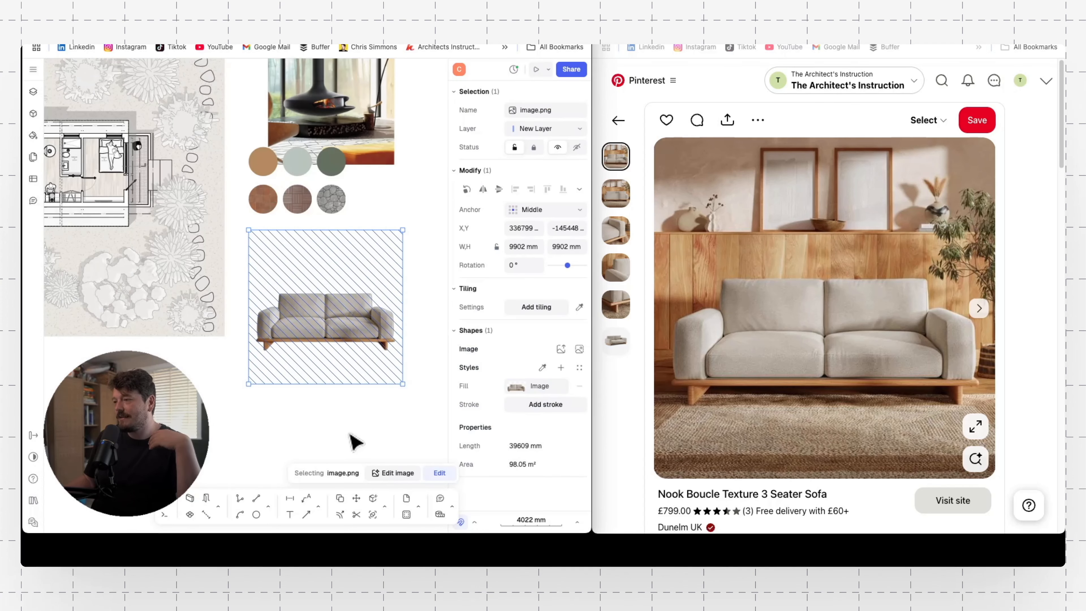
pyautogui.click(352, 420)
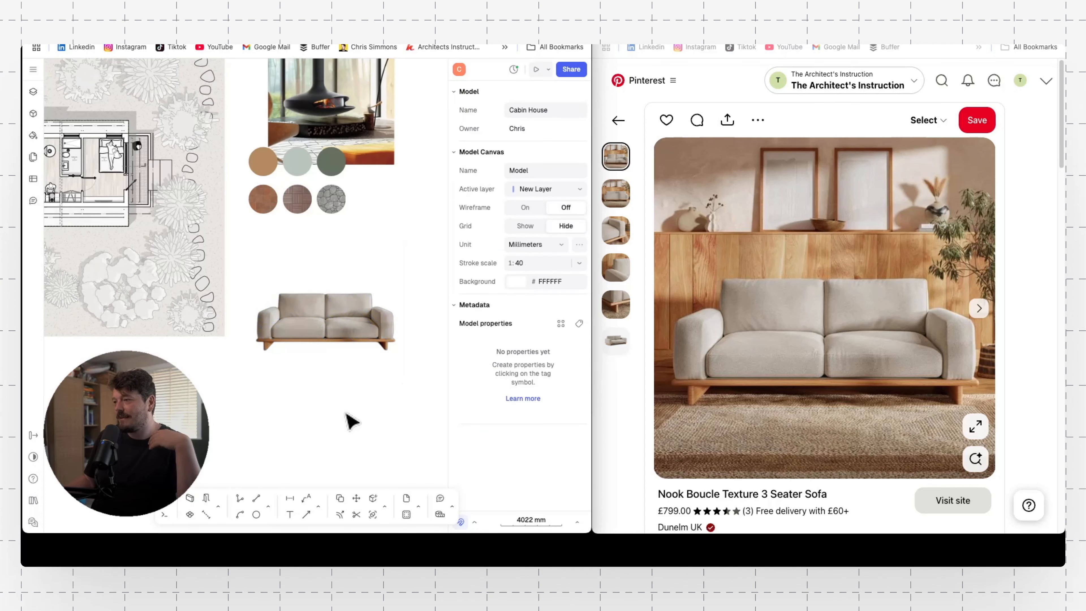
# - Move the cut-out sofa up closer beneath the material swatches
pyautogui.click(335, 335)
pyautogui.moveTo(337, 335); pyautogui.dragTo(321, 298)
pyautogui.click(371, 412)
pyautogui.moveTo(387, 307); pyautogui.dragTo(331, 380, button='middle')
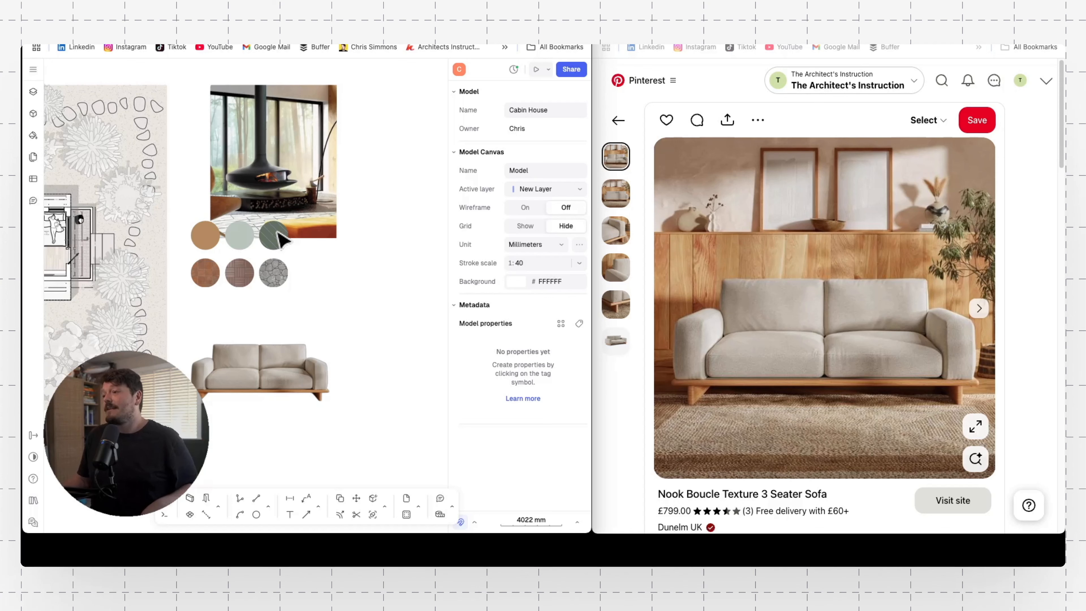
# - Draw a circle about 2291 mm in diameter beside the stone swatch, just below the fireplace image
pyautogui.click(267, 234)
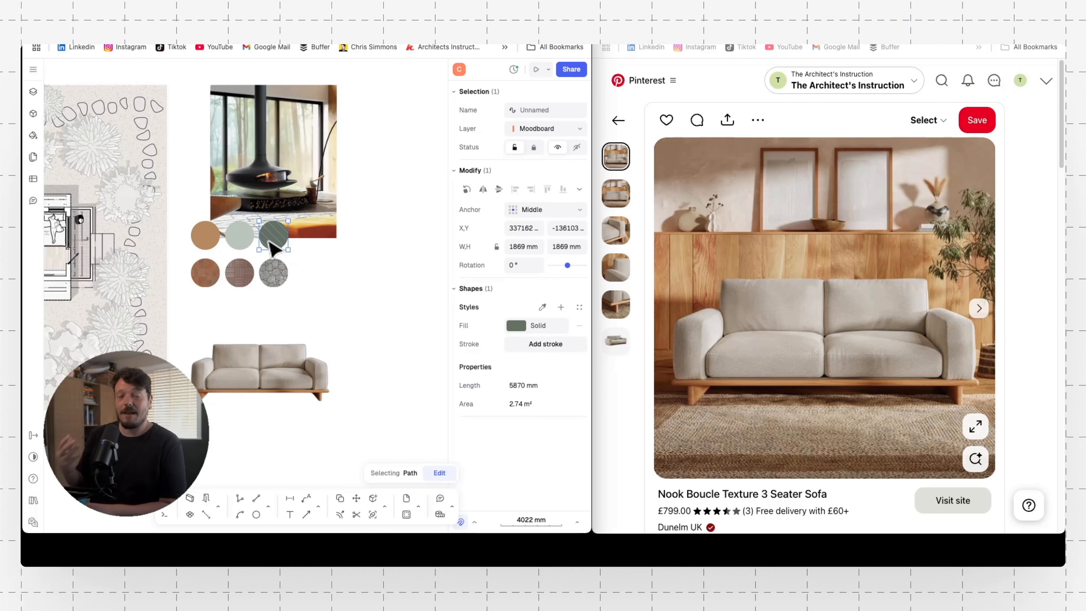
pyautogui.click(379, 284)
pyautogui.click(256, 514)
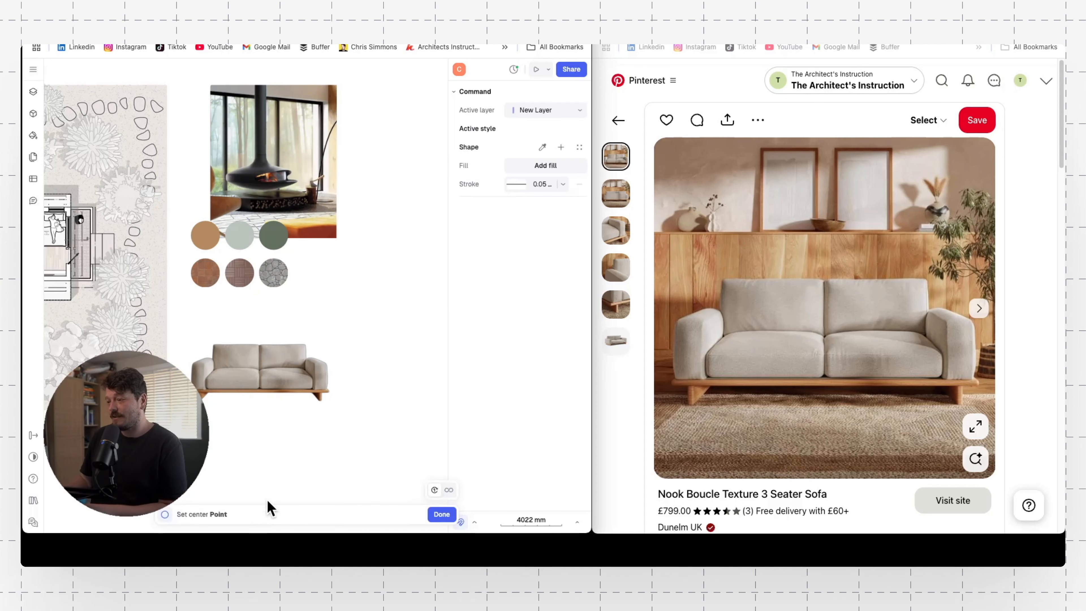
pyautogui.scroll(5, 259, 235)
pyautogui.scroll(-6, 116, 255)
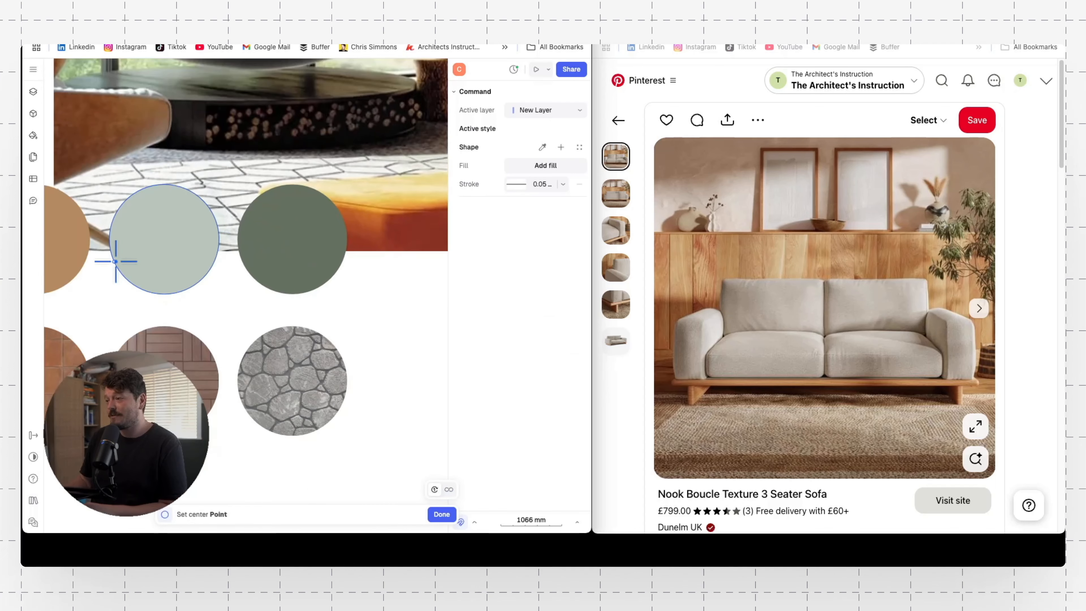
pyautogui.scroll(5, 199, 248)
pyautogui.click(317, 329)
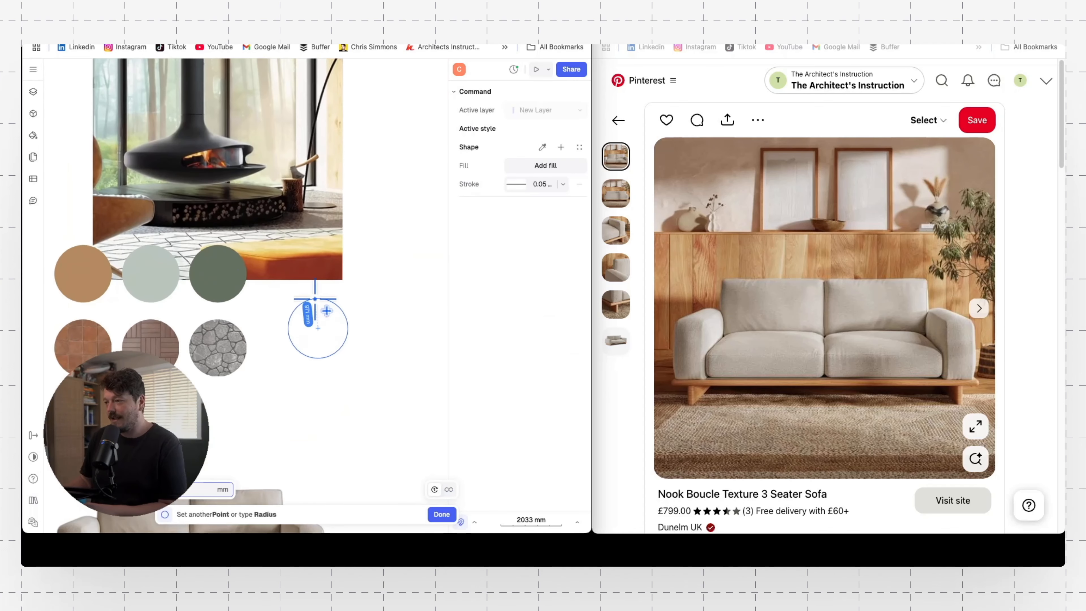
pyautogui.click(319, 294)
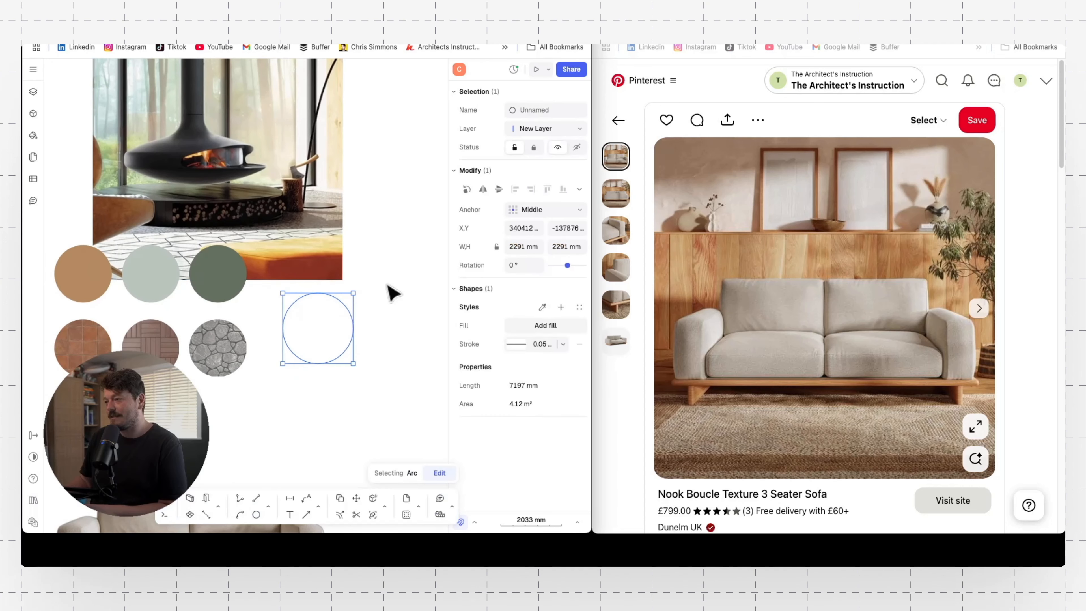
# - Fill the new circle with a solid brown sampled from the leather chair in the fireplace image
pyautogui.click(529, 326)
pyautogui.moveTo(367, 385)
pyautogui.mouseDown()
pyautogui.moveTo(402, 381)
pyautogui.moveTo(376, 384)
pyautogui.mouseUp()
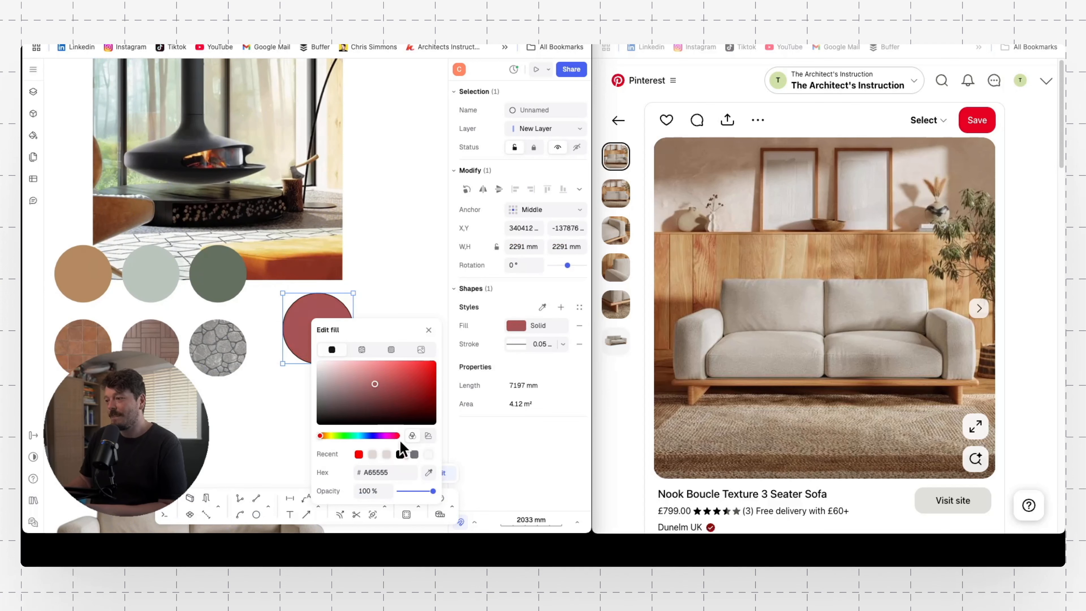
pyautogui.click(428, 472)
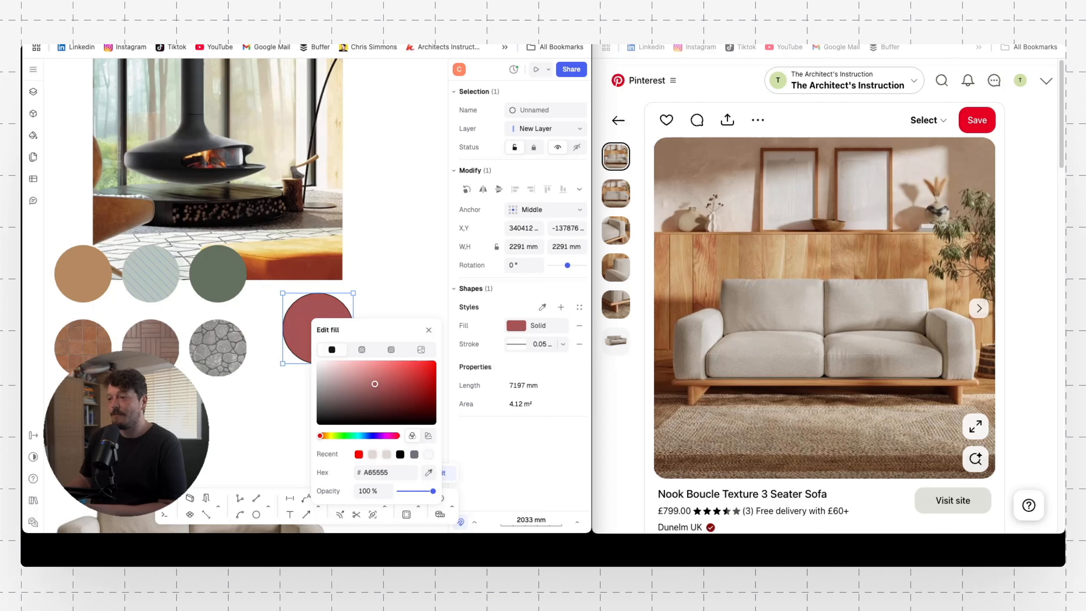
pyautogui.click(117, 222)
# - Place the brown circle at the end of the colour row beside dark green, matching the other swatches' 1869 mm size
pyautogui.click(394, 271)
pyautogui.moveTo(320, 327); pyautogui.dragTo(321, 303)
pyautogui.click(364, 323)
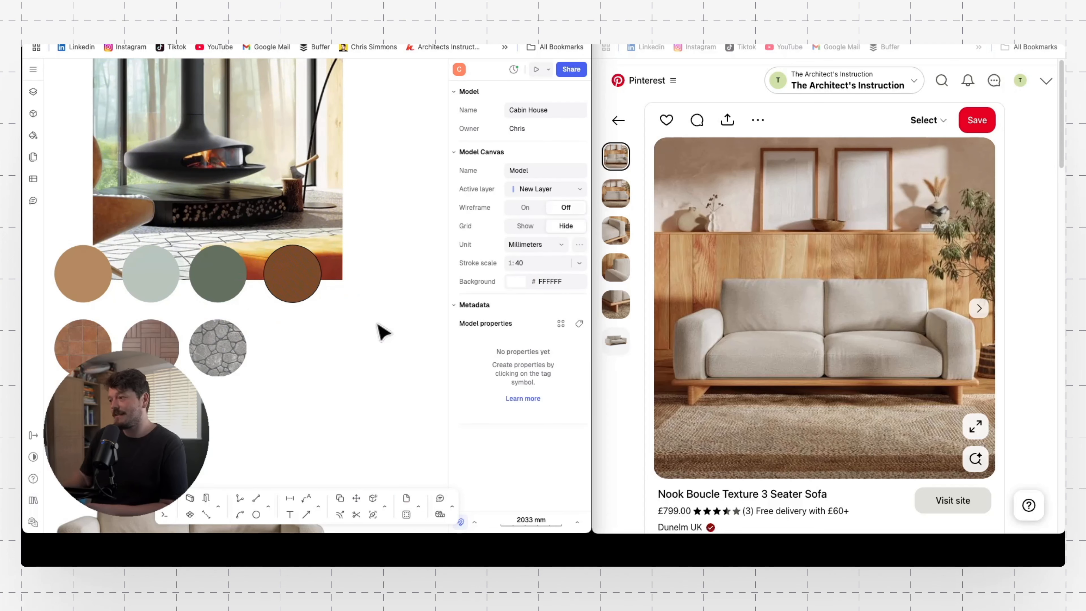
# - Remove the black outline from the brown swatch
pyautogui.click(285, 283)
pyautogui.click(522, 345)
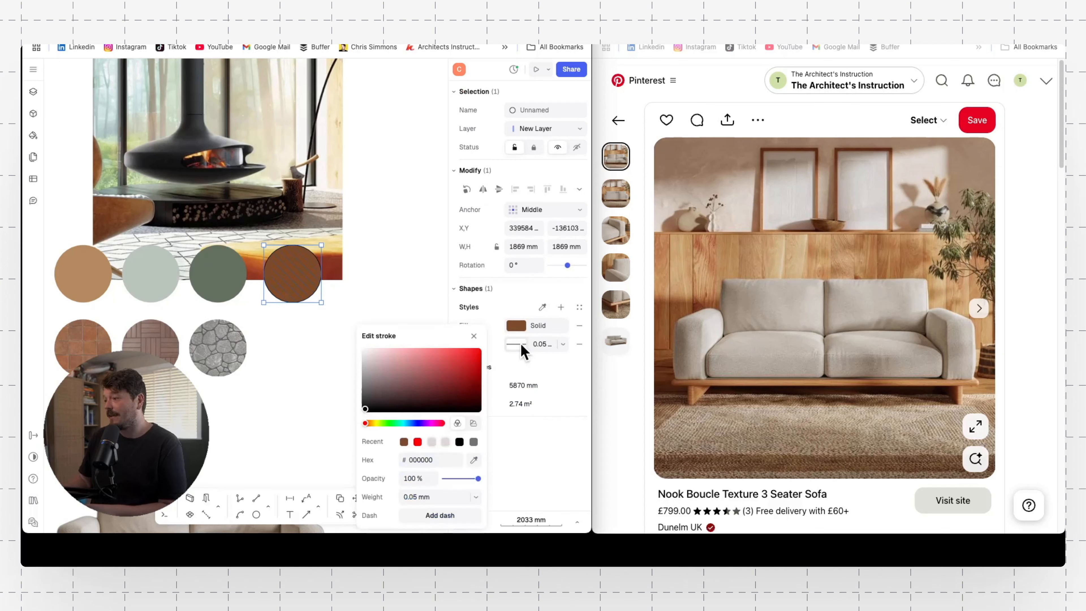
pyautogui.click(266, 372)
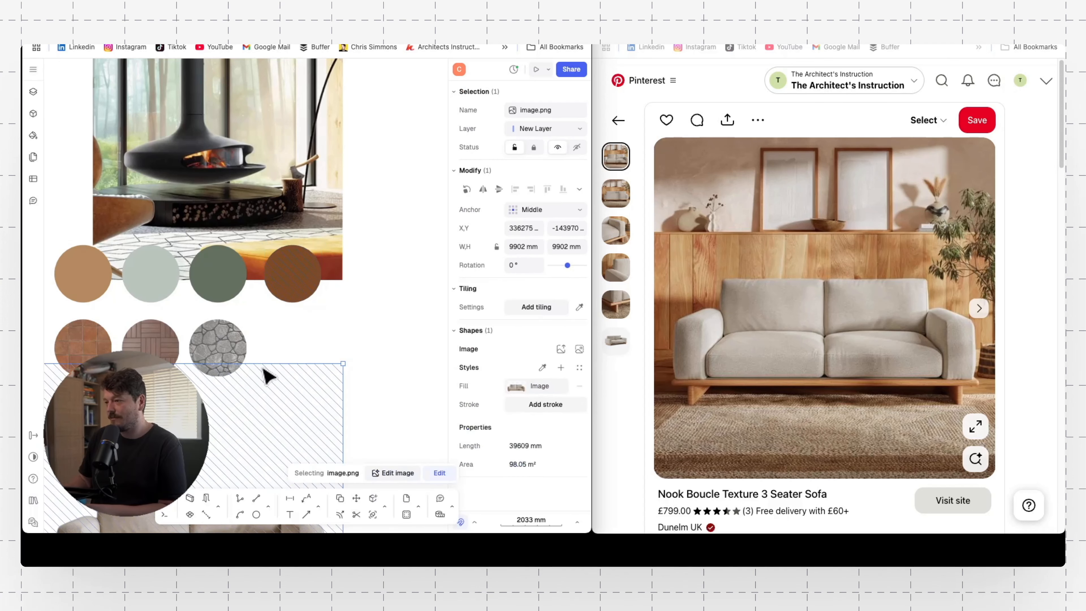
pyautogui.click(372, 280)
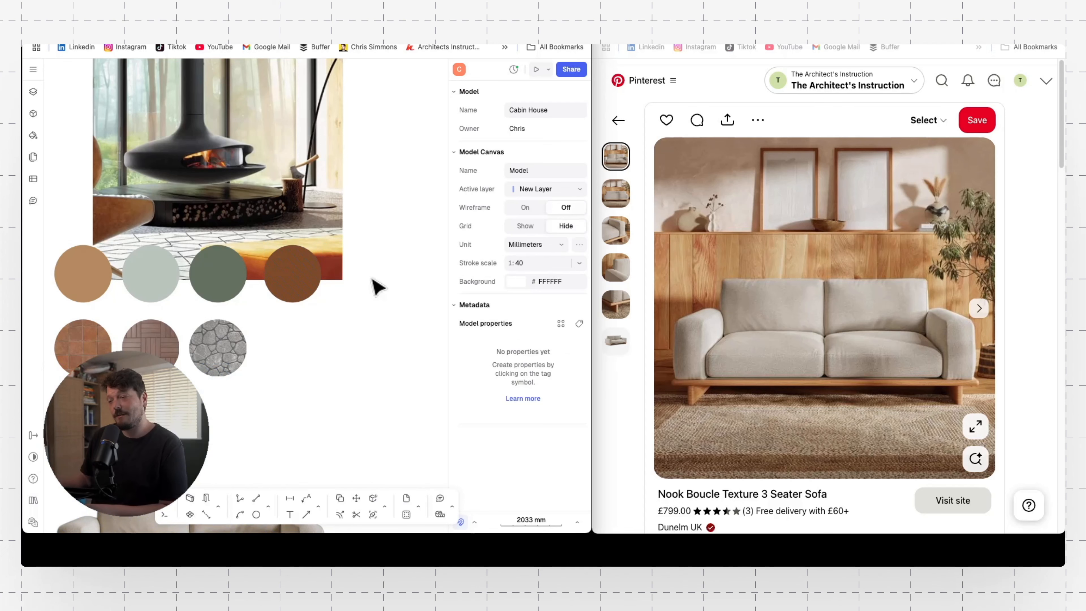
# - Search Pinterest for "timber flooring texture" and open a light timber plank pin
pyautogui.click(941, 80)
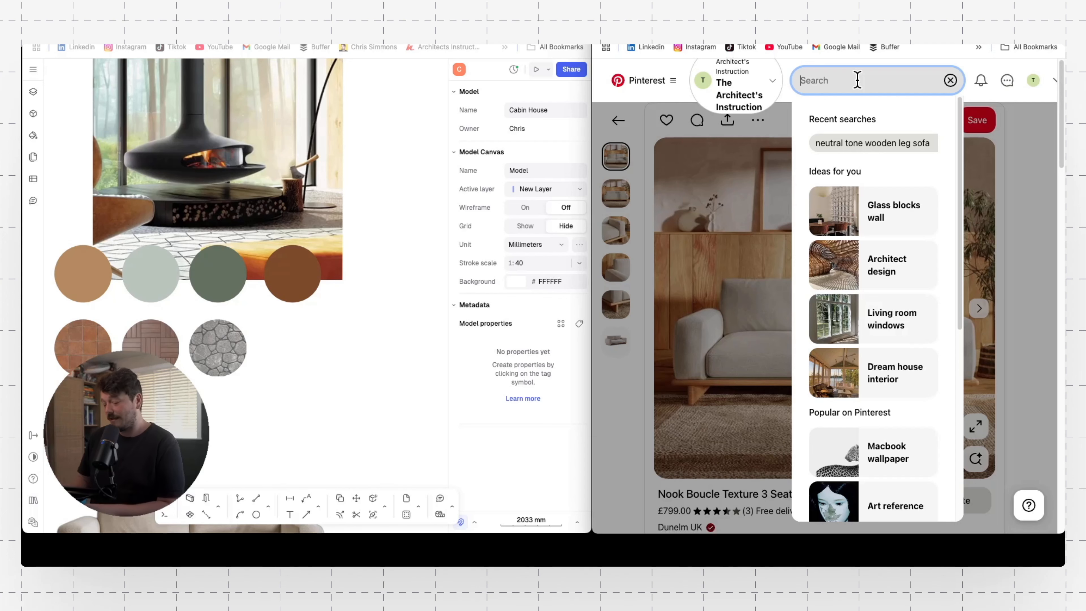
pyautogui.write('timber flooring textu')
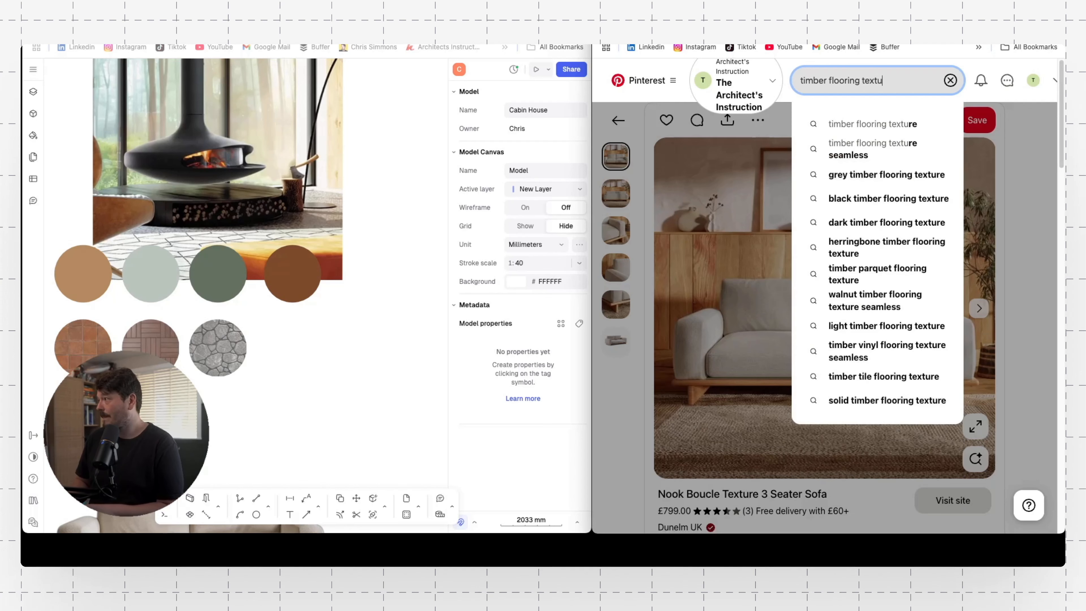
pyautogui.press('Return')
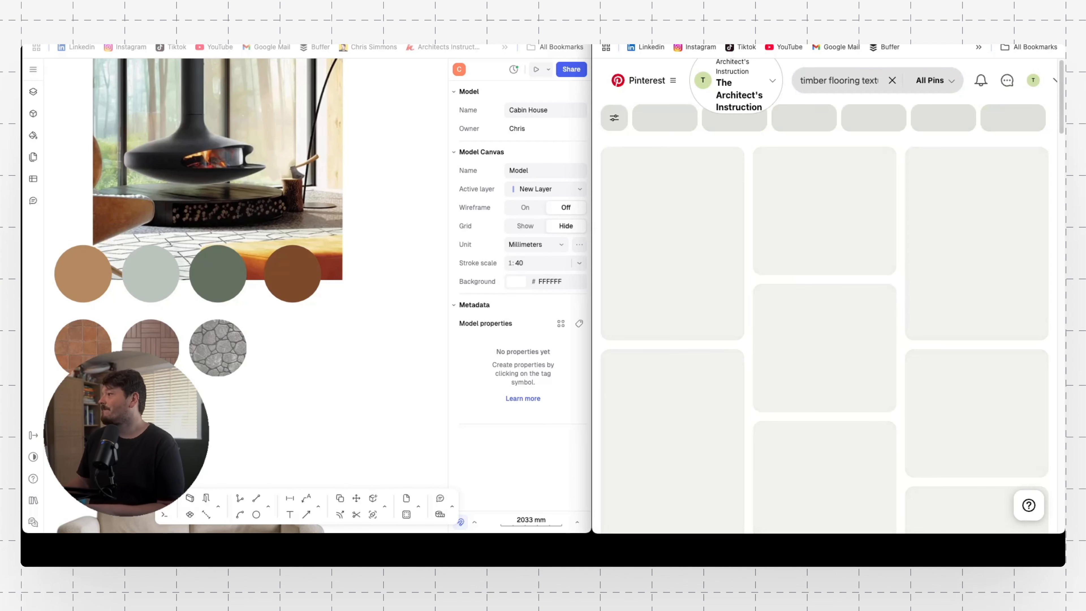
pyautogui.scroll(-6, 791, 257)
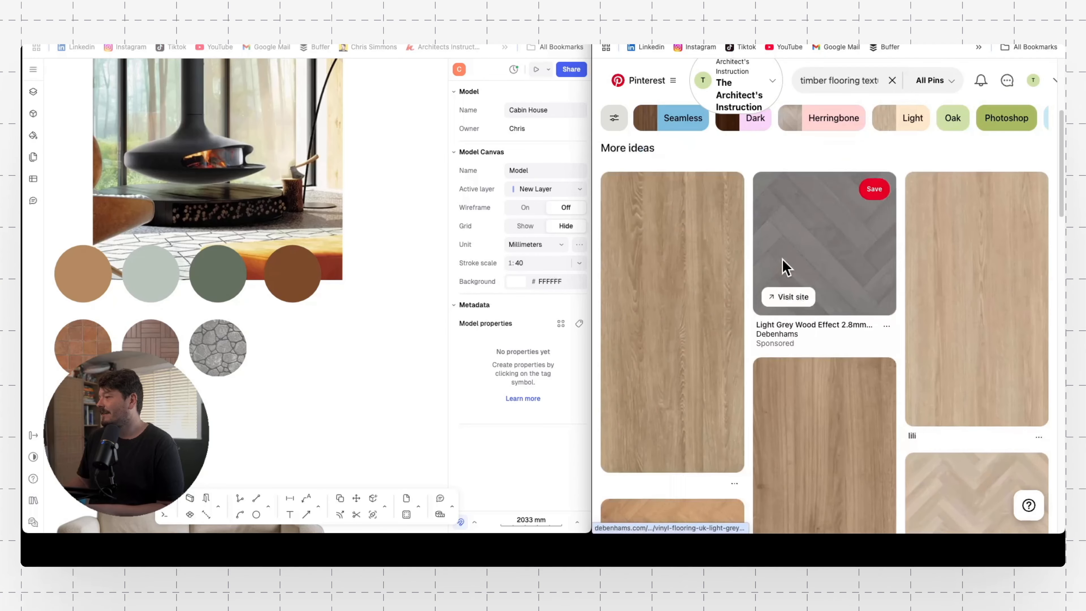
pyautogui.scroll(-5, 783, 260)
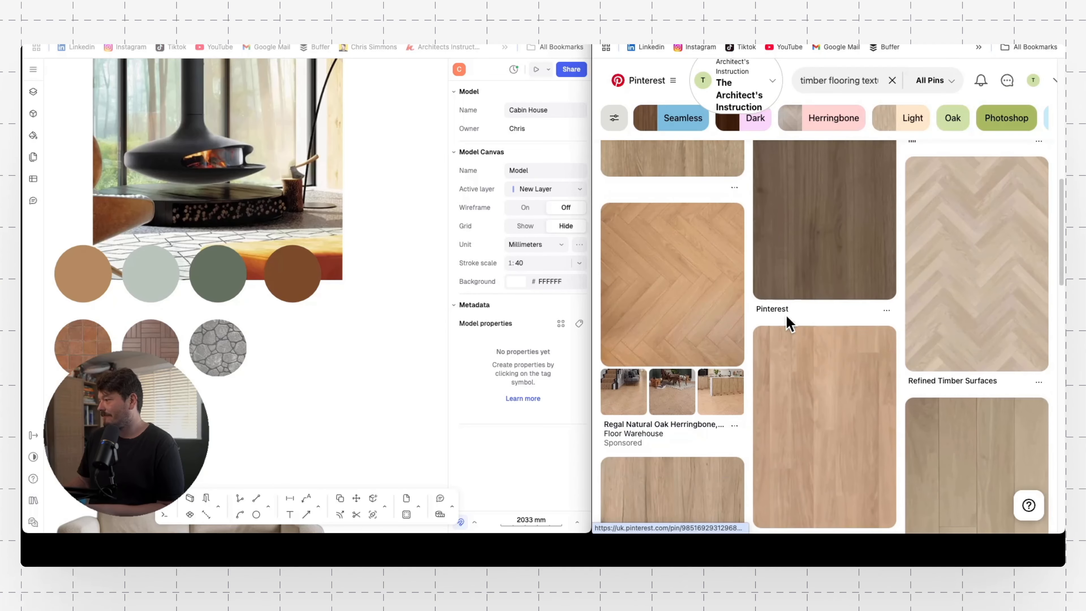
pyautogui.scroll(-2, 787, 272)
pyautogui.click(984, 327)
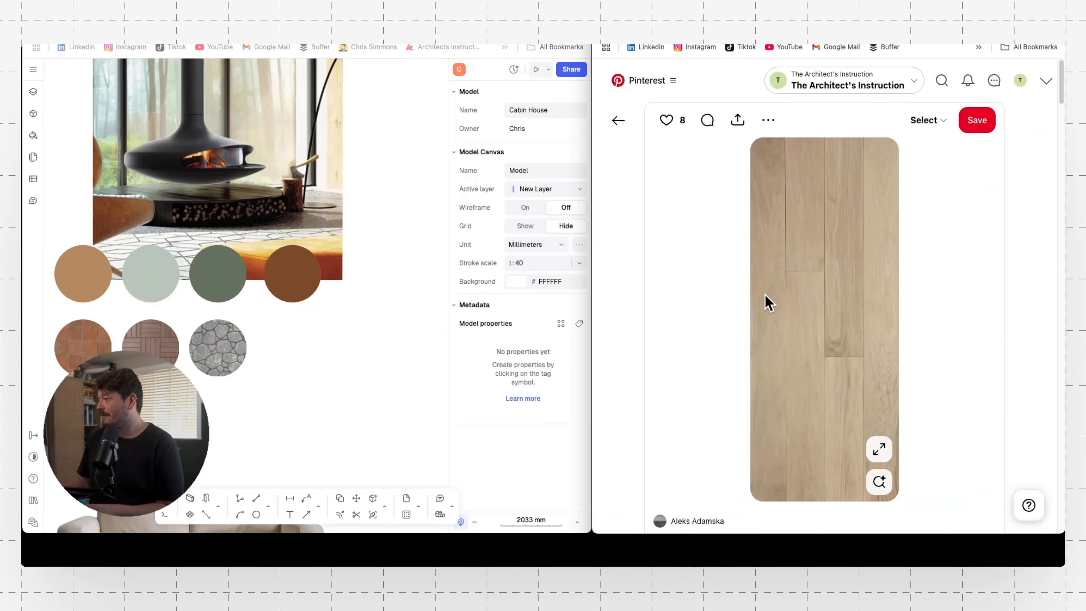
# - Copy the timber plank image into the drawing and place it beside the fireplace image and sofa
pyautogui.rightClick(819, 262)
pyautogui.click(860, 284)
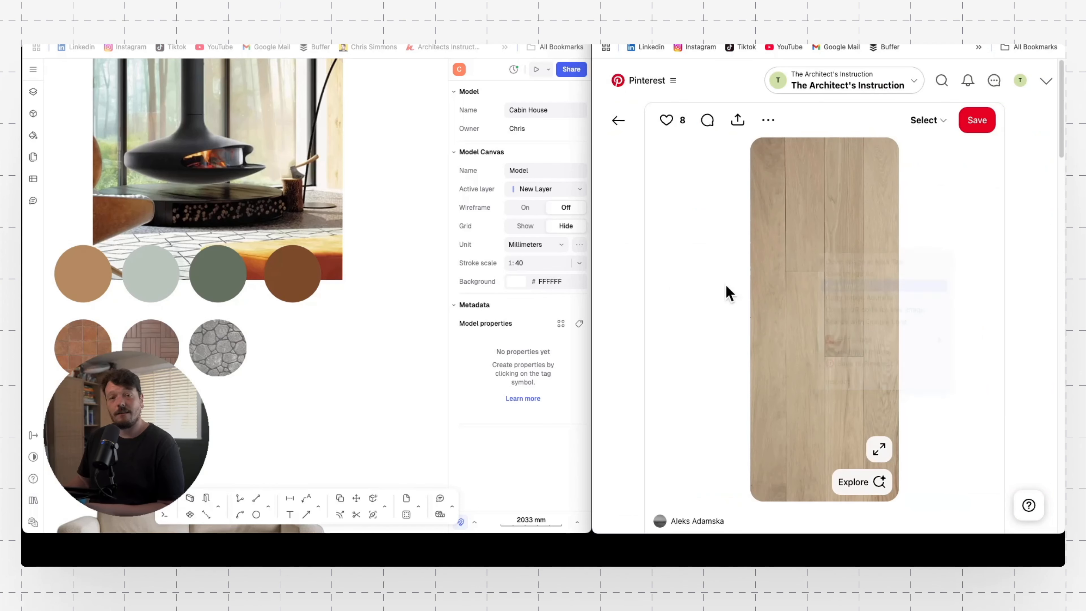
pyautogui.scroll(-4, 335, 259)
pyautogui.press('super+v')
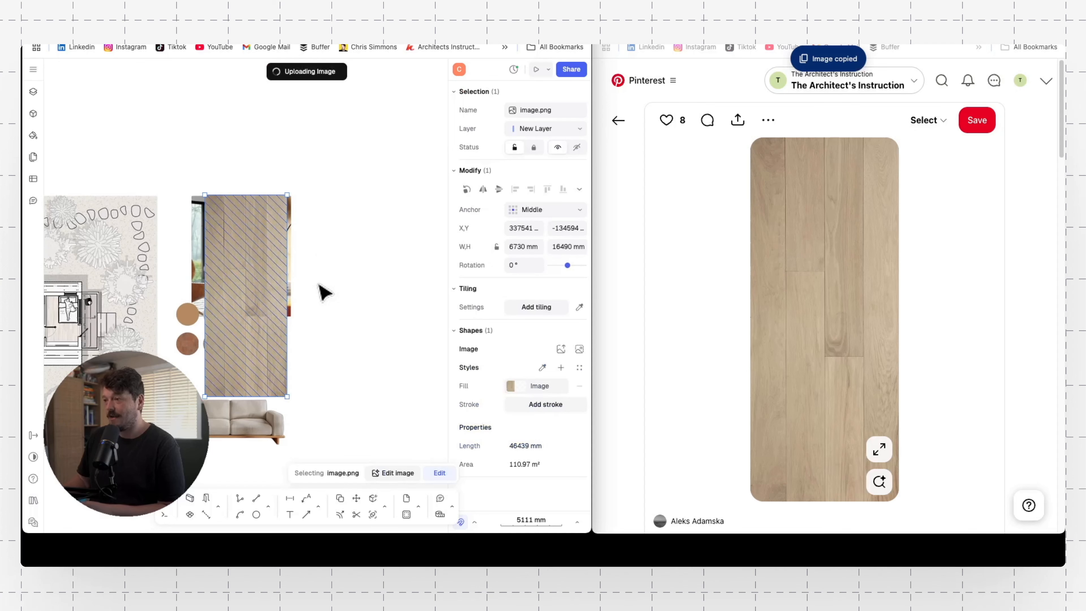
pyautogui.moveTo(246, 287); pyautogui.dragTo(341, 318)
pyautogui.click(349, 147)
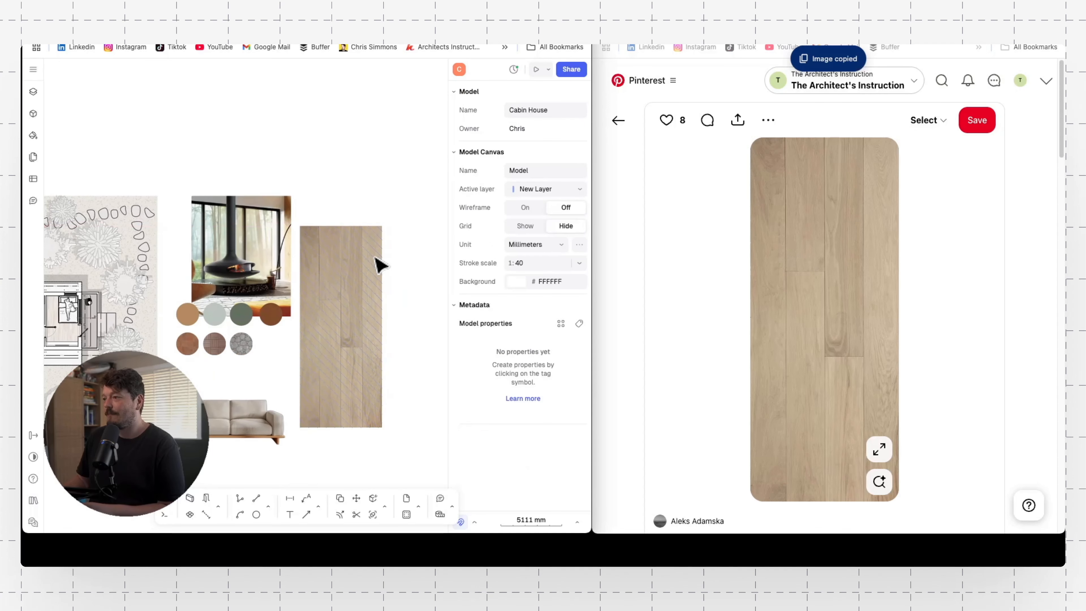
# - Scale the timber plank image down proportionally beside the swatches and sofa
pyautogui.click(371, 245)
pyautogui.moveTo(380, 223); pyautogui.dragTo(350, 276)
pyautogui.click(350, 276)
pyautogui.scroll(5, 325, 300)
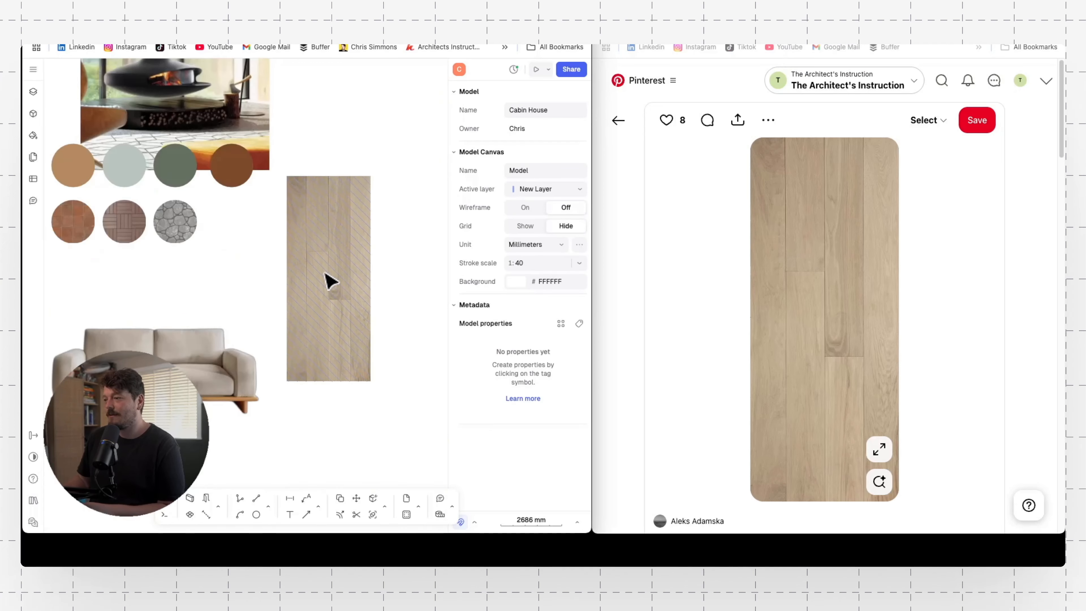
# - Crop the timber plank image from its upper and lower edges into a shorter rectangle by moving its corner points
pyautogui.click(316, 300)
pyautogui.doubleClick(340, 211)
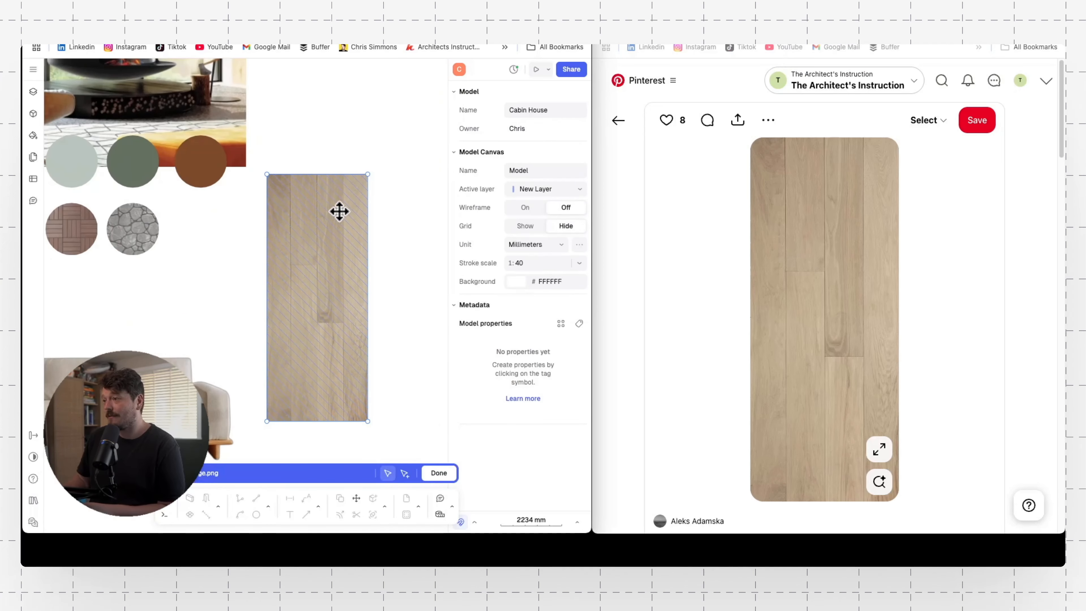
pyautogui.click(368, 176)
pyautogui.moveTo(370, 180); pyautogui.dragTo(368, 271)
pyautogui.moveTo(267, 175); pyautogui.dragTo(268, 271)
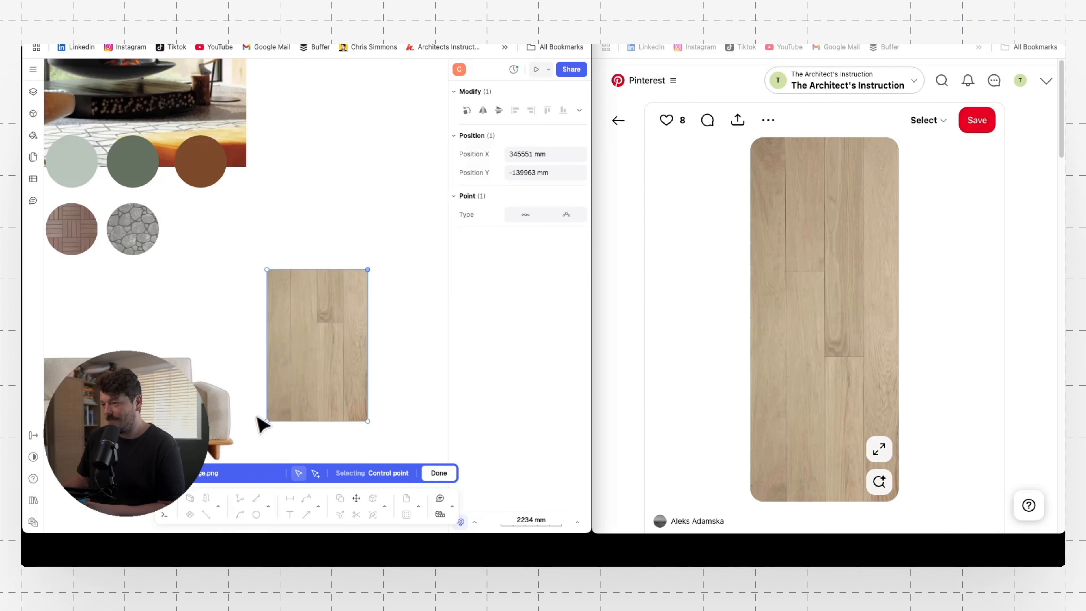
pyautogui.moveTo(267, 422); pyautogui.dragTo(267, 391)
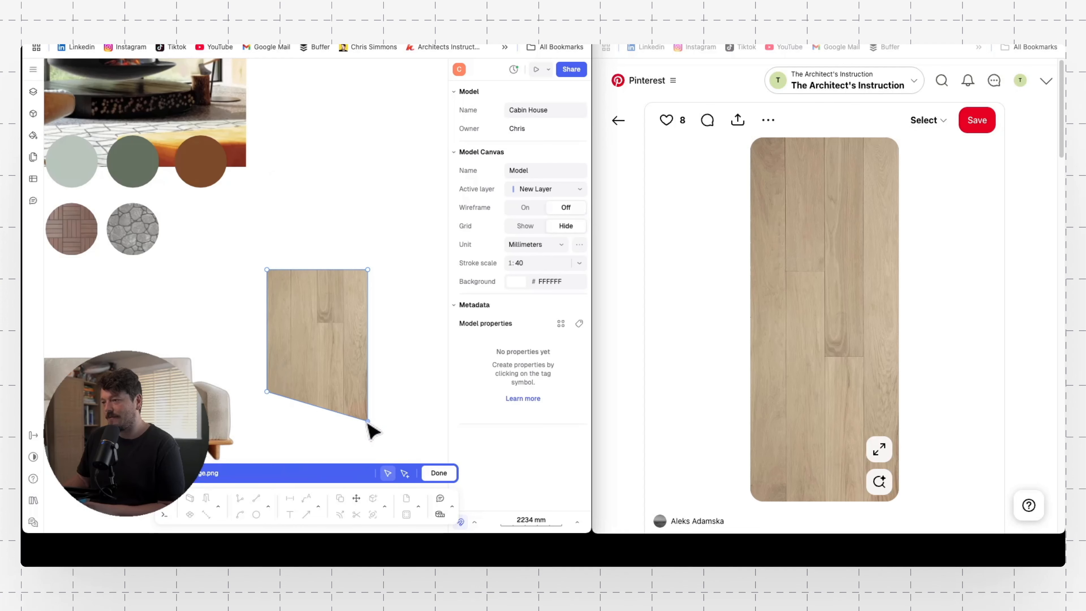
pyautogui.moveTo(368, 422); pyautogui.dragTo(369, 391)
pyautogui.scroll(-3, 375, 280)
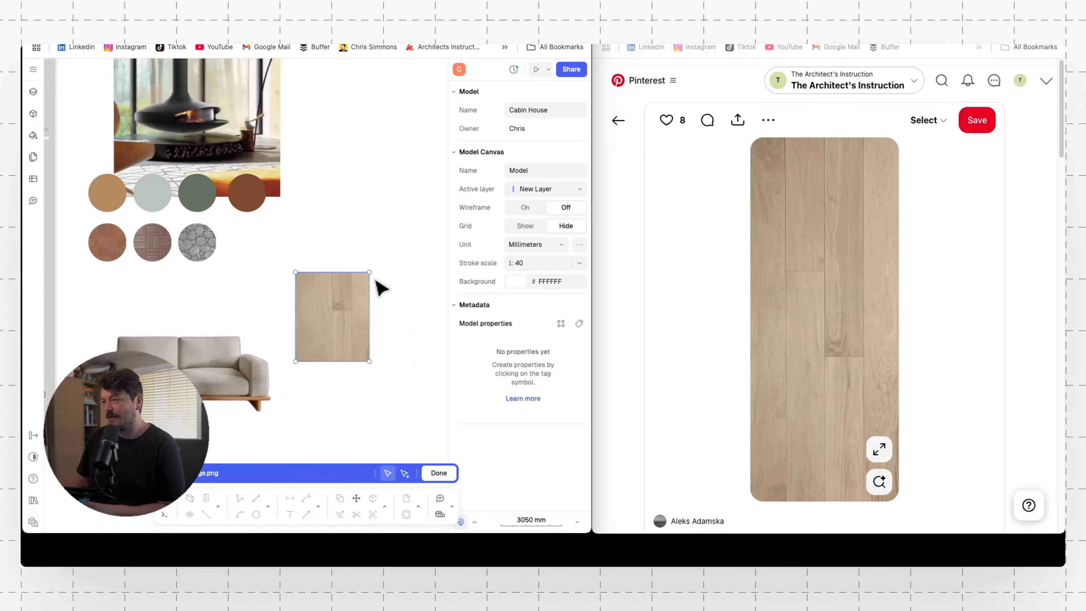
pyautogui.scroll(-3, 381, 288)
pyautogui.click(439, 472)
# - Move the cropped timber image so it overlaps the sofa's right end and enlarge it to about 4684 by 5665 mm
pyautogui.click(413, 315)
pyautogui.click(348, 308)
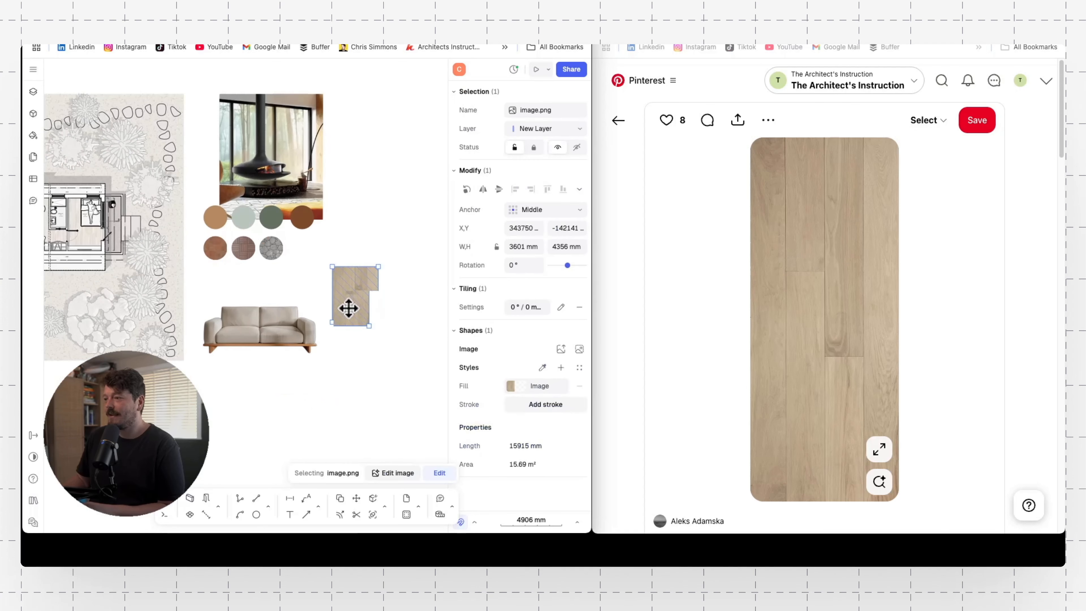
pyautogui.moveTo(349, 308); pyautogui.dragTo(295, 314)
pyautogui.moveTo(325, 273); pyautogui.dragTo(343, 263)
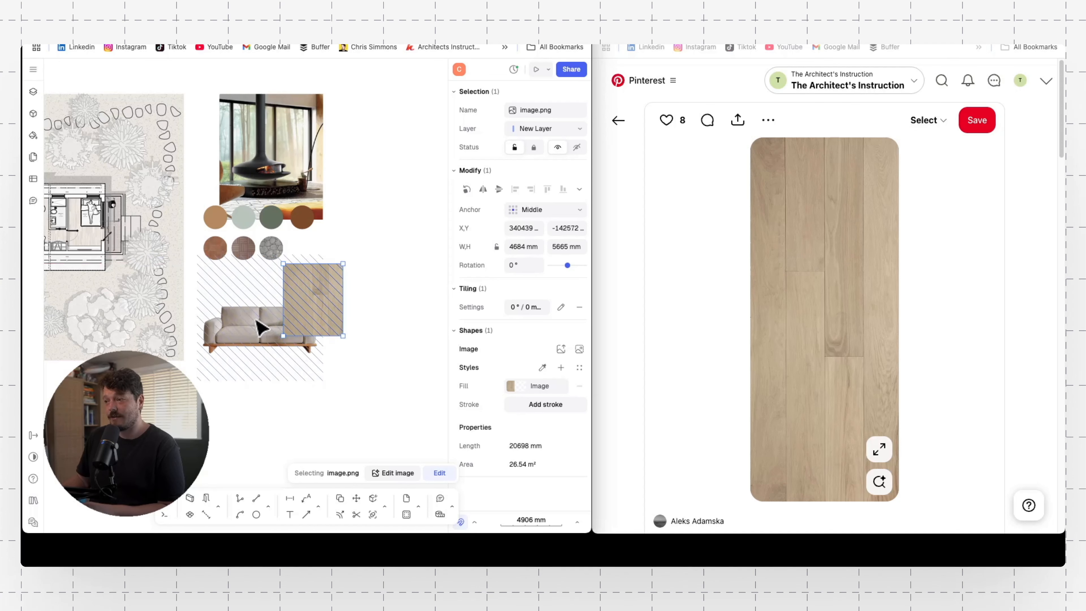
# - Bring the sofa cut-out to the front of its layer so it overlaps the timber image
pyautogui.rightClick(261, 327)
pyautogui.moveTo(331, 470)
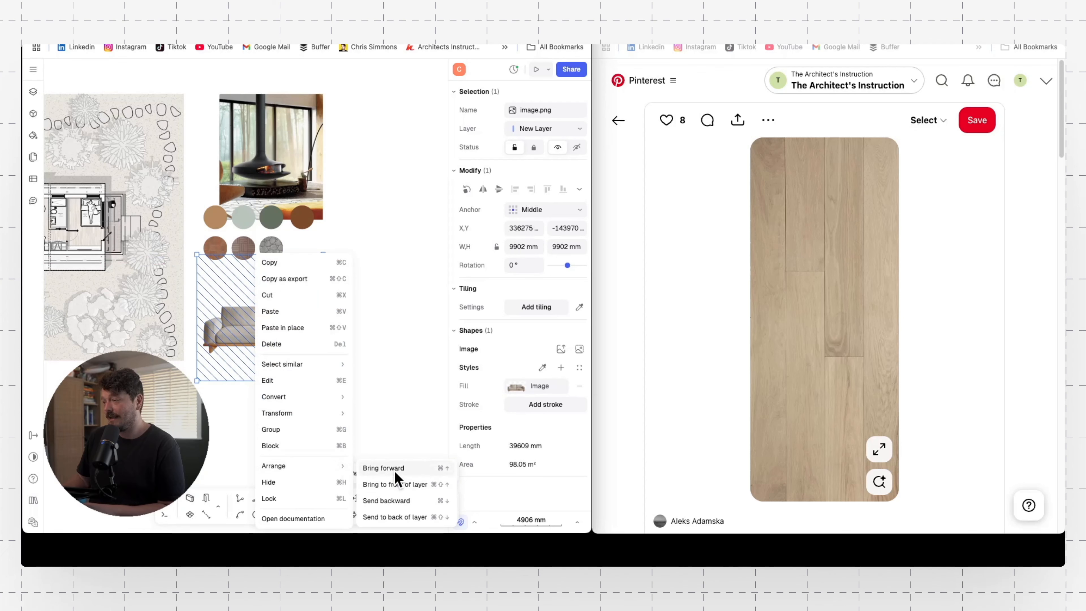
pyautogui.click(394, 485)
pyautogui.click(386, 335)
pyautogui.scroll(5, 344, 324)
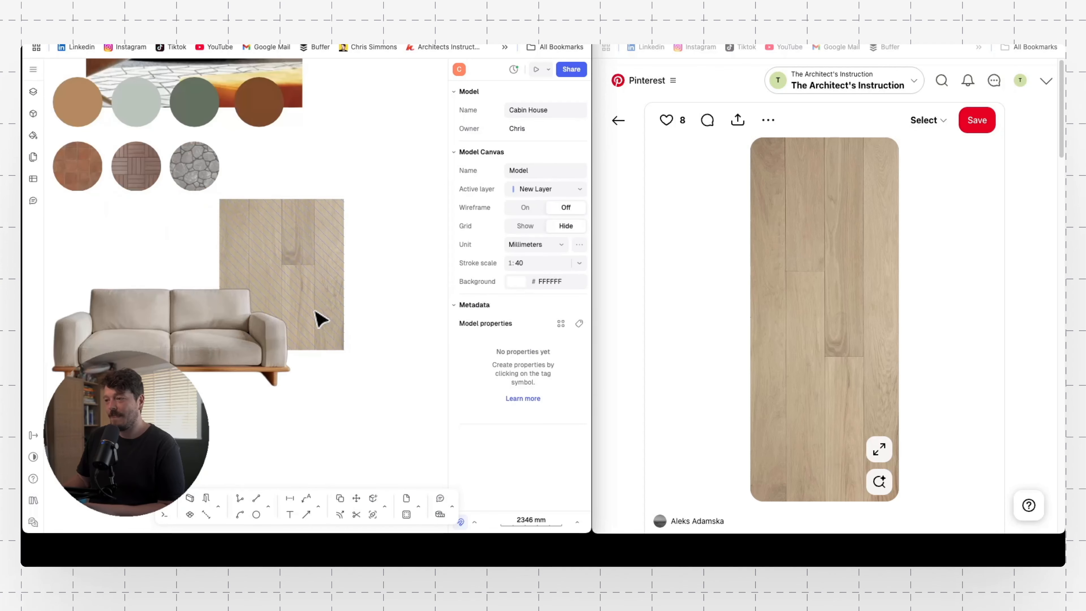
pyautogui.click(314, 311)
pyautogui.click(398, 286)
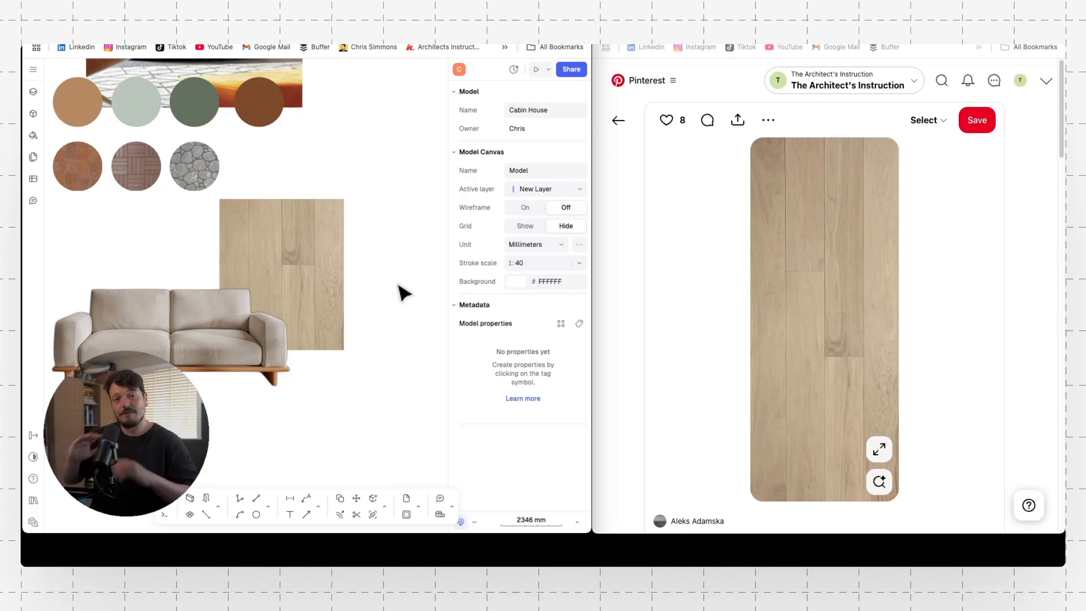
# - Look over the mood board beside the cabin plan and the neighbouring section drawings with their reference images
pyautogui.scroll(-6, 405, 294)
pyautogui.scroll(5, 394, 259)
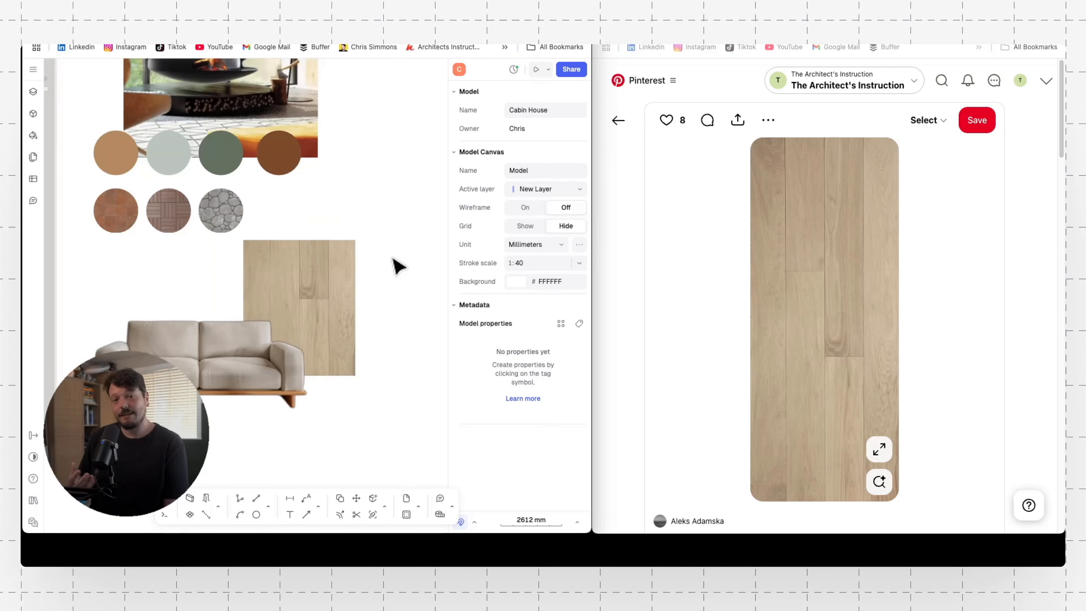
pyautogui.scroll(-3, 397, 266)
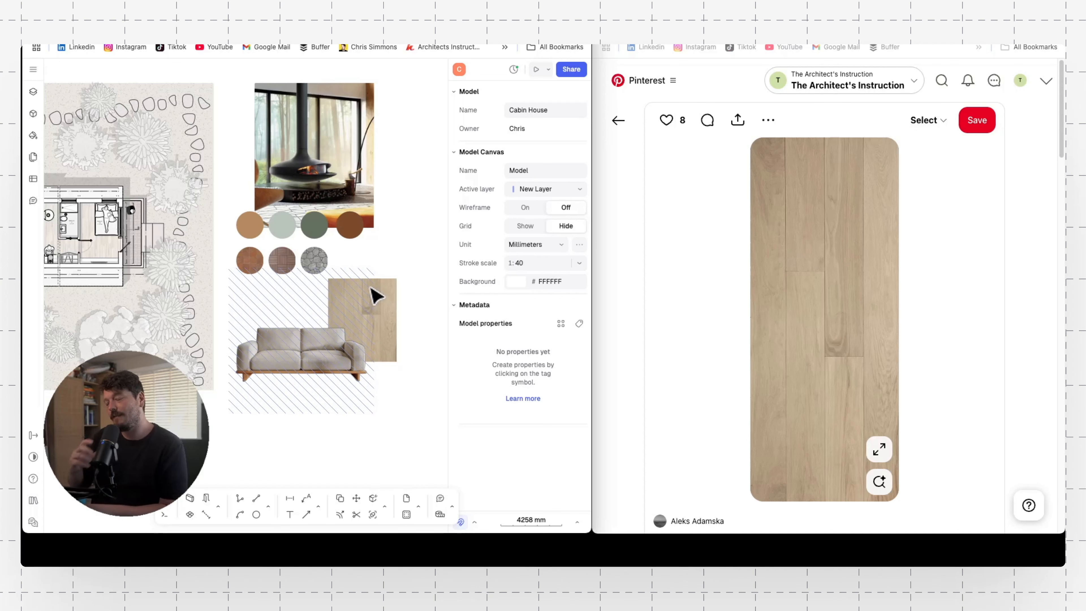
pyautogui.scroll(1, 380, 291)
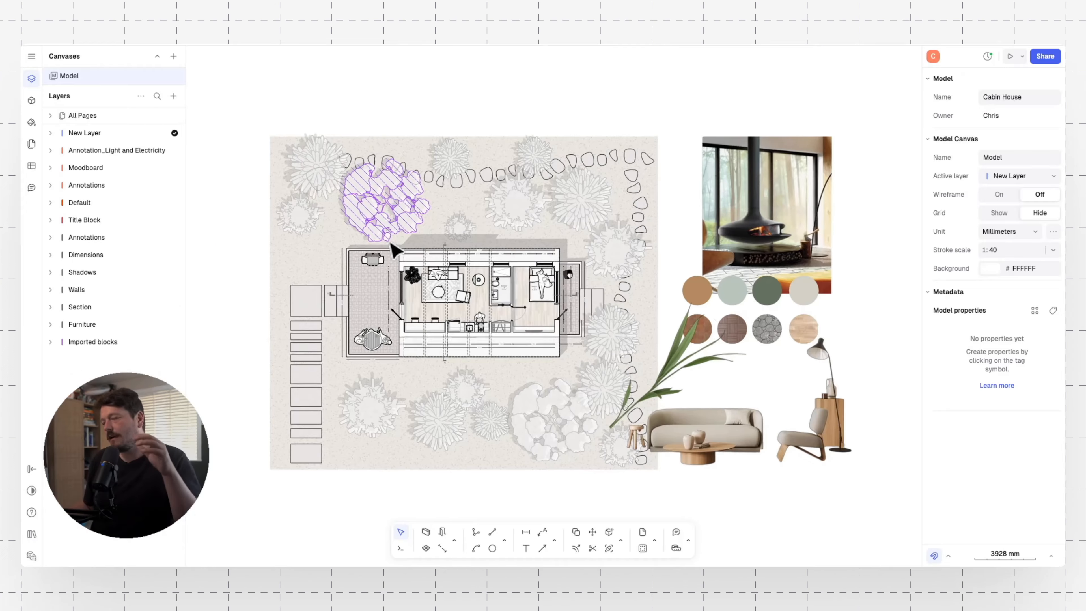
pyautogui.scroll(1, 389, 245)
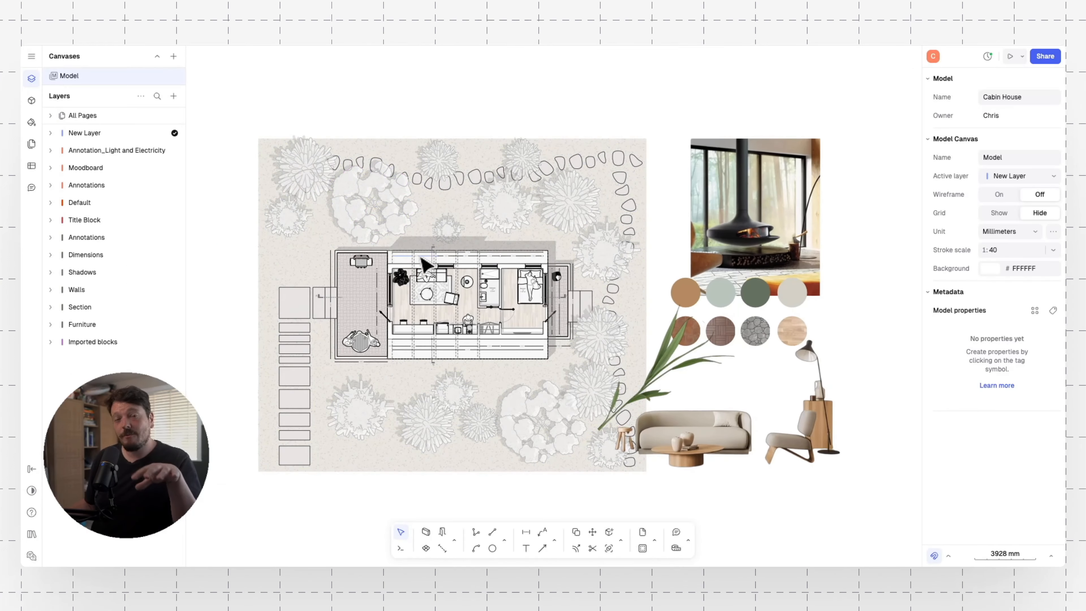
pyautogui.moveTo(422, 257); pyautogui.dragTo(454, 251, button='middle')
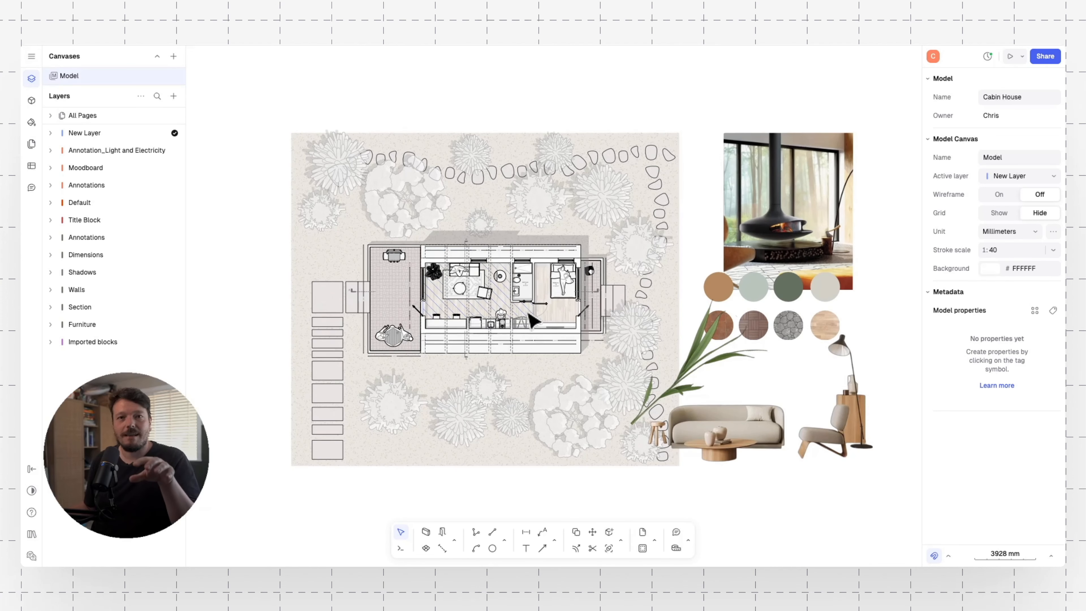
pyautogui.moveTo(533, 317); pyautogui.dragTo(520, 318, button='middle')
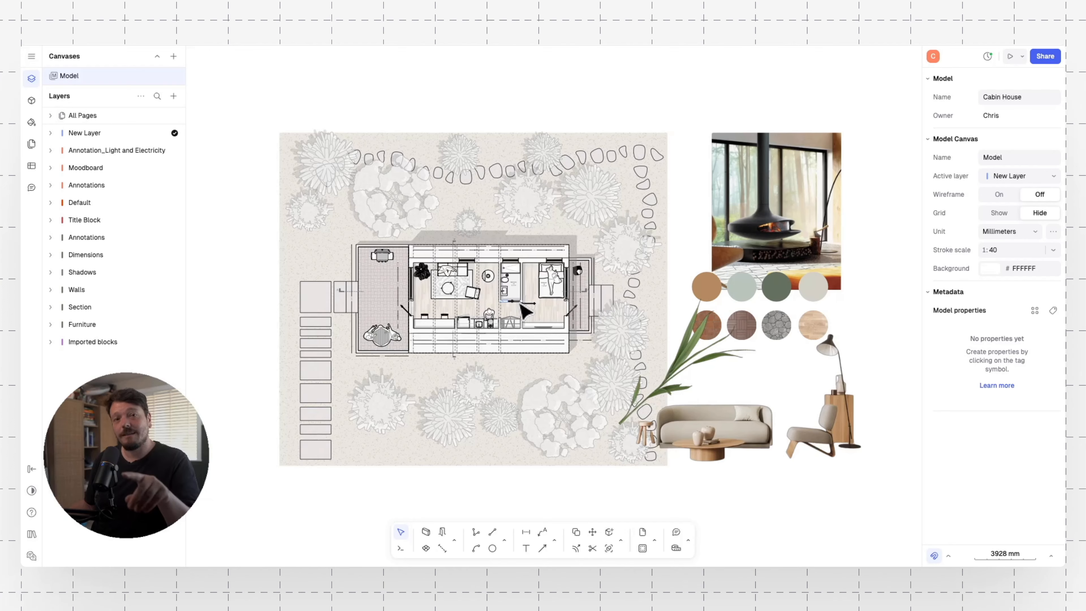
pyautogui.scroll(-4, 519, 303)
pyautogui.moveTo(590, 278); pyautogui.dragTo(703, 248, button='middle')
pyautogui.moveTo(586, 230); pyautogui.dragTo(629, 232, button='middle')
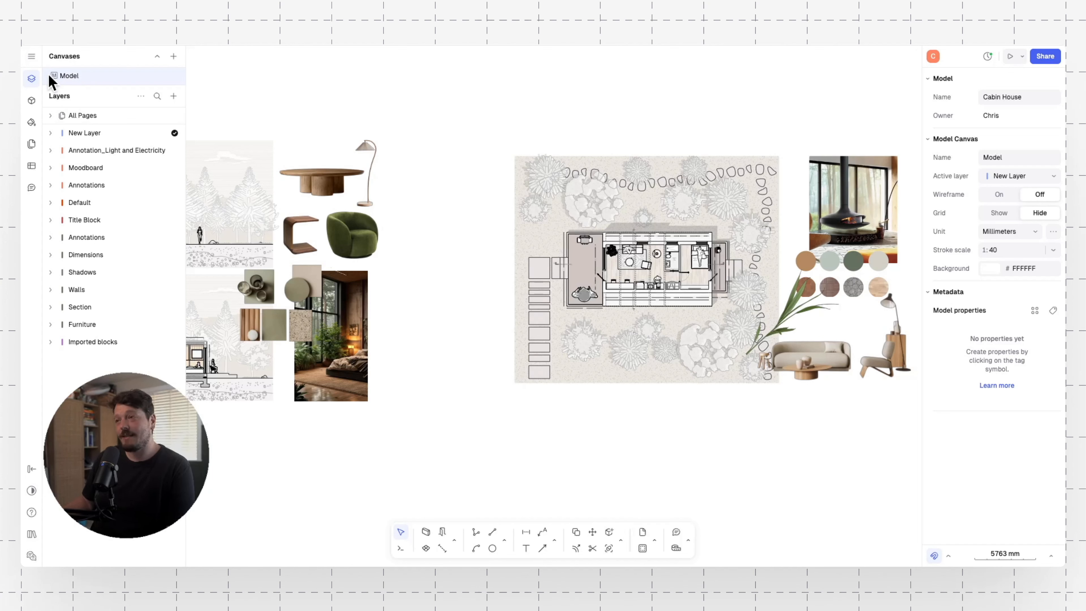
# - Add a paper canvas to the project and create its first page
pyautogui.click(173, 56)
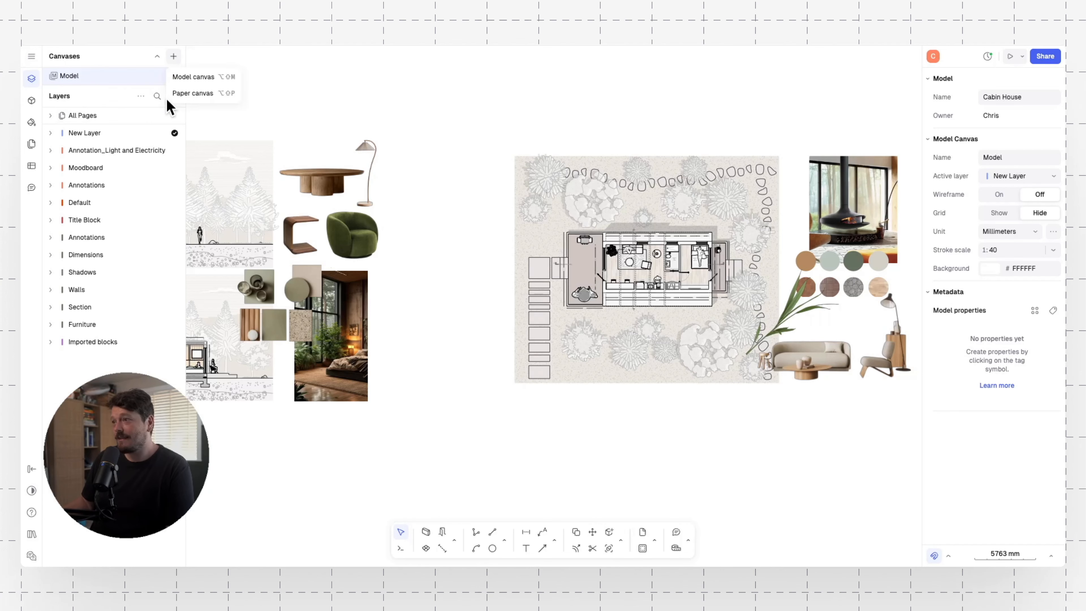
pyautogui.click(209, 93)
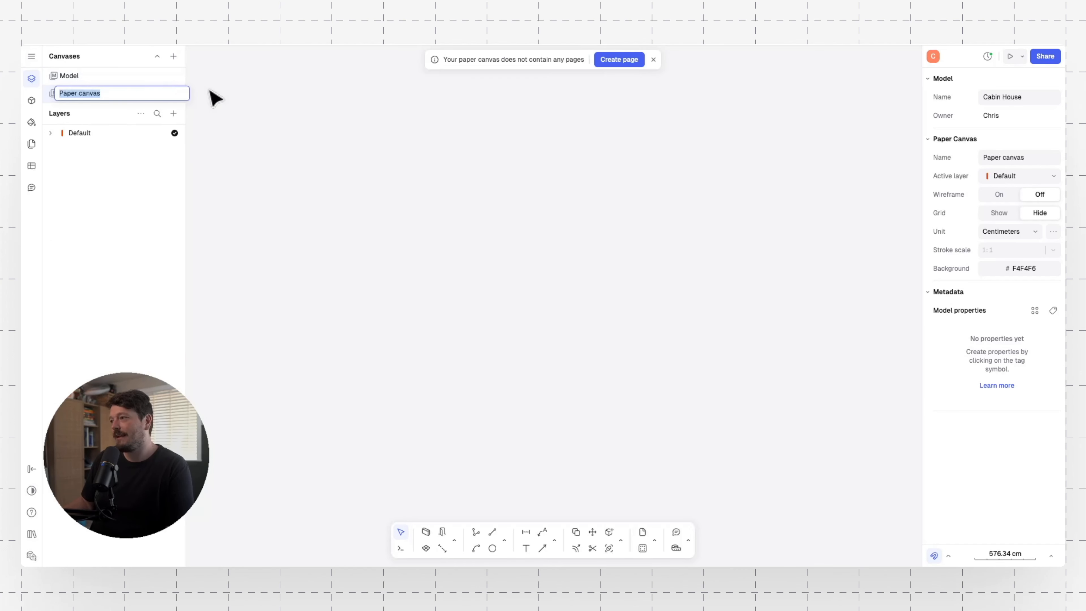
pyautogui.click(620, 60)
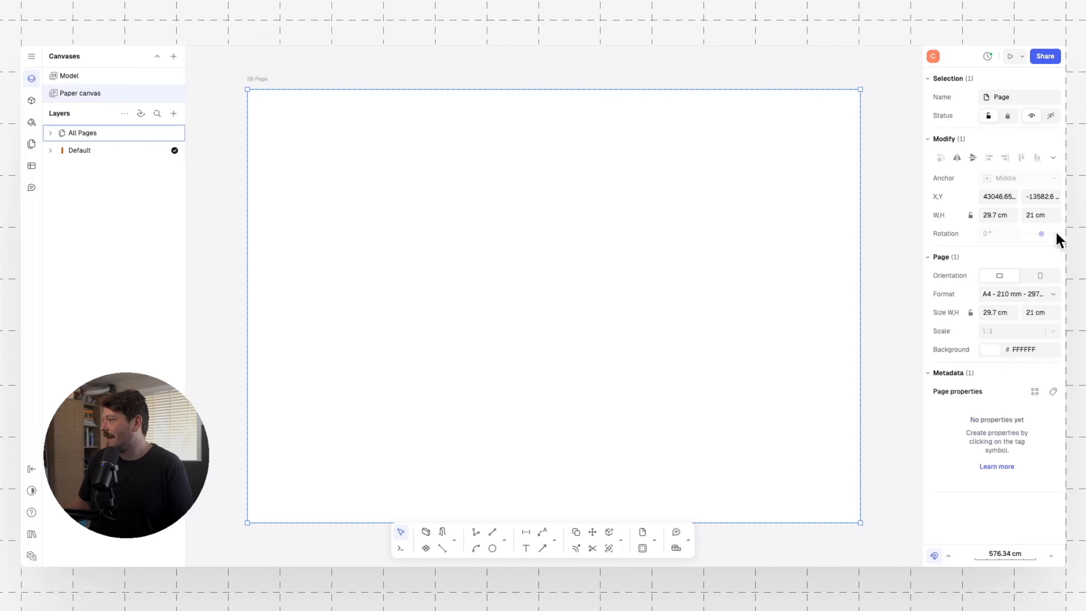
# - Set the new page's format to A3 (297 x 420 mm)
pyautogui.click(1040, 296)
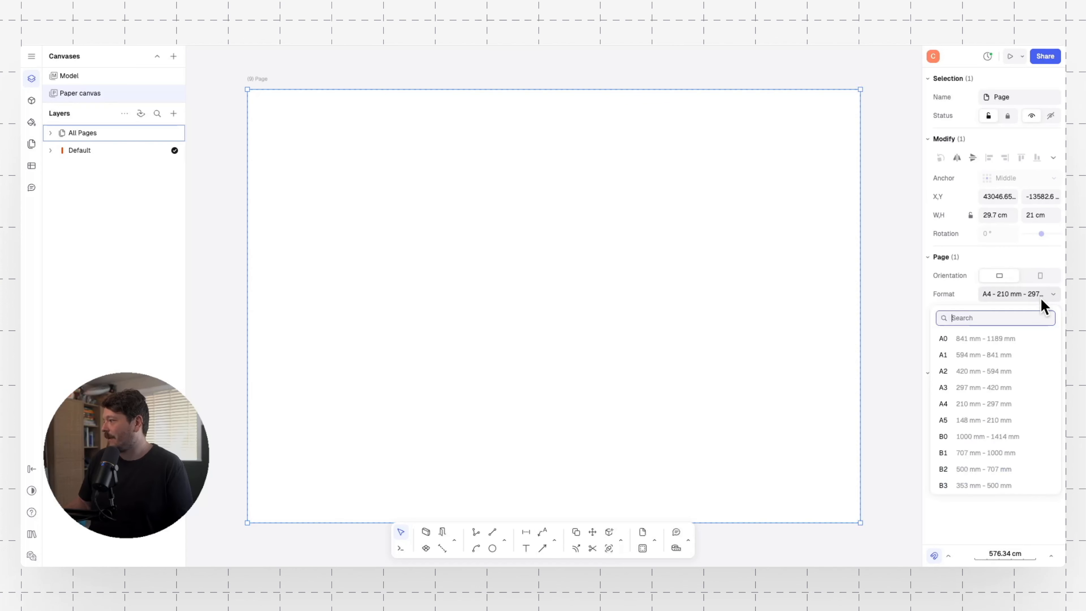
pyautogui.click(983, 387)
pyautogui.scroll(-5, 471, 256)
pyautogui.scroll(5, 469, 251)
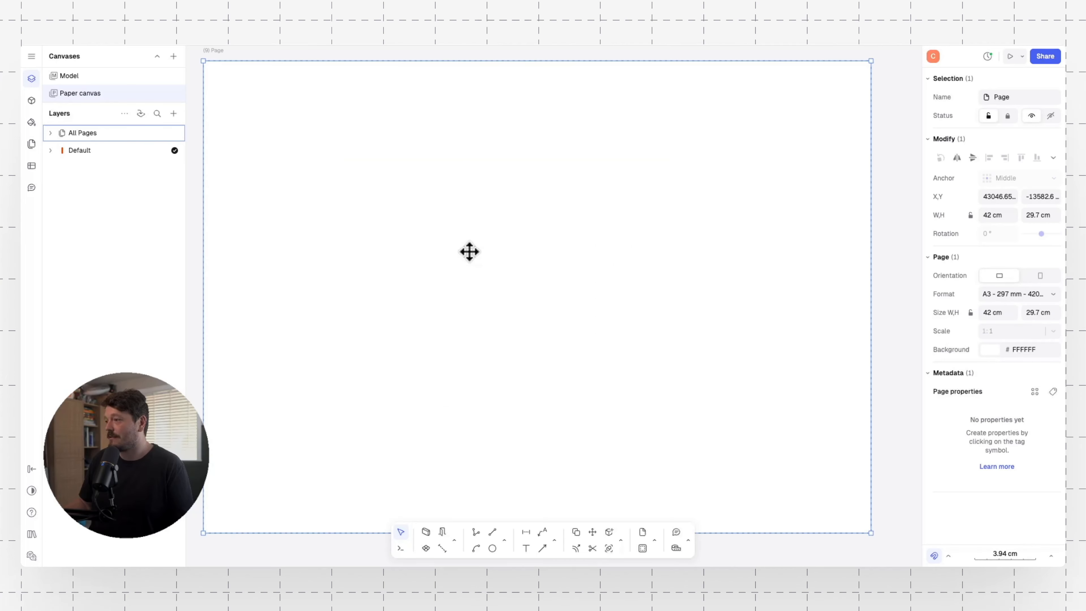
pyautogui.scroll(-1, 468, 251)
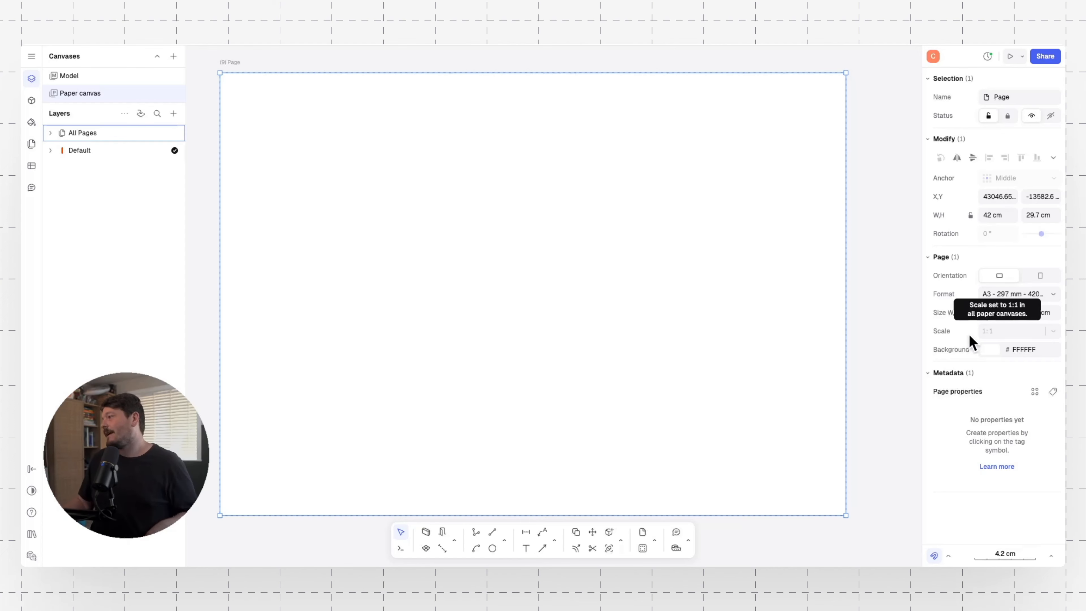
pyautogui.click(907, 312)
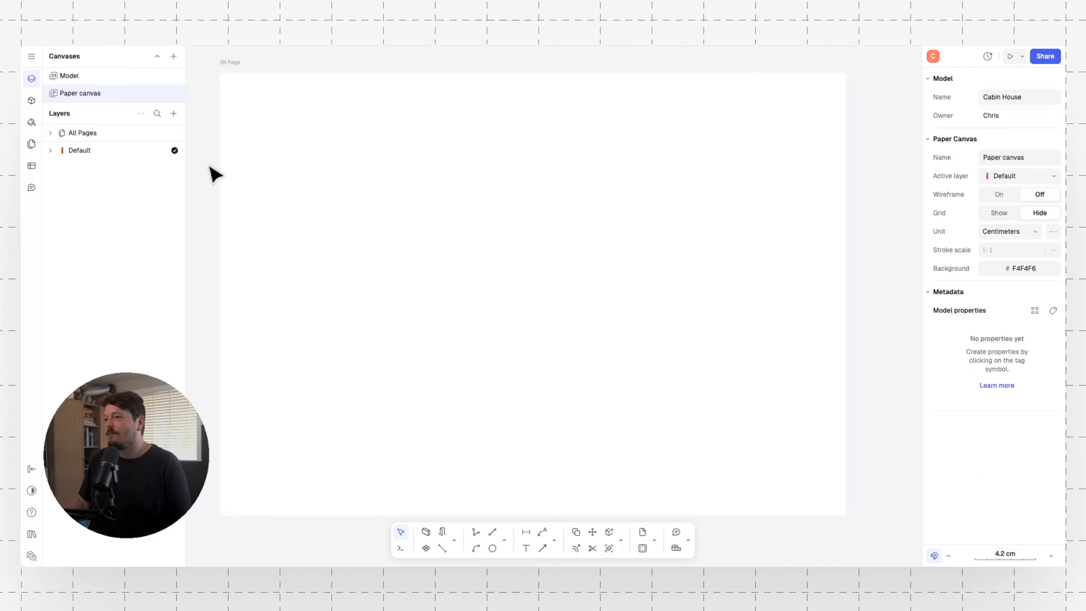
# - Search the block libraries for "a3" and fit an A3 title block with a vertical information strip onto the page
pyautogui.click(31, 105)
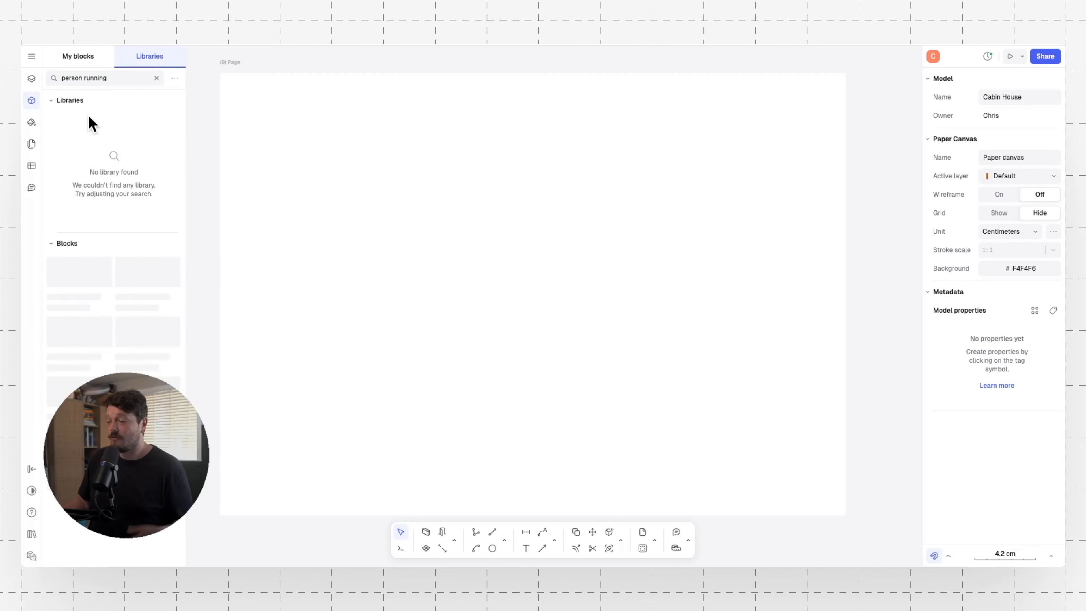
pyautogui.click(156, 78)
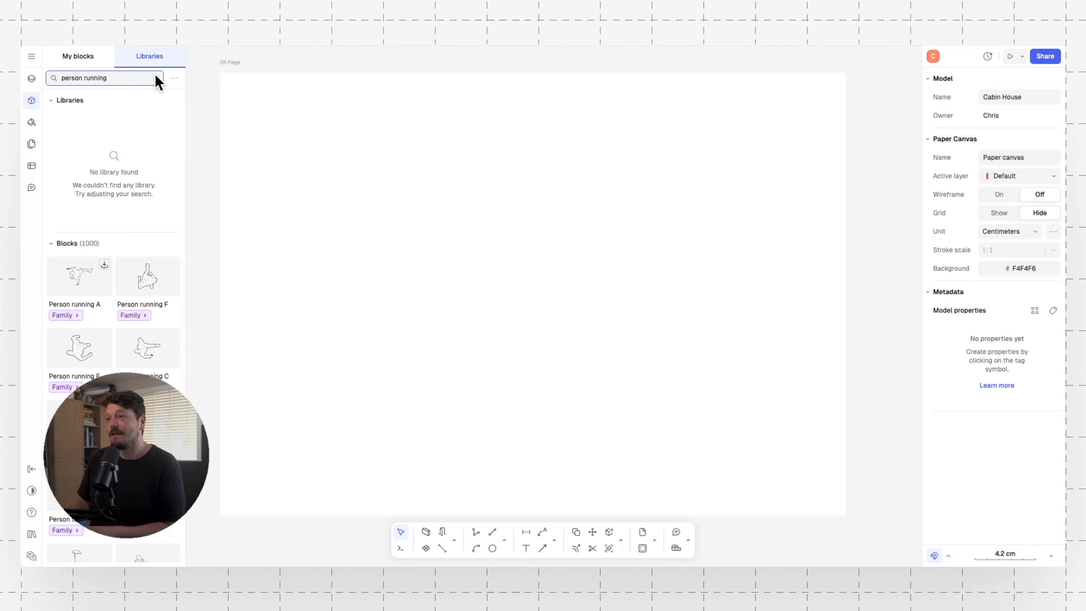
pyautogui.write('a3')
pyautogui.moveTo(80, 189); pyautogui.dragTo(484, 262)
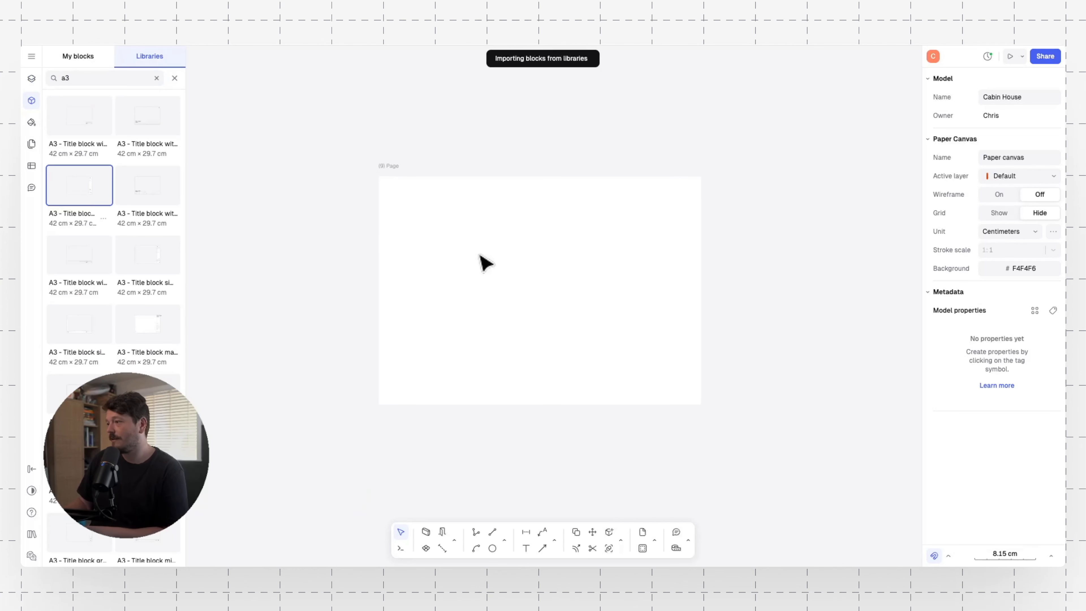
pyautogui.moveTo(674, 281); pyautogui.dragTo(688, 270)
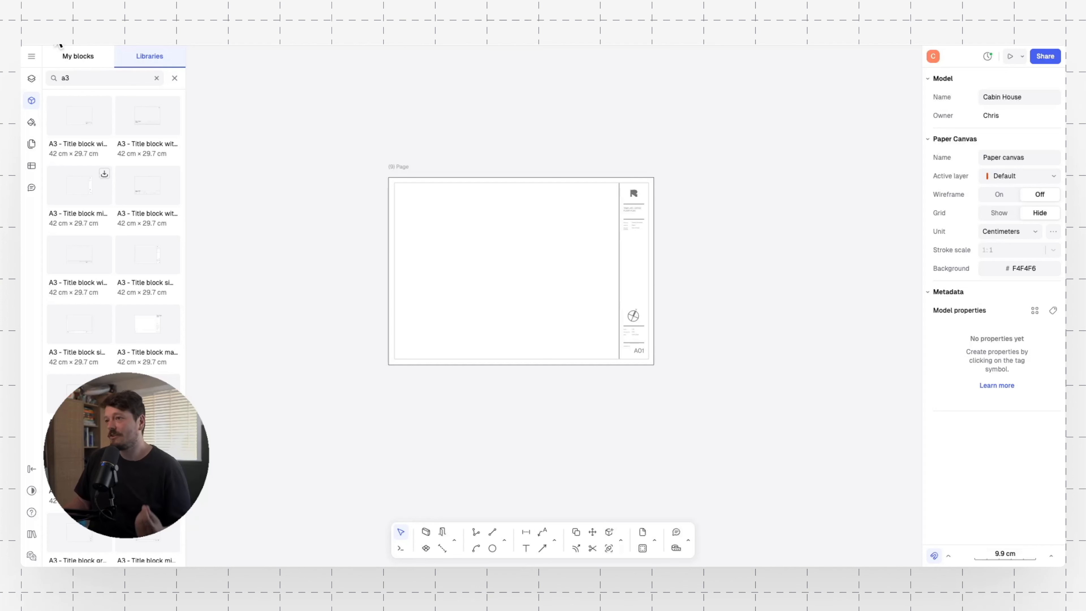
# - Add a view of the Model canvas to the paper canvas and place it over the A3 page
pyautogui.click(32, 78)
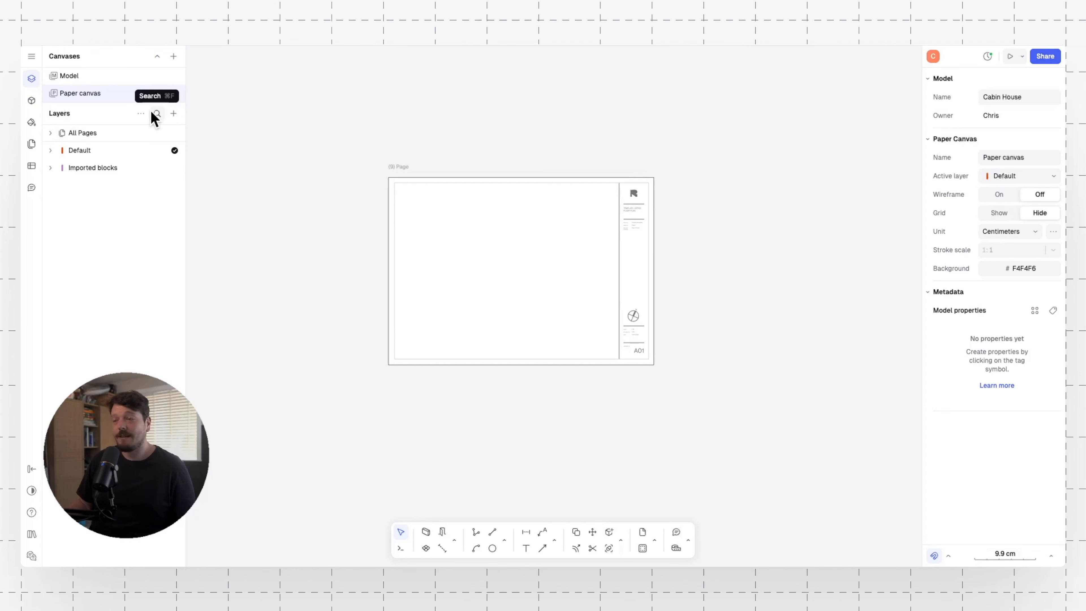
pyautogui.click(173, 114)
pyautogui.moveTo(191, 168)
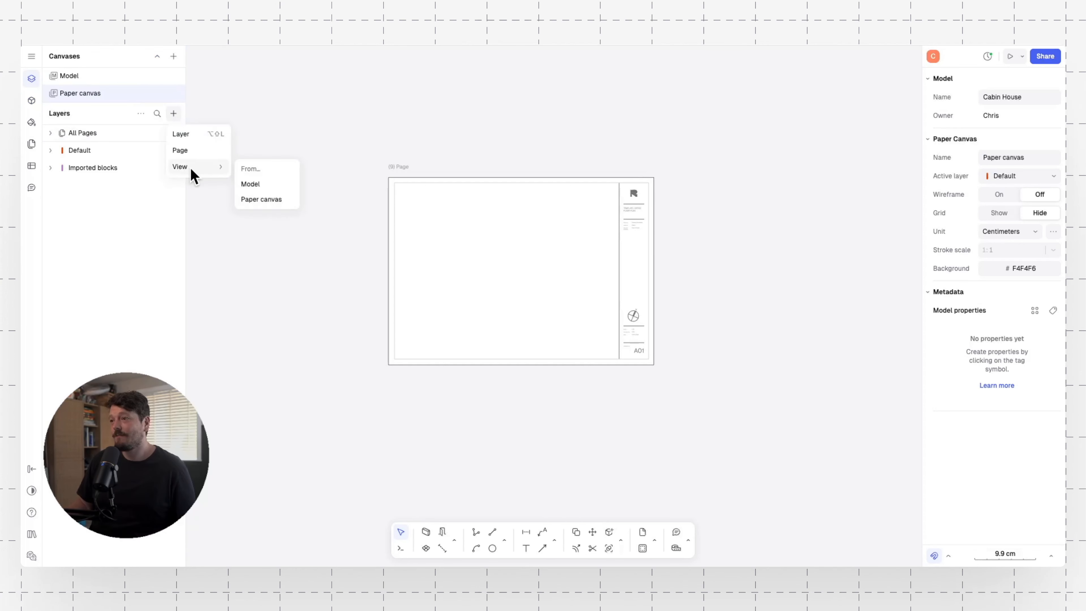
pyautogui.click(264, 187)
pyautogui.moveTo(538, 242); pyautogui.dragTo(498, 252)
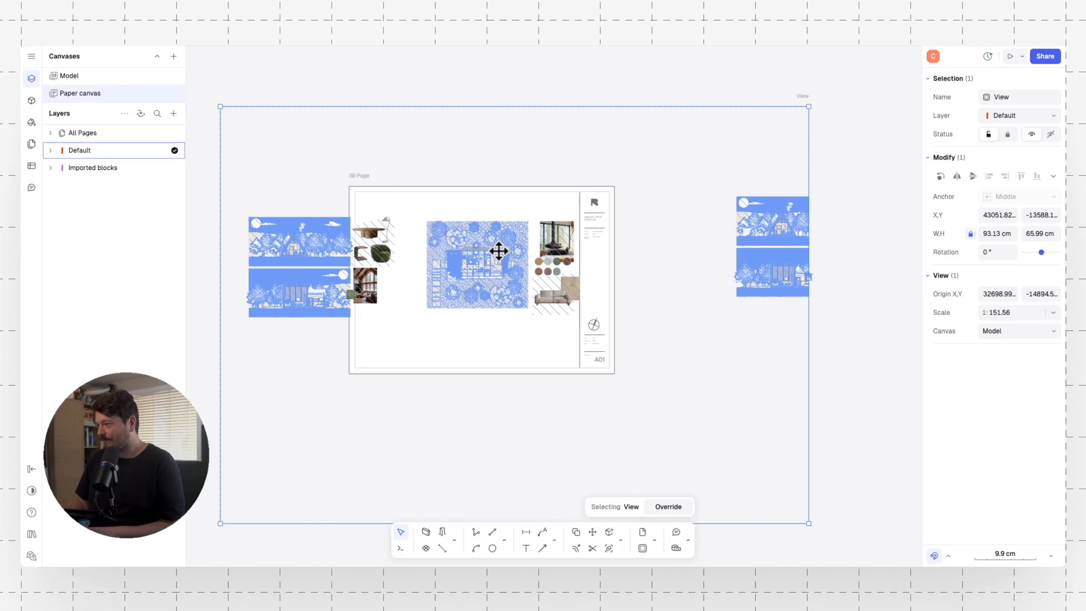
# - Override the view and reframe its contents so the cabin site plan and finished mood board sit over the page
pyautogui.doubleClick(499, 252)
pyautogui.moveTo(501, 257); pyautogui.dragTo(272, 269, button='middle')
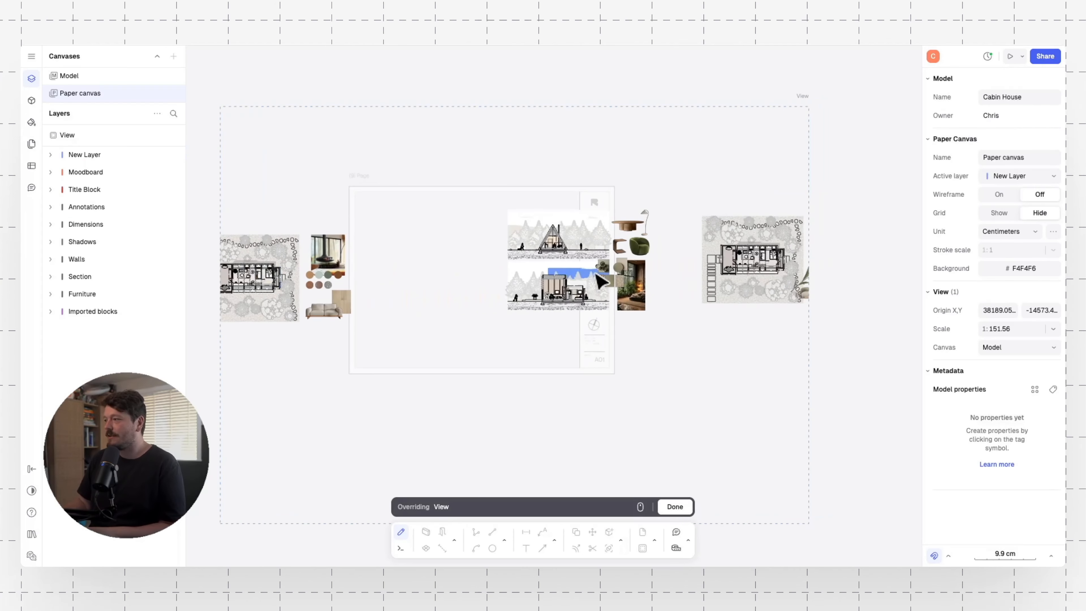
pyautogui.moveTo(633, 273); pyautogui.dragTo(413, 286, button='middle')
pyautogui.moveTo(555, 264); pyautogui.dragTo(475, 268, button='middle')
pyautogui.scroll(5, 407, 266)
pyautogui.scroll(-2, 474, 266)
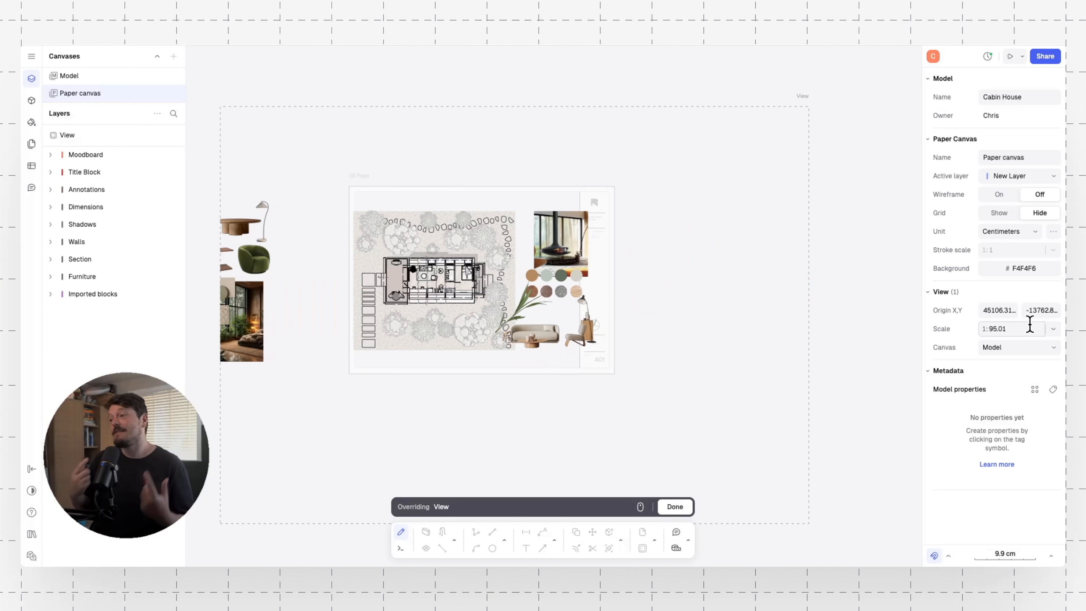
# - Set the view's scale to 1:100 and finish overriding it
pyautogui.doubleClick(997, 329)
pyautogui.write('100')
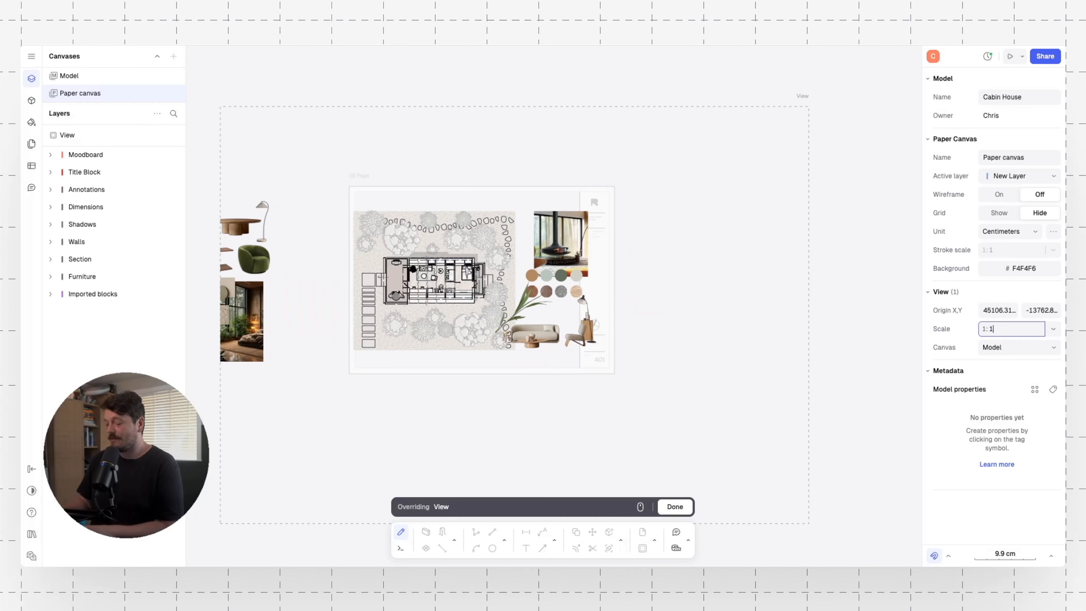
pyautogui.press('Return')
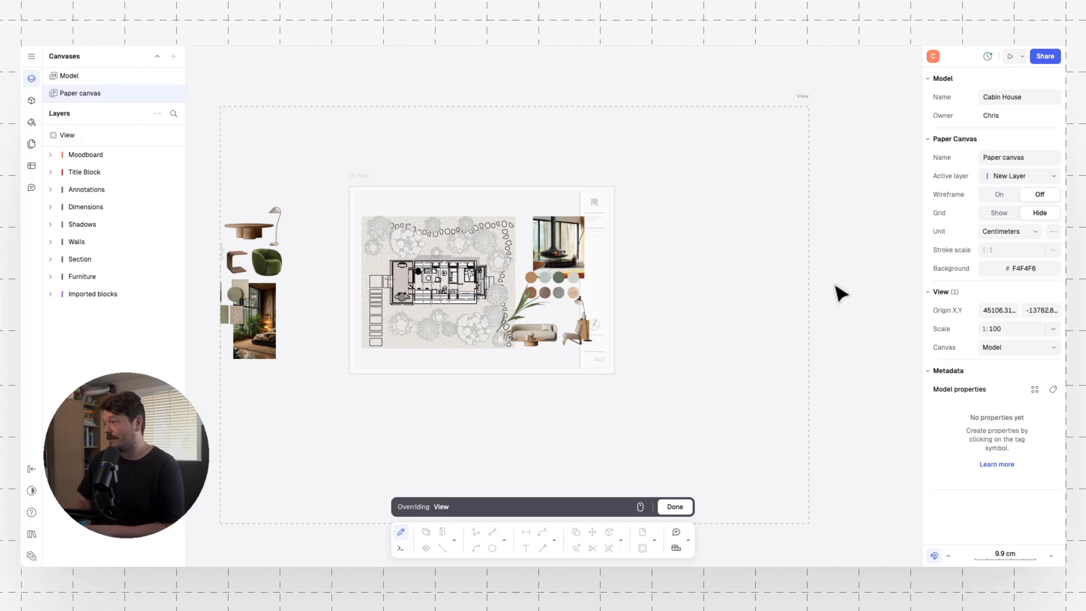
pyautogui.click(674, 508)
pyautogui.hscroll(-3, 552, 270)
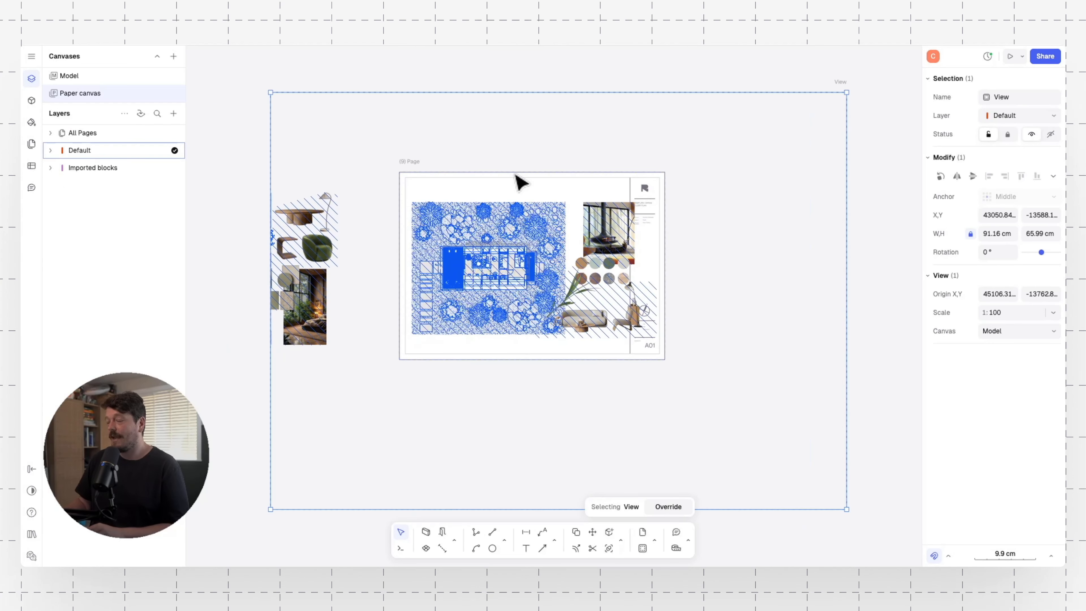
# - Crop the view to the cabin site plan and finished mood board, and position it inside the title block's drawing area
pyautogui.moveTo(271, 129); pyautogui.dragTo(414, 160)
pyautogui.moveTo(844, 203); pyautogui.dragTo(645, 212)
pyautogui.scroll(5, 492, 259)
pyautogui.click(476, 236)
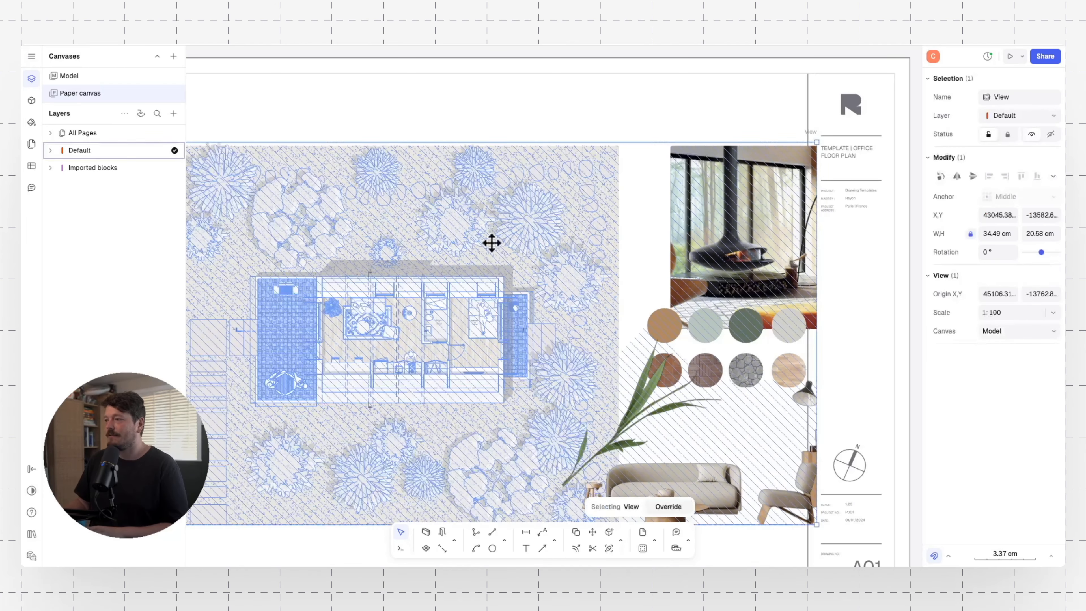
pyautogui.moveTo(475, 237); pyautogui.dragTo(459, 192)
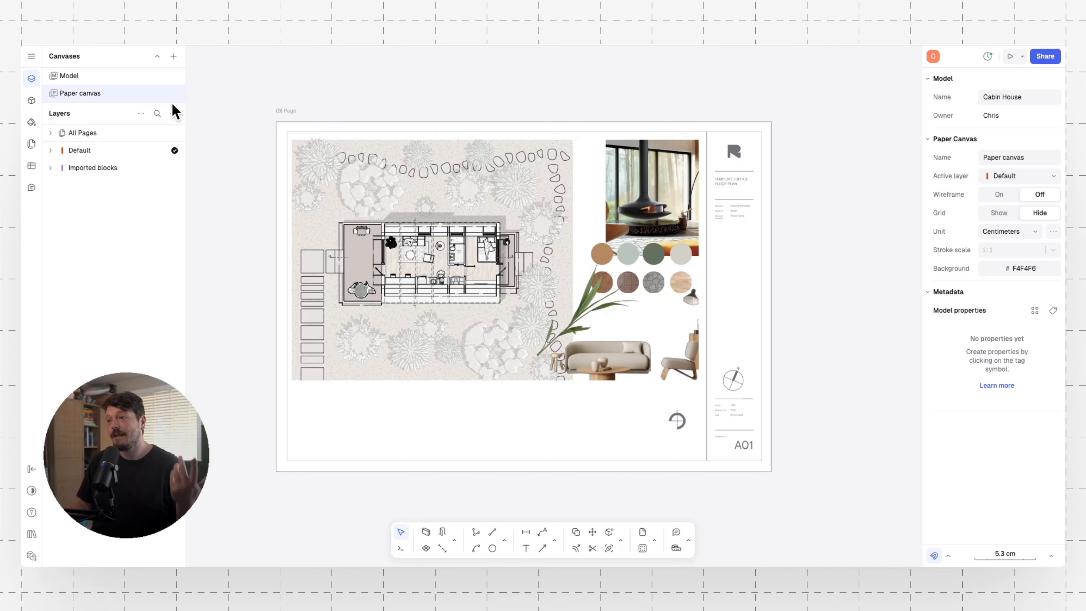
# - Add a second page in A3 format and align it beside the first page
pyautogui.click(173, 113)
pyautogui.click(198, 150)
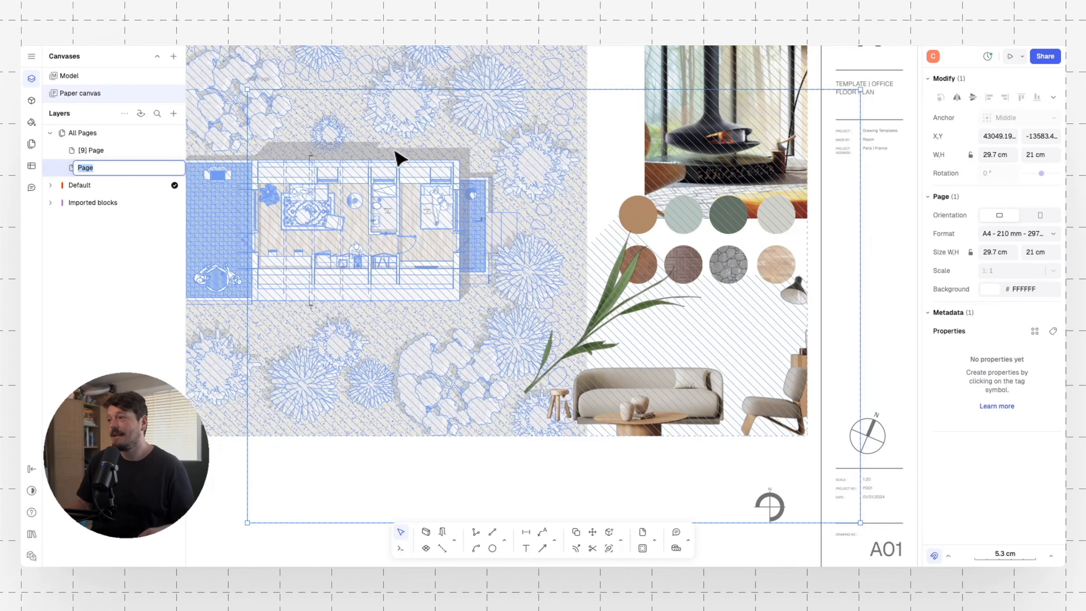
pyautogui.click(357, 230)
pyautogui.moveTo(357, 229); pyautogui.dragTo(475, 204)
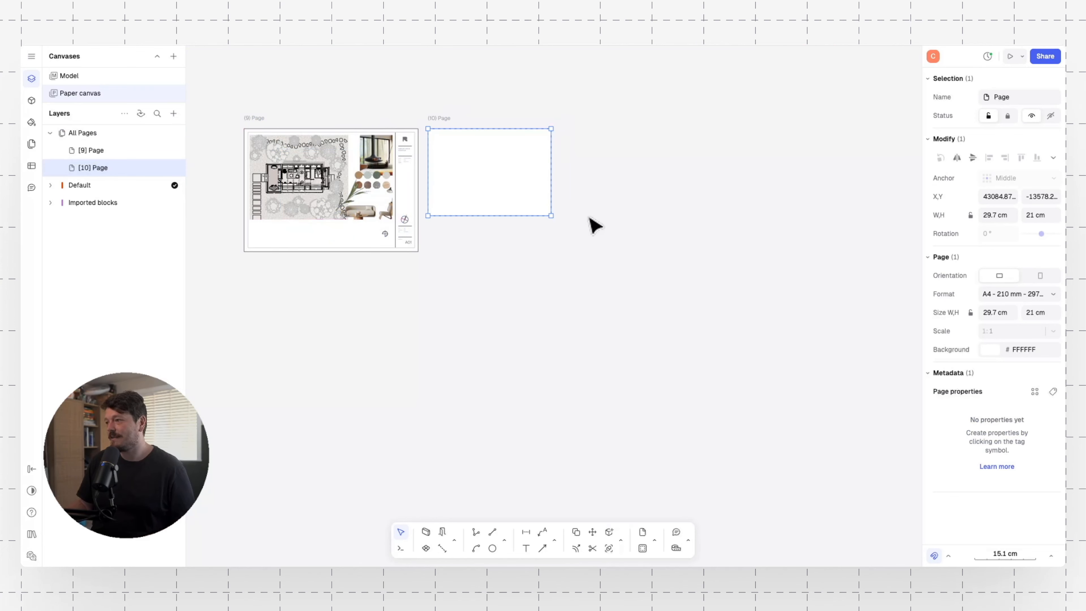
pyautogui.click(1009, 300)
pyautogui.click(984, 387)
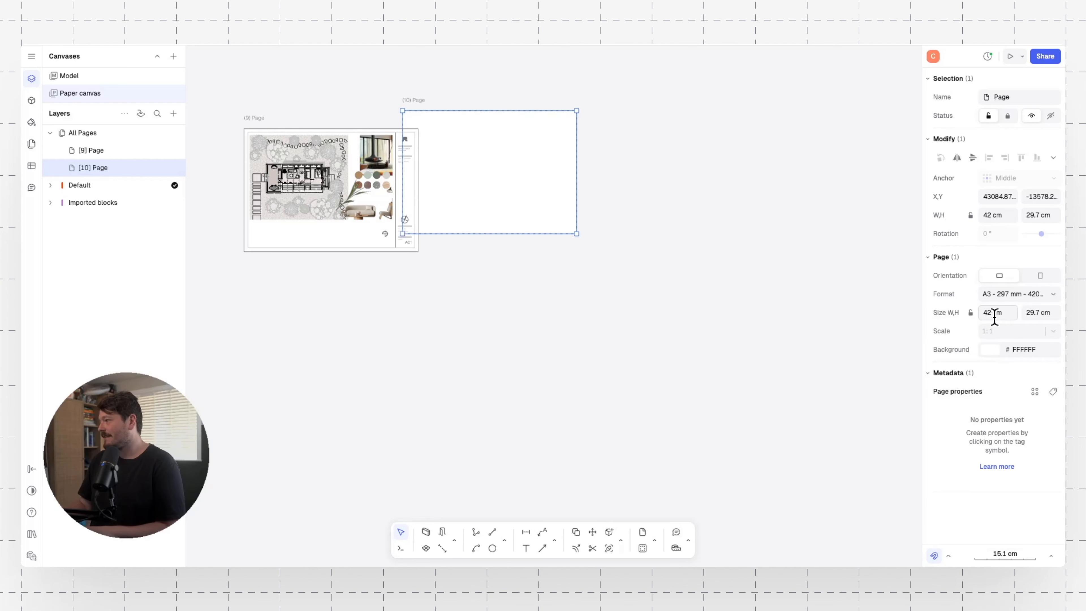
pyautogui.moveTo(498, 159); pyautogui.dragTo(524, 177)
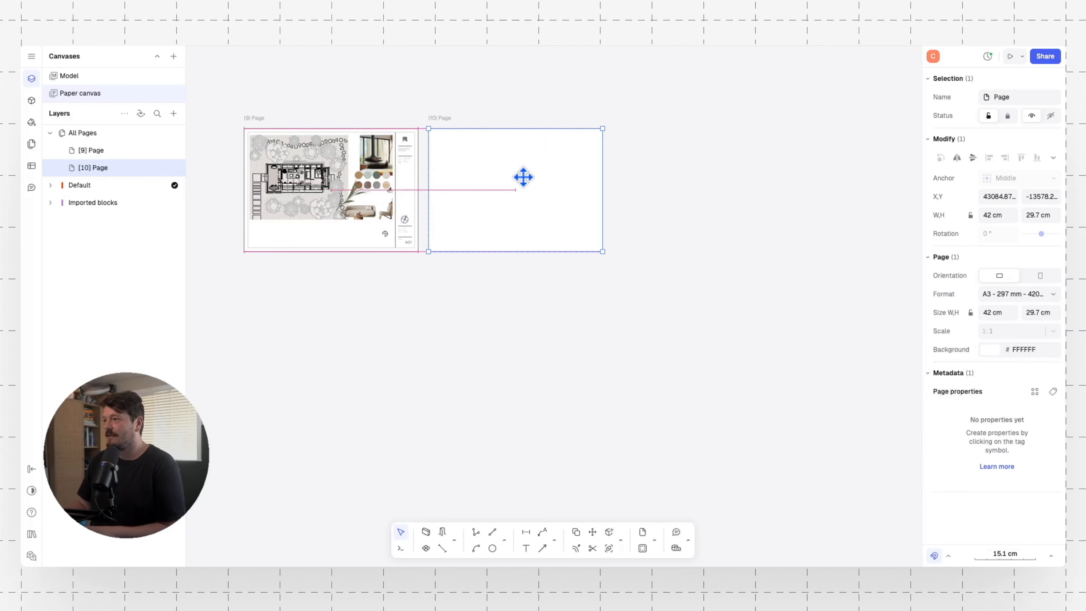
# - Copy the A3 title block from the first page onto the new blank page
pyautogui.click(414, 158)
pyautogui.moveTo(409, 153); pyautogui.dragTo(592, 148)
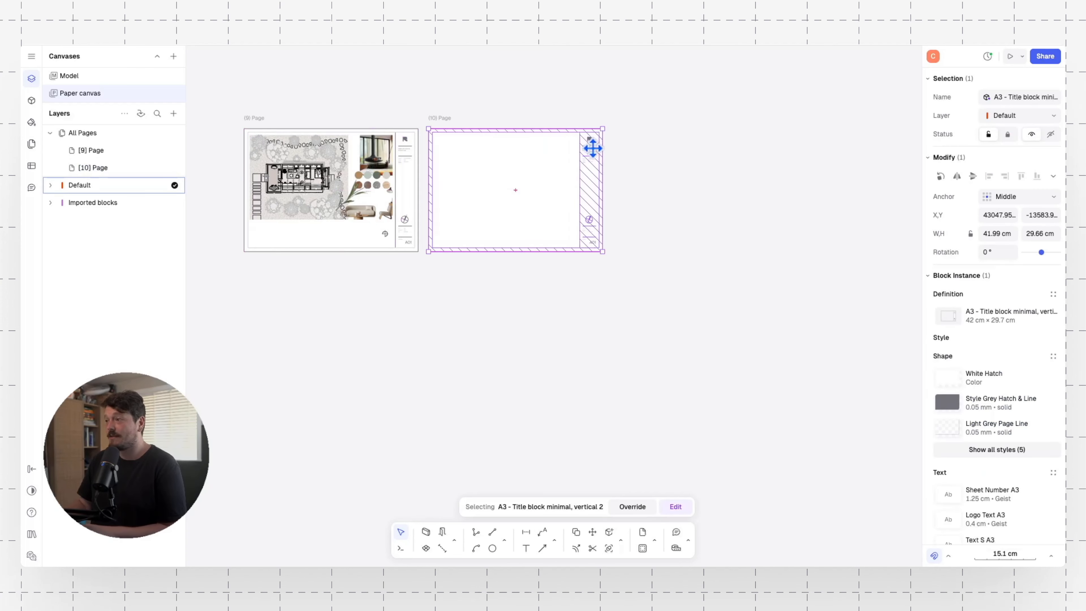
pyautogui.click(641, 148)
pyautogui.scroll(2, 508, 150)
pyautogui.moveTo(360, 153); pyautogui.dragTo(449, 198, button='middle')
pyautogui.scroll(2, 449, 198)
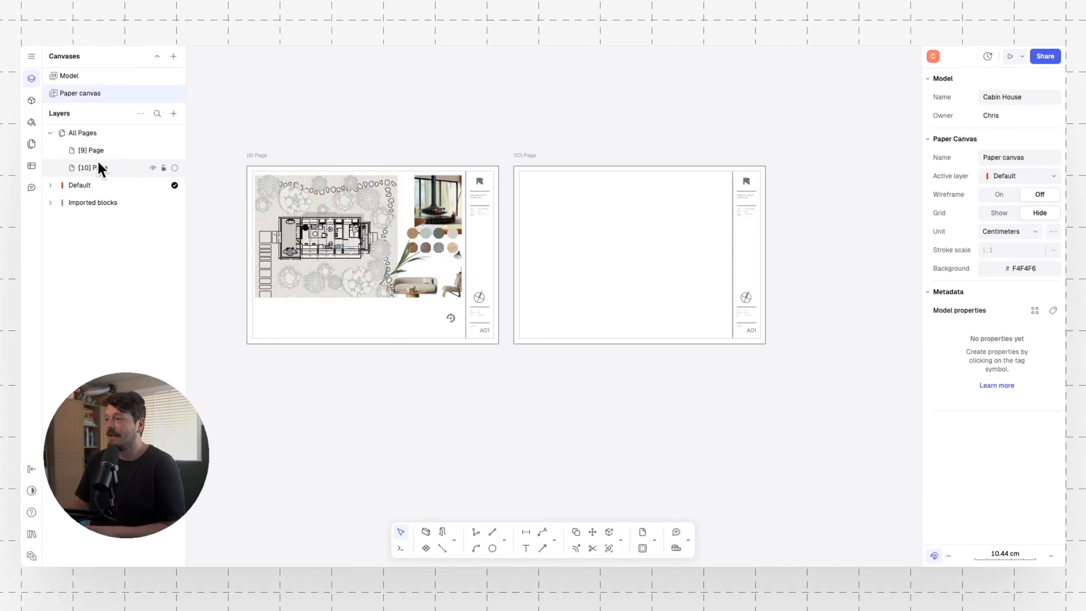
# - Add another view of the Model canvas and override it so the two cabin sections and their mood board sit over the second page
pyautogui.click(173, 113)
pyautogui.moveTo(180, 168)
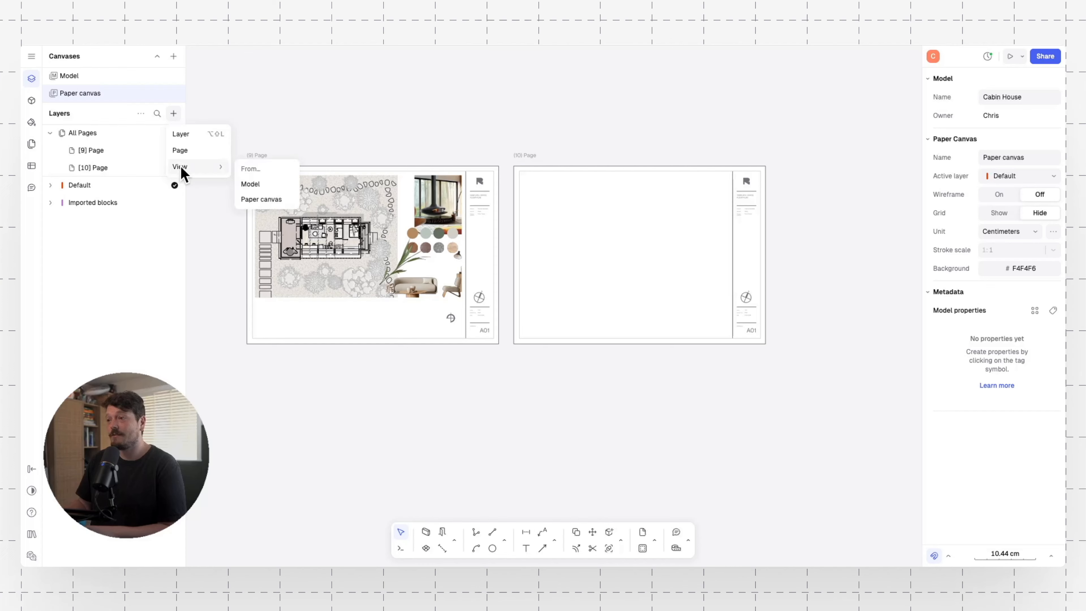
pyautogui.click(257, 184)
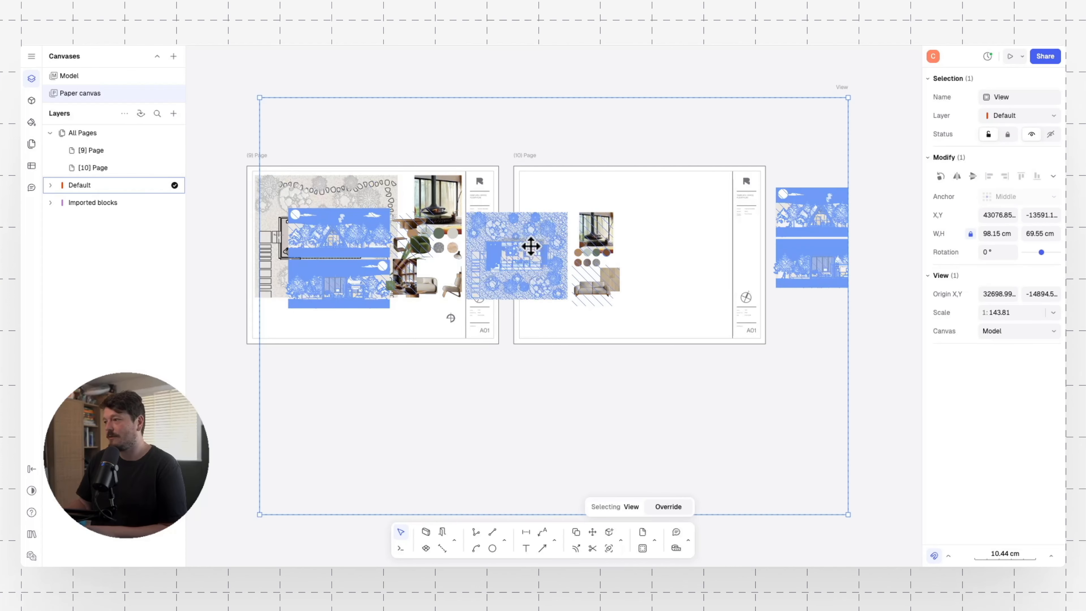
pyautogui.hscroll(5, 552, 242)
pyautogui.doubleClick(667, 250)
pyautogui.moveTo(663, 243); pyautogui.dragTo(436, 256, button='middle')
pyautogui.scroll(5, 436, 256)
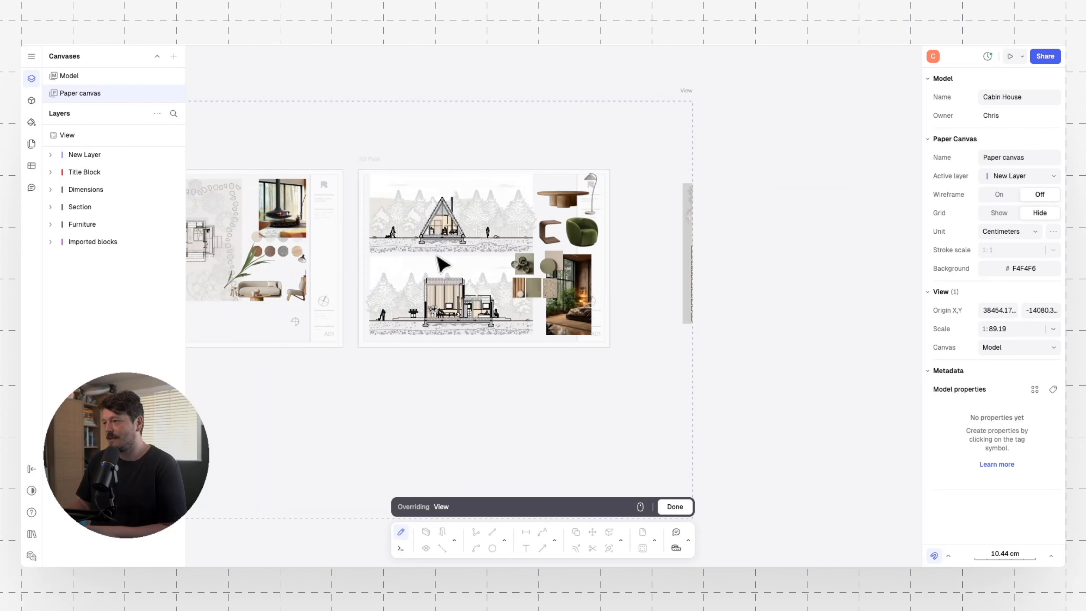
pyautogui.scroll(-2, 437, 257)
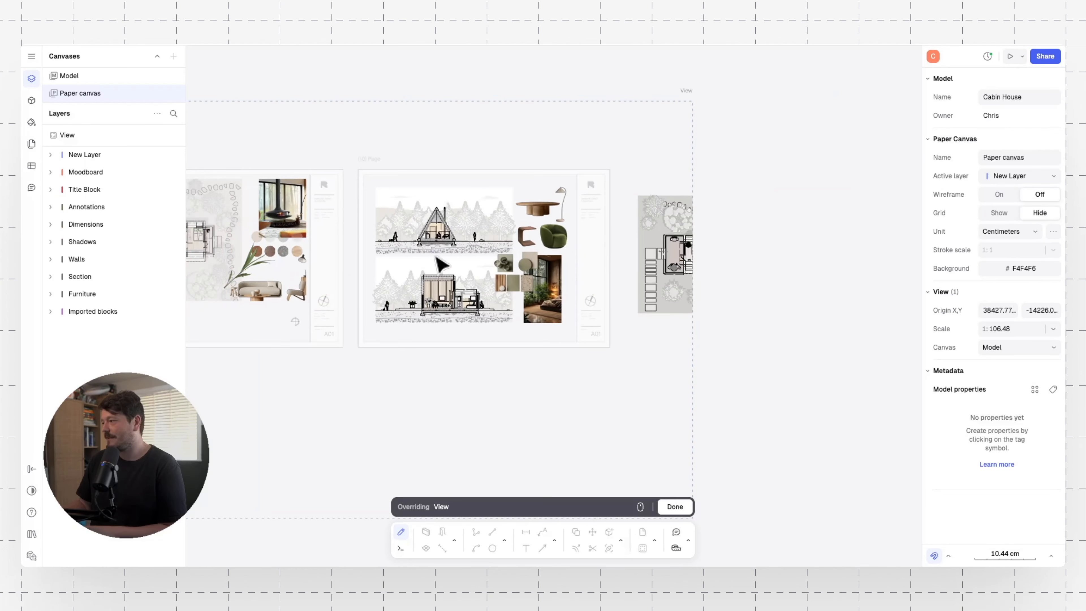
# - Set the sections view's scale to 1:100 and finish overriding it
pyautogui.click(1025, 332)
pyautogui.write('100')
pyautogui.press('Return')
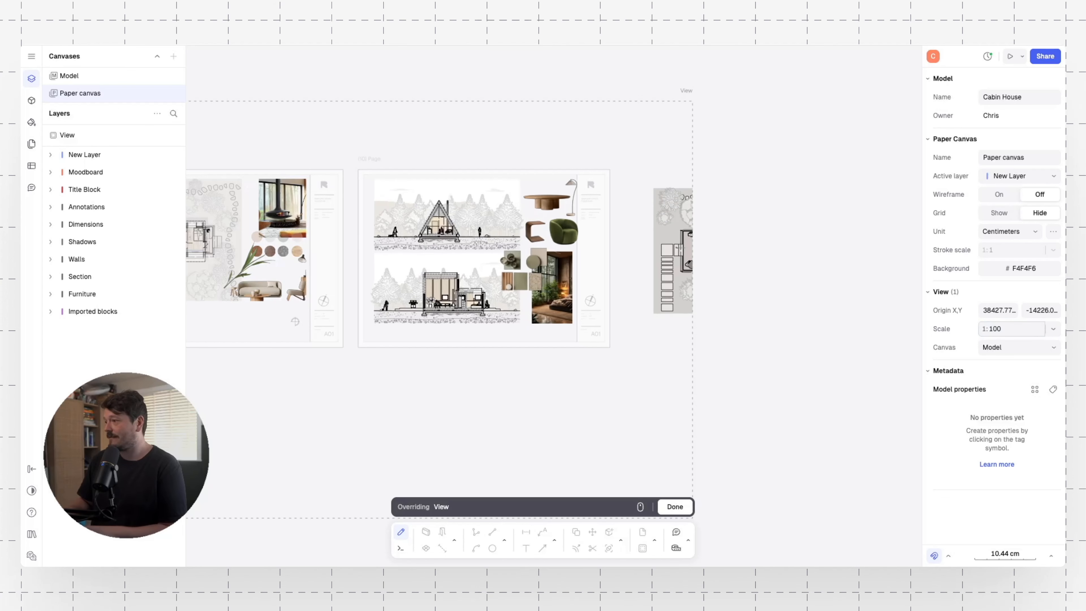
pyautogui.click(671, 510)
# - Crop the sections view to the two sections and their mood board, fitted within the second page's drawing area
pyautogui.moveTo(693, 306); pyautogui.dragTo(790, 302, button='middle')
pyautogui.scroll(-2, 794, 306)
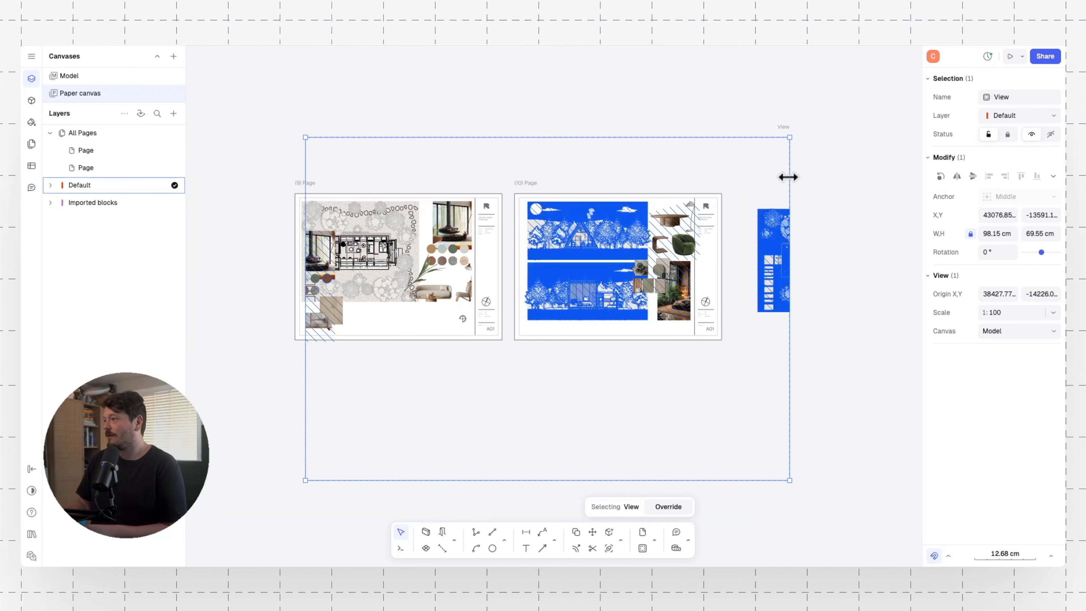
pyautogui.moveTo(777, 180); pyautogui.dragTo(680, 181)
pyautogui.moveTo(304, 156); pyautogui.dragTo(434, 157)
pyautogui.moveTo(434, 156); pyautogui.dragTo(472, 157)
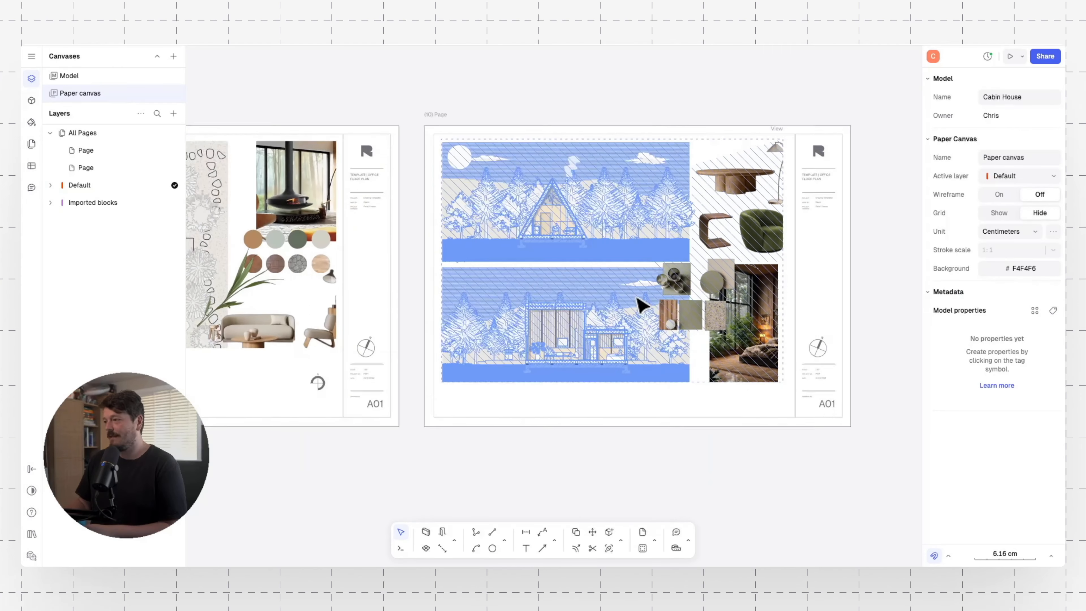
pyautogui.moveTo(504, 294); pyautogui.dragTo(619, 289, button='middle')
pyautogui.scroll(-3, 602, 291)
pyautogui.moveTo(554, 293); pyautogui.dragTo(566, 242, button='middle')
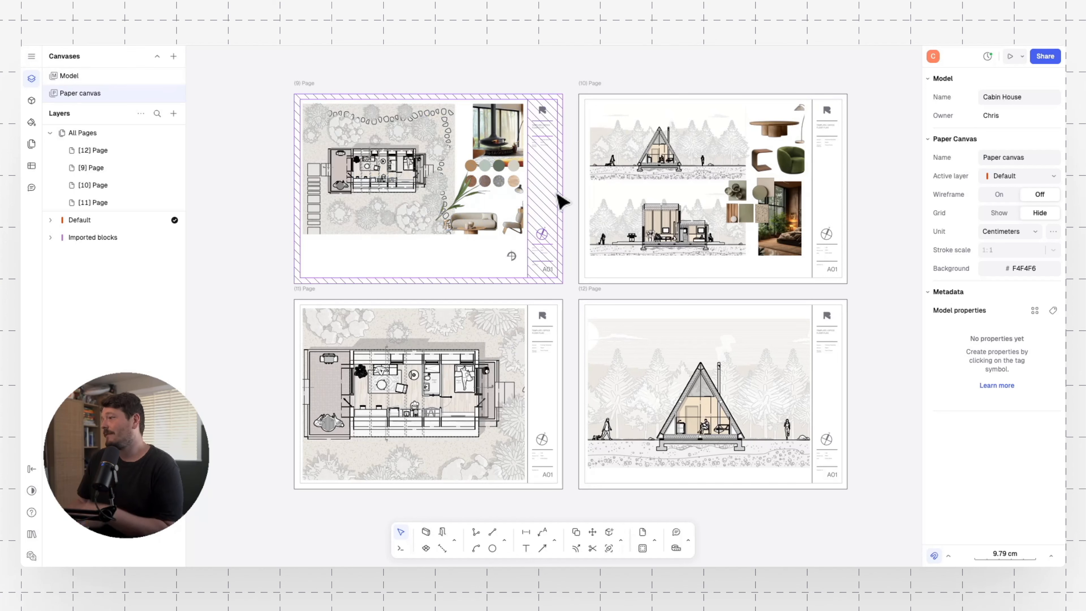
# - Export page 9 of the paper canvas as a PDF with a larger file size, saved to the Desktop as Cabin House.pdf
pyautogui.click(30, 58)
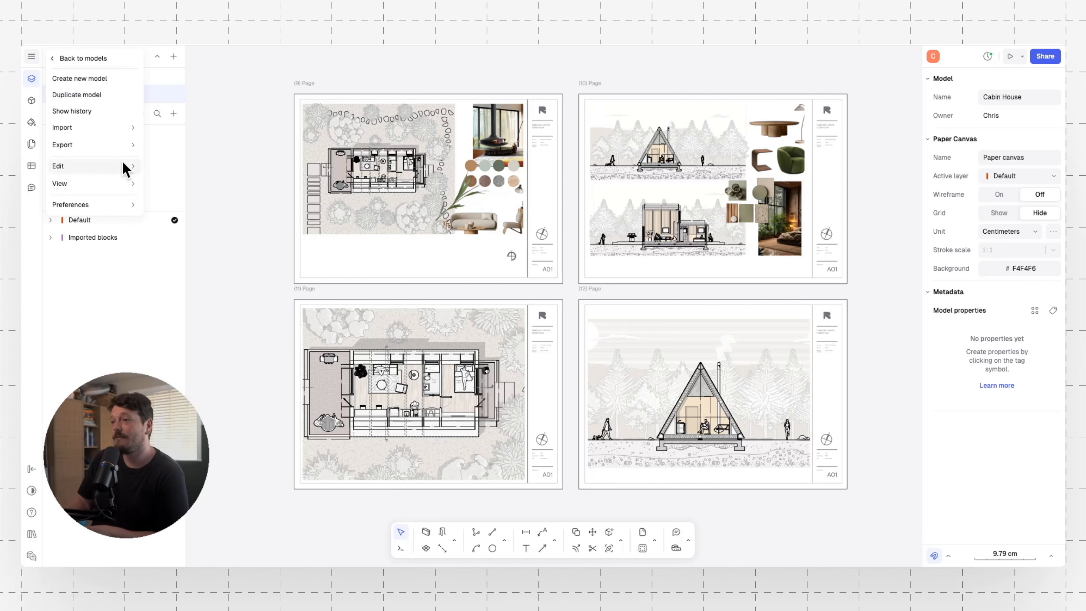
pyautogui.moveTo(128, 148)
pyautogui.moveTo(196, 163)
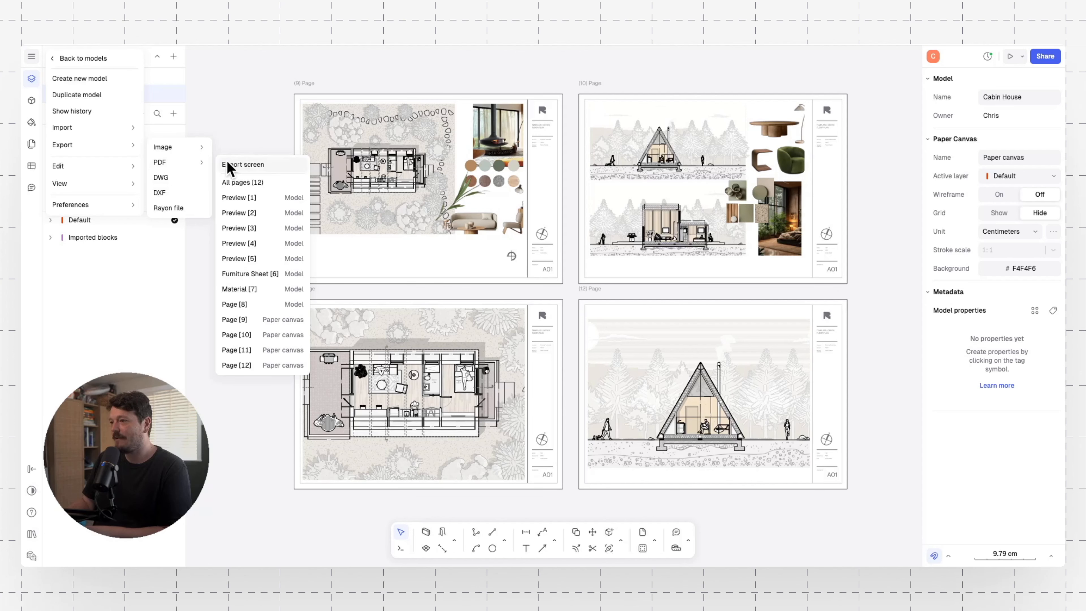
pyautogui.click(284, 323)
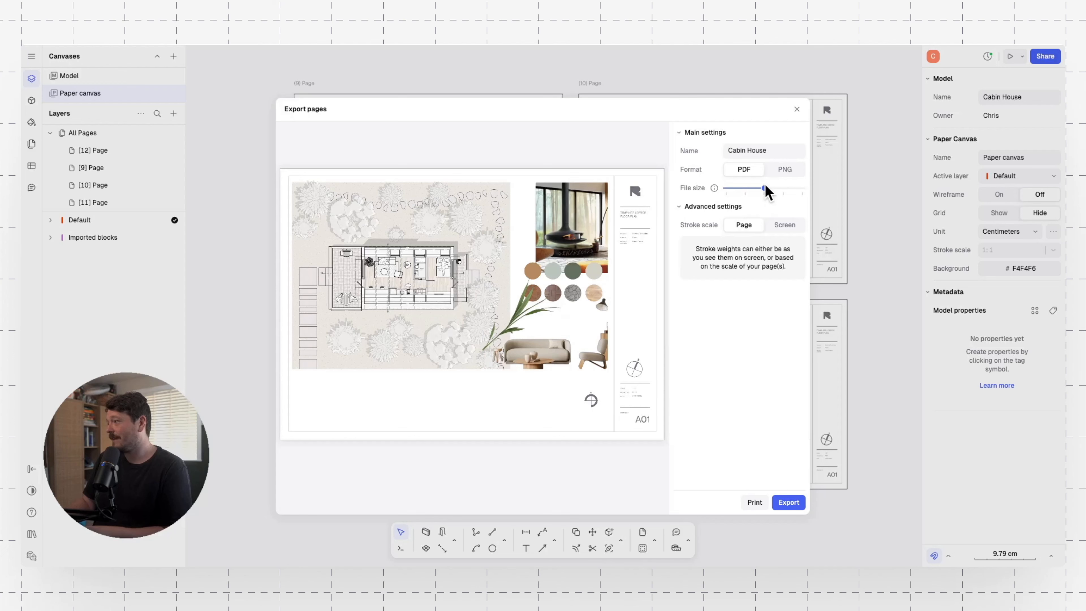
pyautogui.moveTo(766, 189); pyautogui.dragTo(776, 192)
pyautogui.click(785, 503)
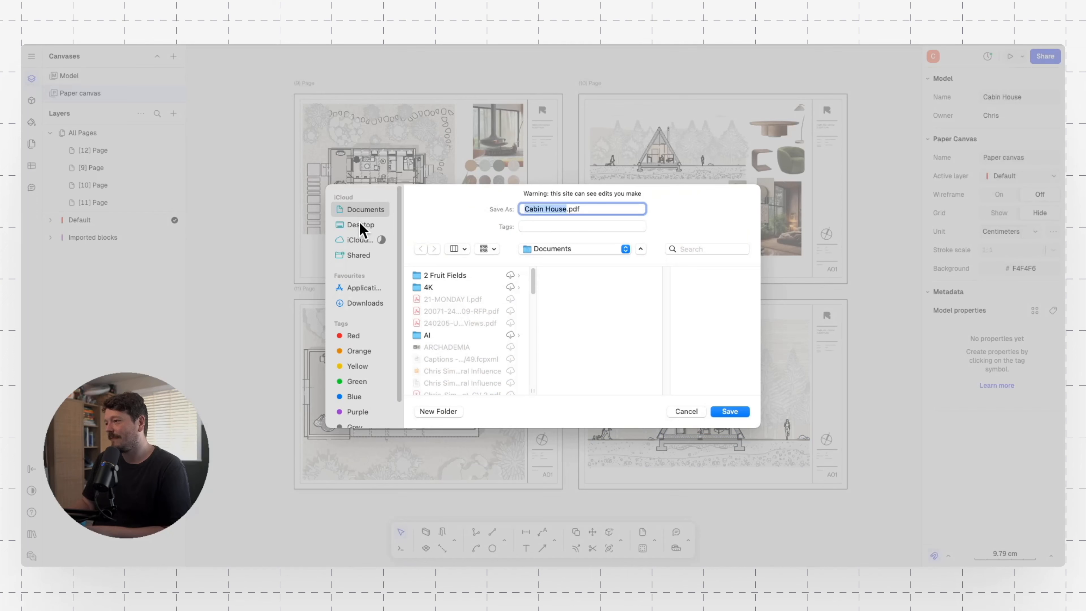
pyautogui.click(359, 224)
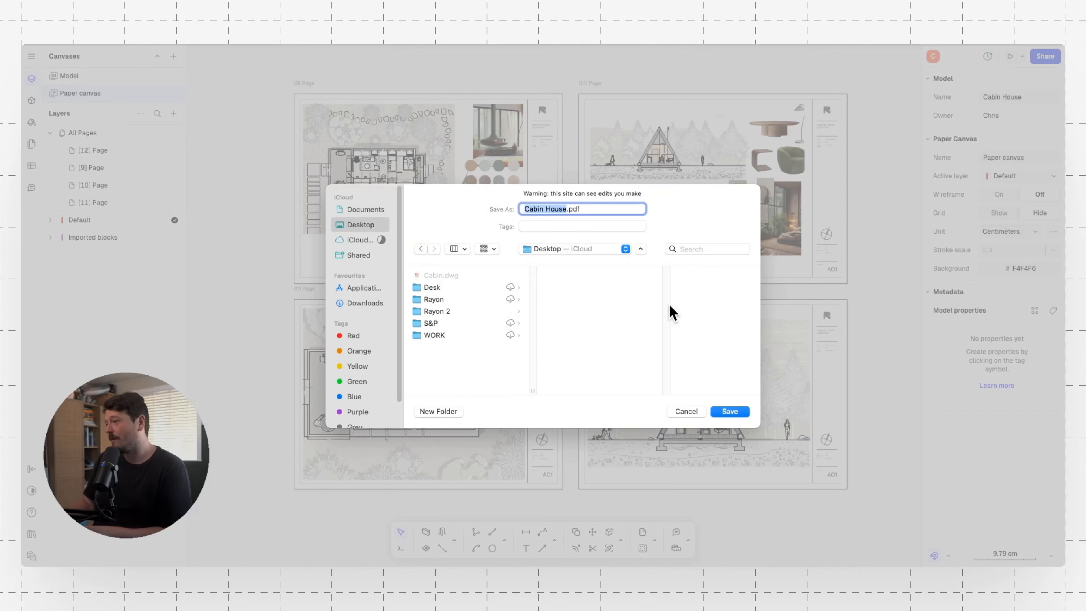
pyautogui.click(730, 411)
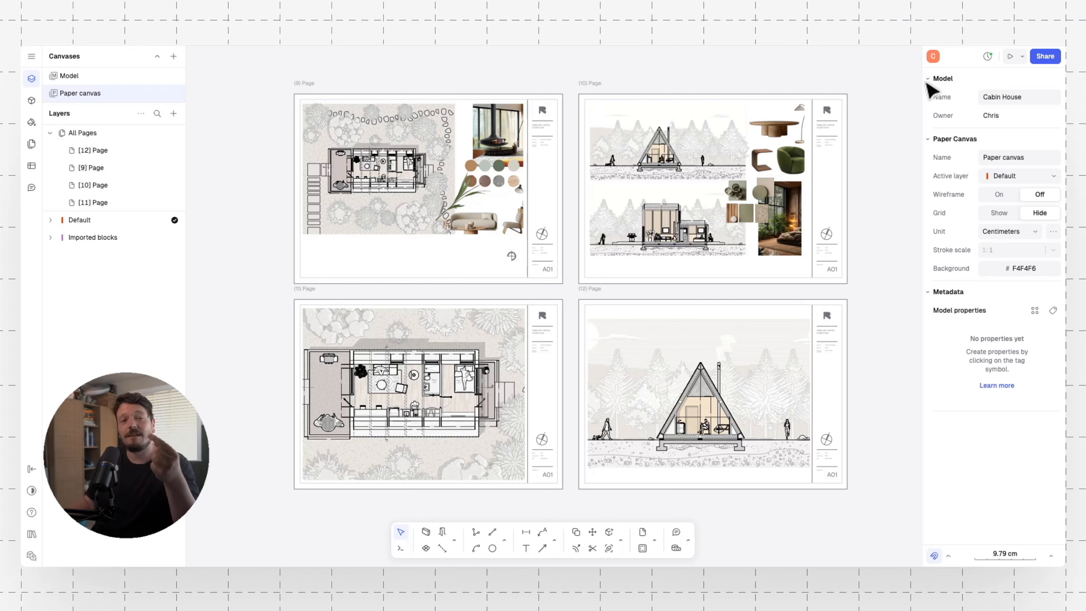
# - Publish the model as a presentation from the sharing options and open the published presentation
pyautogui.click(1046, 56)
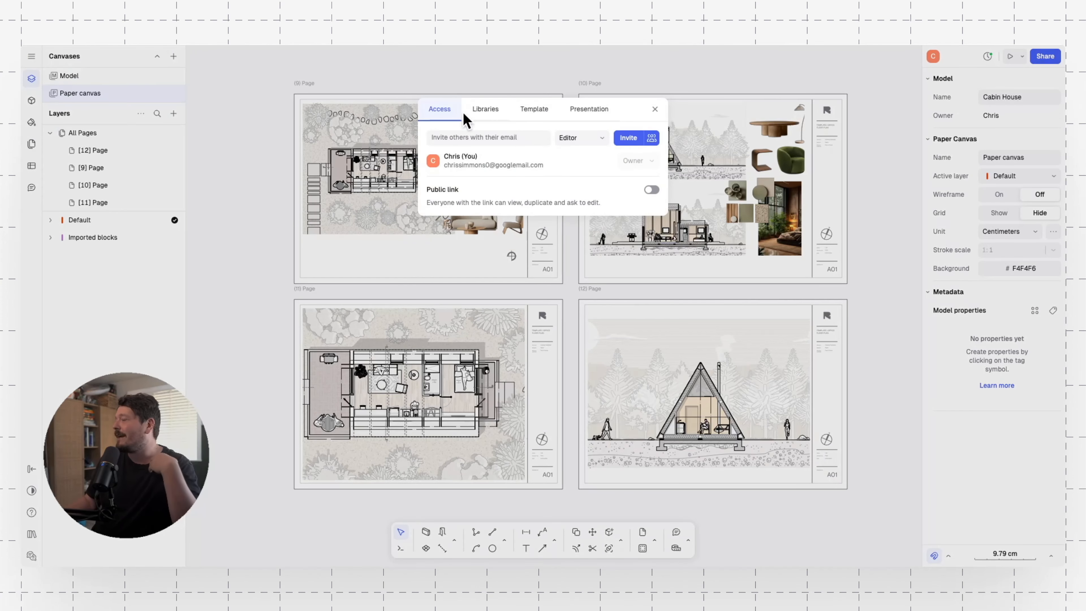
pyautogui.click(599, 111)
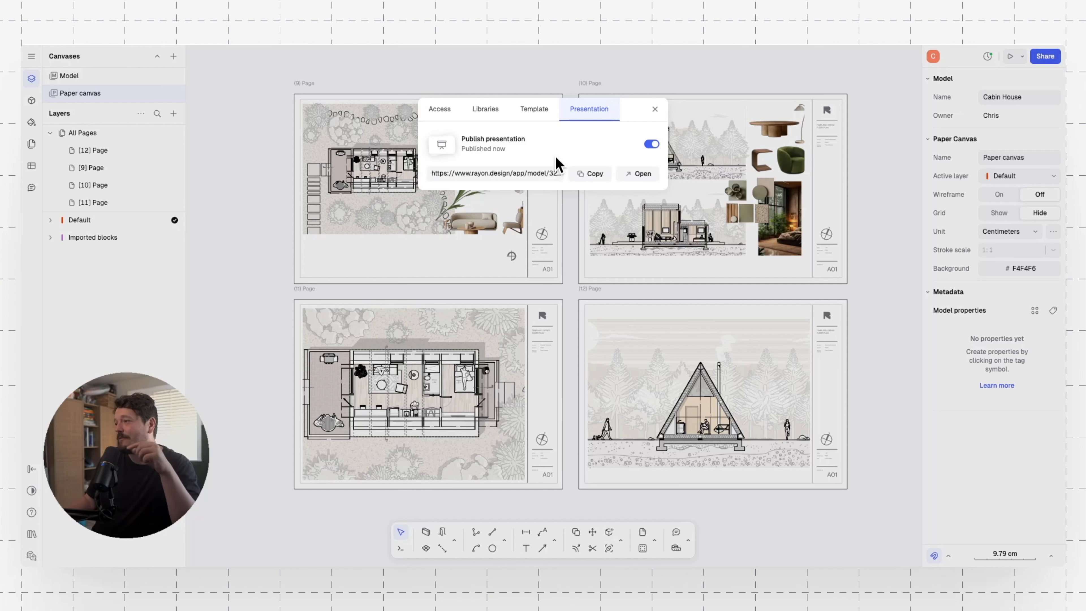
pyautogui.click(646, 173)
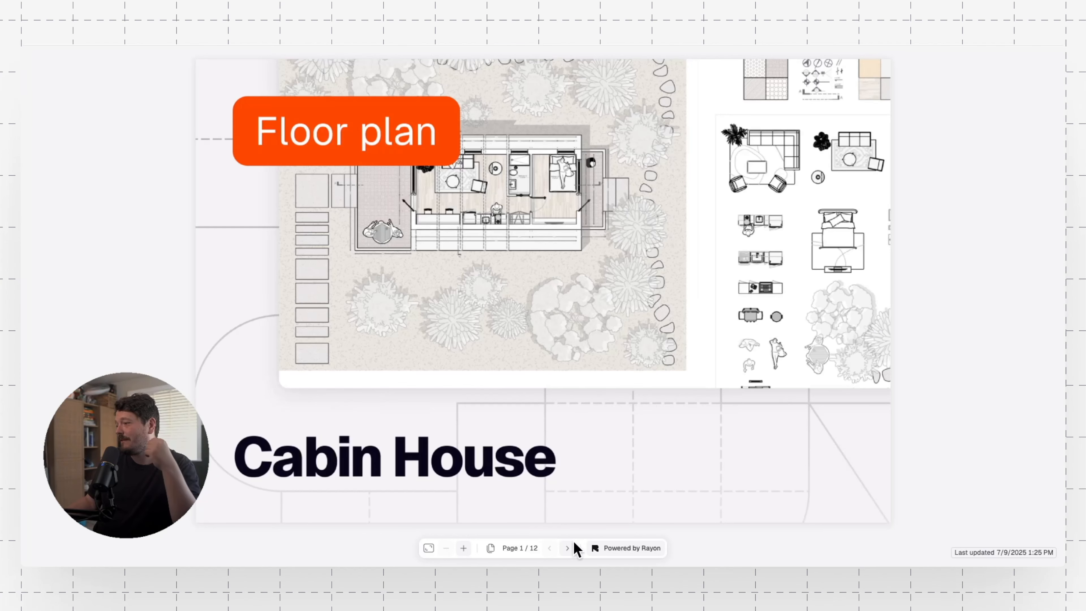
# - Page through the published presentation from the cover to the finishes and materials sheet on page 7
pyautogui.click(568, 548)
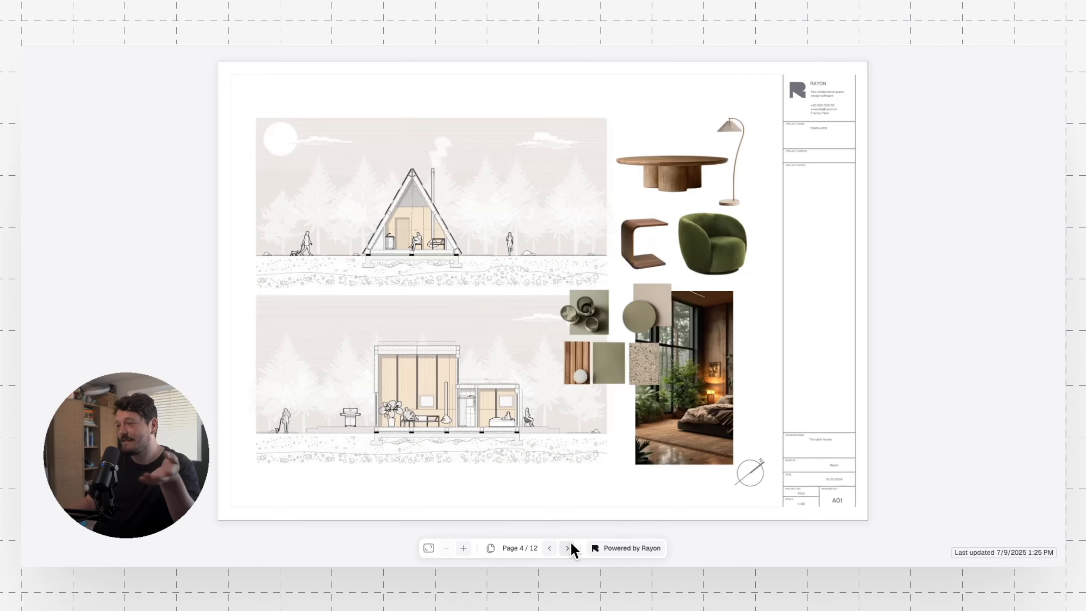
pyautogui.click(572, 543)
pyautogui.click(571, 544)
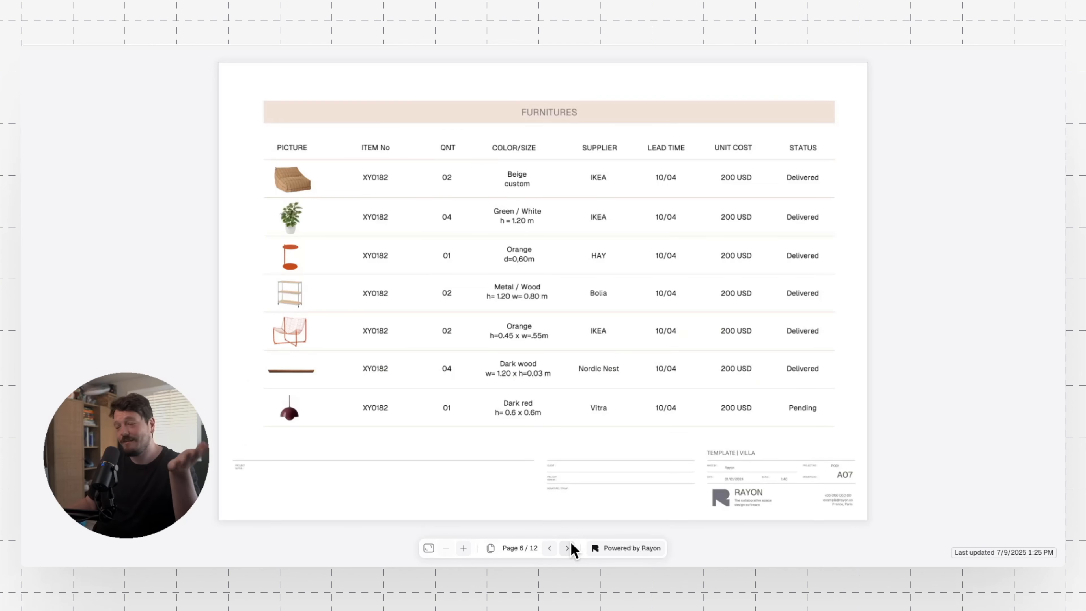
pyautogui.click(572, 544)
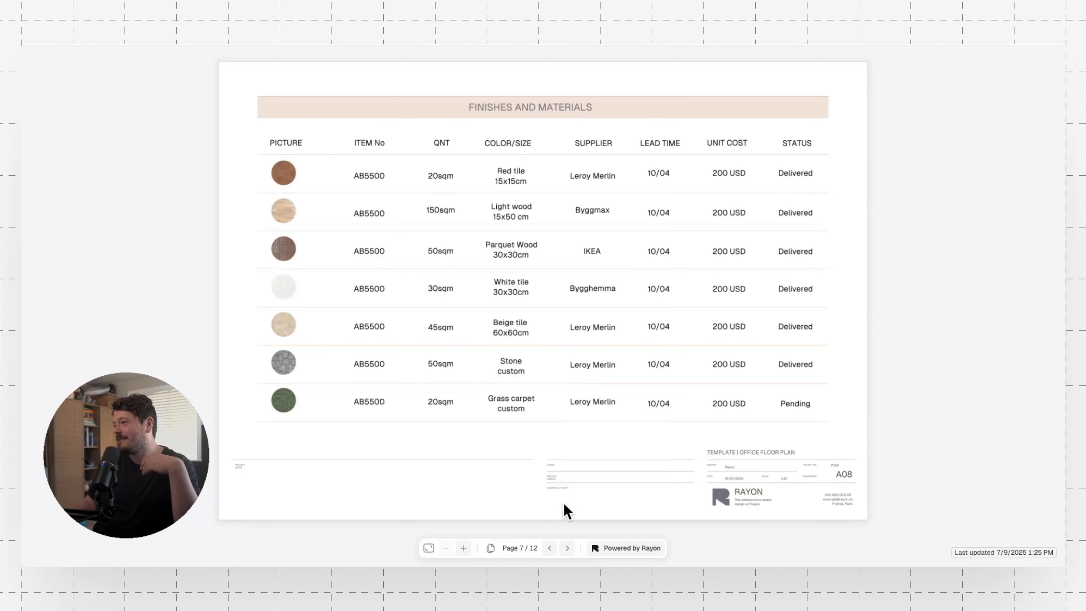